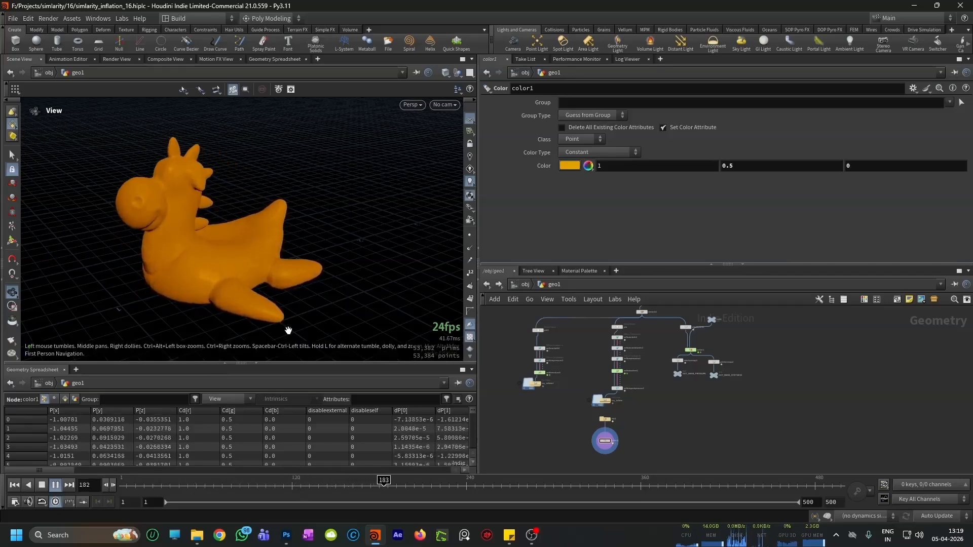
Step: Stop the playback and display the testgeometry_rubbertoy1 node at the start of the network
click(56, 486)
middle_drag(580, 393, 543, 412)
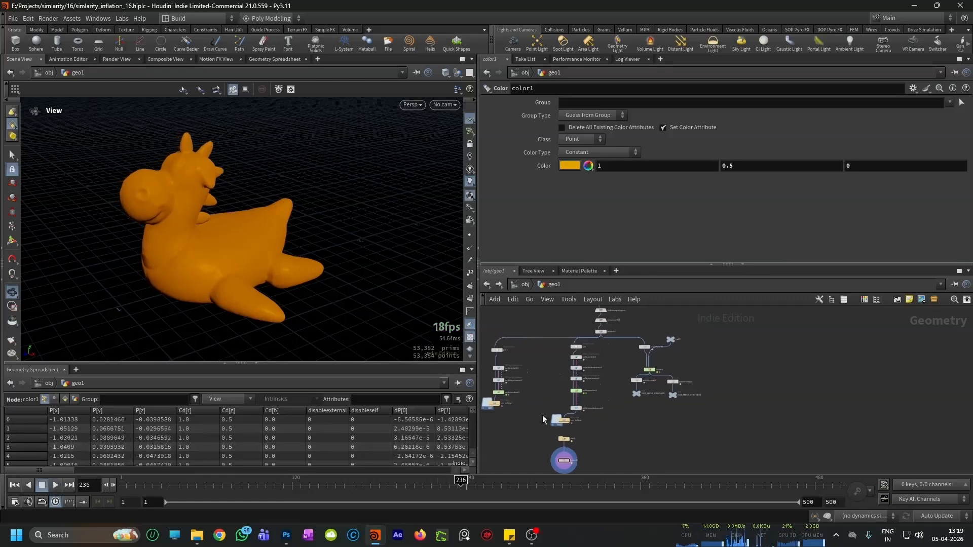
middle_drag(617, 368, 609, 394)
scroll(609, 358, up, 5)
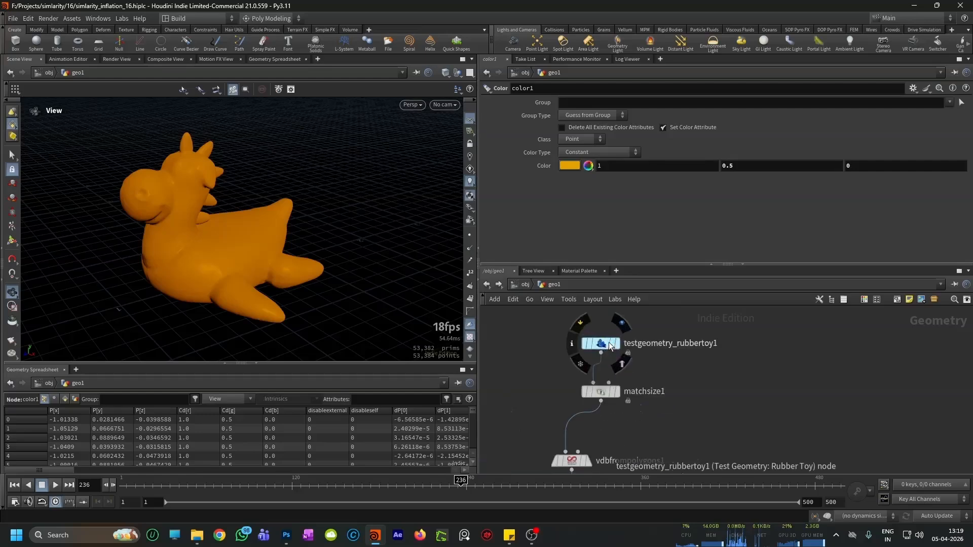
click(623, 347)
click(623, 347)
Step: Display the remesh1 node's output, return to frame 1 and examine the remeshed toy
scroll(659, 340, down, 2)
middle_drag(652, 424, 675, 336)
scroll(666, 355, down, 6)
scroll(661, 385, up, 7)
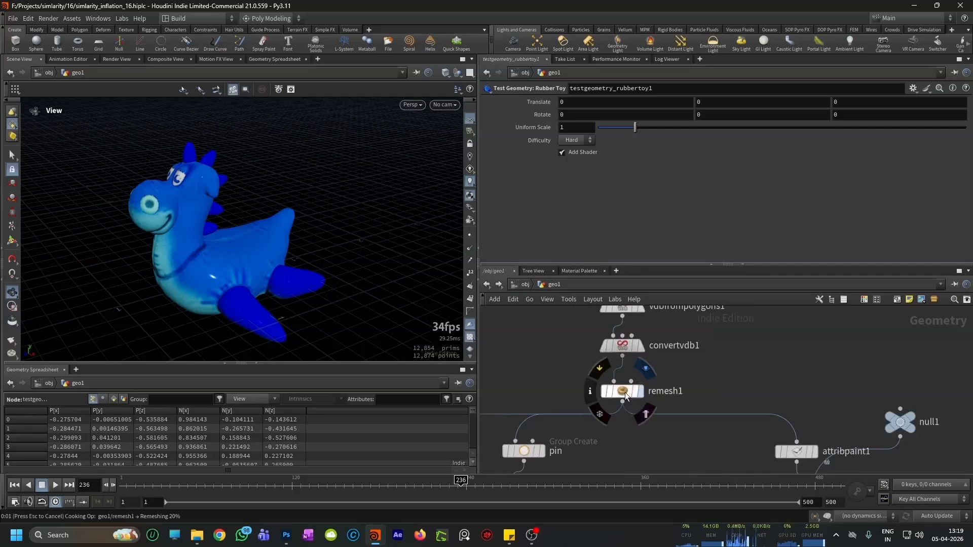
click(640, 392)
click(625, 392)
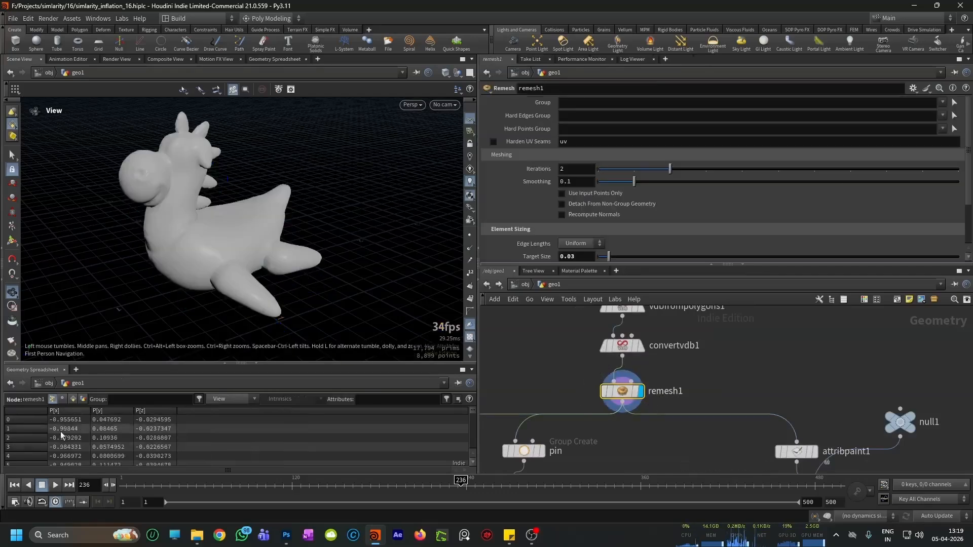
click(14, 485)
mouse_move(191, 232)
mouse_down()
mouse_move(235, 220)
mouse_move(187, 217)
mouse_up()
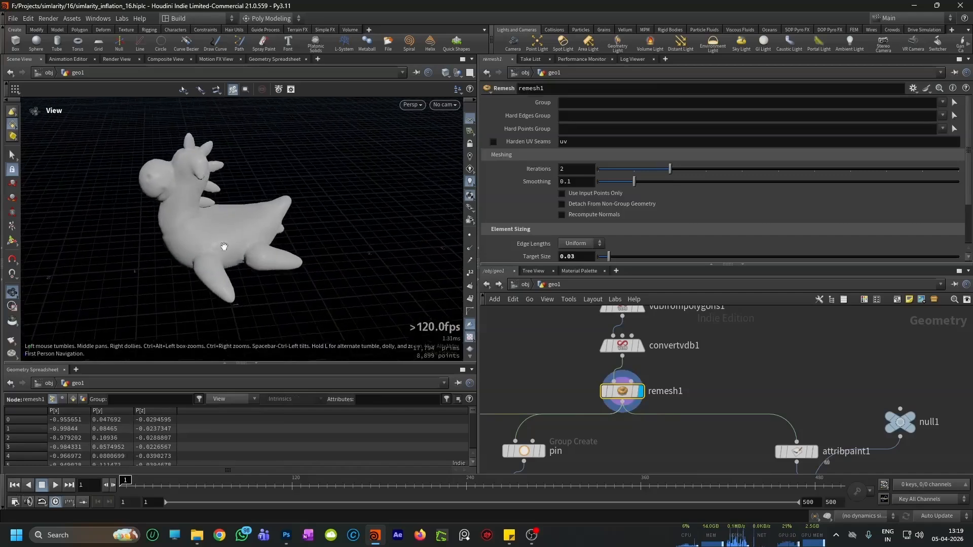
Step: Display the solver1 node and play the timeline to examine how the mask spreads across the toy
scroll(636, 385, down, 2)
scroll(688, 440, up, 2)
middle_drag(710, 465, 653, 397)
scroll(686, 419, down, 2)
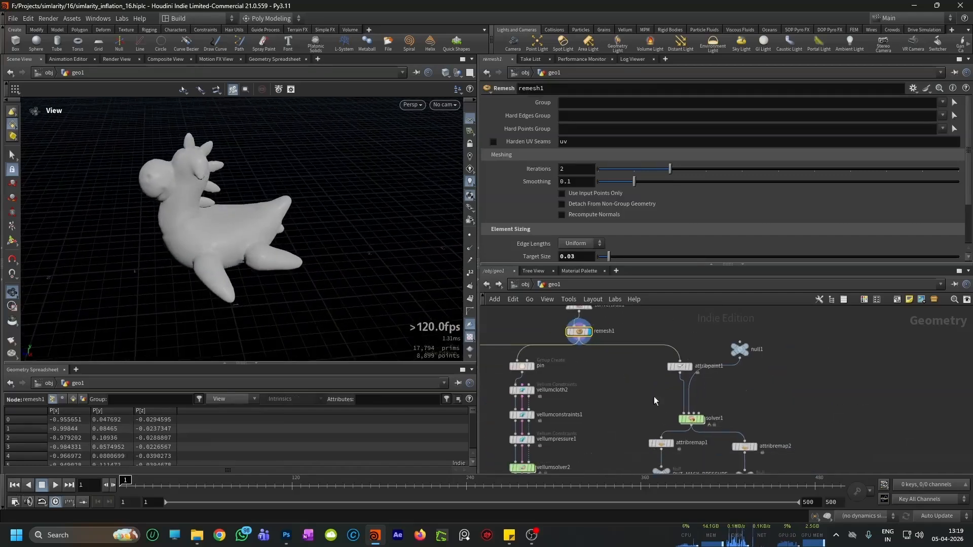
scroll(649, 423, up, 3)
click(736, 420)
click(716, 423)
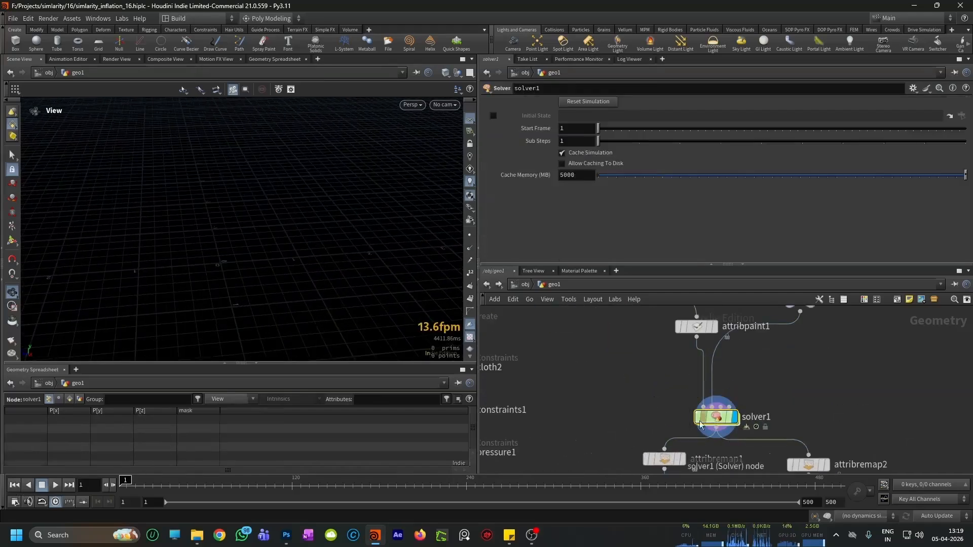
drag(199, 309, 245, 284)
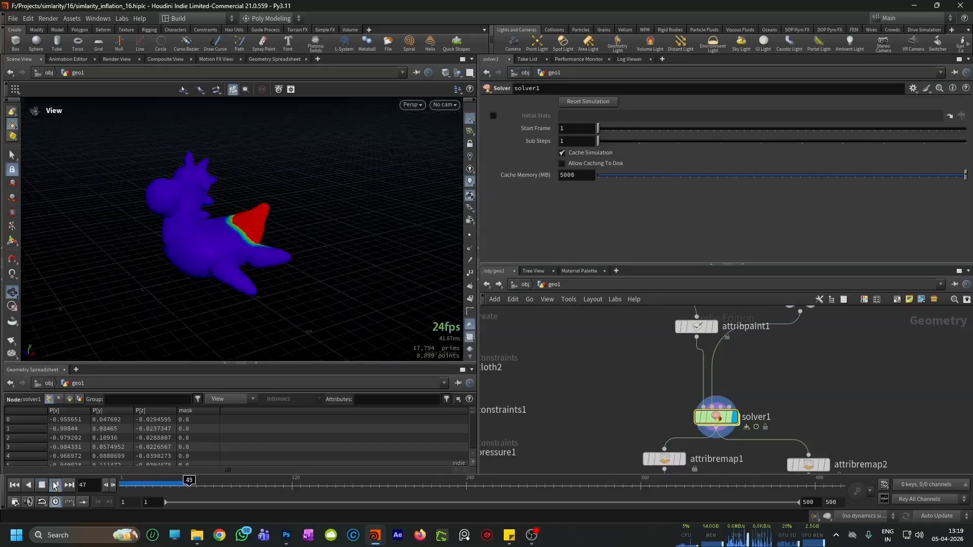
click(55, 486)
drag(237, 250, 197, 330)
click(56, 485)
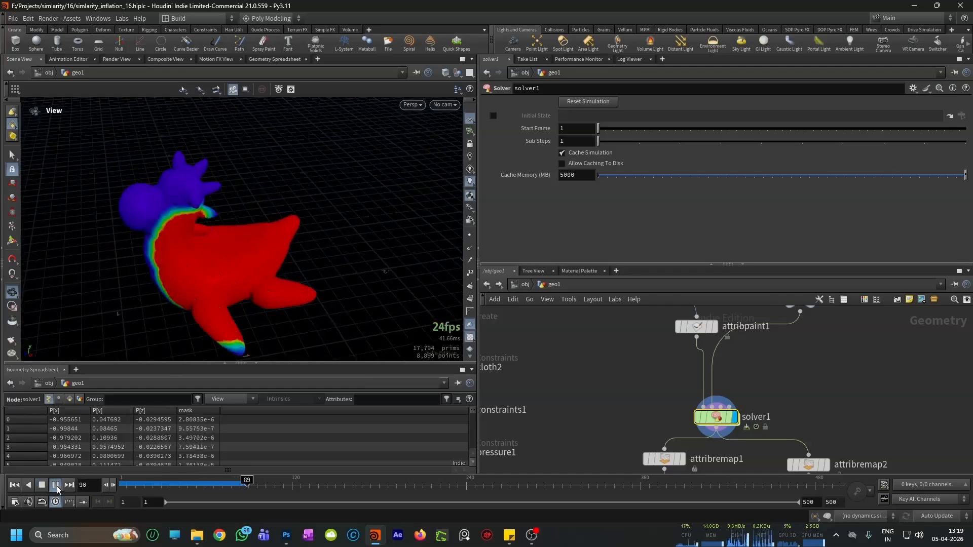
Step: Review the parameters of the vellumcloth2, vellumconstraints1 and vellumpressure1 nodes
scroll(627, 374, down, 5)
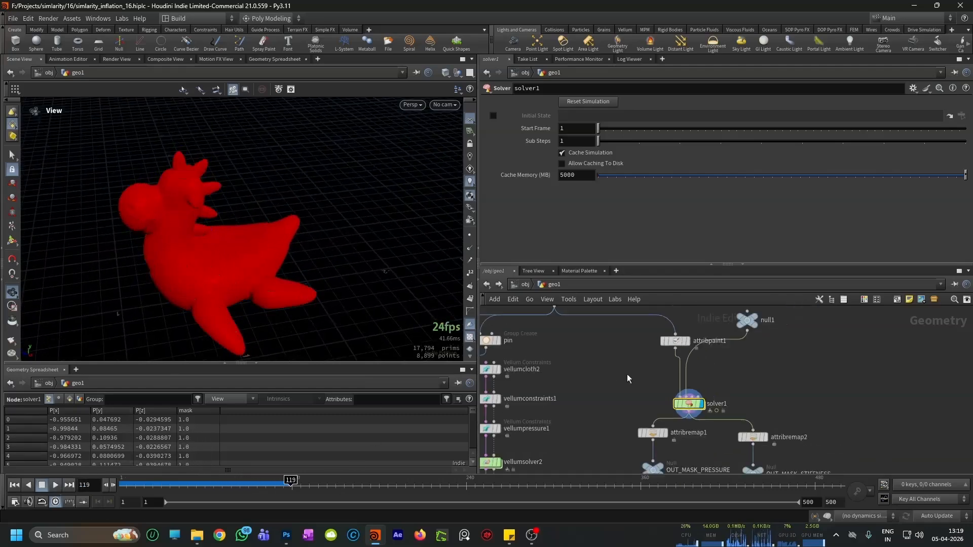
scroll(557, 437, up, 3)
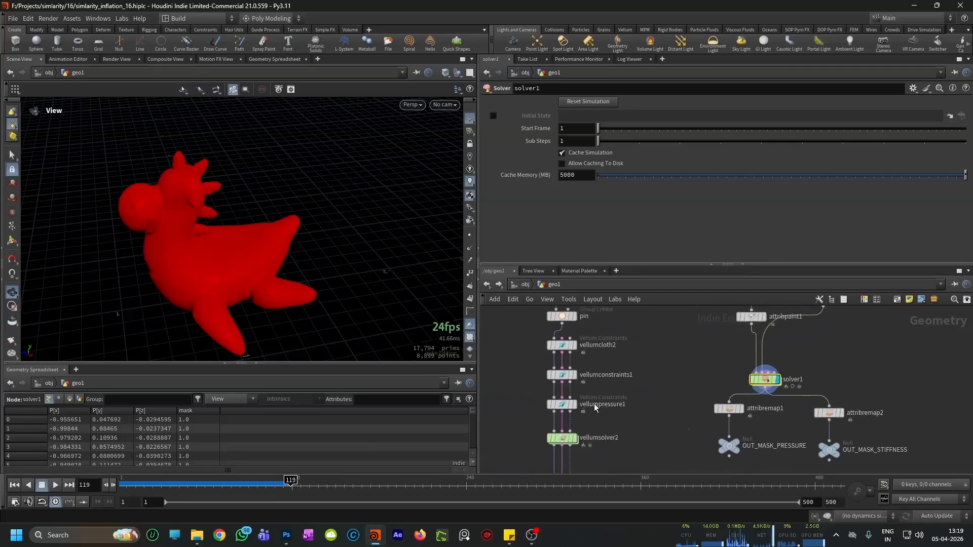
click(562, 347)
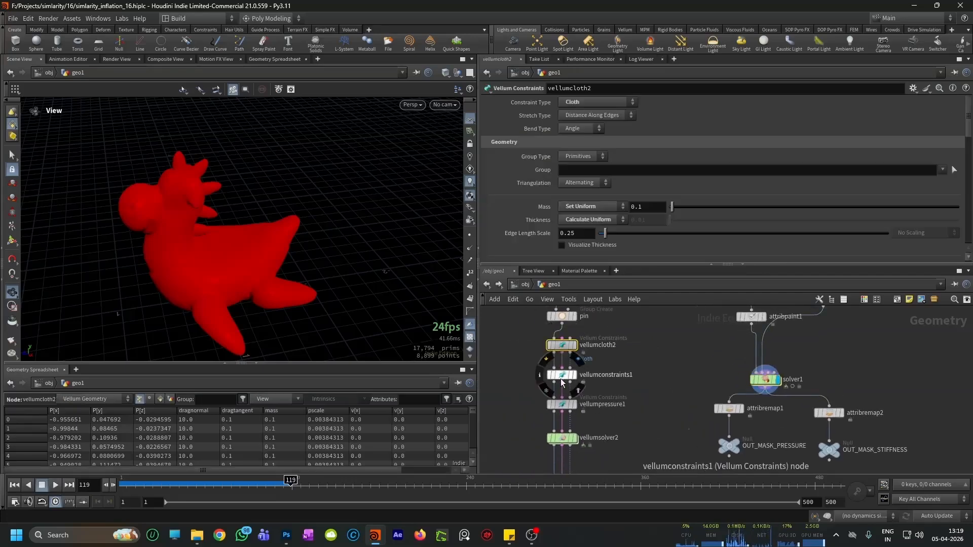
click(561, 376)
click(561, 404)
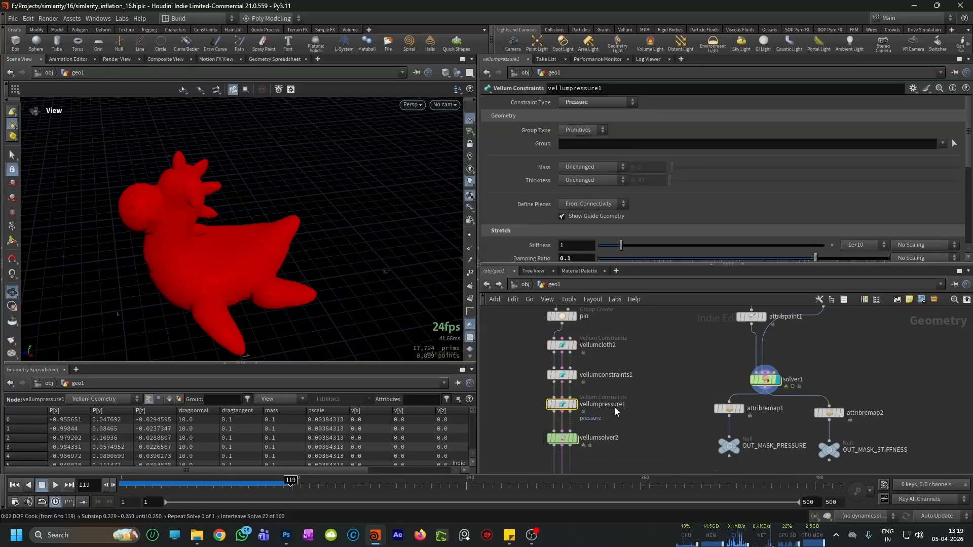
Step: Interrupt the simulation cook, return to frame 1, and view the outputs of vellumpostprocess1 and color1
key(Escape)
click(14, 485)
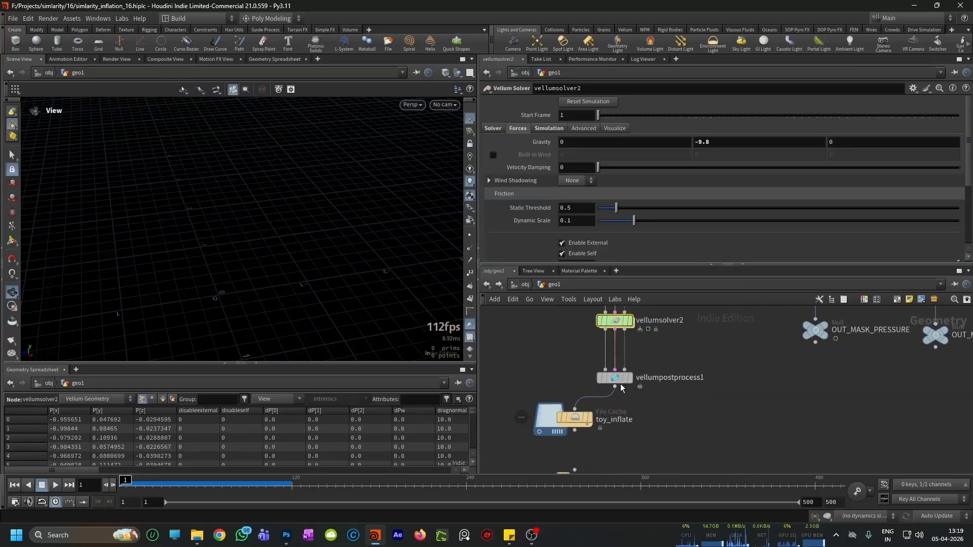
click(620, 378)
scroll(644, 418, down, 5)
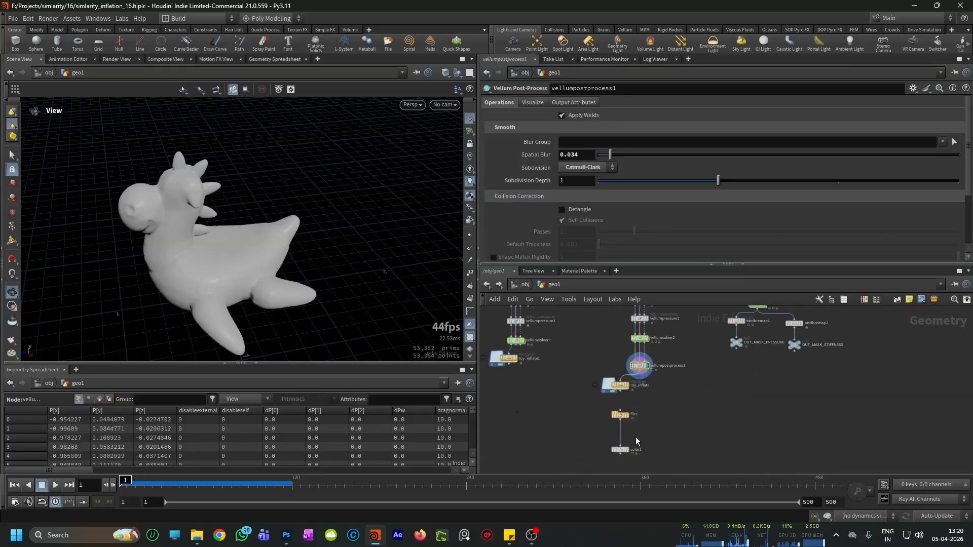
click(629, 444)
scroll(636, 434, up, 3)
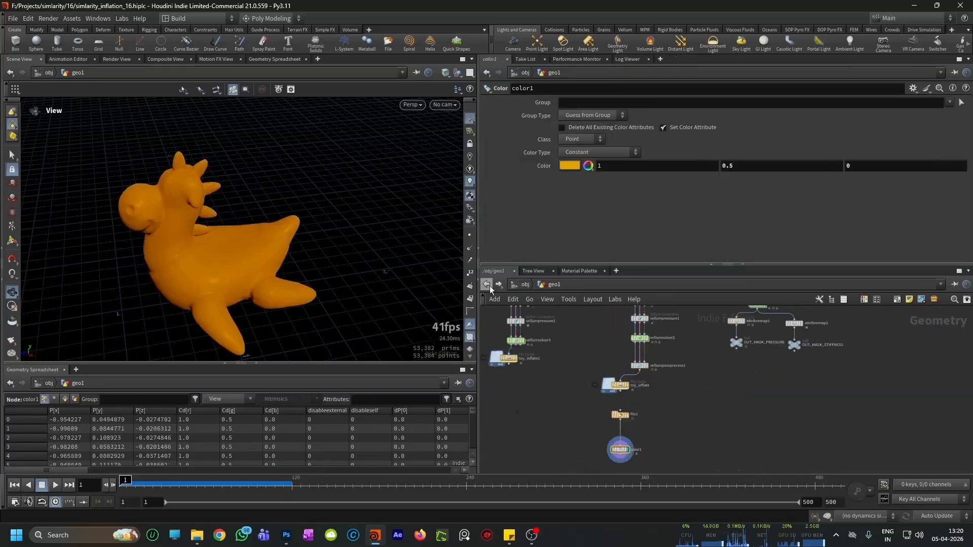
Step: Go up to the object level, create a new Geometry object beside geo1, and enter it
click(487, 284)
click(693, 364)
scroll(650, 413, up, 2)
key(Tab)
text(geo)
key(Return)
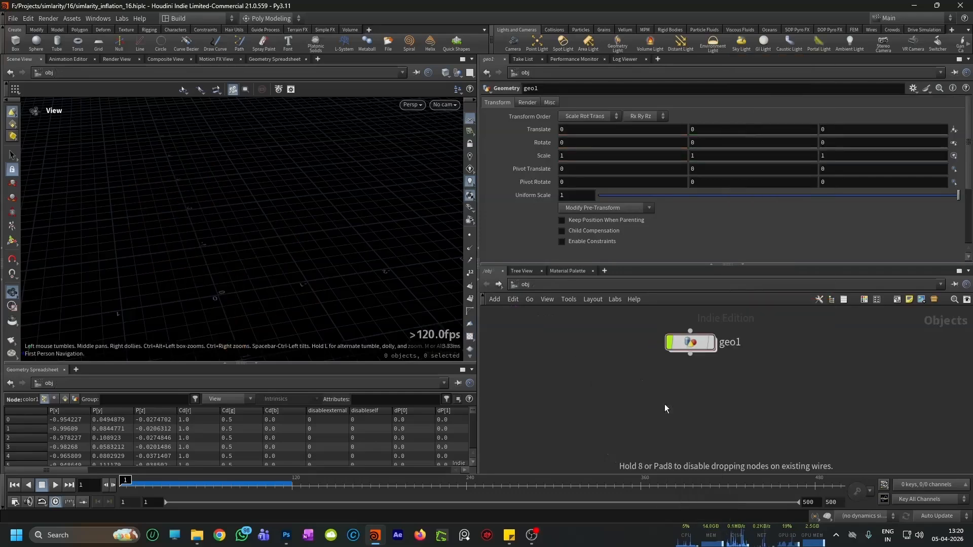
click(664, 404)
Step: Add a Test Geometry: Rubber Toy node to the empty geo2 network
key(Tab)
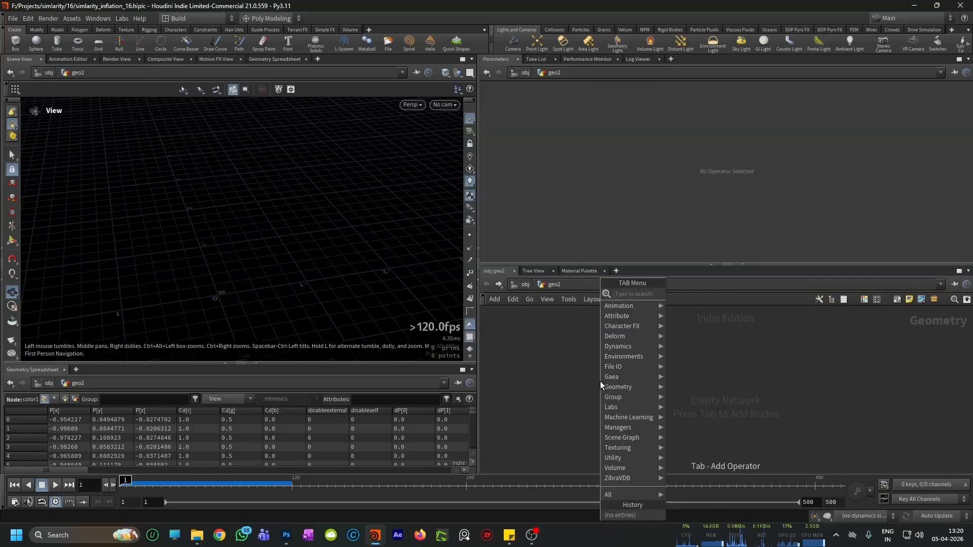
text(rub)
key(Return)
click(600, 381)
Step: Add a Match Size node, wire the rubber toy into its first input, and display it
drag(381, 286, 336, 304)
scroll(628, 424, down, 3)
scroll(621, 418, up, 5)
key(Tab)
text(match si)
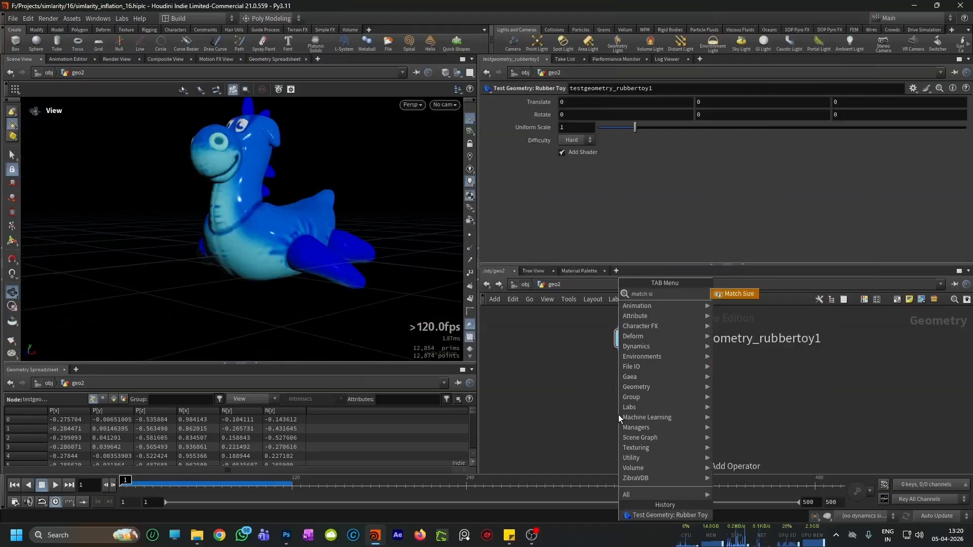
key(Return)
click(618, 414)
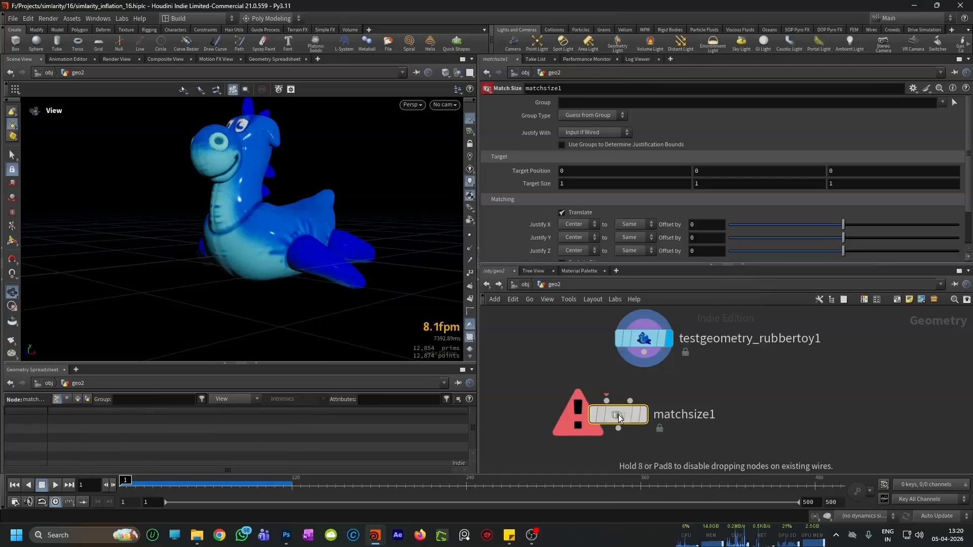
drag(643, 354, 605, 401)
click(643, 414)
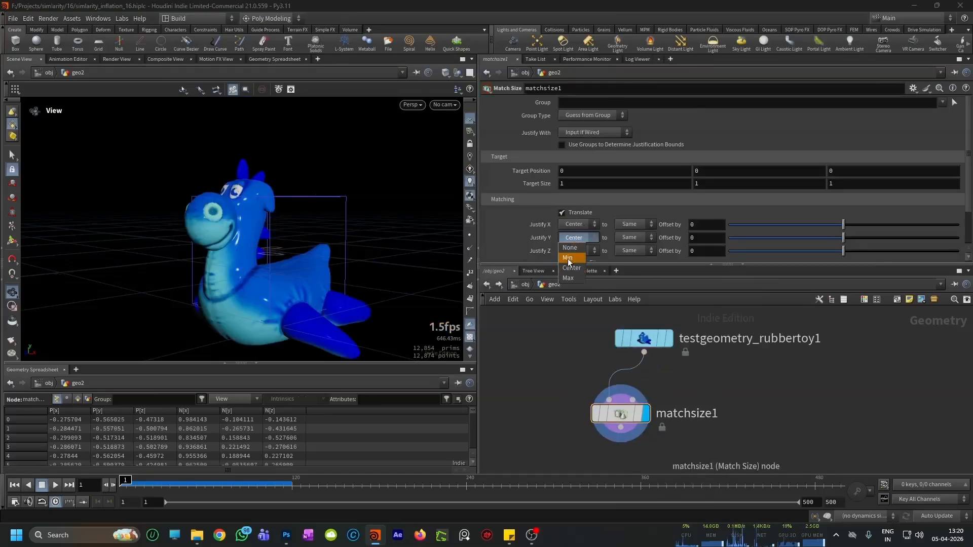
Step: Set Justify Y to Min on matchsize1 so the toy rests on the ground plane
click(568, 259)
drag(239, 241, 231, 281)
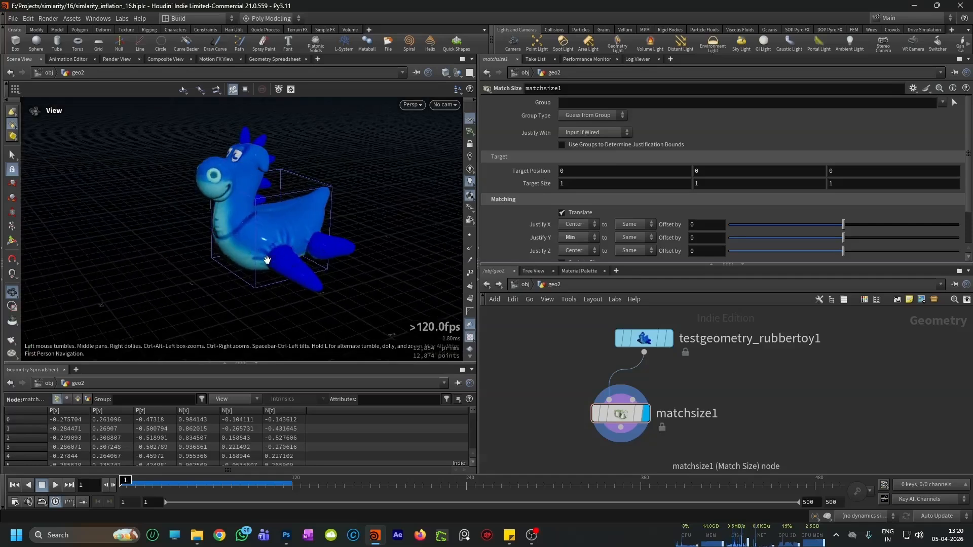
drag(277, 256, 316, 246)
scroll(720, 415, down, 3)
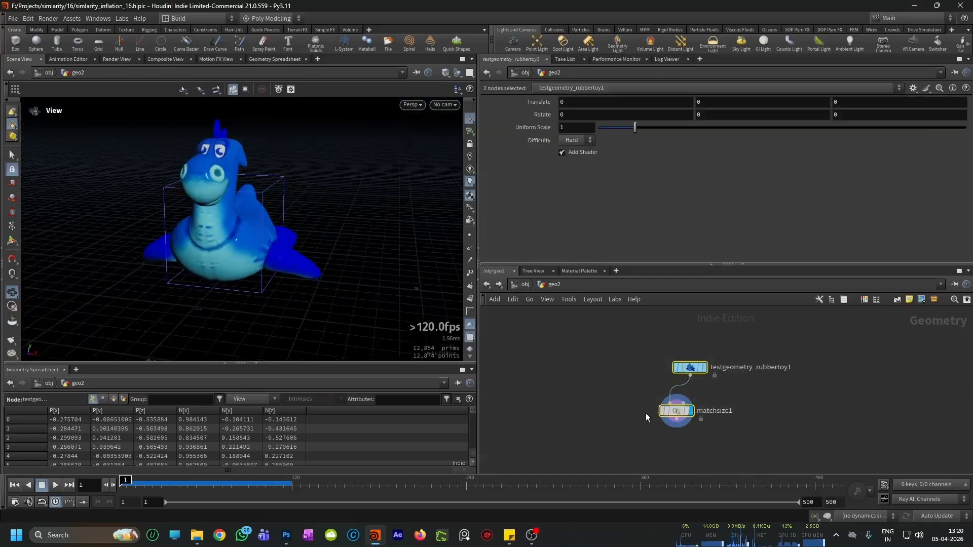
key(Return)
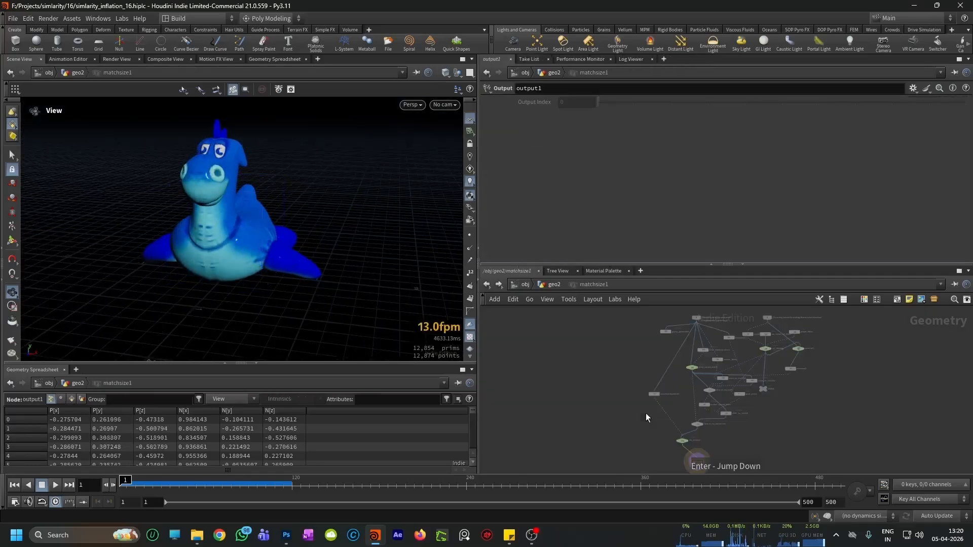
click(488, 287)
Step: Examine where the toy's head spikes meet its body, in both shaded and wireframe display
scroll(682, 414, up, 2)
drag(297, 269, 256, 243)
middle_drag(213, 179, 234, 254)
right_drag(234, 253, 238, 282)
drag(310, 195, 299, 224)
middle_drag(267, 222, 263, 209)
mouse_move(261, 260)
middle_down()
mouse_move(281, 218)
mouse_move(247, 248)
middle_up()
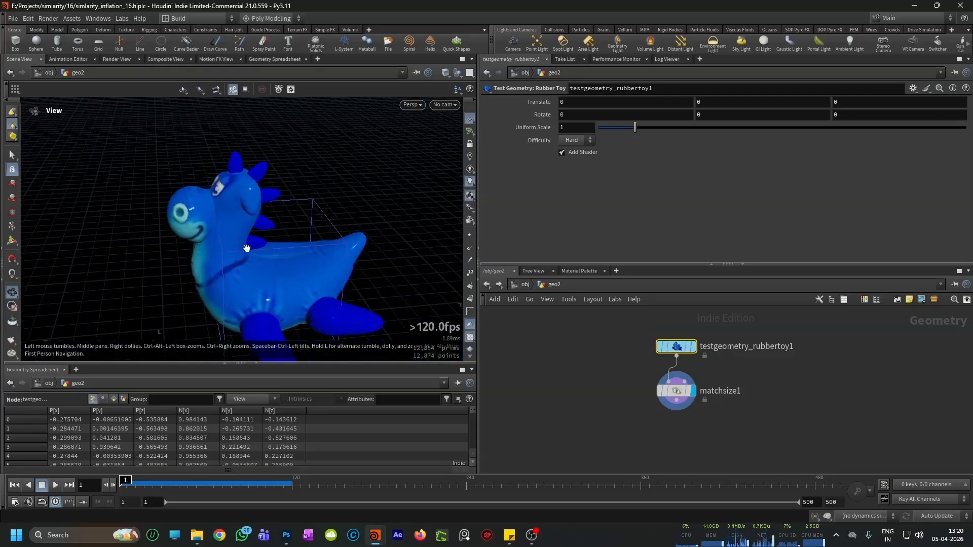
right_drag(245, 188, 260, 150)
drag(260, 150, 231, 162)
middle_drag(231, 162, 224, 202)
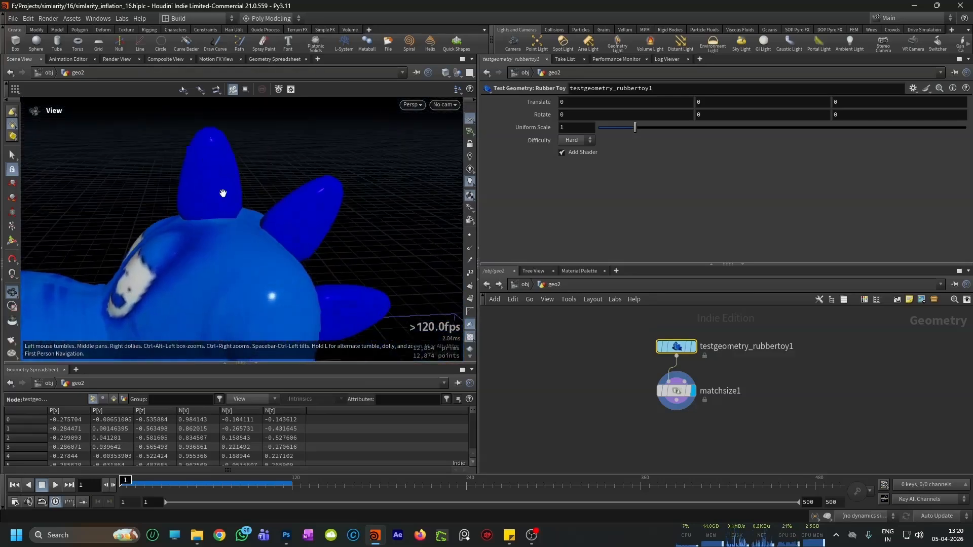
key(w)
scroll(208, 233, up, 5)
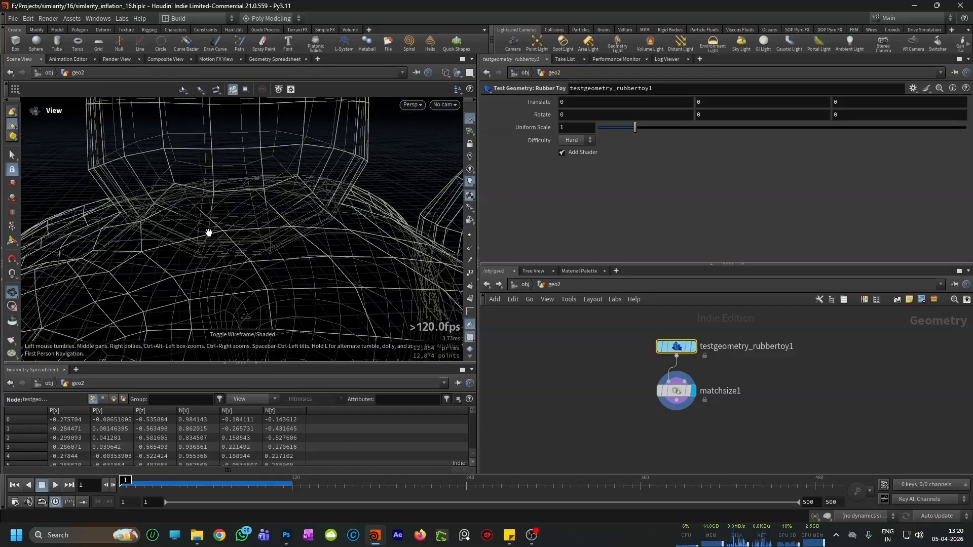
scroll(242, 250, down, 5)
scroll(254, 243, up, 4)
key(w)
scroll(267, 216, down, 4)
scroll(266, 216, up, 2)
drag(266, 217, 314, 274)
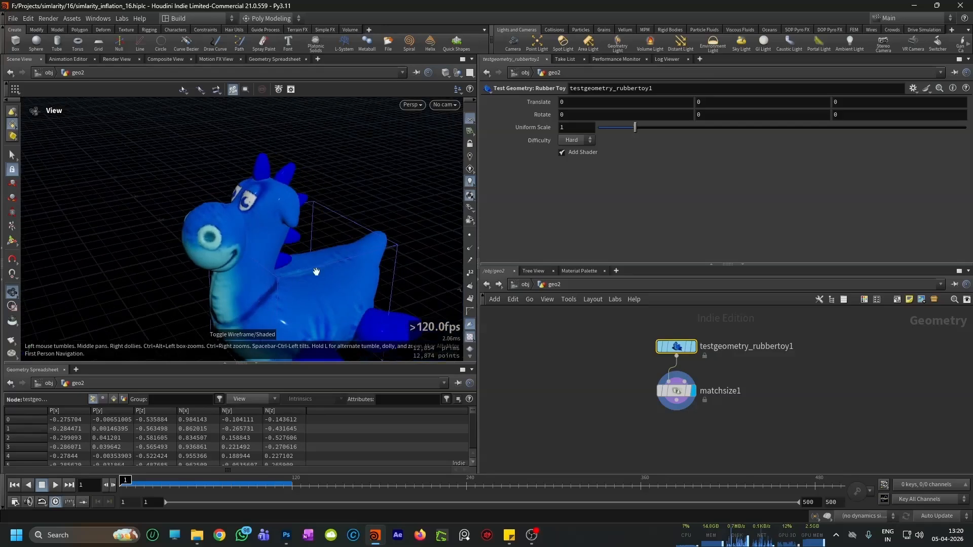
Step: Add a VDB from Polygons node after matchsize1 and display its output
key(Tab)
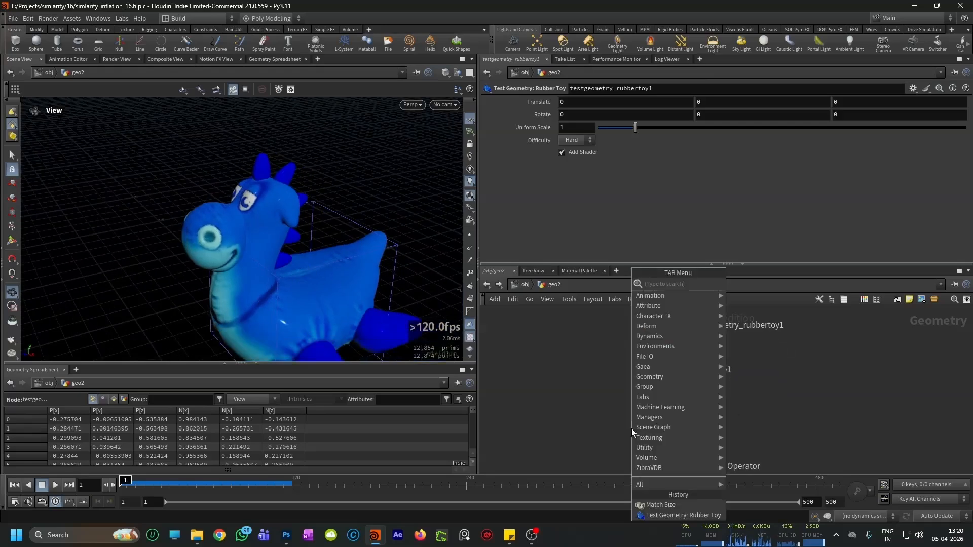
text(vdb from pol)
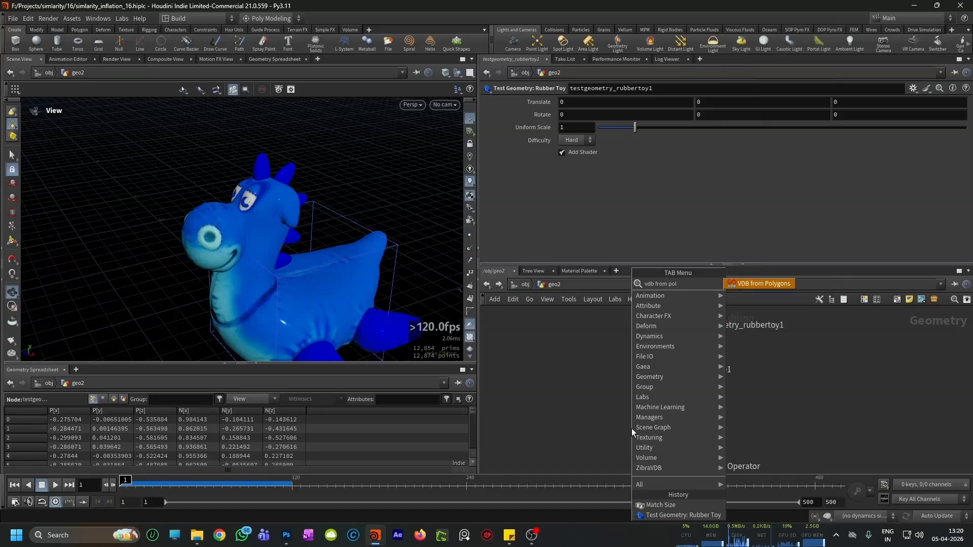
key(Return)
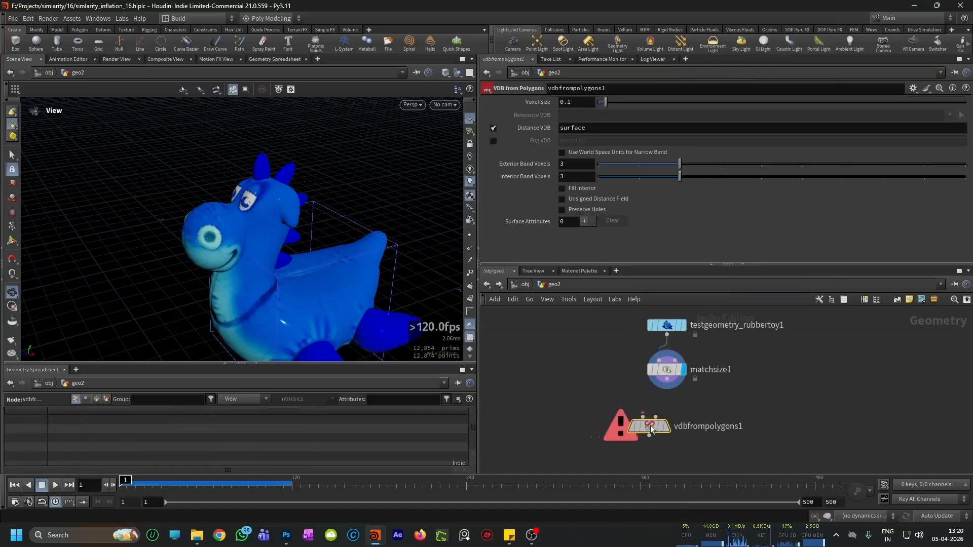
click(640, 427)
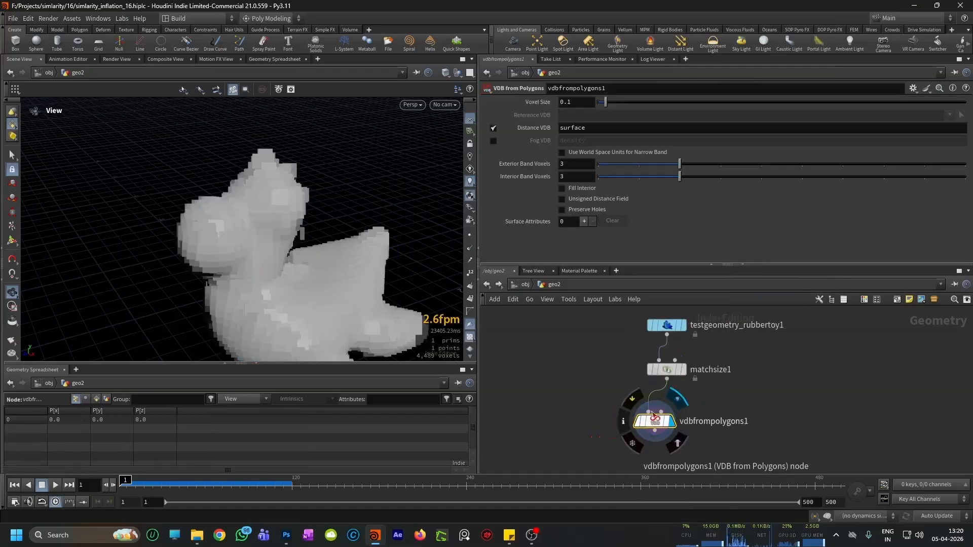
Step: Set the Voxel Size of vdbfrompolygons1 to 0.01 and inspect the refined surface
text(0.01)
key(Return)
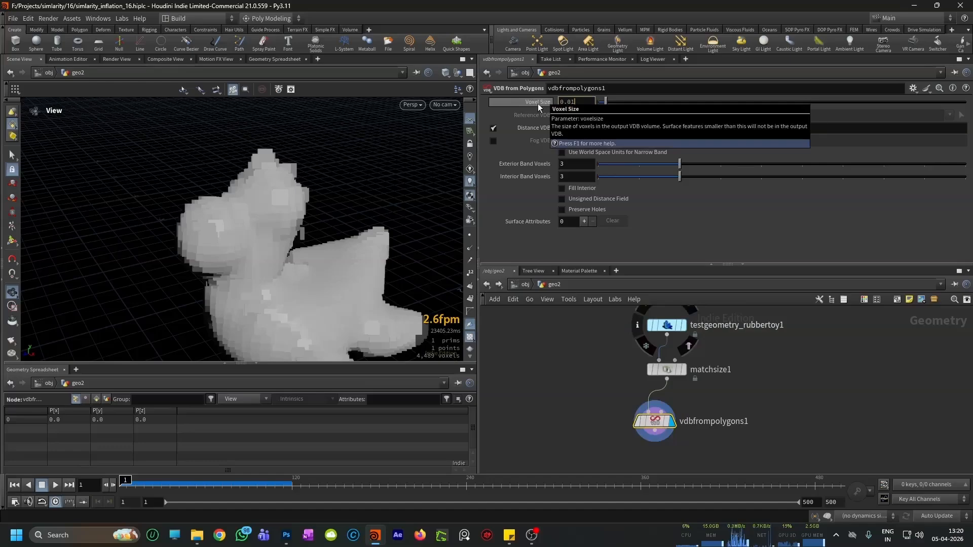
drag(247, 196, 289, 245)
scroll(609, 430, down, 2)
scroll(613, 435, up, 3)
key(Tab)
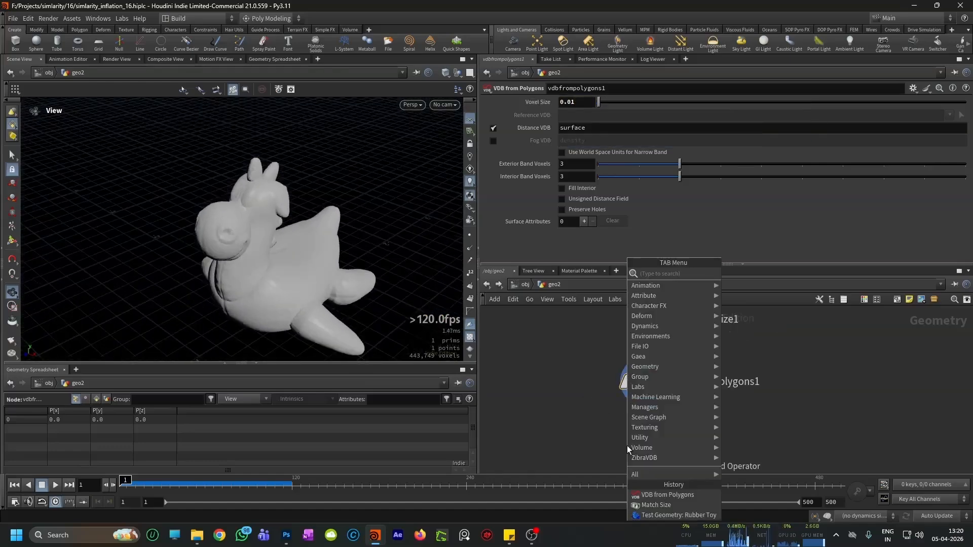
text(convert po)
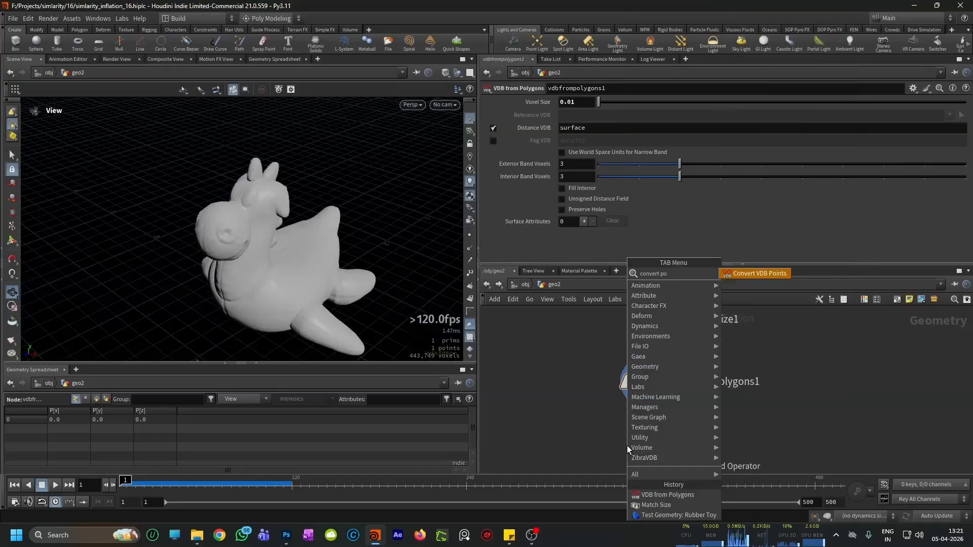
key(Return)
click(628, 446)
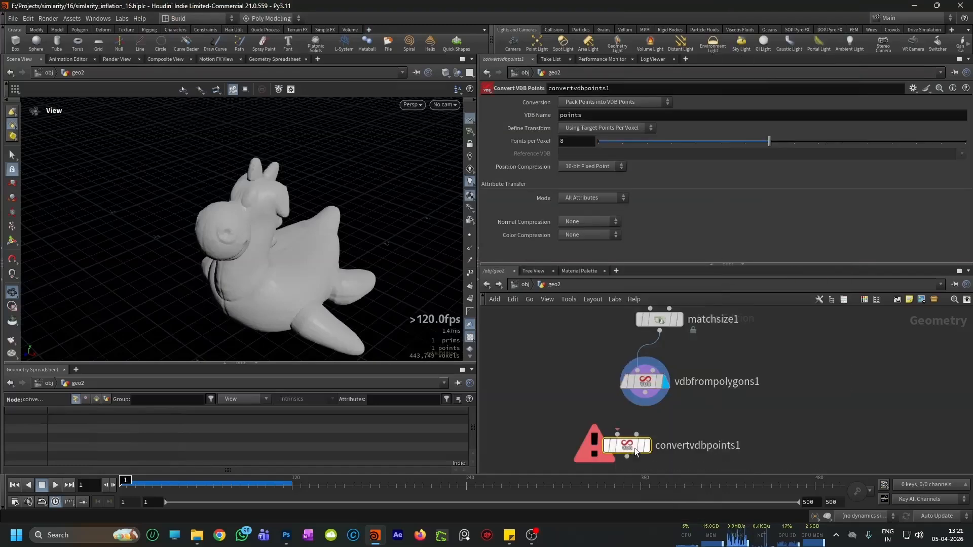
key(Delete)
Step: Add a Convert VDB node after vdbfrompolygons1, display it, convert to Polygons and inspect the mesh with wire-over-shaded display
key(Tab)
text(convert vdb)
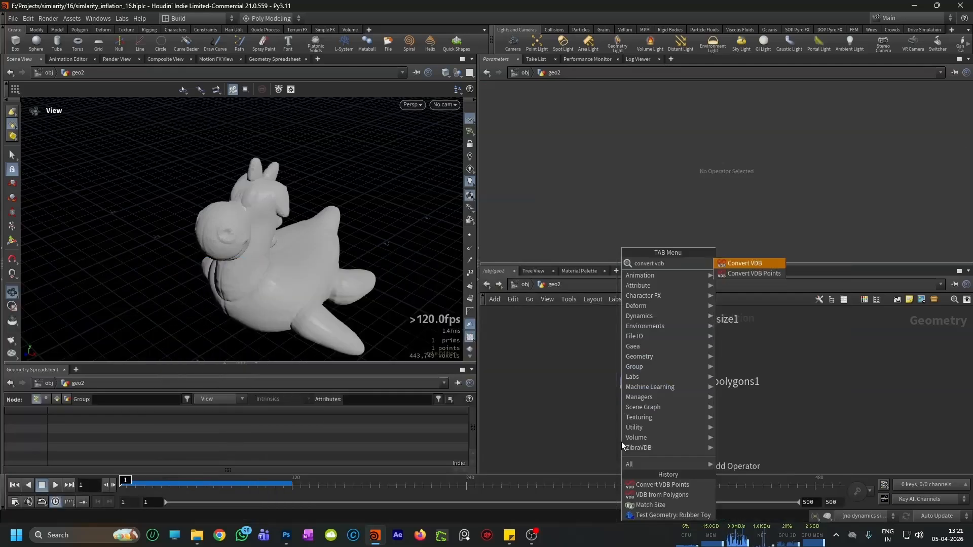
key(Return)
click(621, 442)
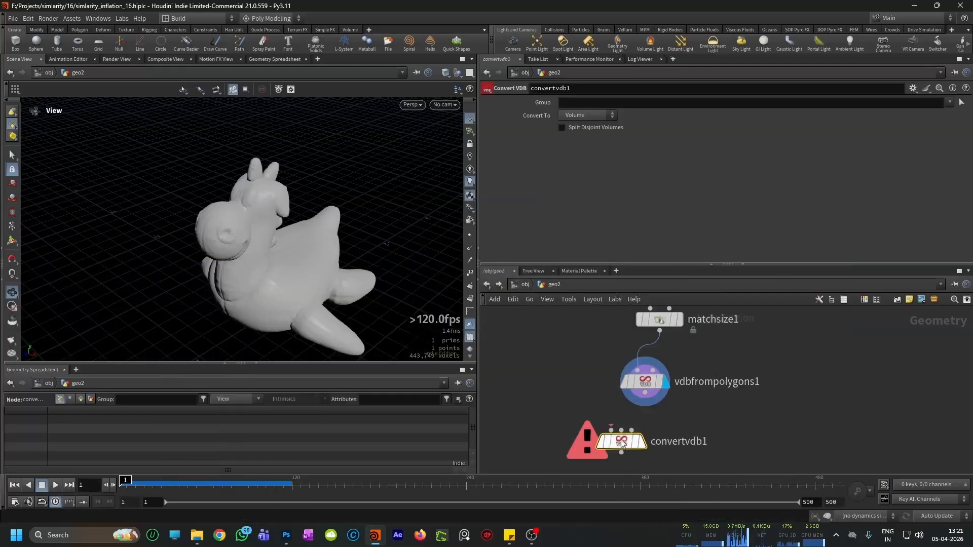
click(640, 442)
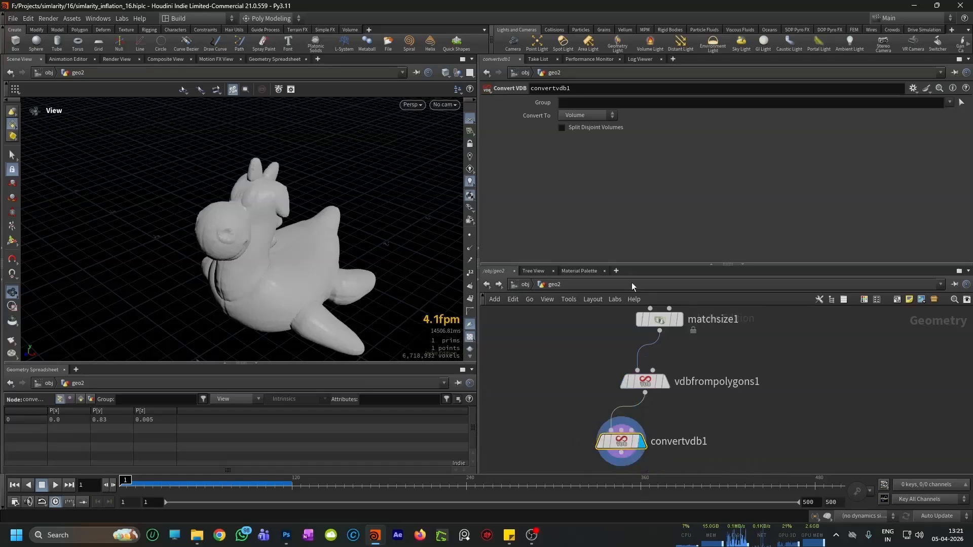
click(575, 146)
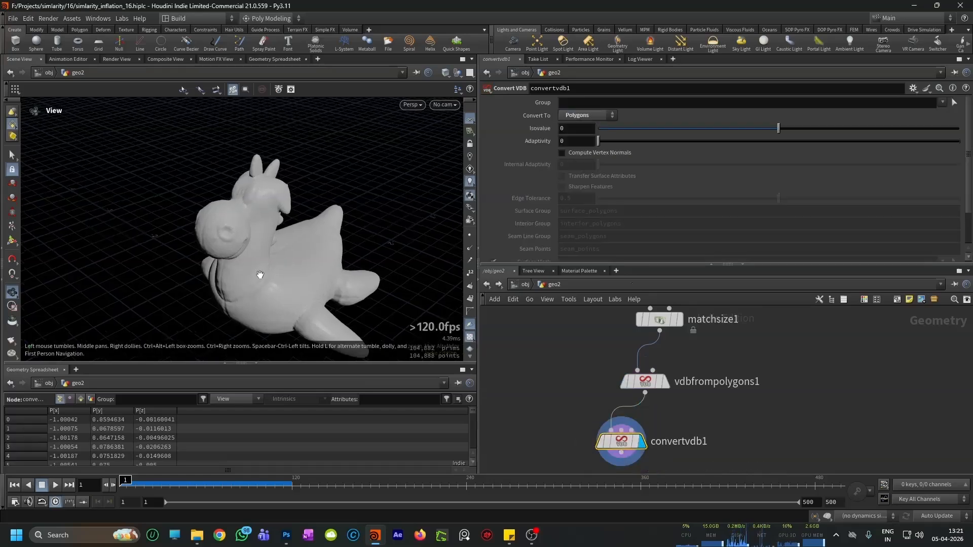
drag(261, 273, 191, 298)
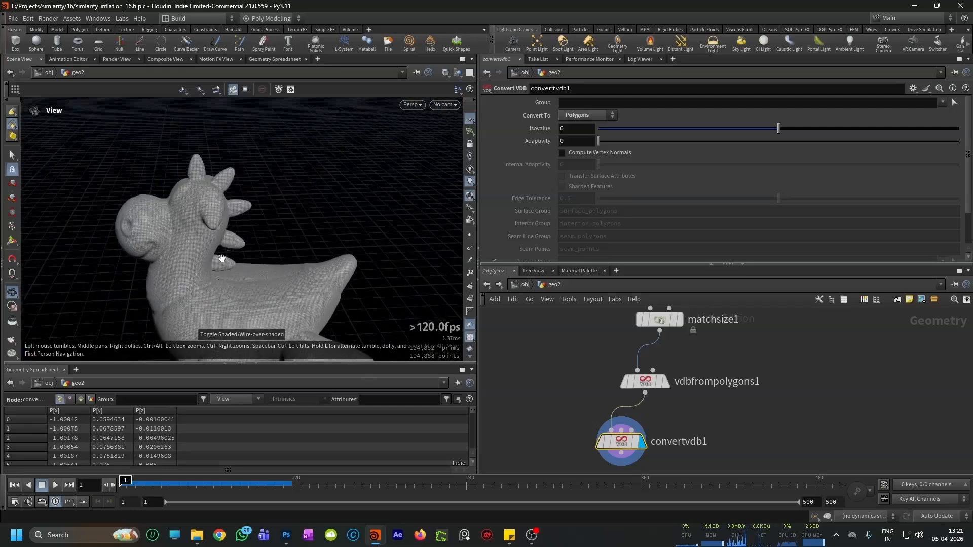
right_drag(219, 187, 189, 285)
drag(189, 284, 211, 263)
Step: Select the four nodes from the rubber toy to convertvdb1 and lay them out neatly
scroll(612, 412, down, 5)
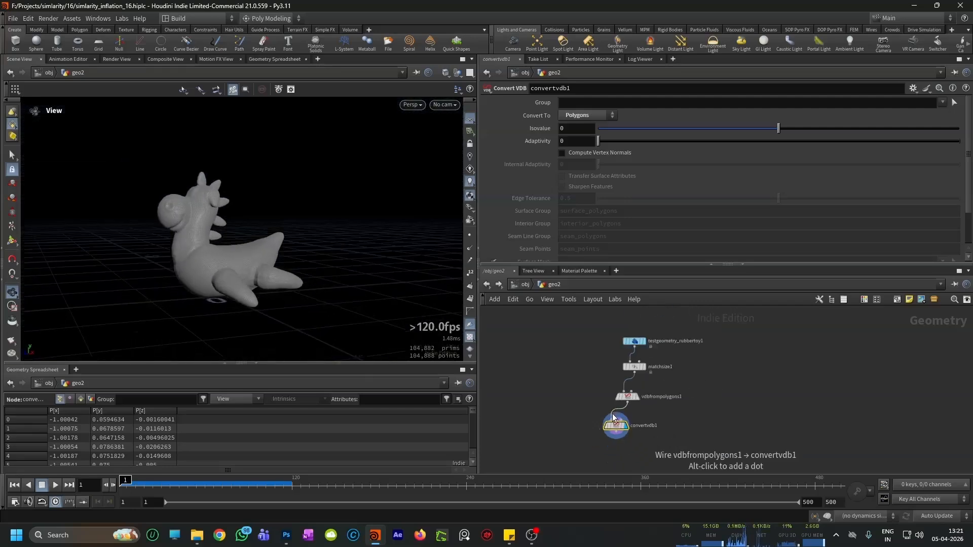
drag(702, 348, 582, 440)
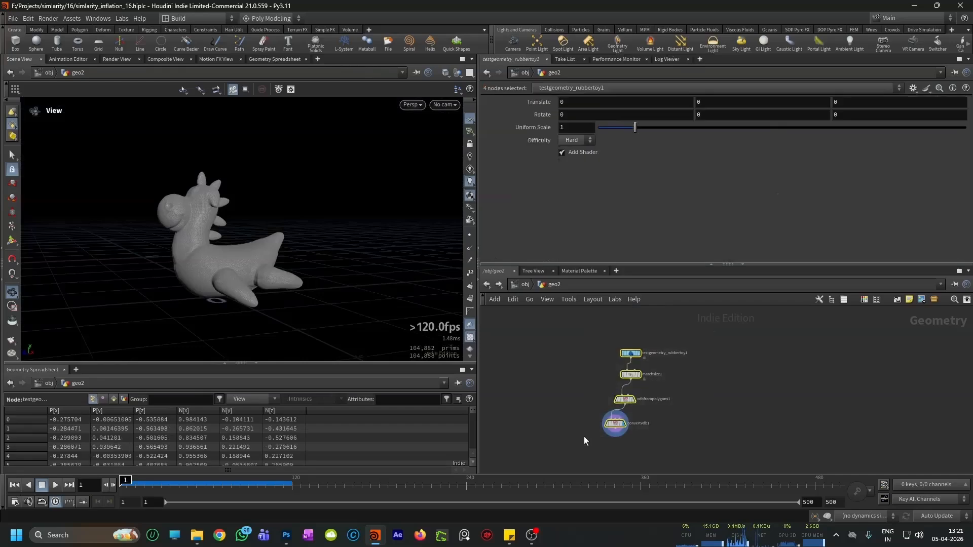
key(l)
scroll(626, 438, up, 3)
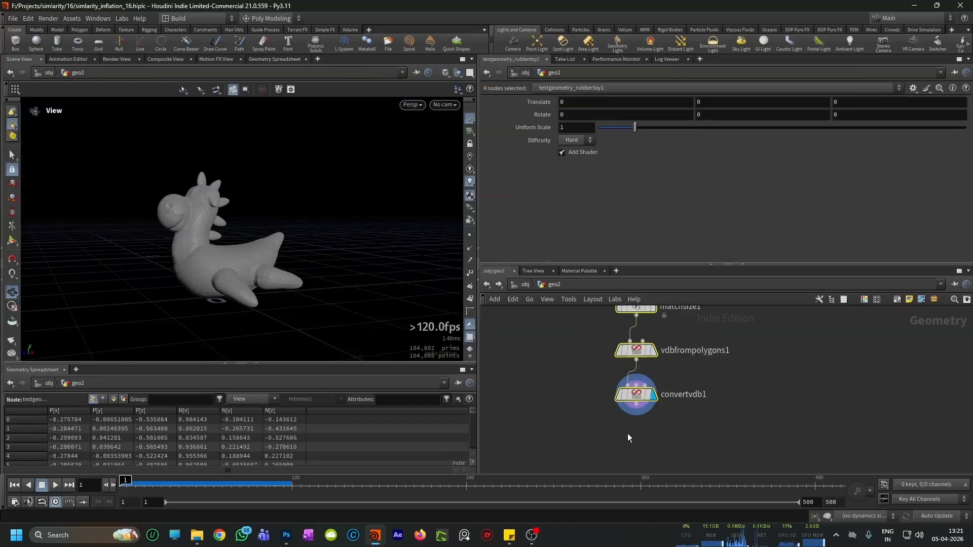
Step: Add a Remesh node after convertvdb1 and display its output
click(612, 439)
key(Tab)
text(remes)
key(Return)
click(612, 436)
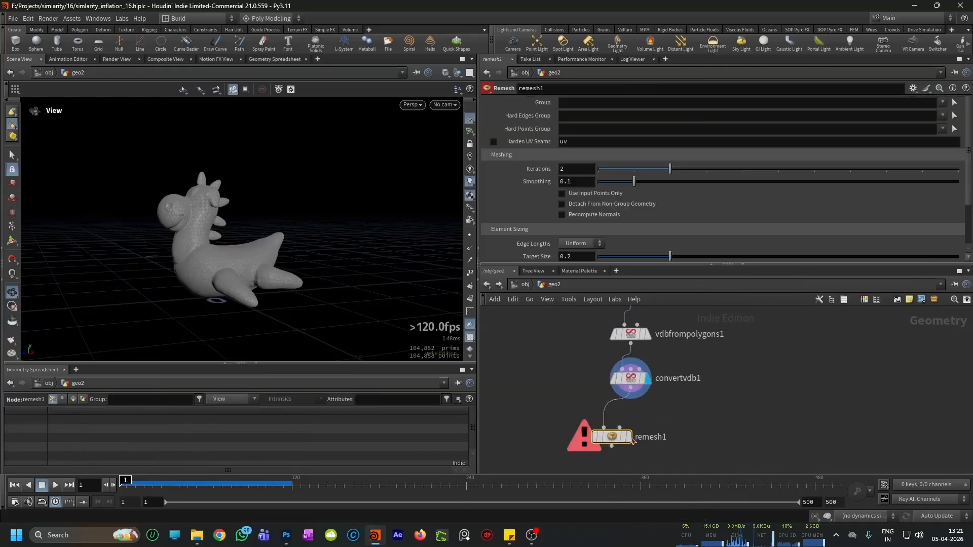
click(628, 437)
Step: Set the Target Size of remesh1 to 0.03 and check the finer triangulation on the toy
scroll(563, 243, down, 1)
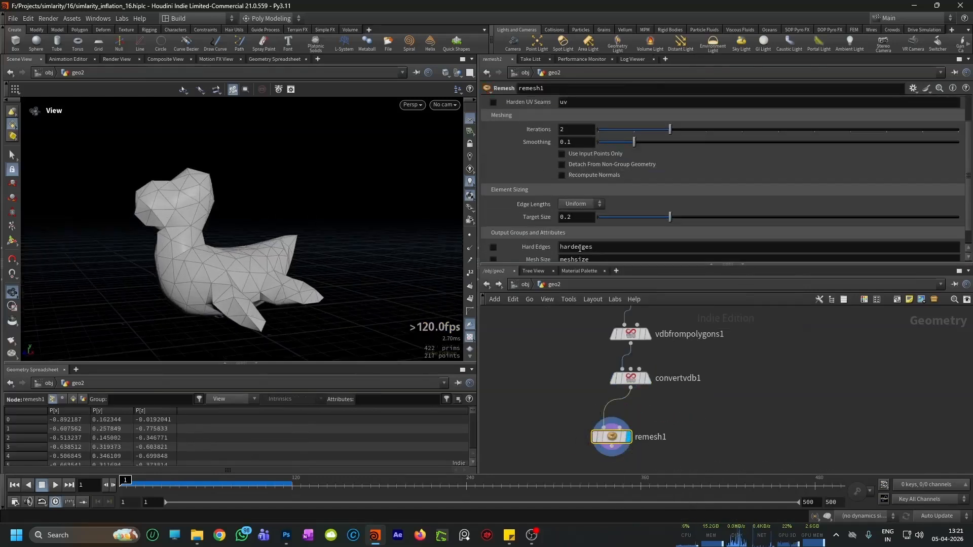
scroll(580, 248, down, 1)
text(0.03)
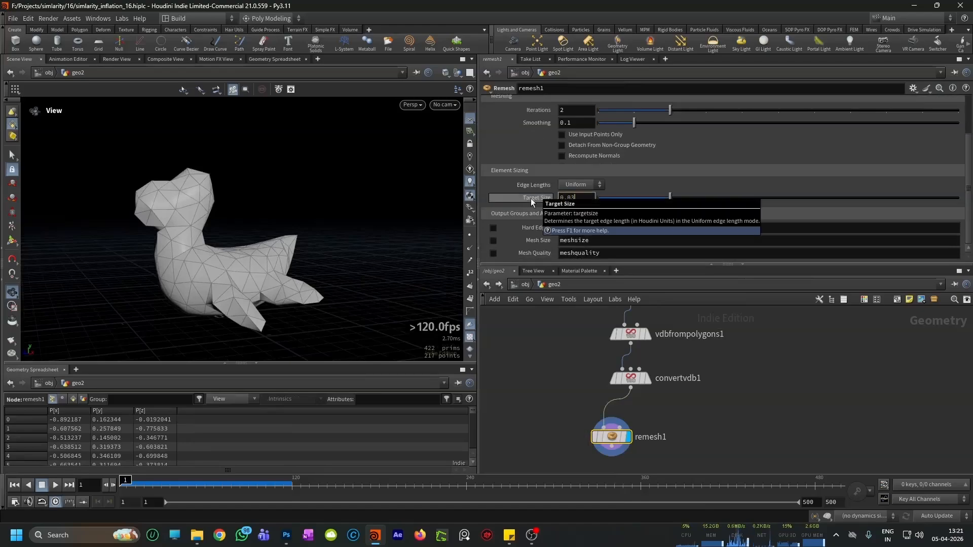
key(Return)
drag(264, 277, 191, 262)
right_drag(191, 263, 225, 206)
drag(225, 206, 249, 231)
Step: Select all five nodes from the rubber toy to remesh1 and lay them out neatly
scroll(633, 400, down, 6)
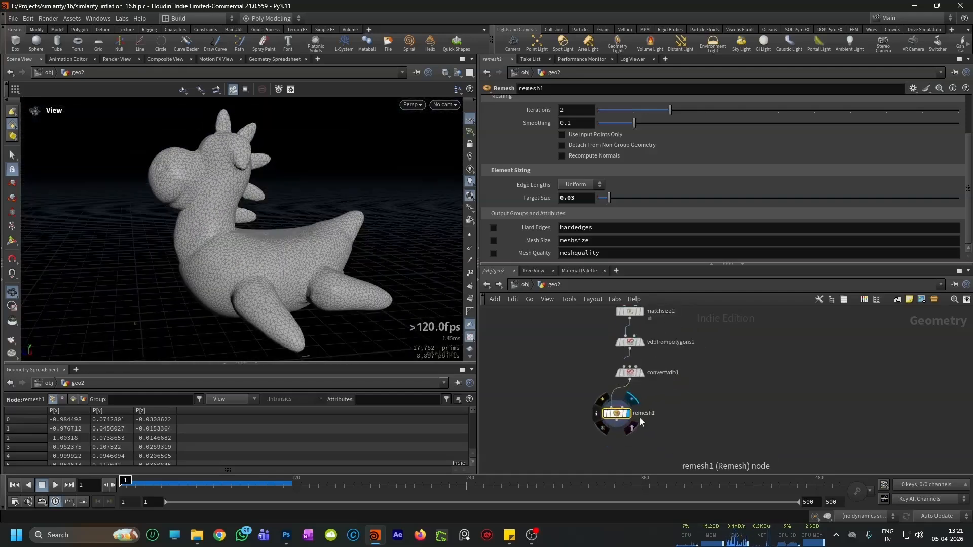
drag(674, 344, 597, 439)
key(l)
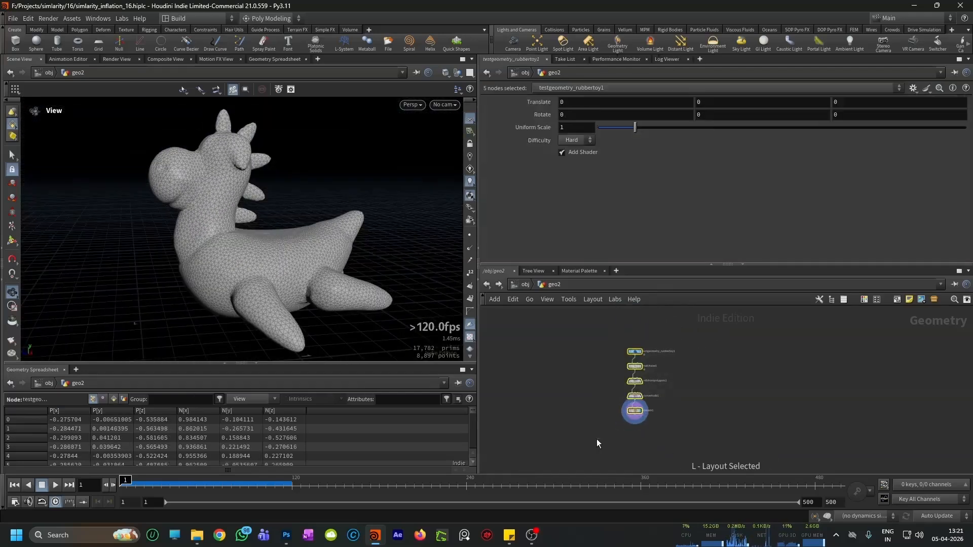
scroll(634, 425, up, 4)
Step: Examine the remeshed toy from several angles, checking the triangle distribution over the head, body and fins
scroll(276, 299, down, 2)
drag(276, 300, 315, 274)
scroll(601, 430, down, 2)
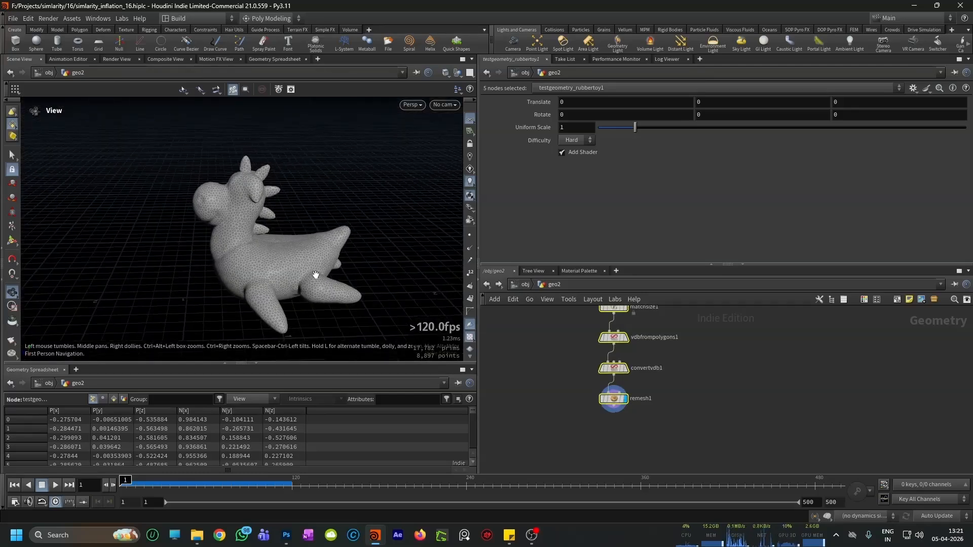
scroll(360, 227, up, 3)
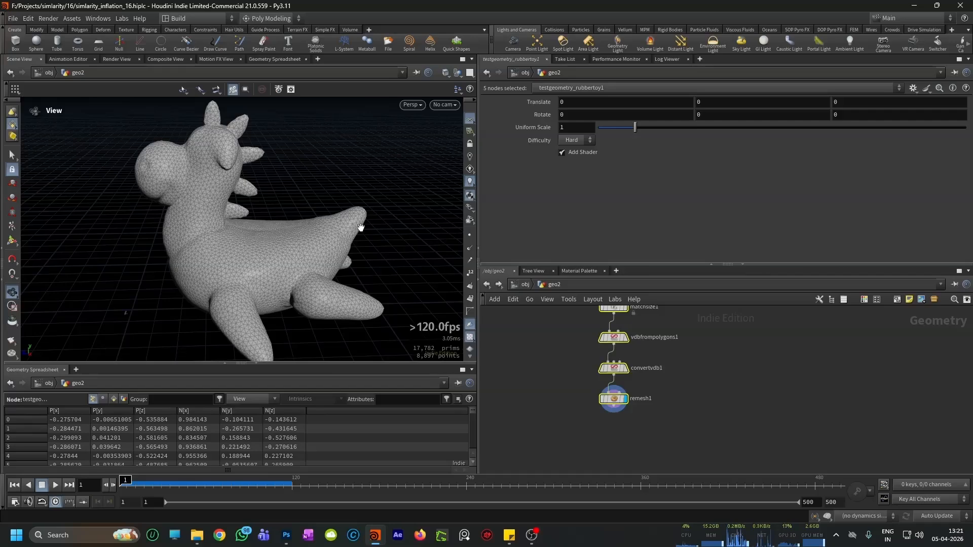
drag(321, 251, 266, 286)
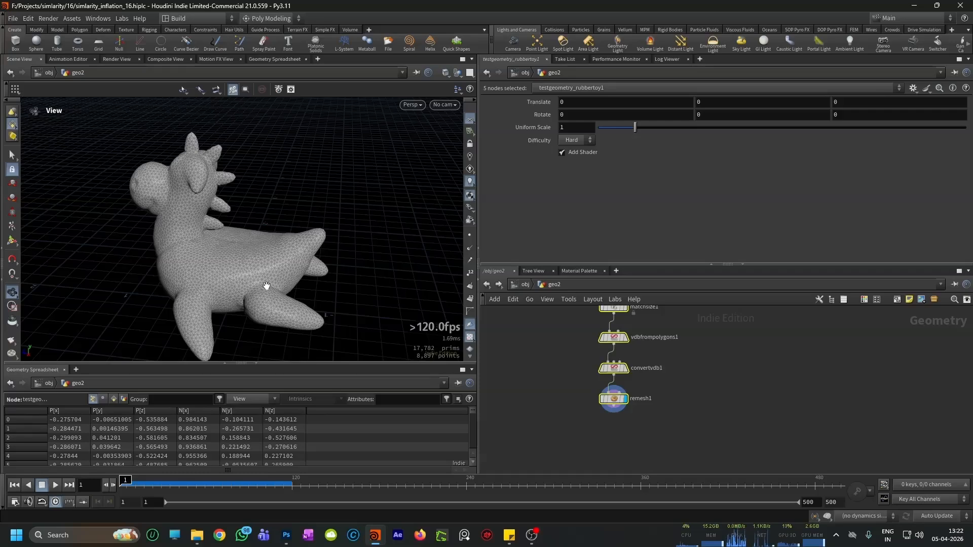
middle_drag(604, 436, 610, 421)
scroll(610, 421, up, 1)
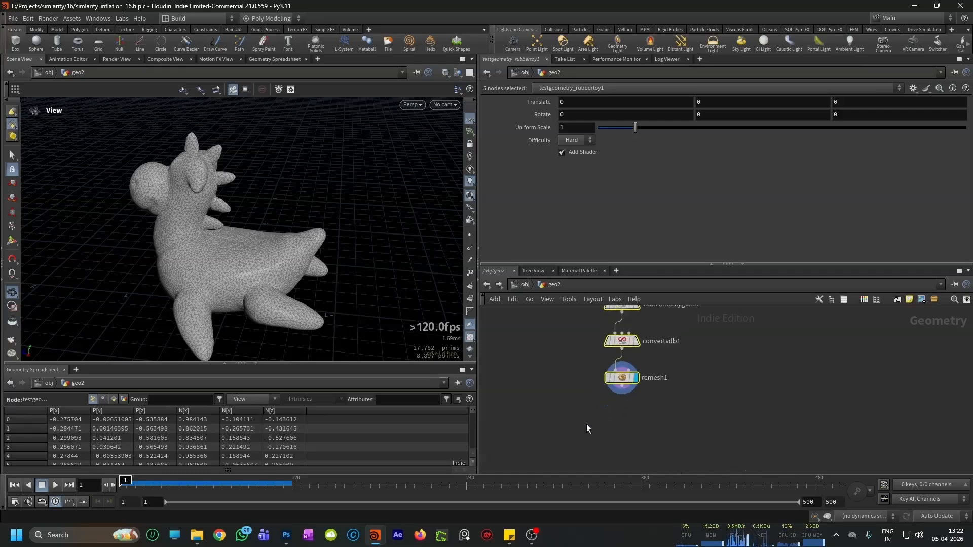
drag(336, 310, 314, 291)
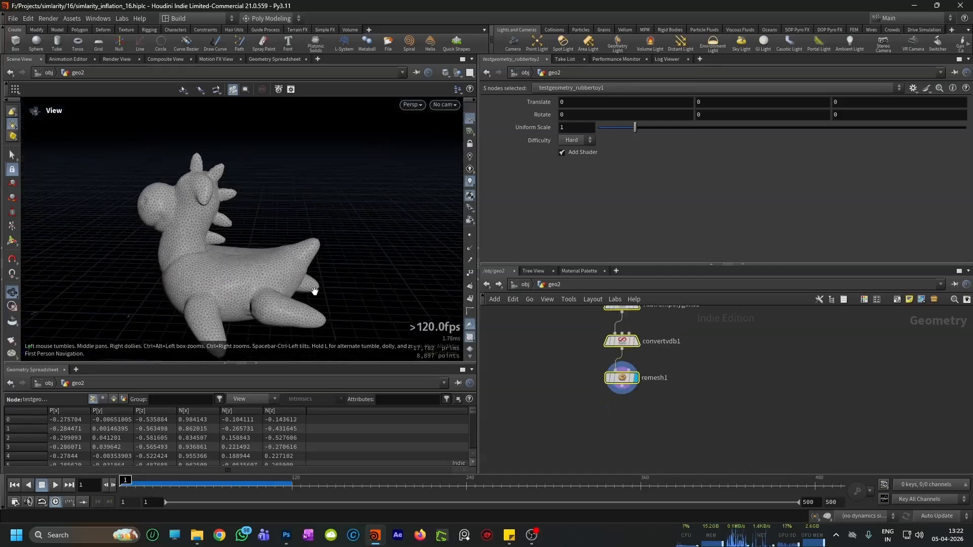
middle_drag(241, 281, 246, 279)
scroll(627, 387, down, 2)
scroll(613, 419, up, 3)
Step: Add an Attribute Paint node after remesh1 and display its mask attribute
click(609, 414)
key(Tab)
text(attribut)
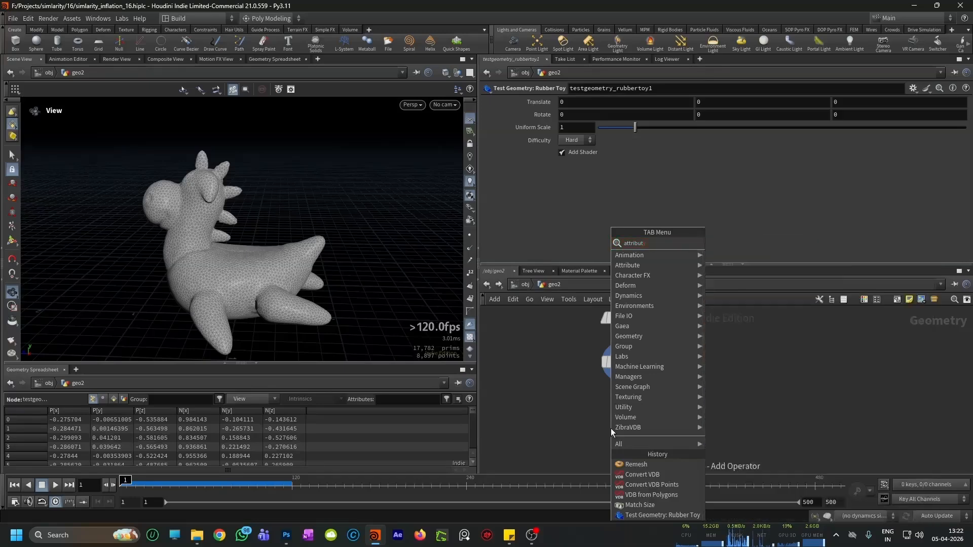
text(e pain)
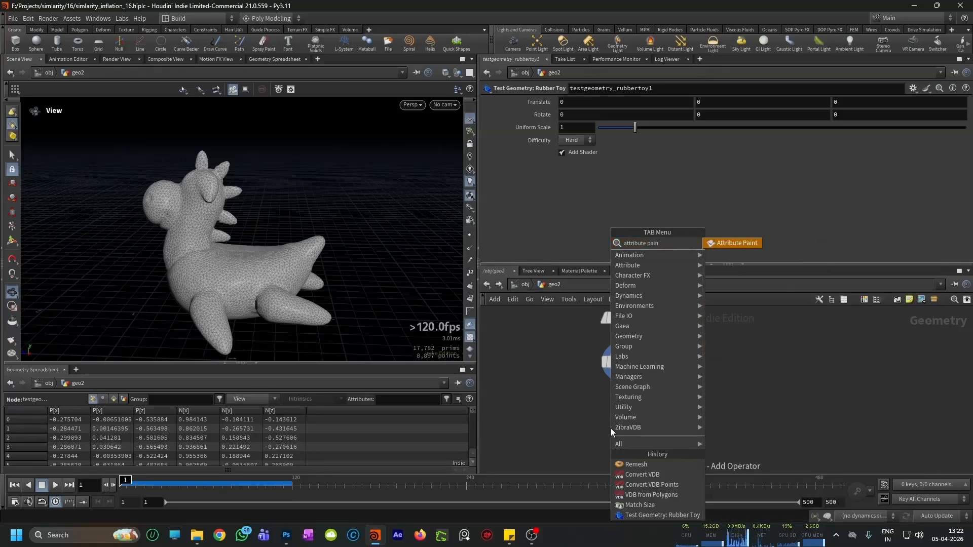
key(Return)
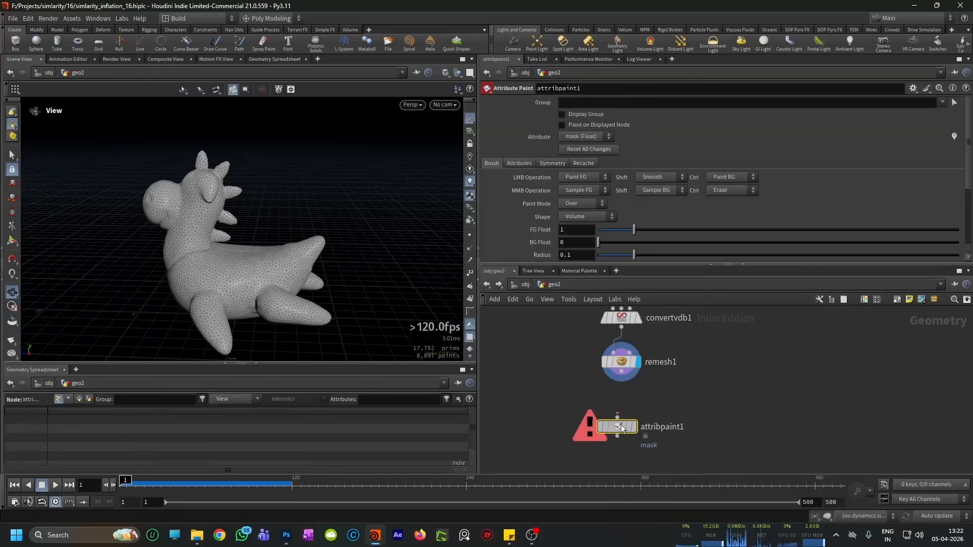
click(643, 407)
drag(644, 407, 678, 403)
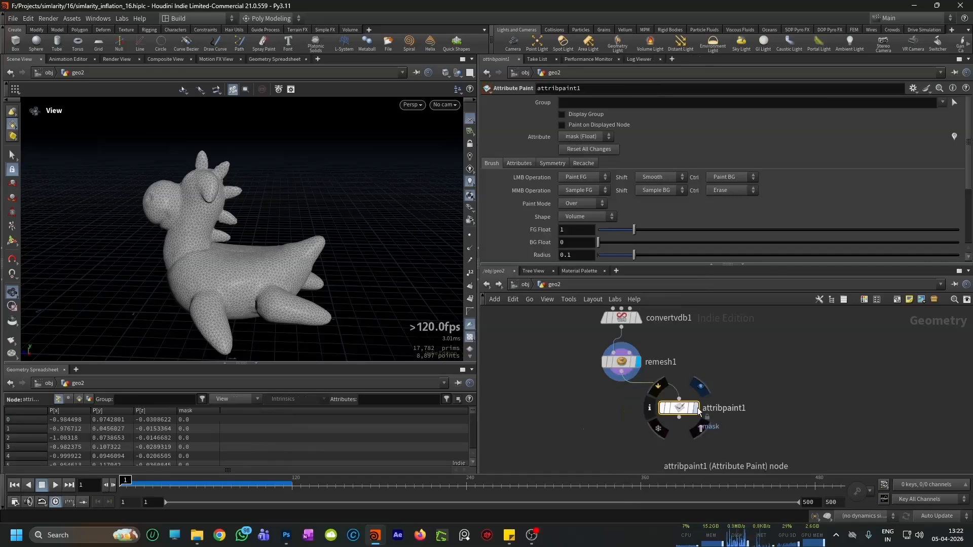
click(695, 408)
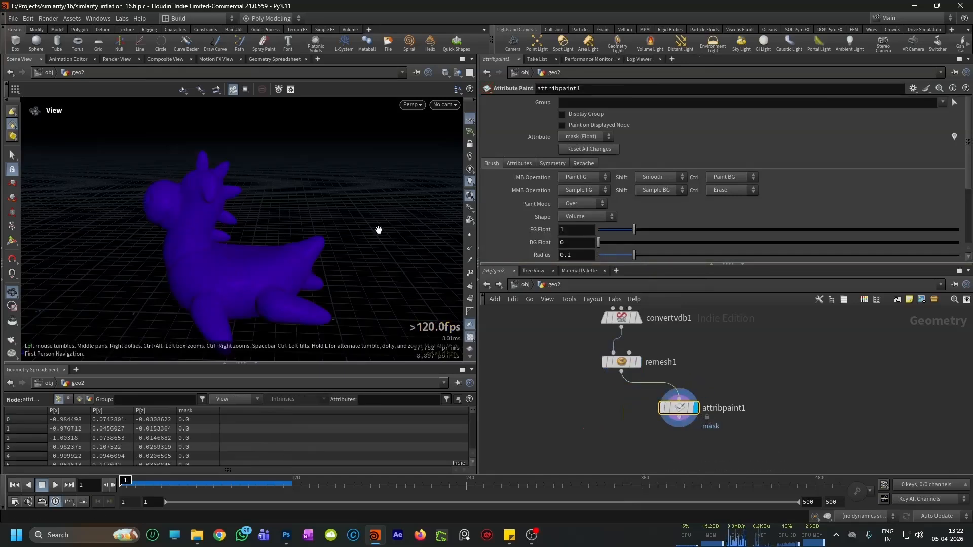
Step: Paint one mask spot on the toy's flank near the tail with brush radius 0.1 and foreground value 1
key(Return)
alt+right_drag(384, 263, 354, 226)
alt+drag(354, 225, 326, 245)
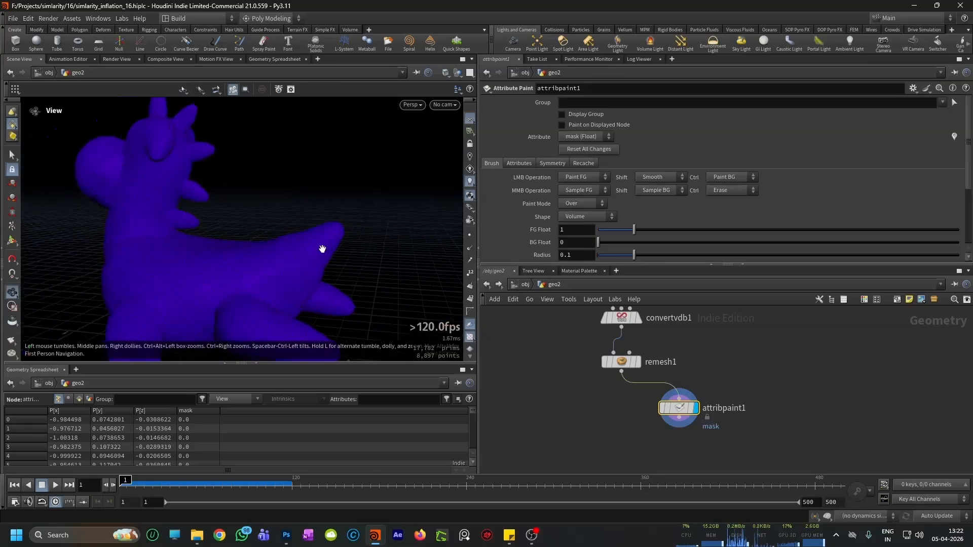
click(286, 277)
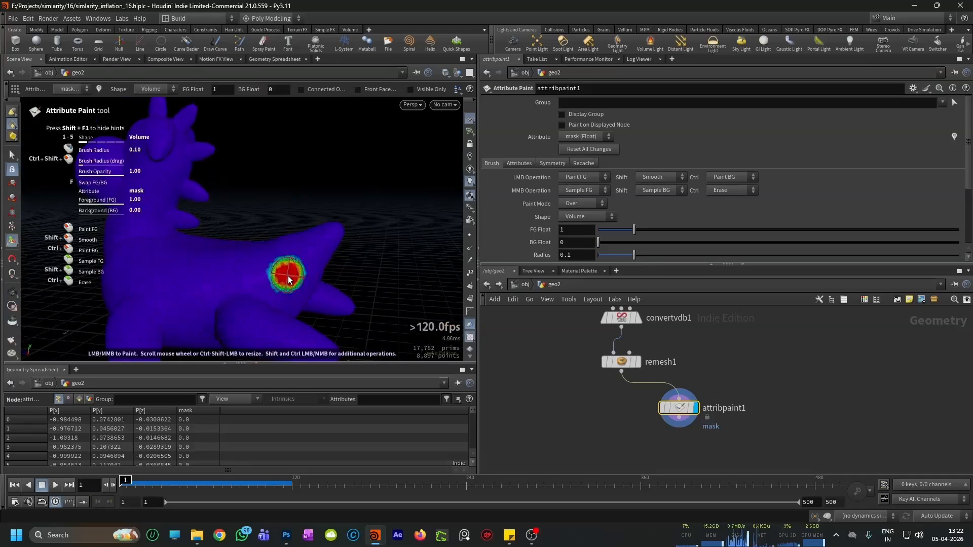
mouse_move(353, 217)
mouse_down()
mouse_move(336, 271)
mouse_move(314, 210)
mouse_up()
key(Return)
Step: Add a Solver node after attribpaint1 and enter its internal network
scroll(686, 426, down, 2)
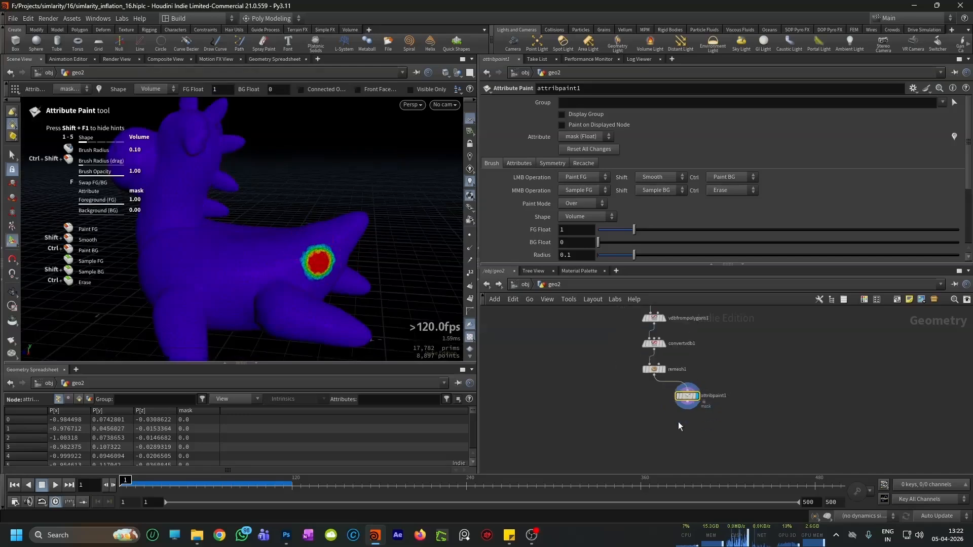
key(Tab)
text(sol)
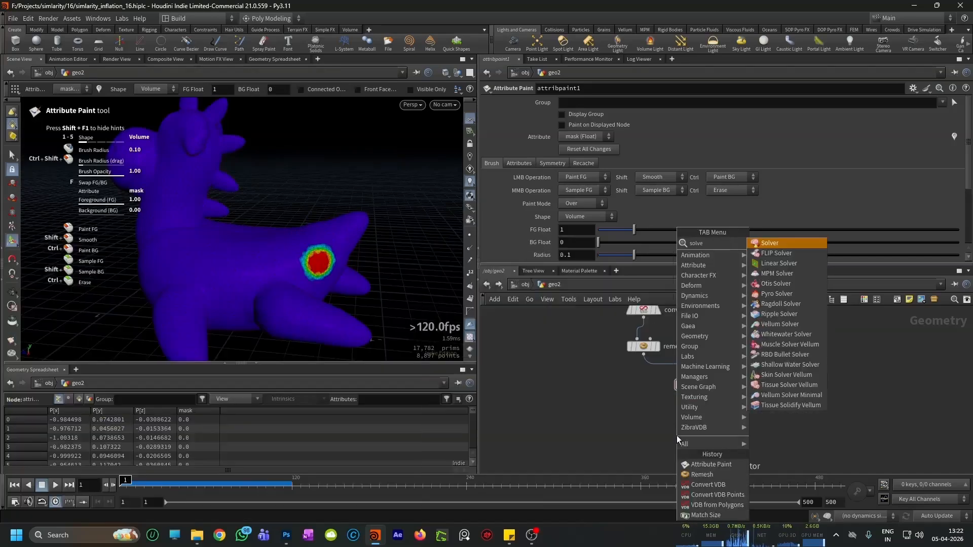
key(Return)
click(677, 436)
scroll(678, 435, up, 3)
drag(679, 438, 696, 429)
drag(699, 357, 673, 408)
key(r)
double_click(692, 424)
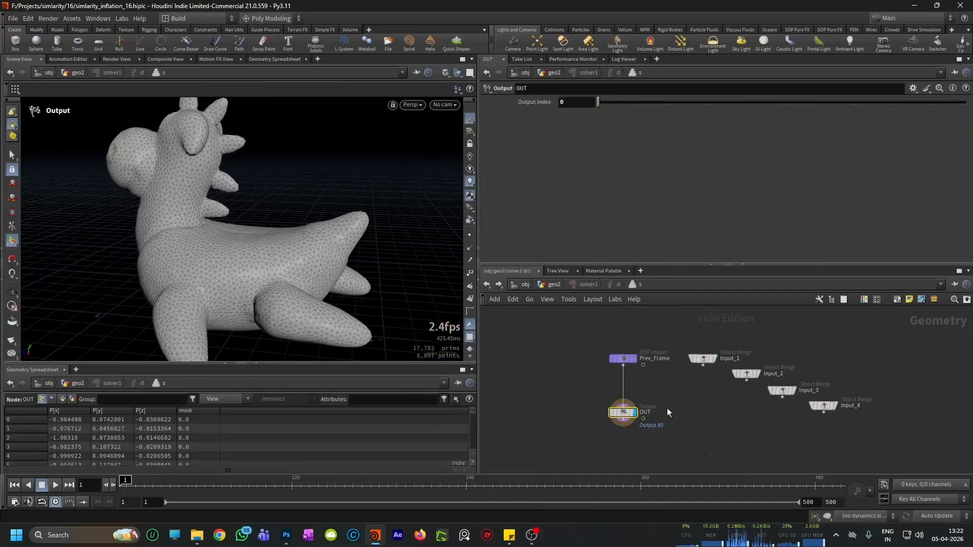
Step: Insert an Attribute Transfer node between Prev_Frame and OUT, with Prev_Frame feeding both of its inputs
scroll(686, 398, up, 2)
key(Tab)
text(a)
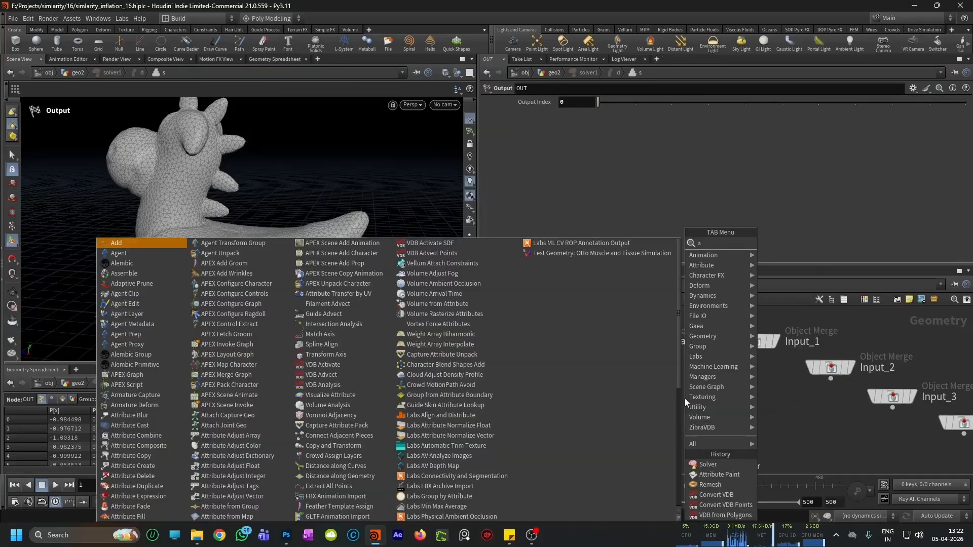
text(ttribute transfer)
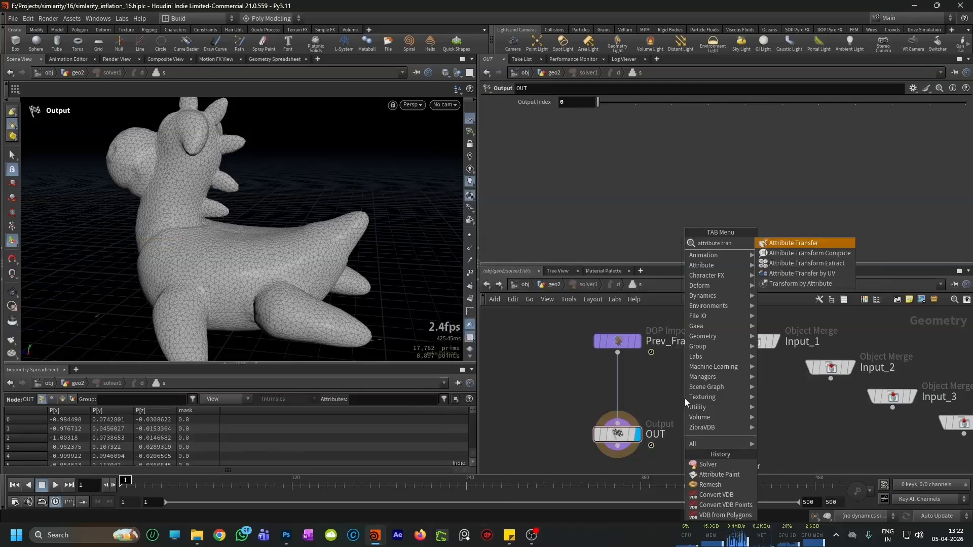
key(Return)
click(685, 398)
drag(685, 398, 618, 388)
drag(617, 423, 617, 448)
Step: Configure attribtransfer1 to transfer the mask point attribute with Max Sample Count 10 and the Distance Threshold disabled
click(961, 194)
click(939, 216)
click(531, 155)
drag(643, 196, 965, 198)
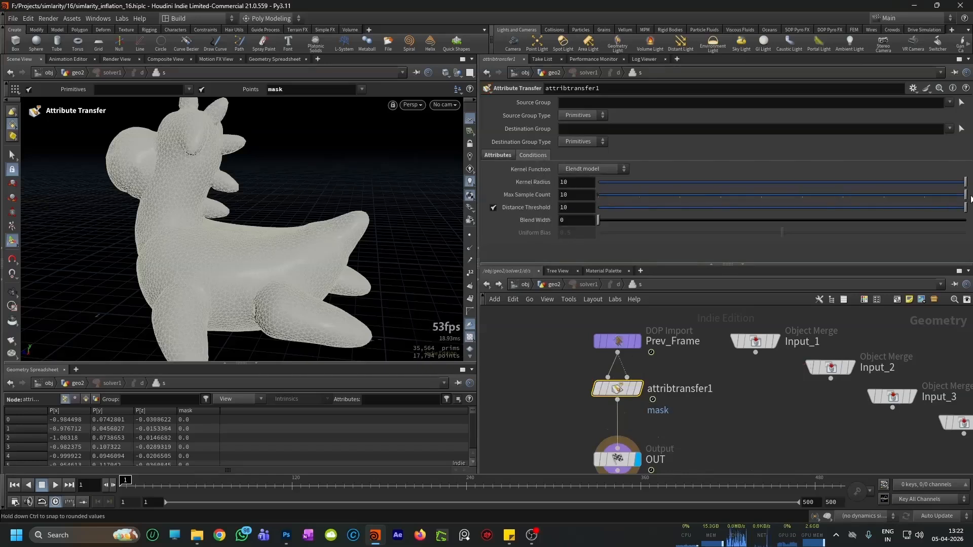
click(493, 208)
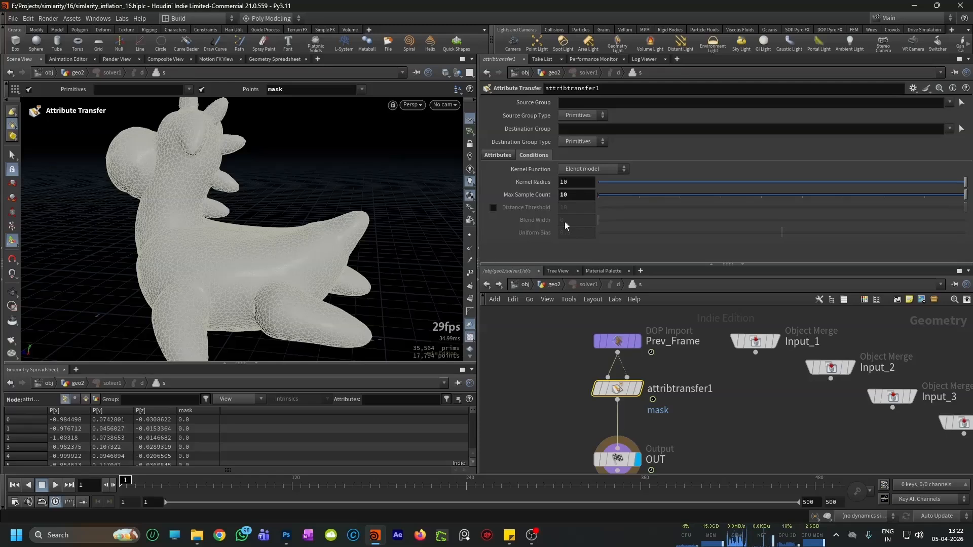
Step: Display the OUT node's output and turn on viewport visualization of the mask point attribute
scroll(742, 318, down, 3)
scroll(675, 400, up, 2)
click(668, 410)
click(631, 405)
click(400, 362)
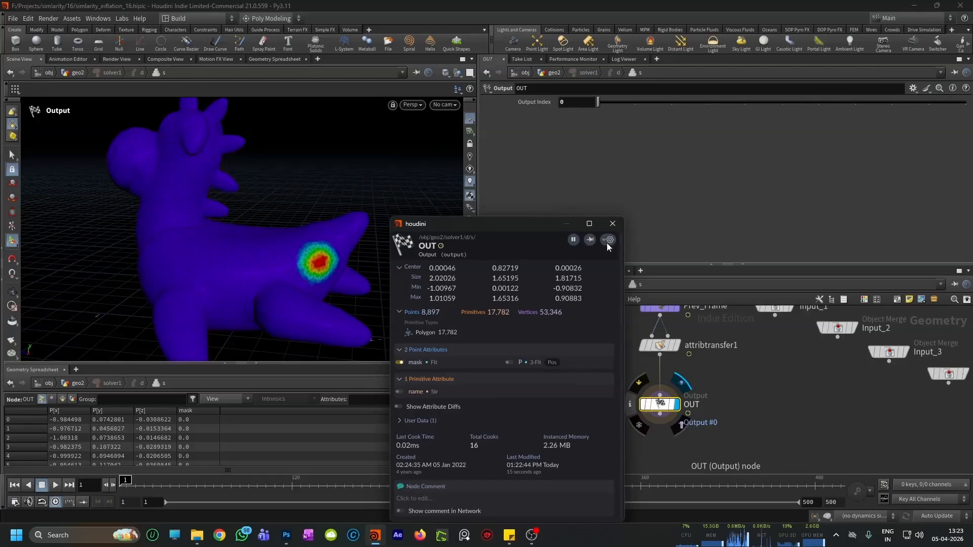
click(612, 224)
Step: Play the solver simulation and inspect how the mask spreads from the painted spot near the tail
click(55, 485)
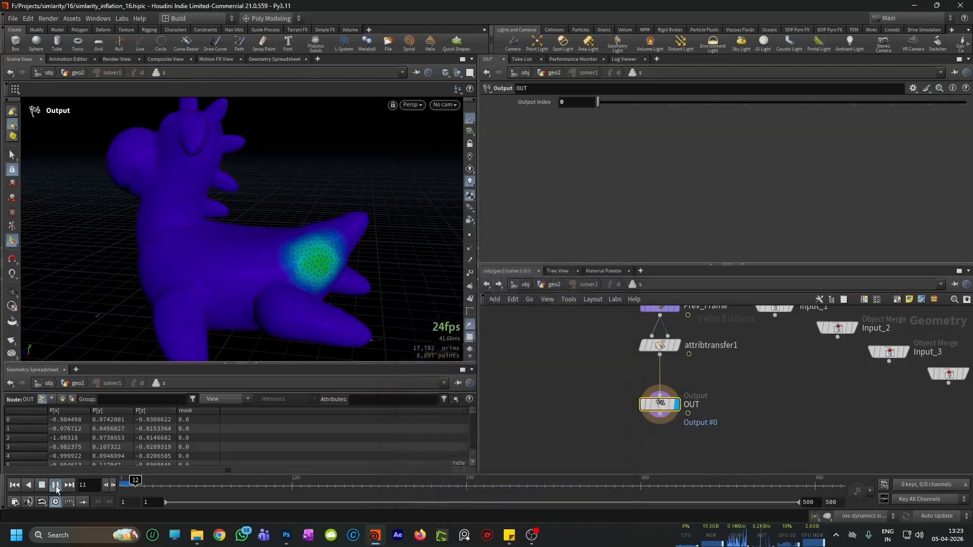
click(56, 485)
key(Escape)
mouse_move(321, 278)
mouse_down()
mouse_move(330, 265)
mouse_move(363, 284)
mouse_move(319, 261)
mouse_up()
drag(660, 404, 660, 413)
alt+drag(458, 330, 345, 282)
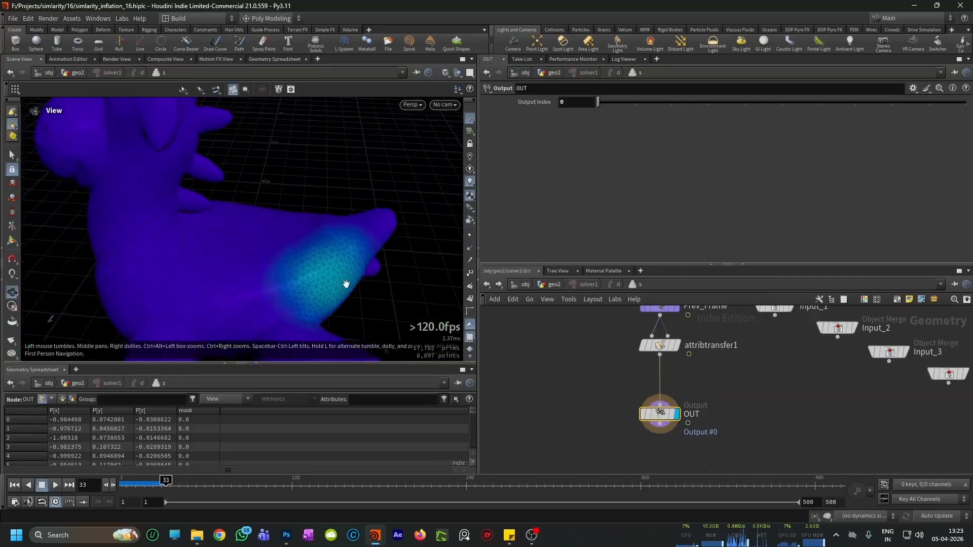
Step: Insert an Attribute Wrangle node between attribtransfer1 and OUT
scroll(606, 369, down, 2)
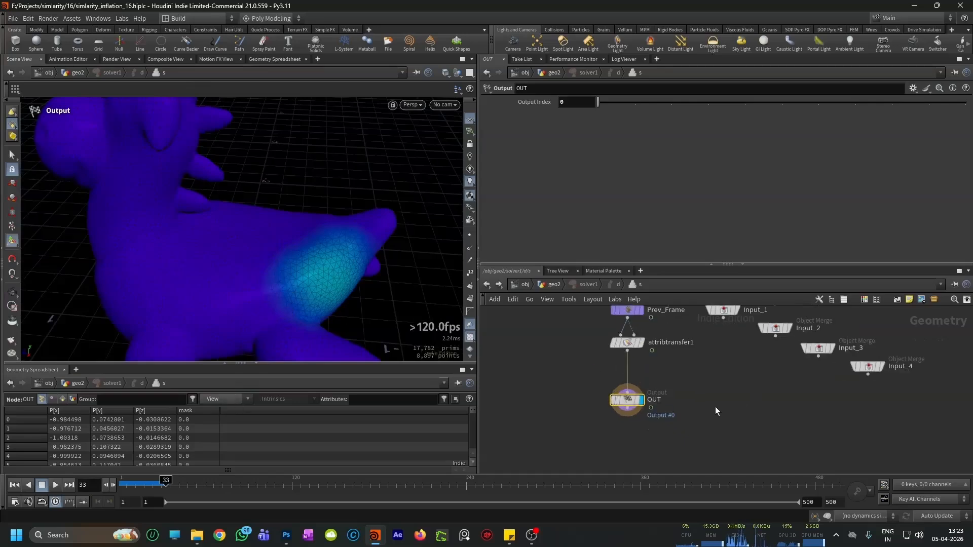
key(Tab)
text(attr)
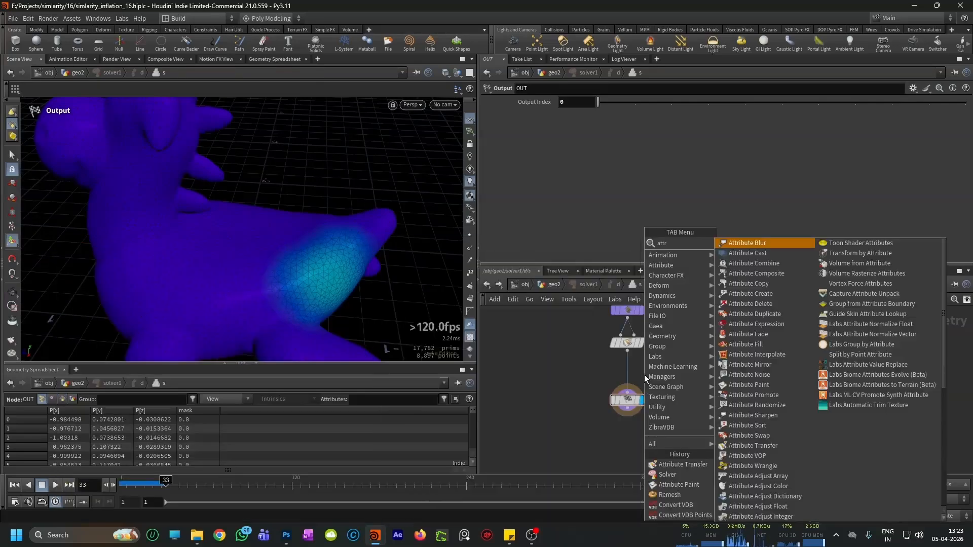
text(ibu)
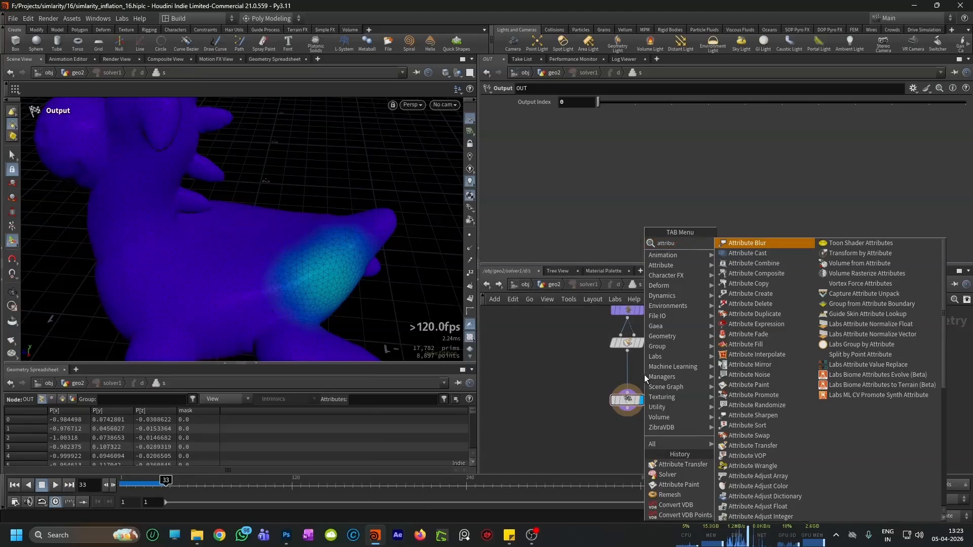
text(te wran)
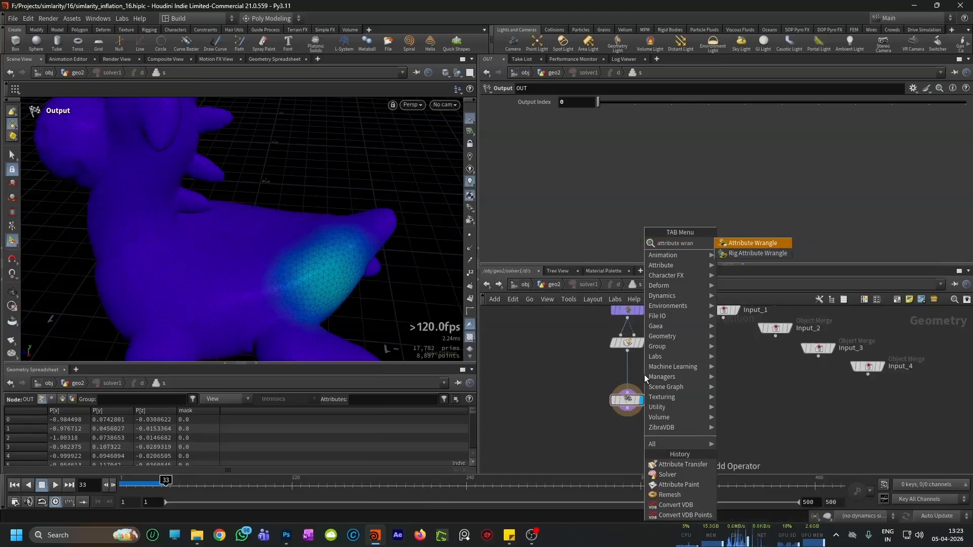
key(Return)
click(632, 373)
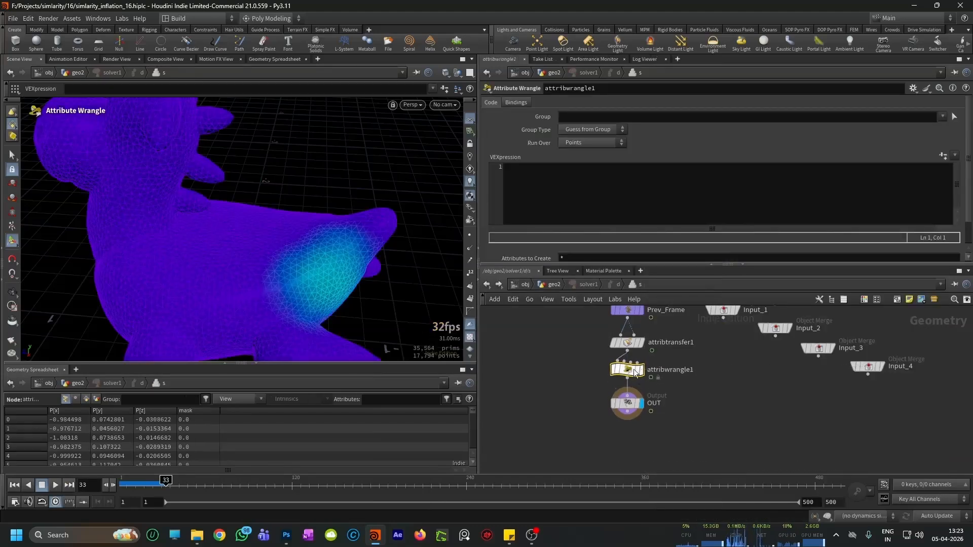
click(527, 183)
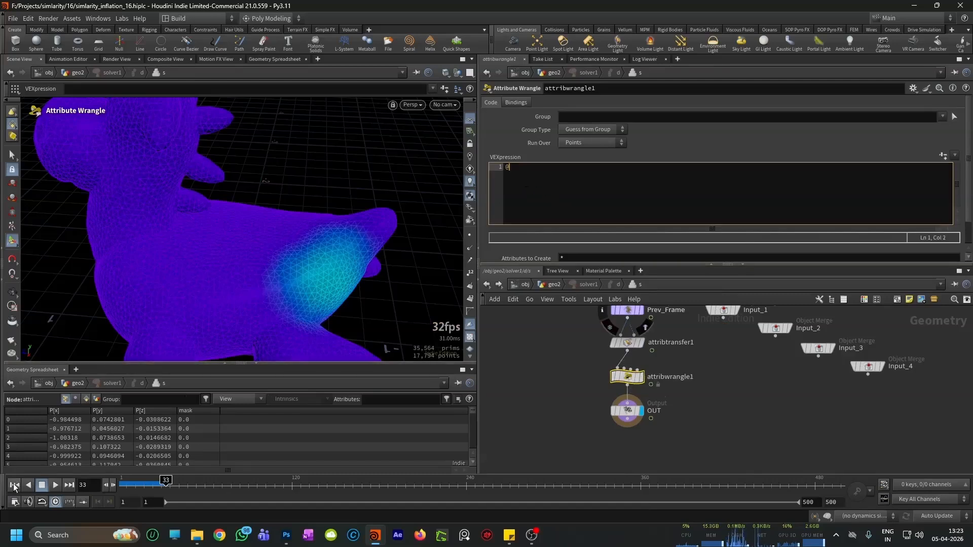
click(14, 485)
click(516, 165)
text(mask)
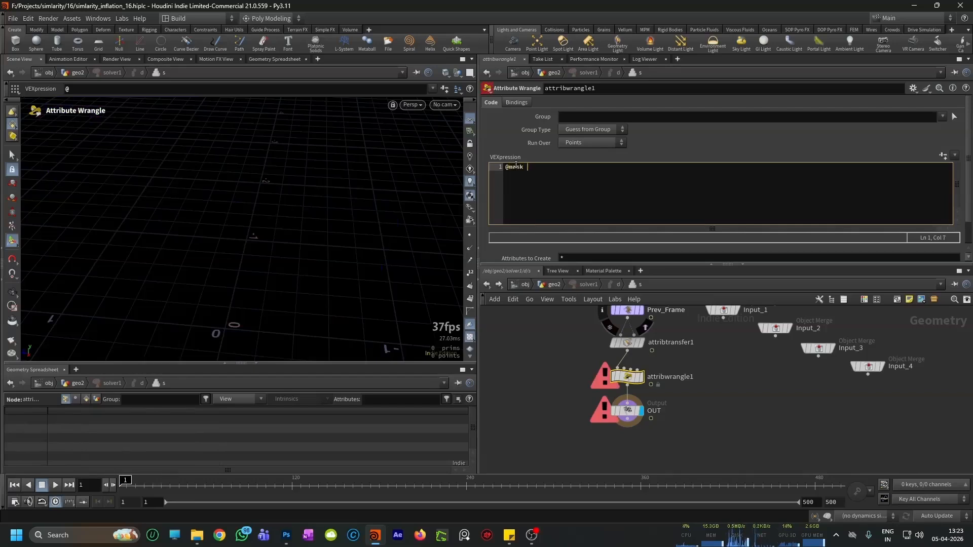
text( *=1.6;)
key(ctrl+Return)
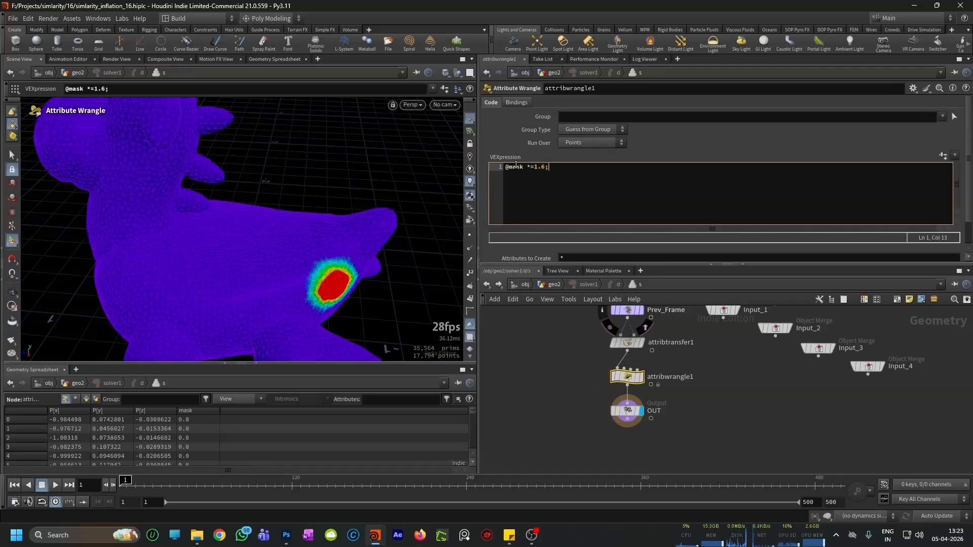
Step: Play the simulation with the amplified mask and inspect its spread on the toy at frame 32
drag(278, 238, 239, 297)
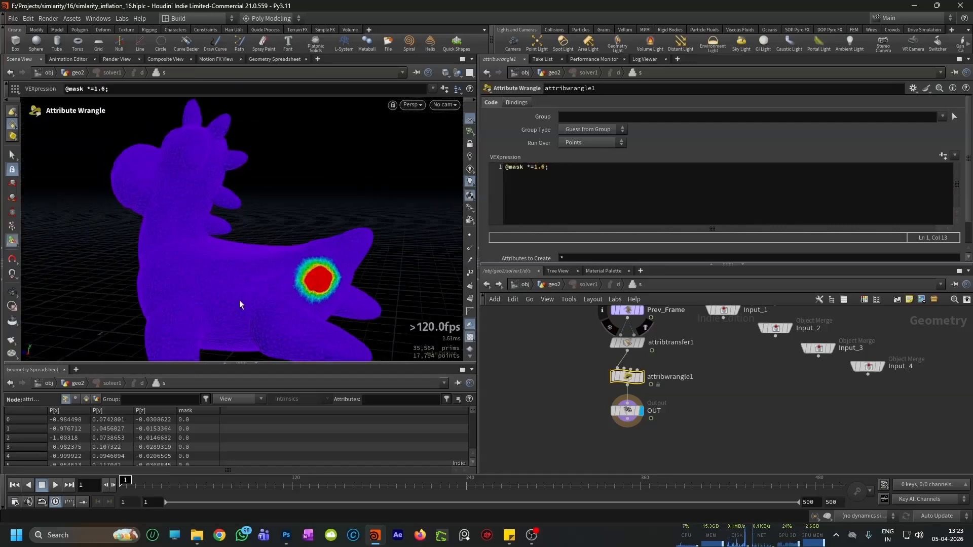
click(56, 485)
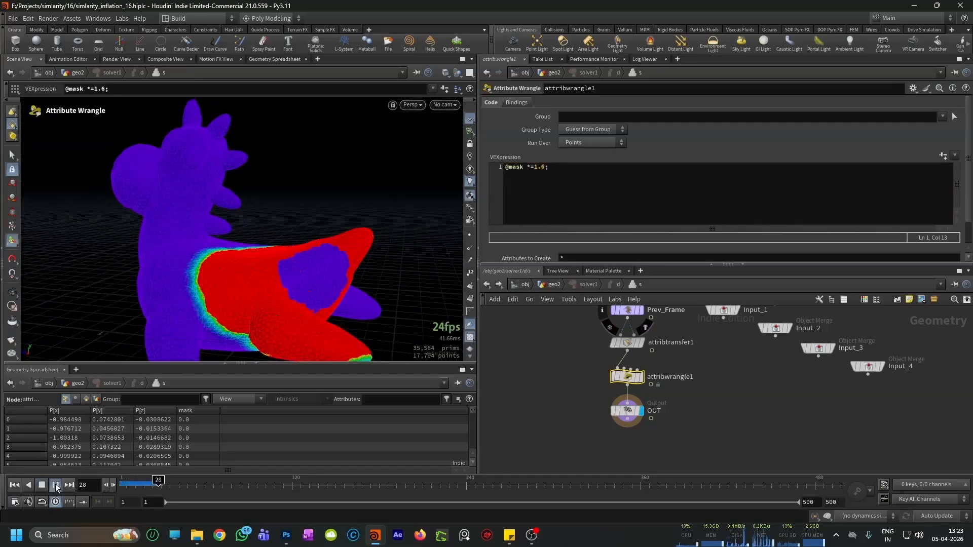
click(56, 485)
drag(205, 481, 164, 481)
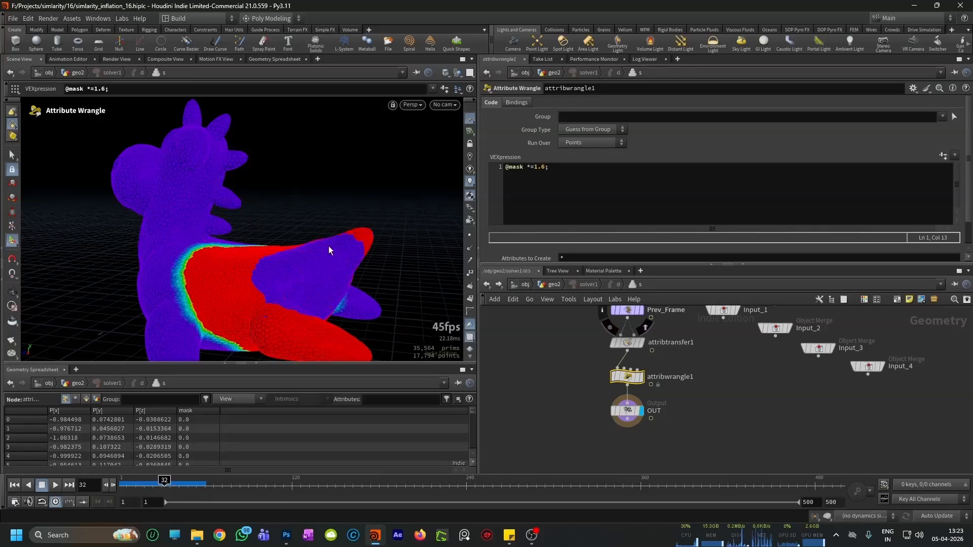
drag(285, 279, 321, 251)
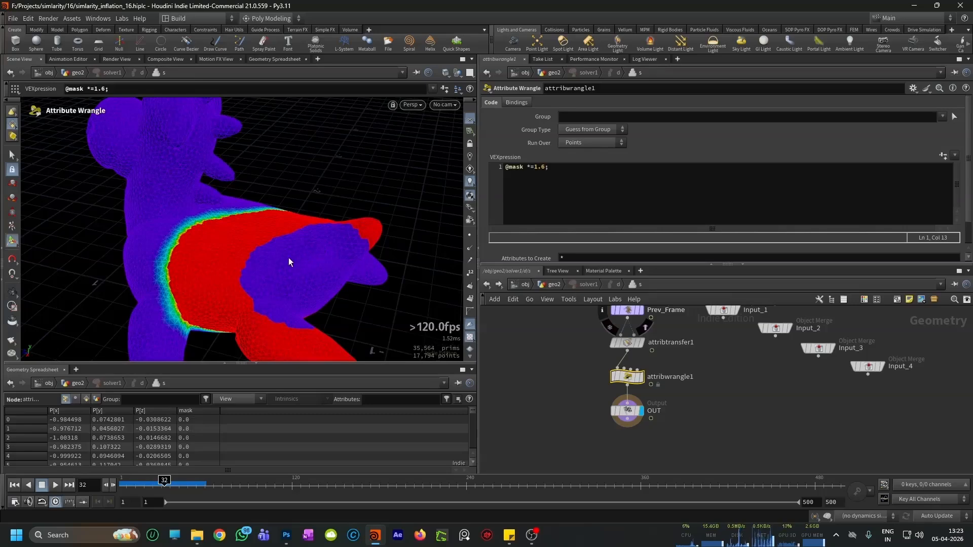
mouse_move(324, 245)
mouse_down()
mouse_move(306, 254)
mouse_move(332, 245)
mouse_up()
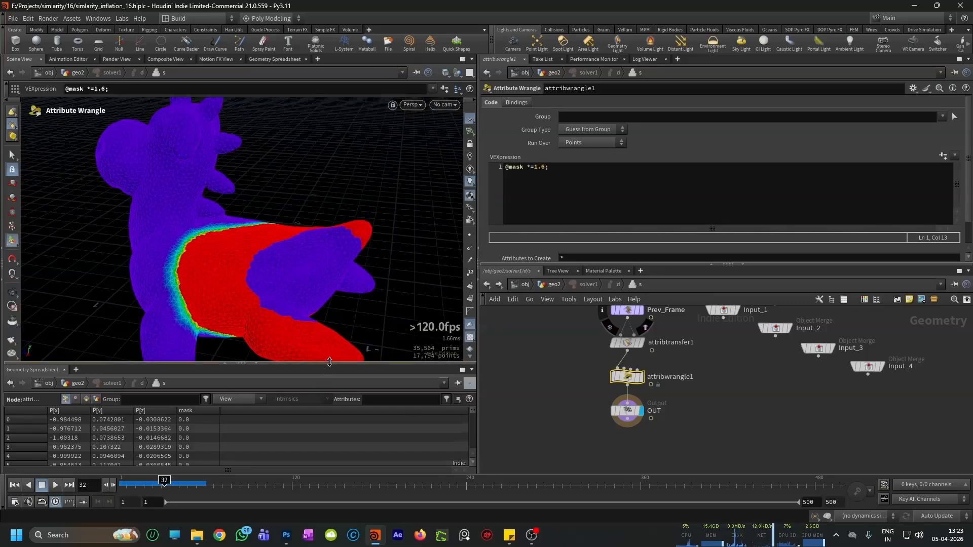
Step: Enlarge the geometry spreadsheet and examine the mask values of the points in the spread area
drag(326, 367, 327, 310)
scroll(448, 388, down, 4)
drag(472, 355, 470, 366)
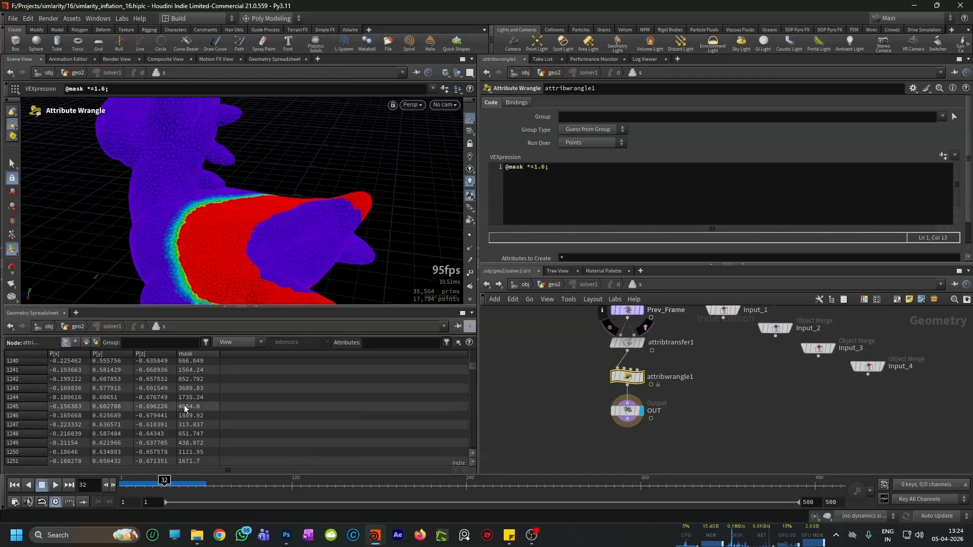
click(551, 171)
key(Return)
key(Return)
text(if(@mask =)
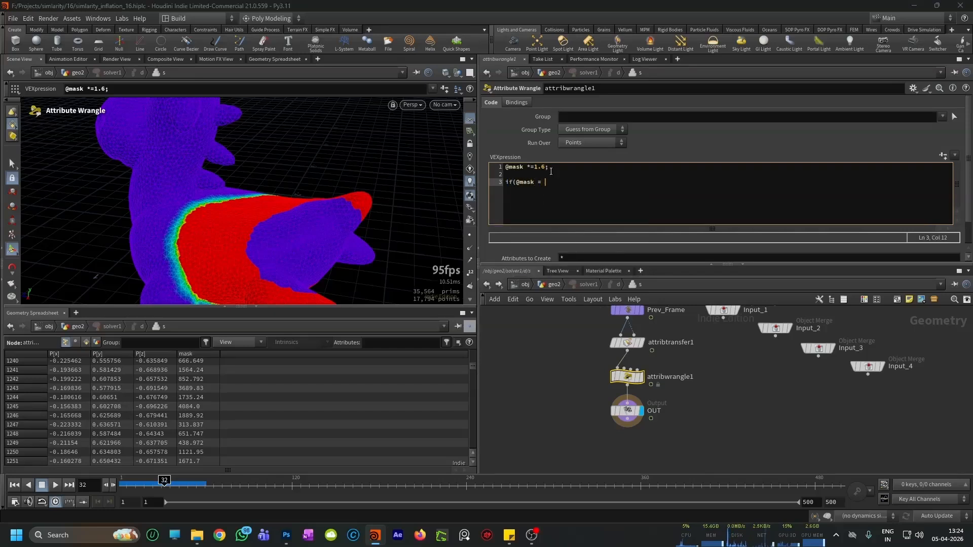
text( 1;)
key(BackSpace)
text(){)
key(Return)
key(Tab)
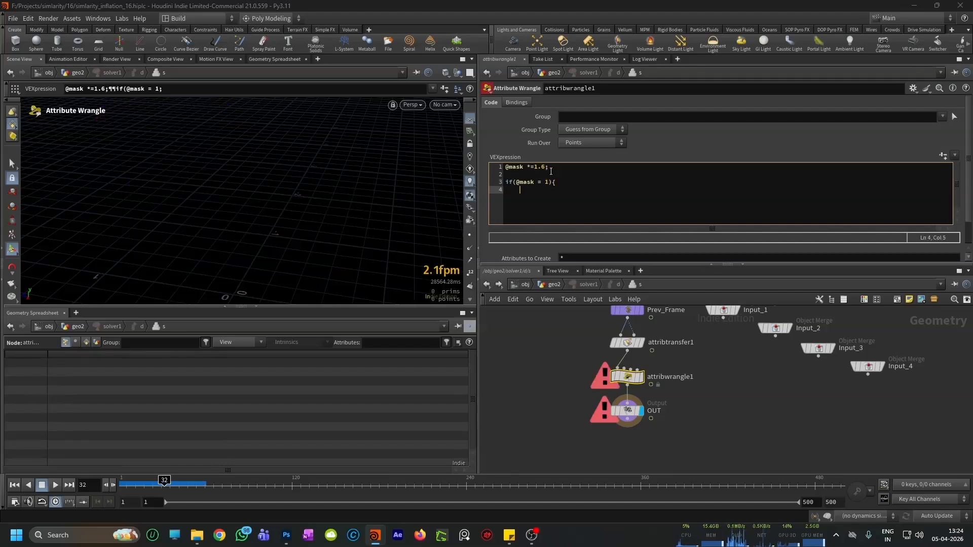
click(542, 181)
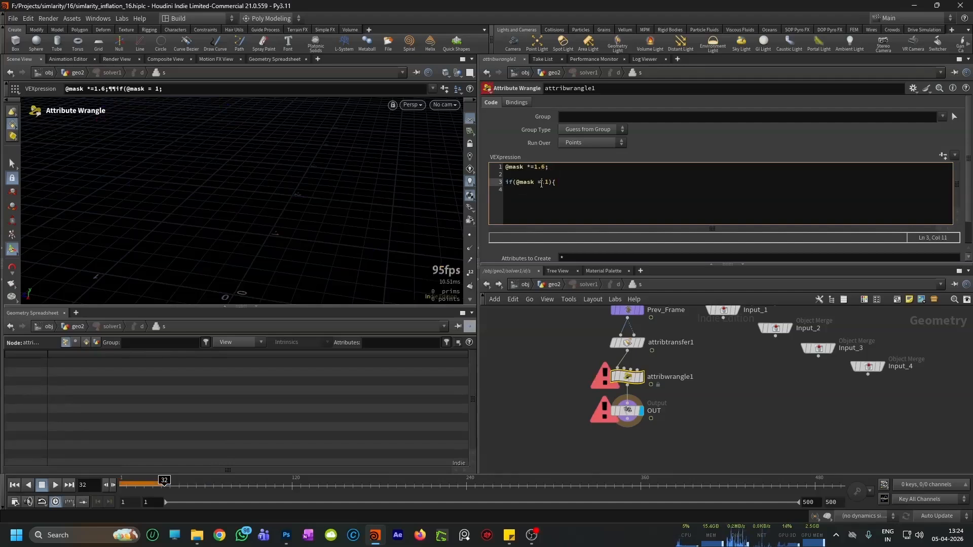
key(BackSpace)
text(>)
click(568, 182)
key(Return)
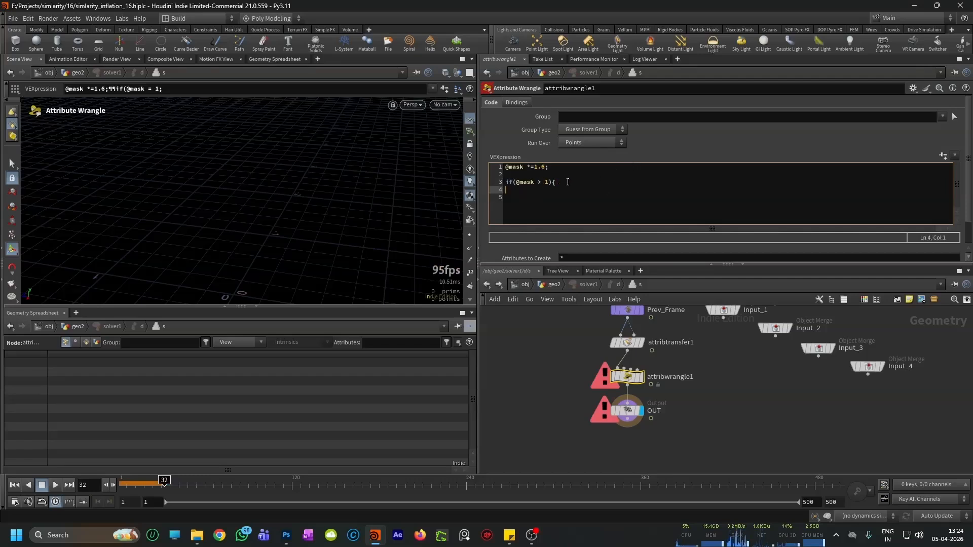
text(@mask = 1;)
key(Return)
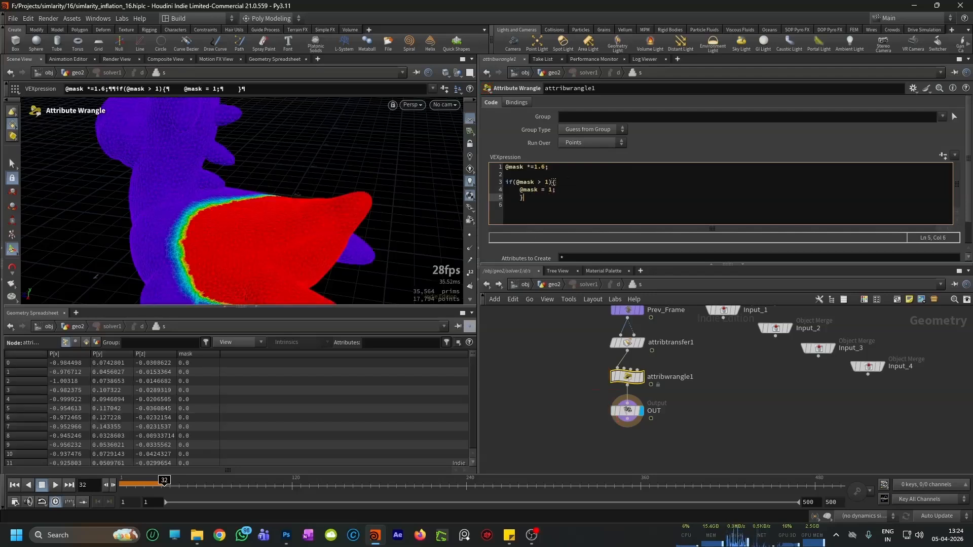
Step: Replay the simulation from frame 1 and inspect the clamped mask spreading over the whole toy
click(16, 486)
click(56, 486)
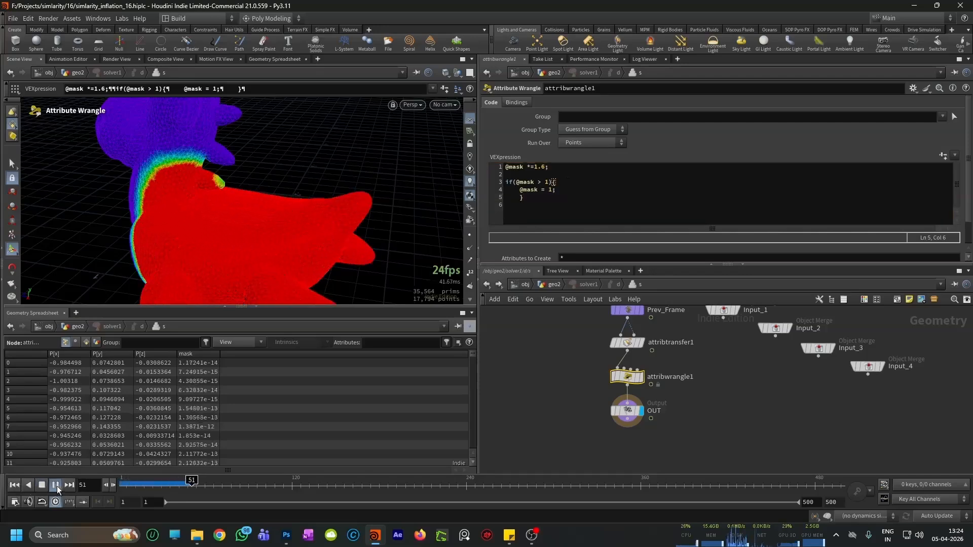
click(57, 487)
alt+right_drag(337, 178, 261, 215)
right_click(260, 211)
click(290, 174)
Step: Leave the solver's internal network and return to the geo2 network
scroll(596, 395, up, 2)
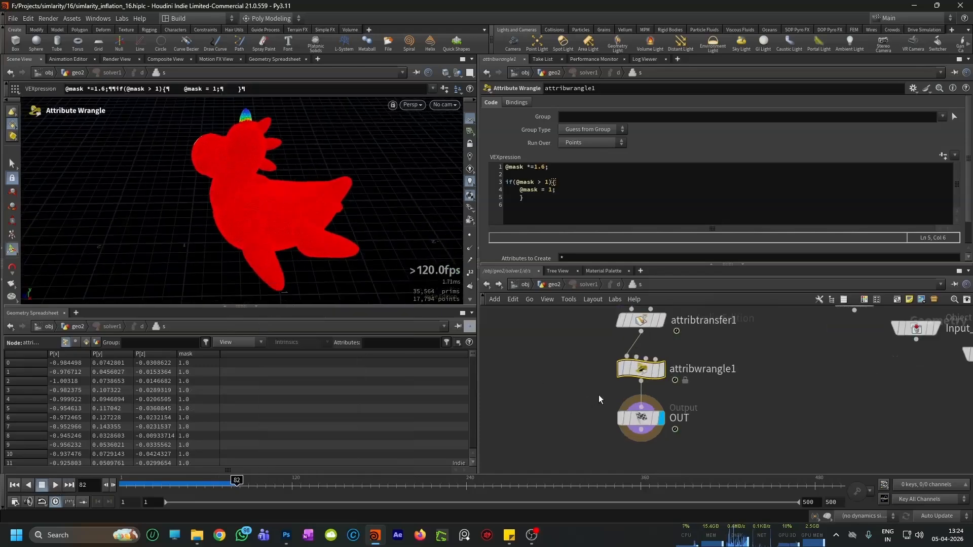
click(640, 419)
click(487, 285)
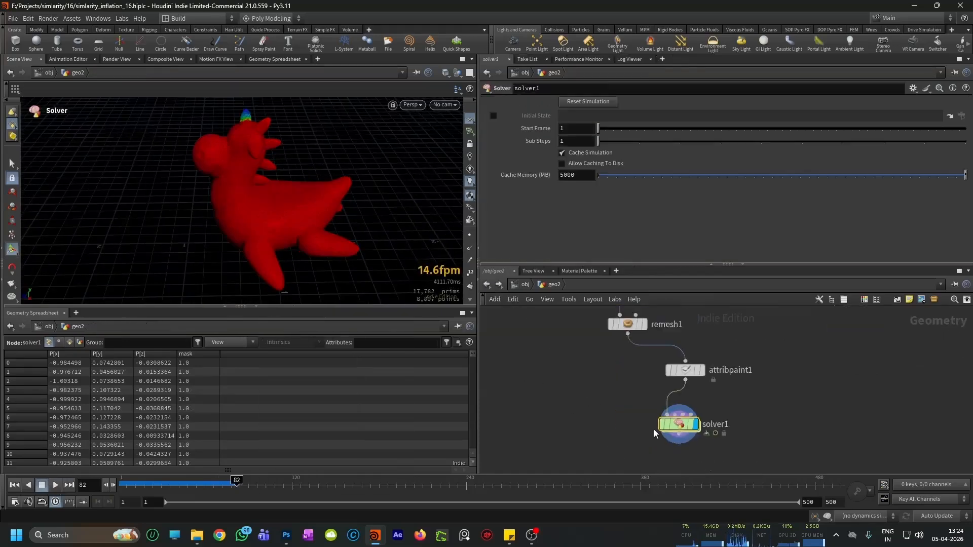
drag(714, 383, 706, 420)
scroll(704, 426, up, 3)
middle_drag(695, 447, 673, 446)
click(647, 433)
key(Tab)
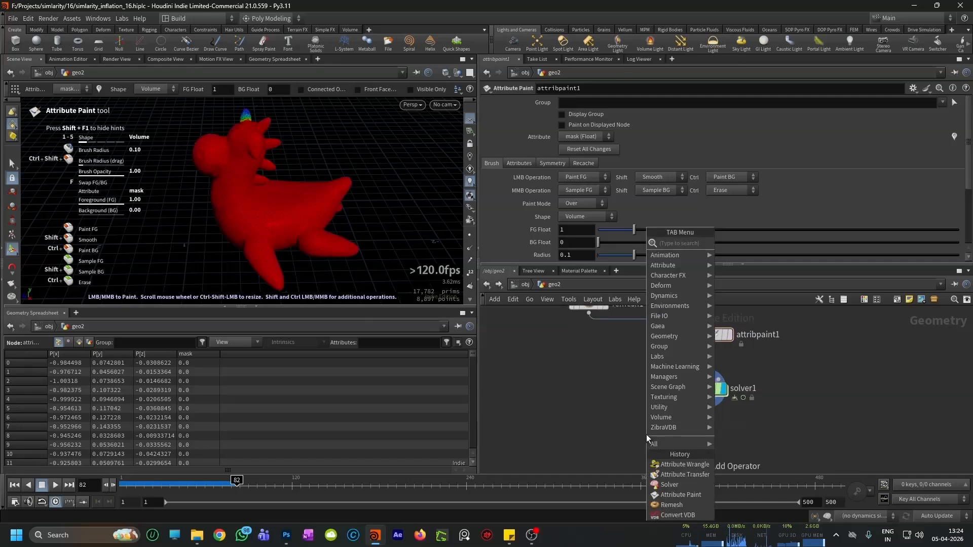
click(605, 422)
scroll(616, 425, down, 1)
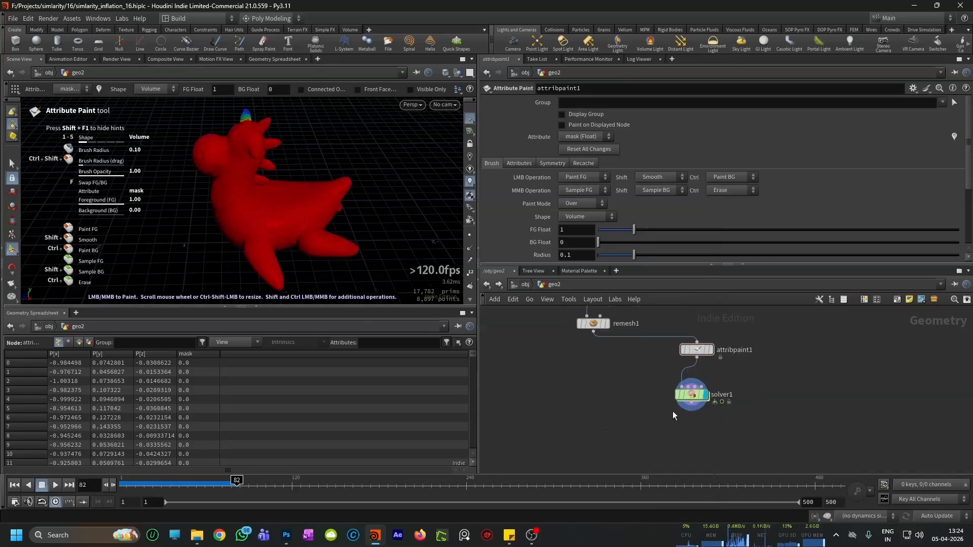
scroll(670, 415, up, 2)
middle_drag(657, 430, 658, 417)
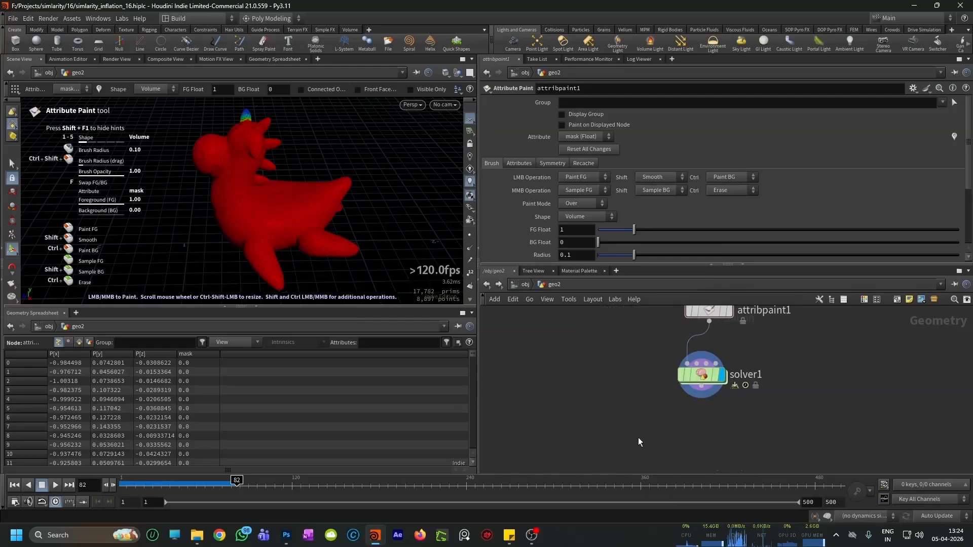
key(u)
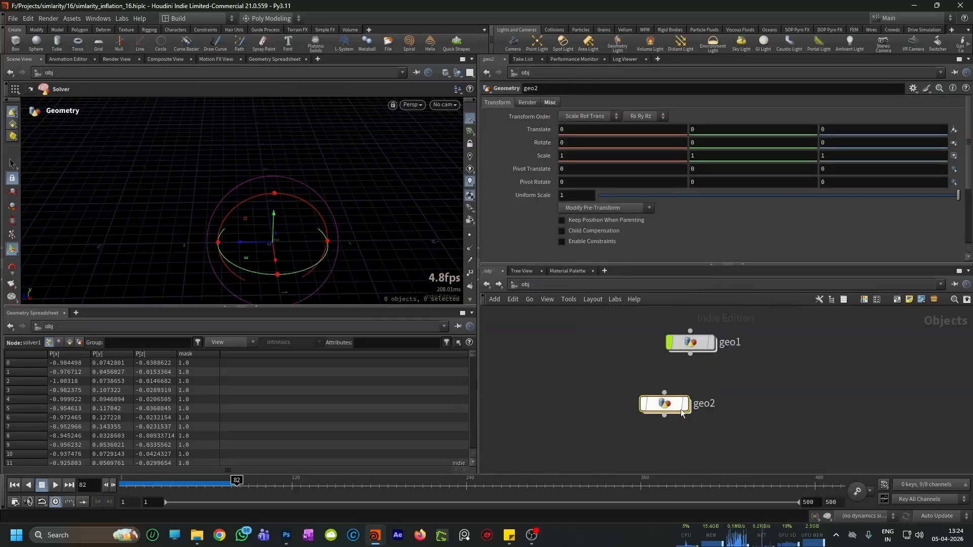
double_click(662, 404)
Step: Add an Attribute Remap node below solver1 and connect it to the solver's output
key(Tab)
text(a)
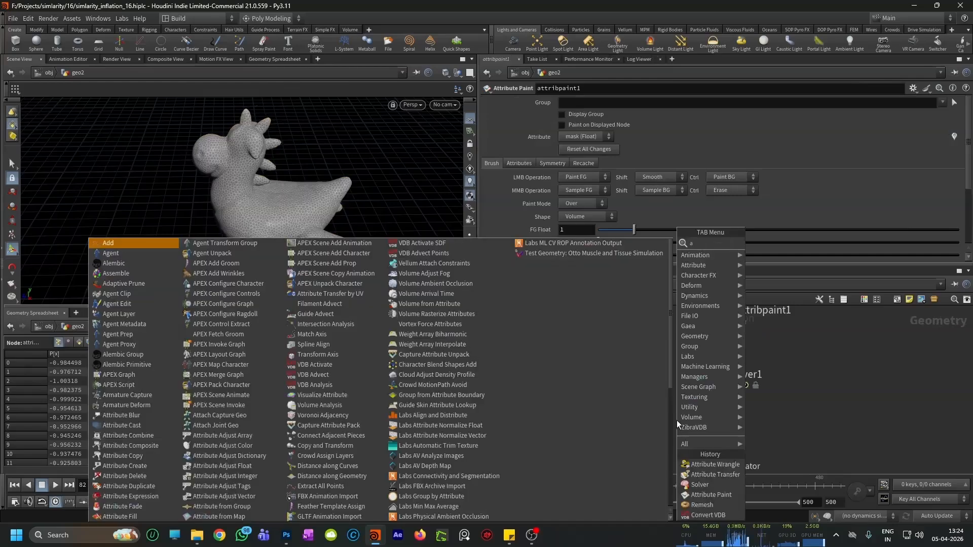
text(ttriber)
key(BackSpace)
key(BackSpace)
text(remap)
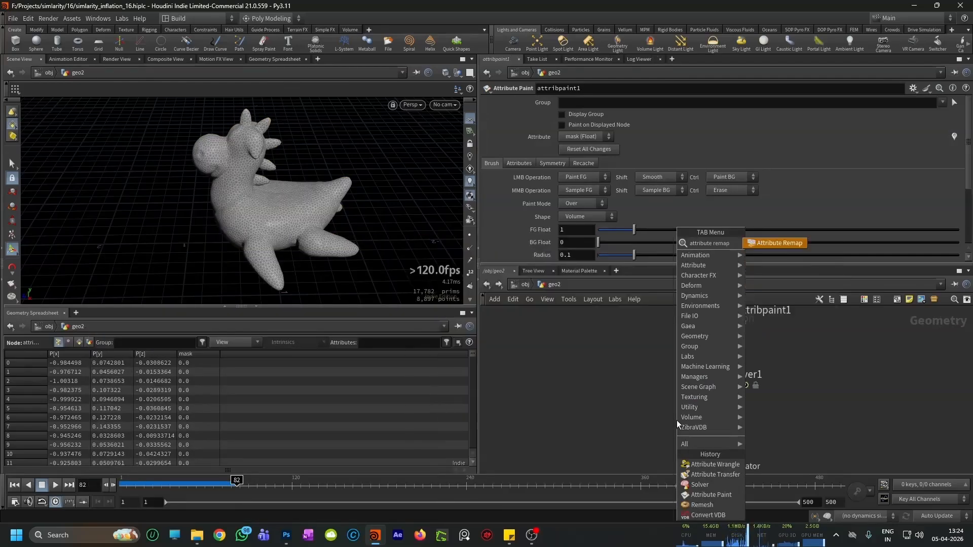
key(Return)
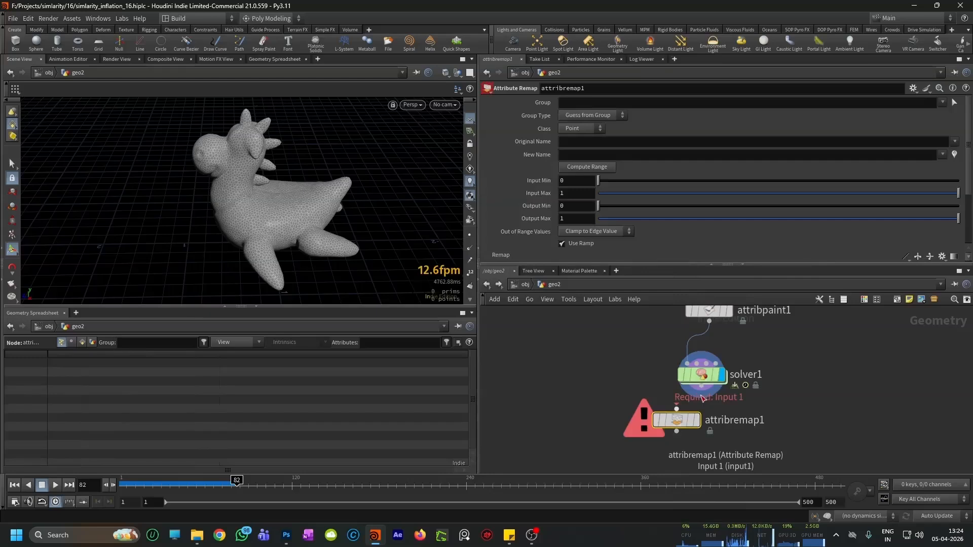
click(658, 435)
click(657, 439)
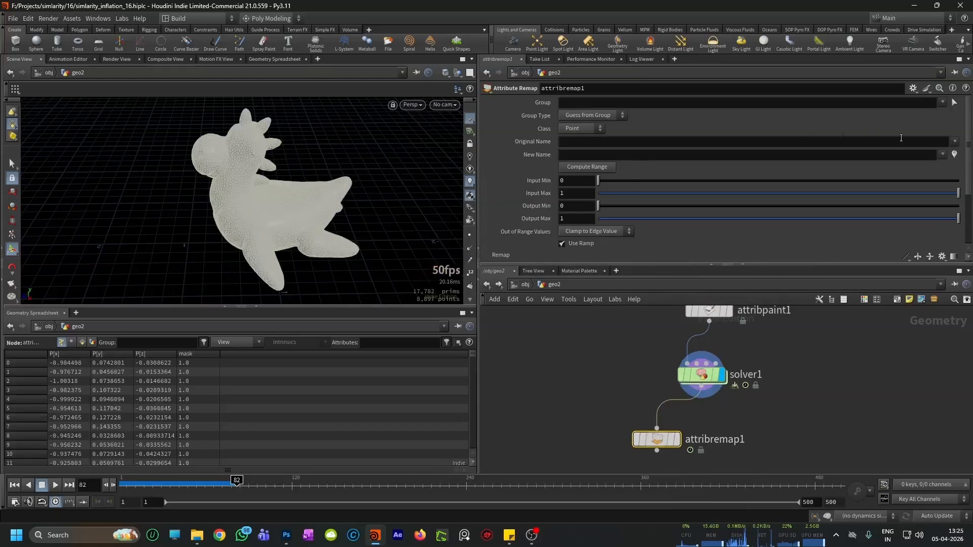
Step: Set both the original and new attribute names of attribremap1 to mask and display its output
click(954, 141)
click(949, 152)
click(942, 154)
click(947, 166)
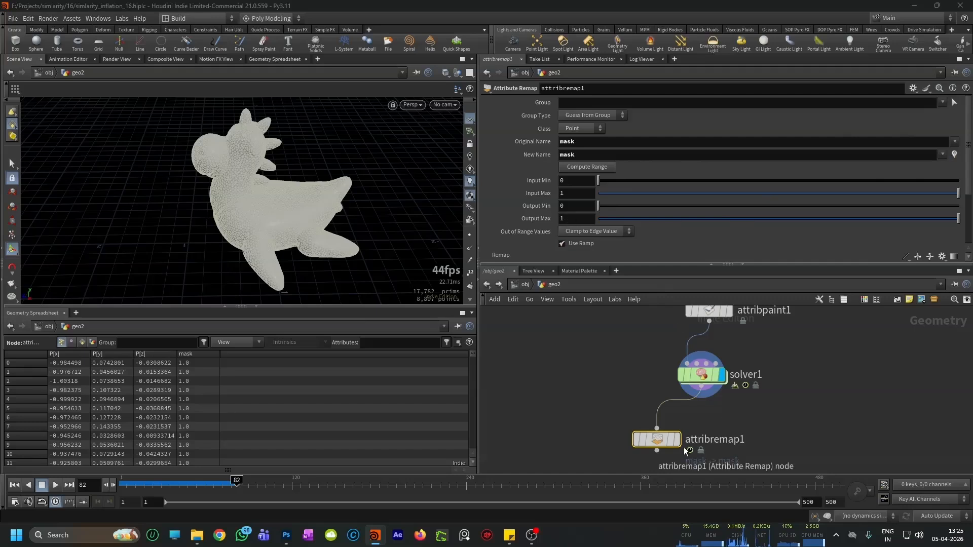
click(677, 440)
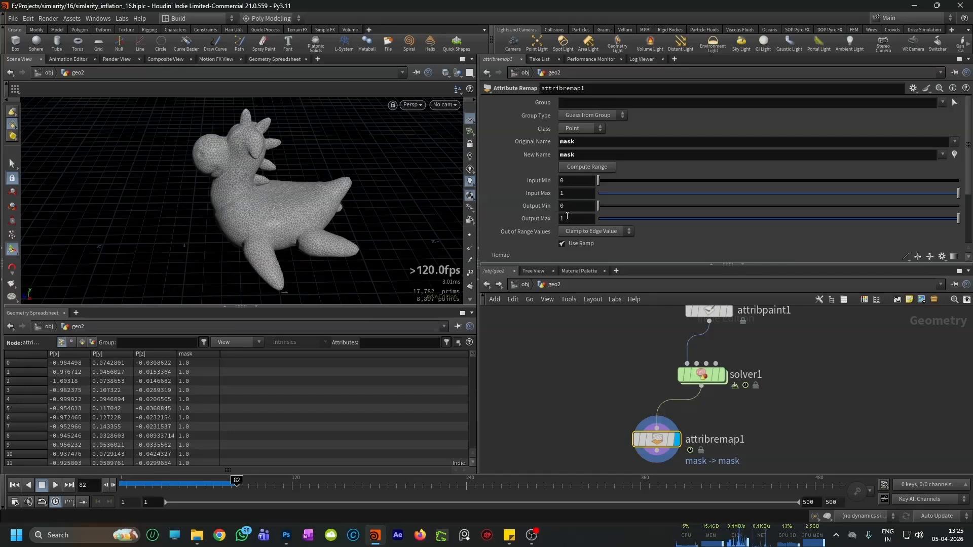
Step: Add a Null node below attribremap1, connected to its output
middle_drag(713, 423, 717, 385)
scroll(661, 411, down, 1)
middle_drag(661, 434, 662, 423)
scroll(659, 439, up, 2)
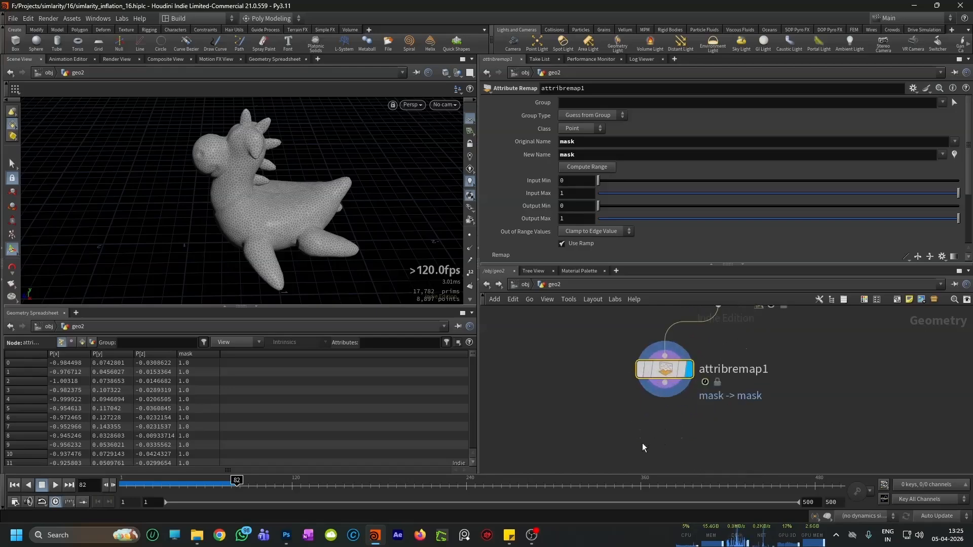
key(Tab)
text(null)
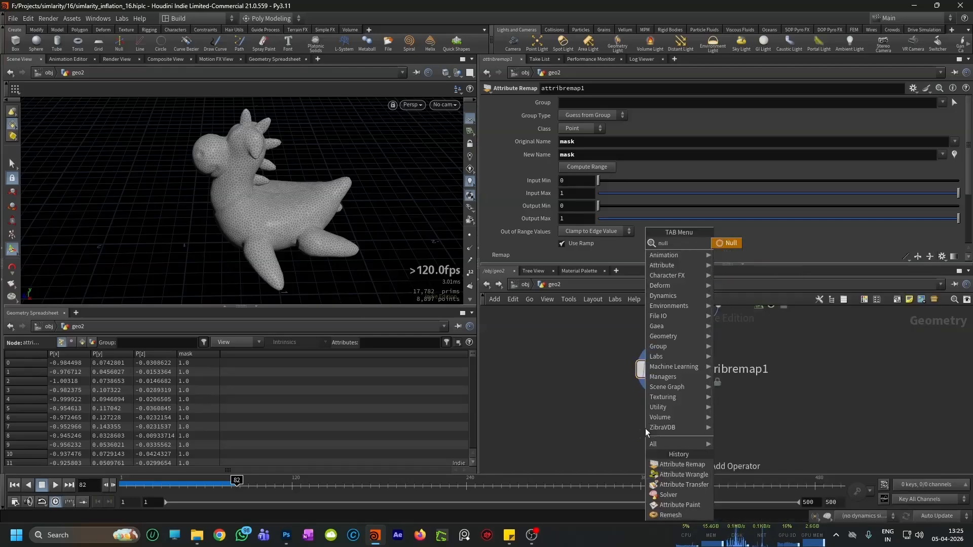
key(Return)
click(656, 436)
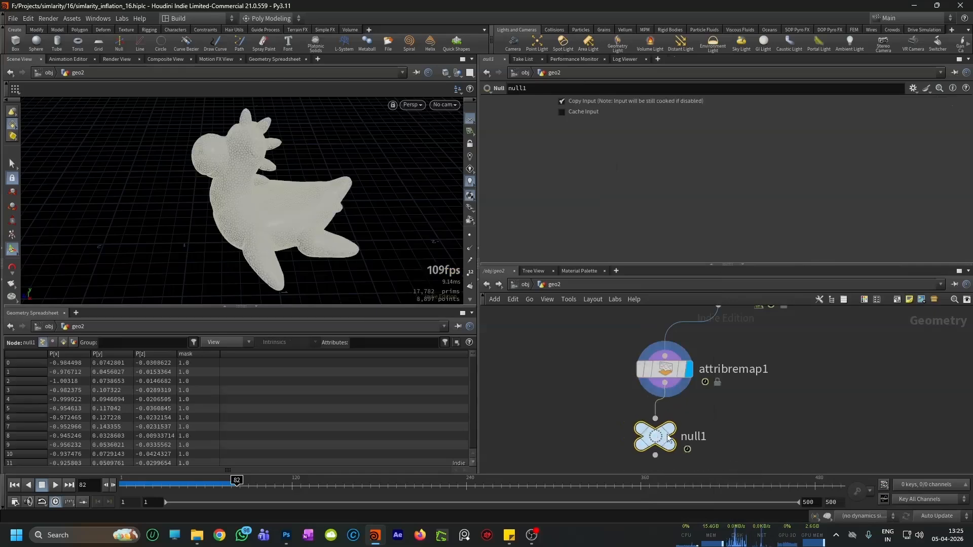
Step: Rename the null node as OUT_MASK
double_click(693, 436)
double_click(697, 437)
text(OU)
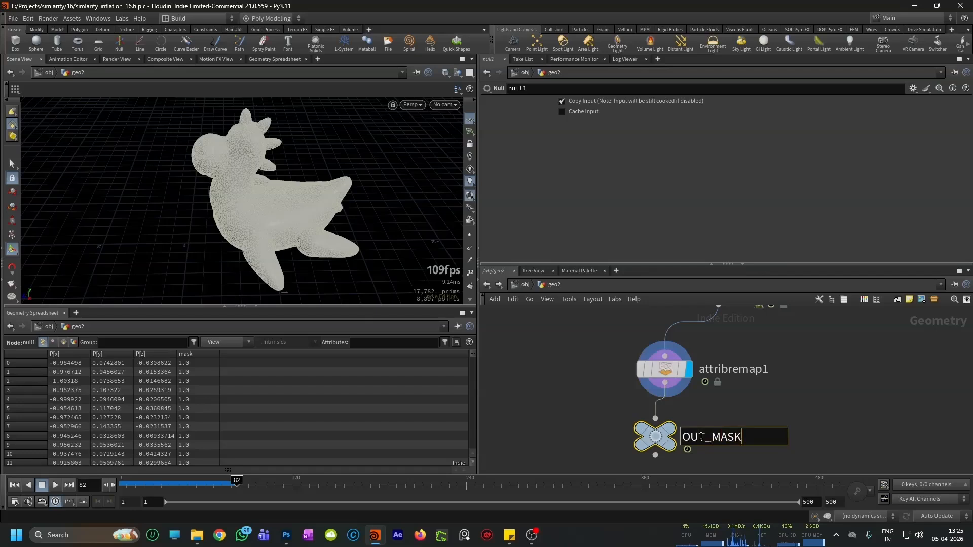
text(T_MASK)
key(Return)
Step: Align the four mask nodes from attribpaint1 to OUT_MASK beside the main chain and save the scene file
scroll(709, 421, down, 5)
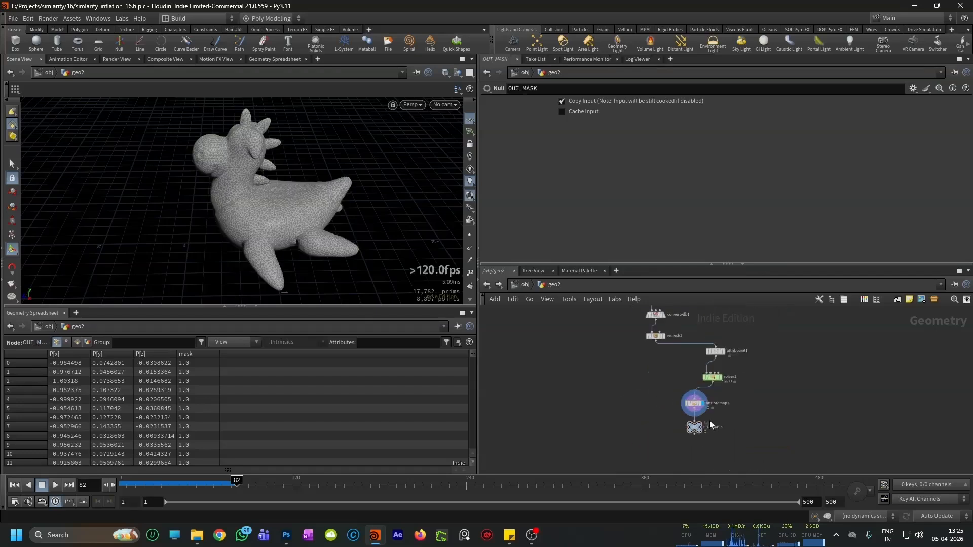
drag(754, 346, 680, 450)
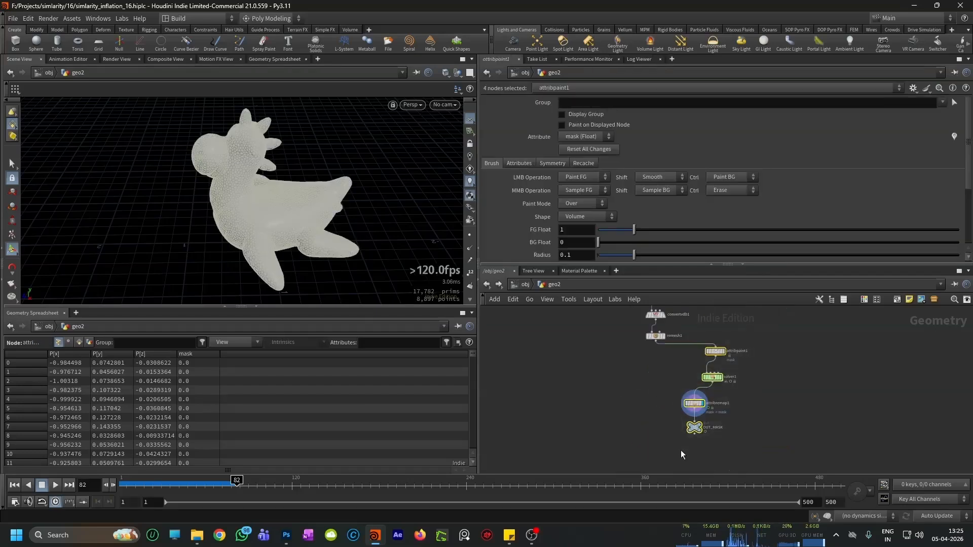
key(l)
scroll(704, 342, up, 4)
drag(728, 361, 769, 363)
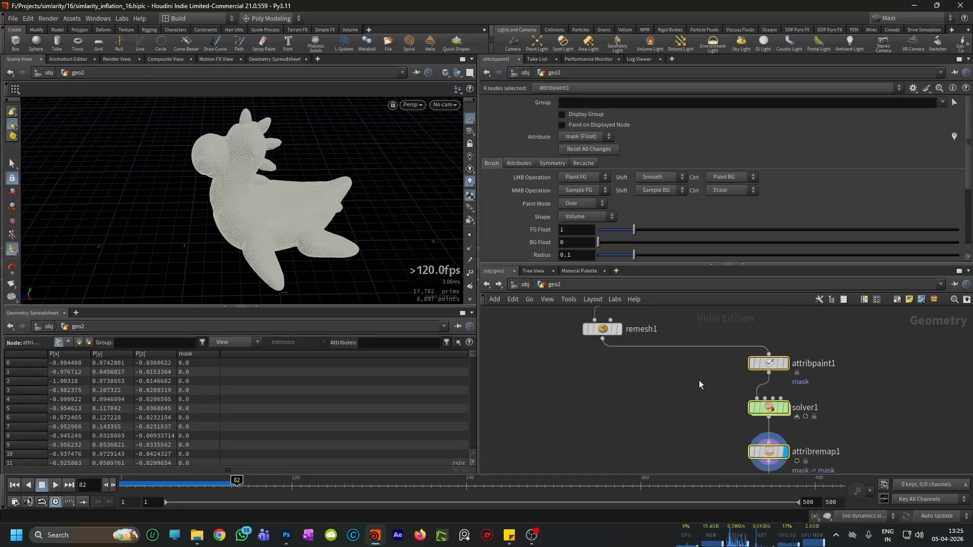
click(698, 380)
scroll(699, 380, down, 3)
key(ctrl+s)
scroll(663, 396, down, 3)
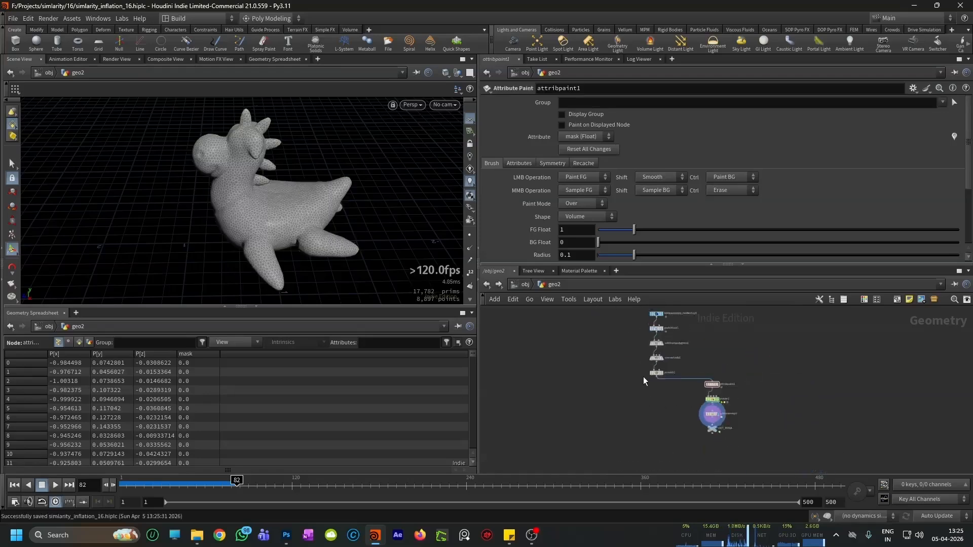
Step: Add a Vellum Configure Balloon setup in the empty area below remesh1
scroll(643, 376, up, 3)
alt+drag(282, 226, 320, 226)
scroll(678, 397, up, 2)
middle_drag(628, 415, 620, 404)
scroll(615, 415, up, 2)
key(Tab)
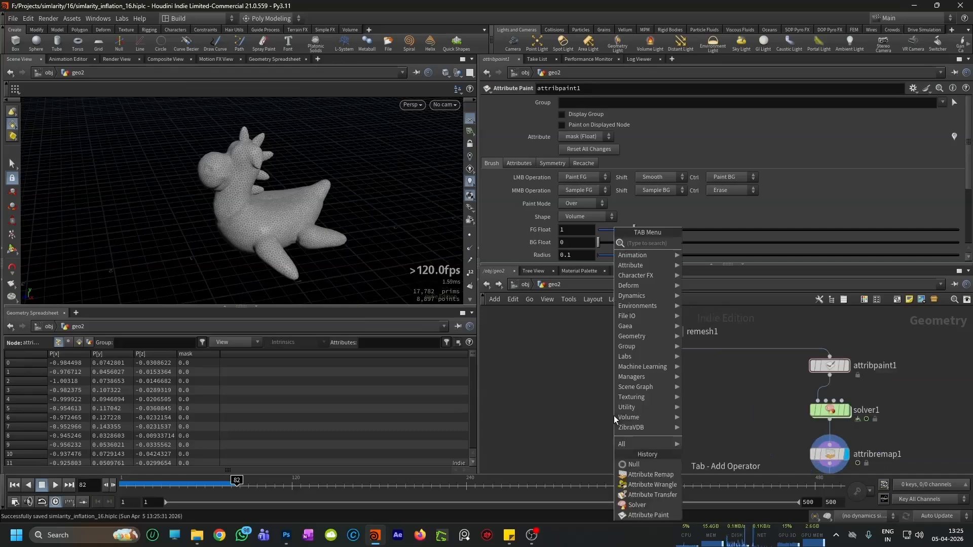
key(Tab)
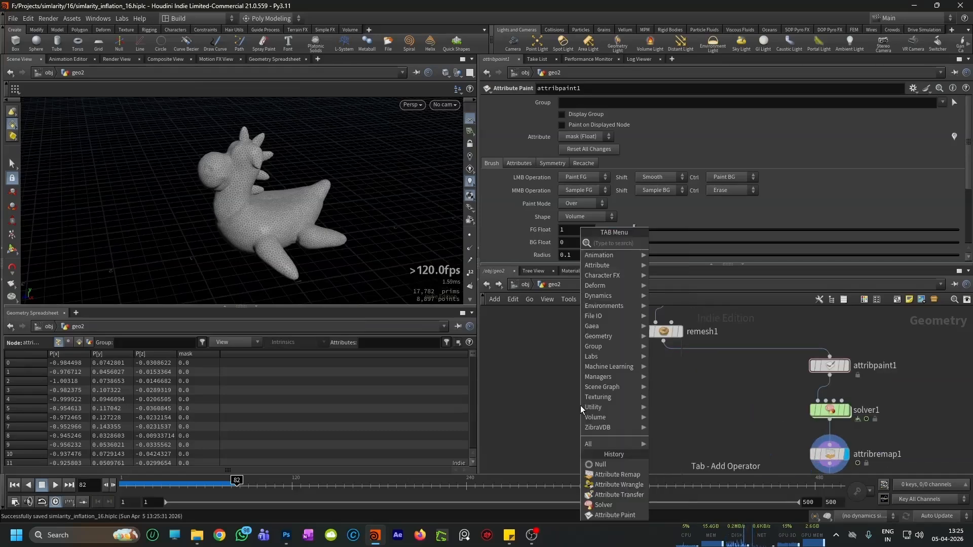
text(vellum con)
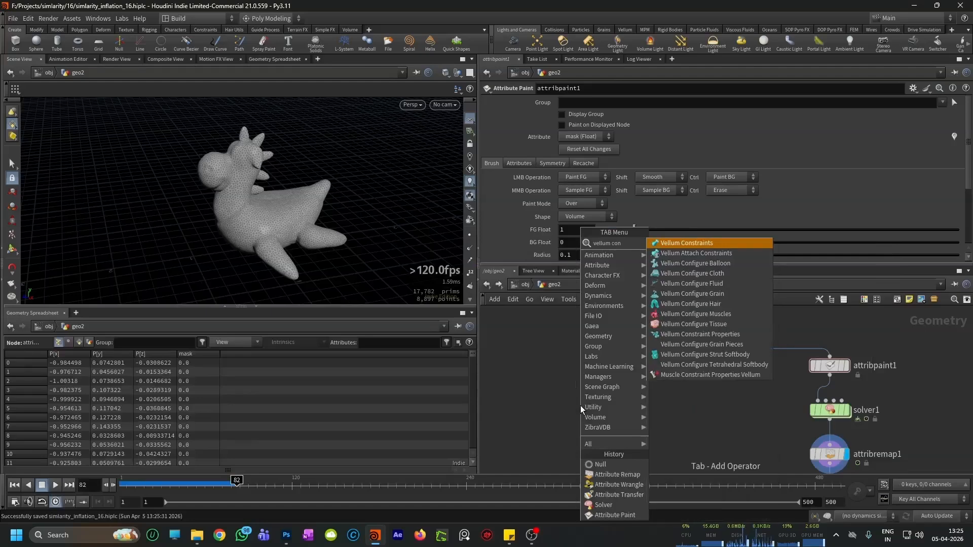
text(figure ba)
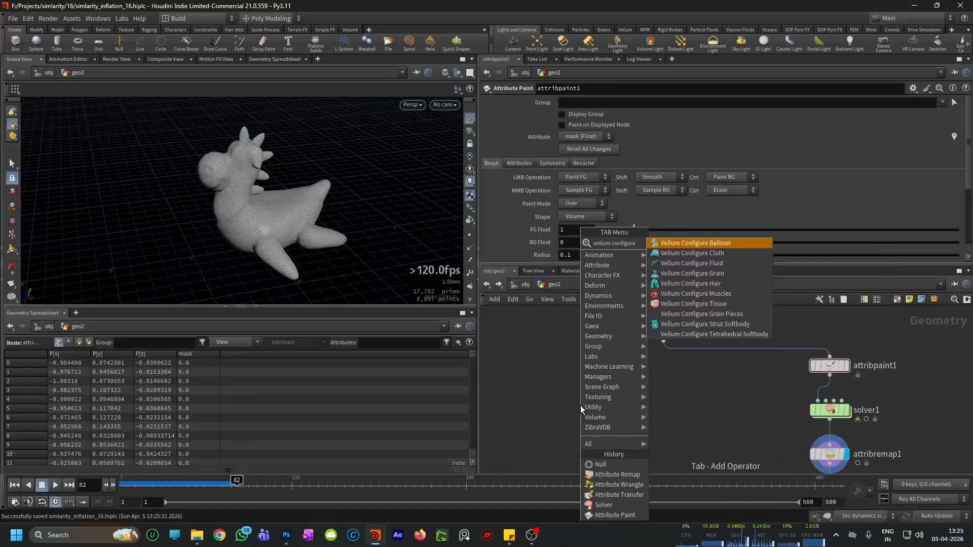
key(Return)
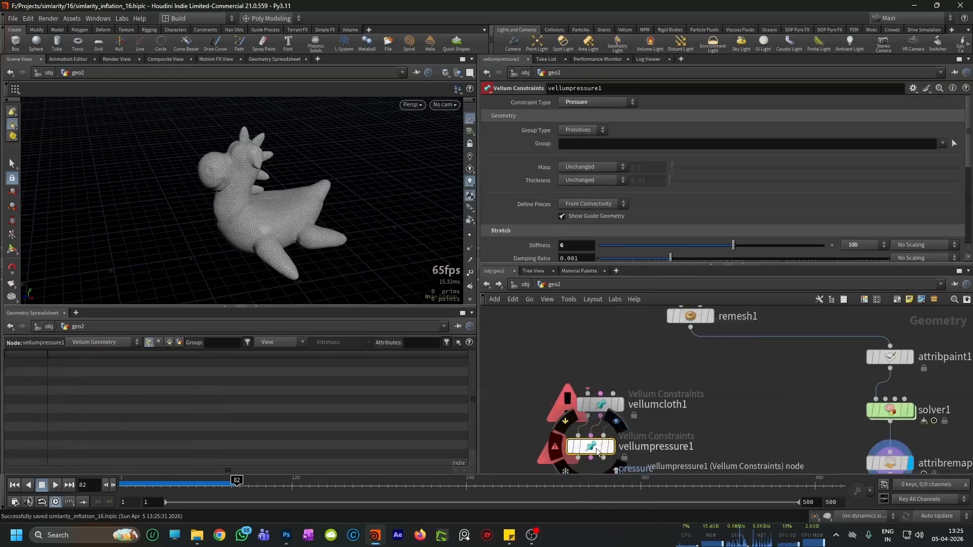
Step: Connect remesh1's output to the first input of vellumcloth1 and display vellumpressure1
scroll(607, 427, up, 2)
mouse_move(612, 454)
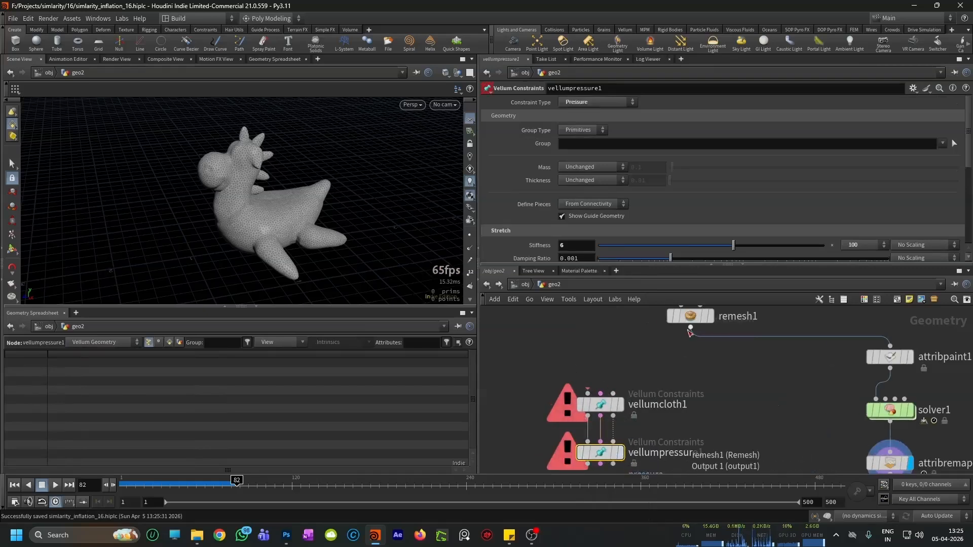
click(690, 328)
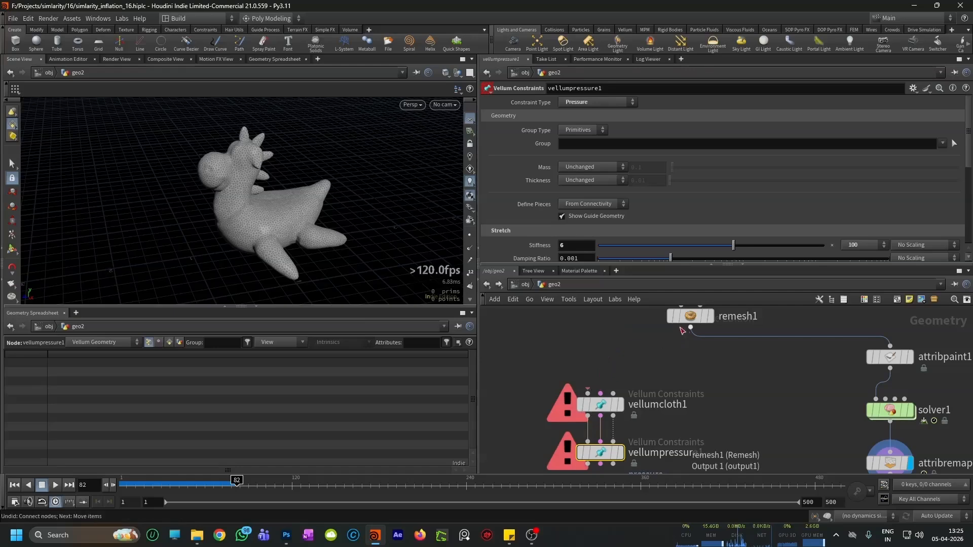
click(591, 381)
scroll(599, 377, down, 4)
scroll(594, 402, up, 3)
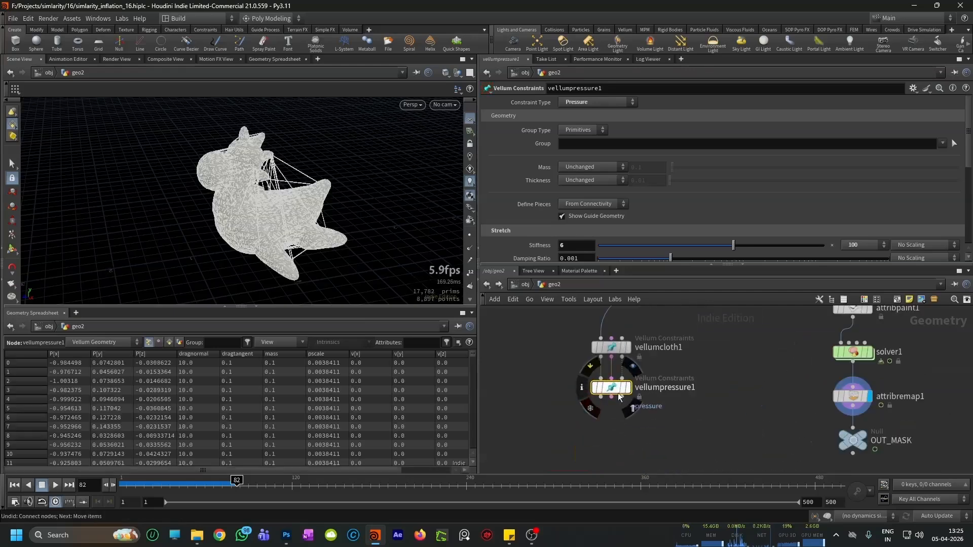
click(628, 388)
Step: Add a Vellum Solver node below vellumpressure1
middle_drag(587, 449, 594, 426)
key(Tab)
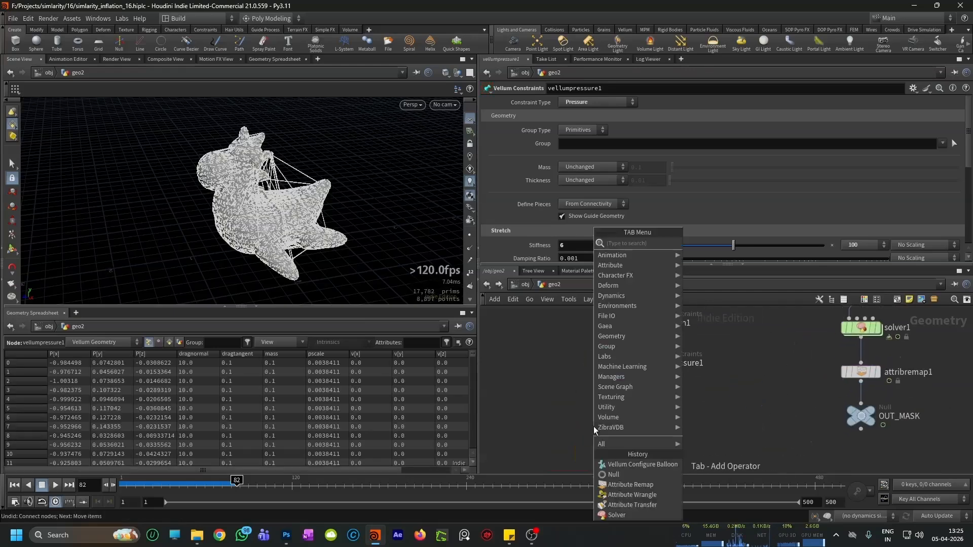
text(vellum solv)
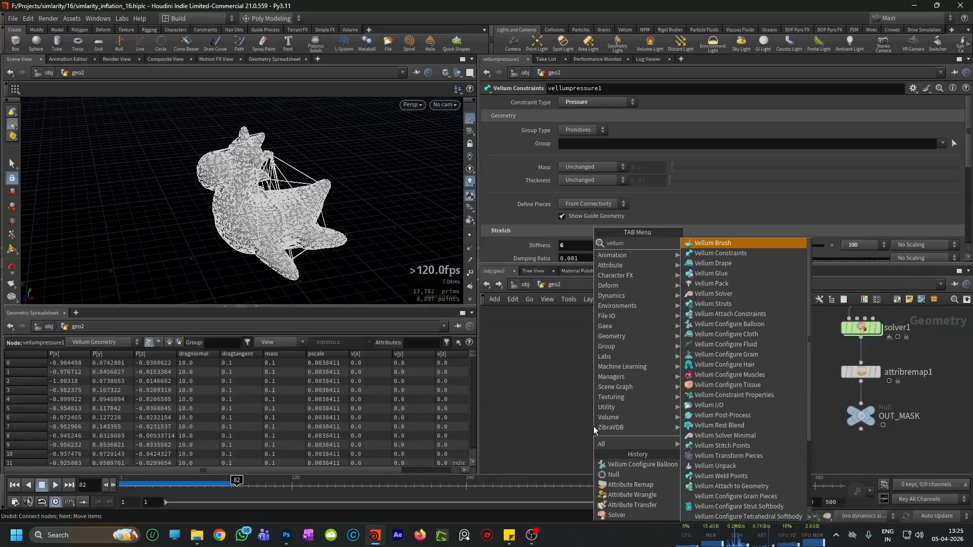
key(Return)
click(594, 427)
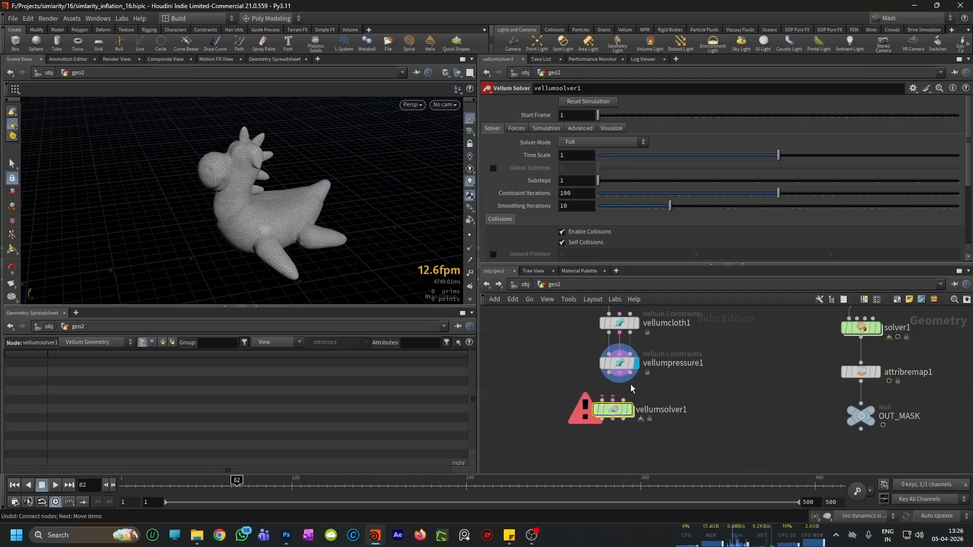
Step: Wire vellumpressure1's three outputs into vellumsolver1, return to frame 1 and display the solver's output
key(j)
drag(620, 370, 617, 408)
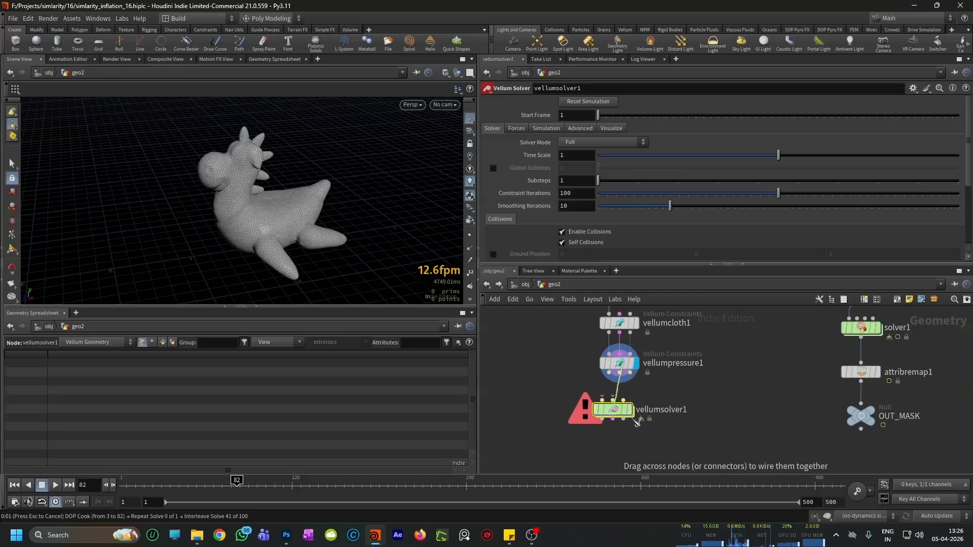
key(Escape)
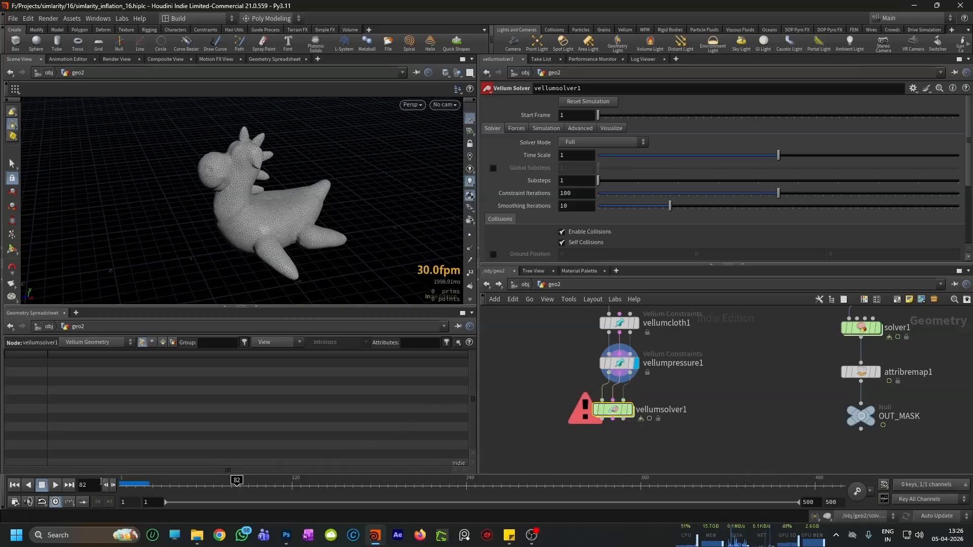
click(14, 485)
click(628, 409)
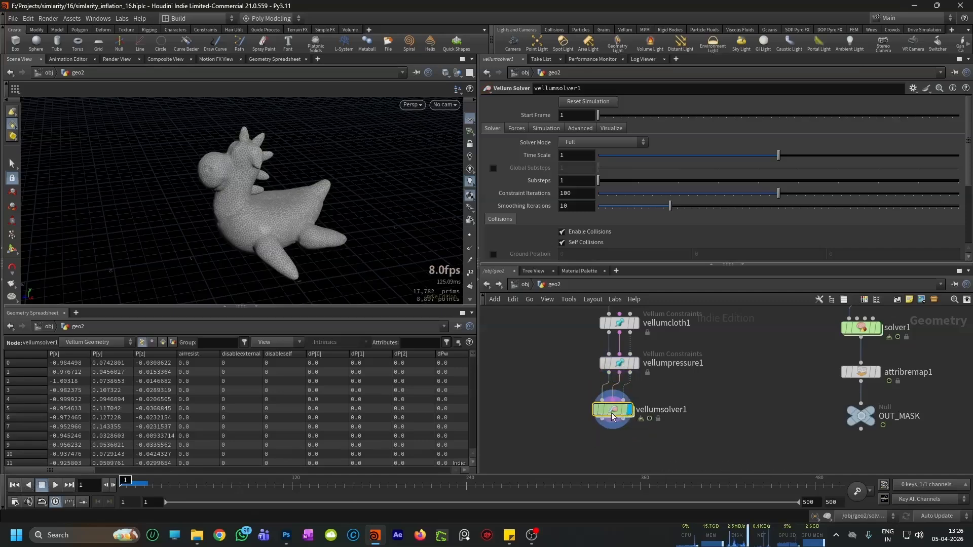
Step: Enable Ground Position in vellumsolver1's collision settings
scroll(536, 215, down, 2)
click(493, 227)
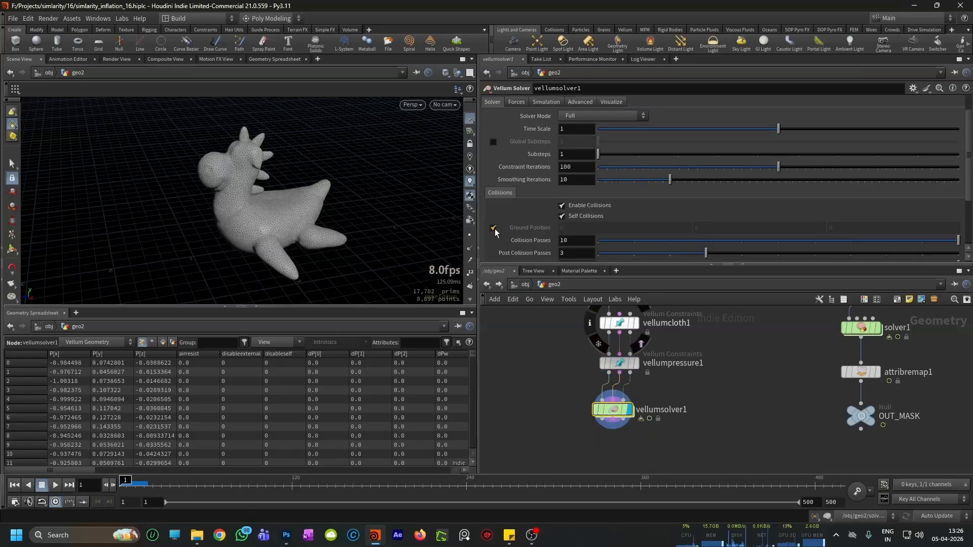
key(Escape)
Step: Play the simulation from frame 1 to about frame 33 and examine the toy's shape on the ground in an enlarged viewport
drag(267, 170, 304, 195)
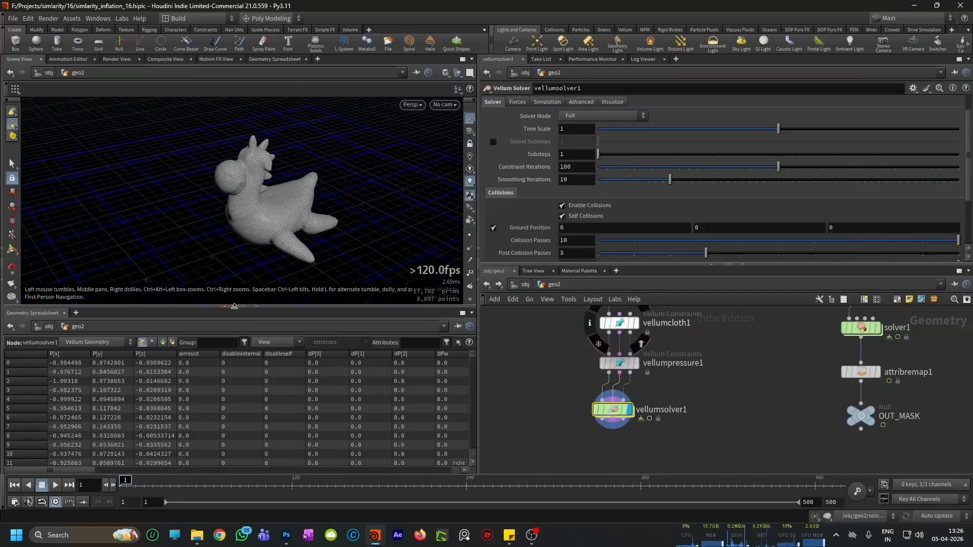
click(55, 485)
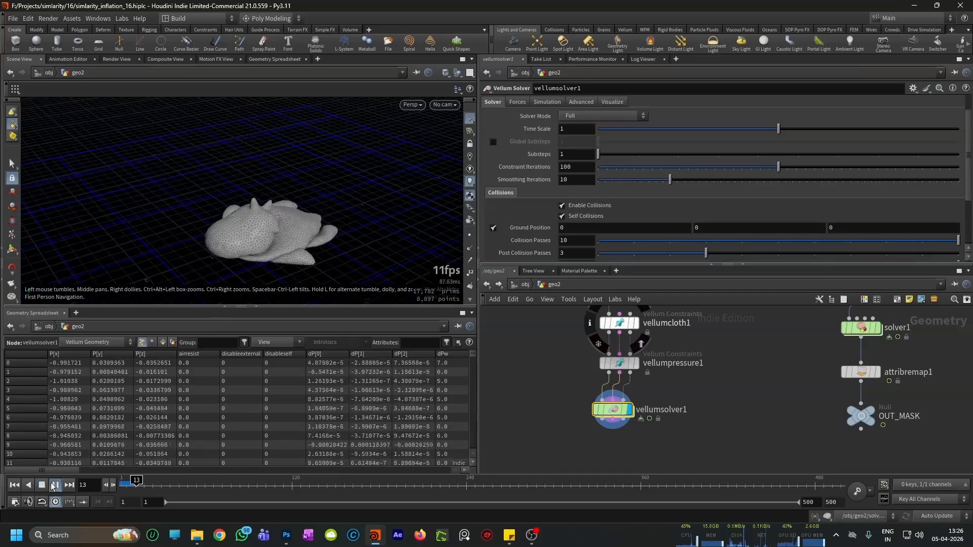
click(53, 484)
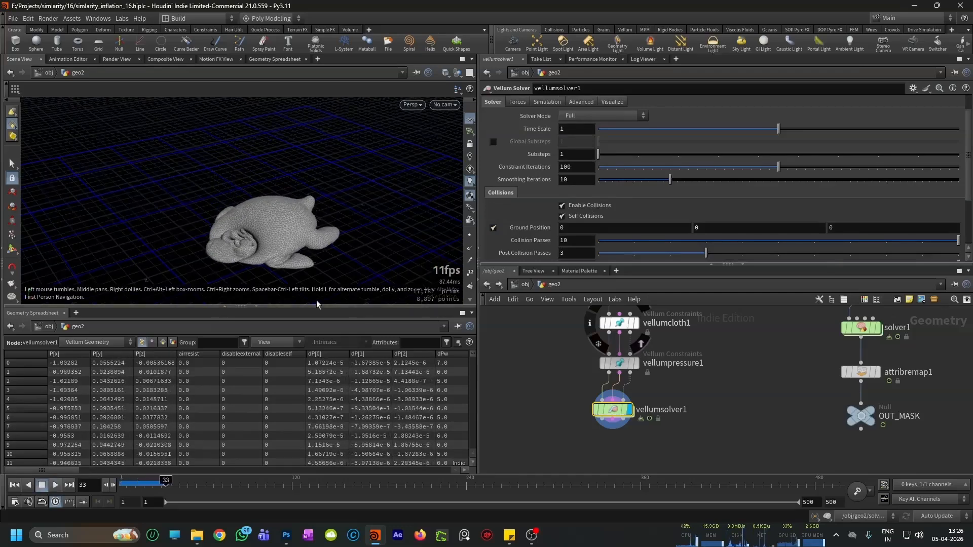
drag(299, 306, 304, 376)
scroll(323, 239, up, 5)
drag(324, 302, 326, 269)
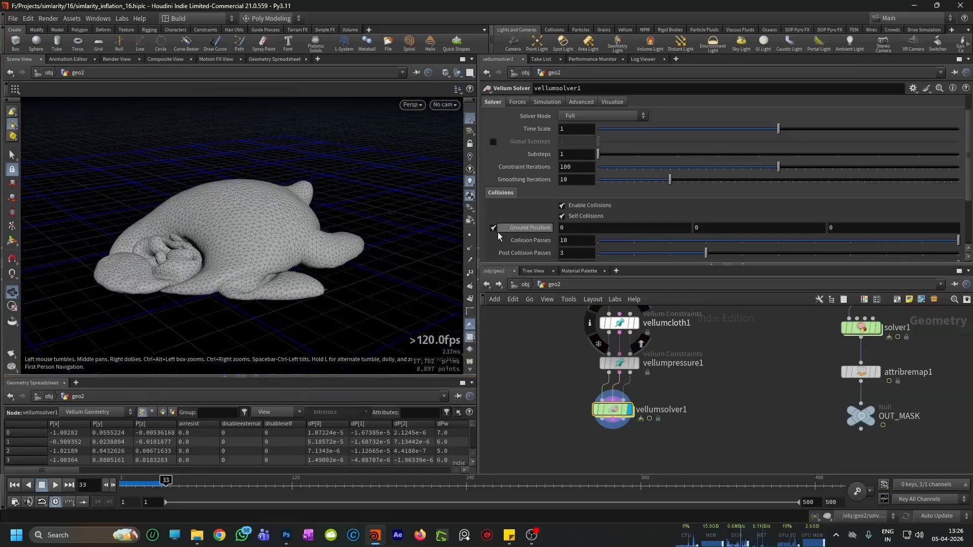
drag(478, 231, 509, 230)
drag(293, 279, 304, 267)
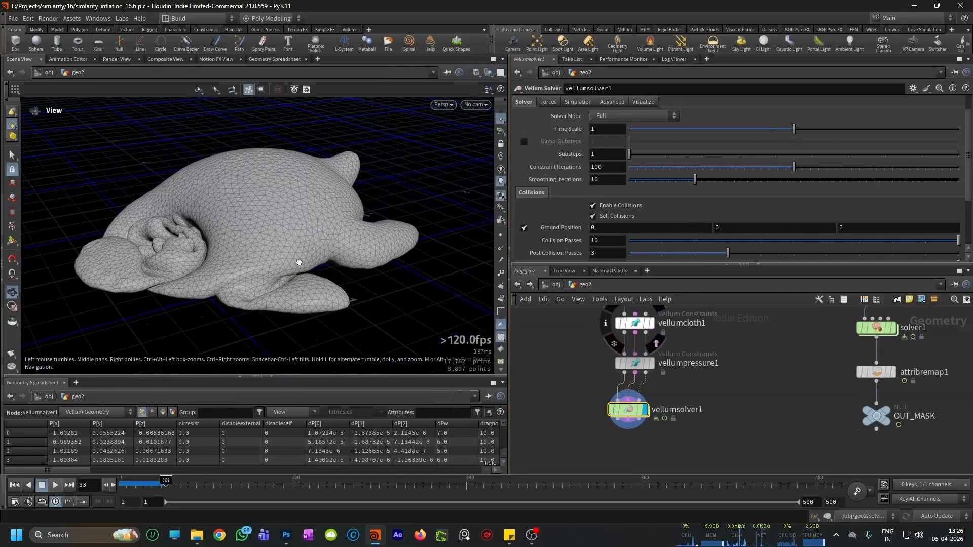
Step: Move vellumsolver1 so that it lines up directly below vellumpressure1
scroll(627, 424, down, 1)
middle_drag(610, 406, 614, 419)
scroll(622, 420, up, 2)
drag(640, 429, 646, 433)
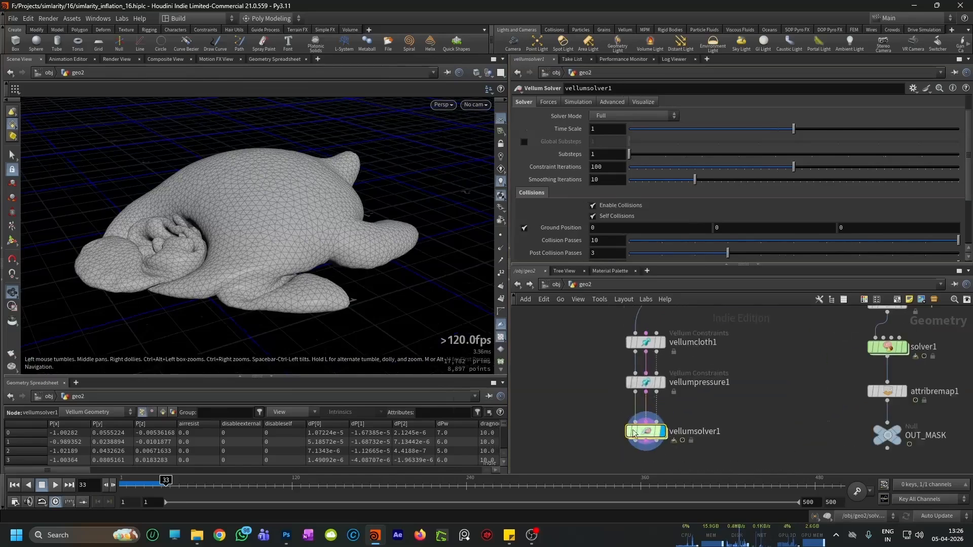
drag(305, 308, 321, 300)
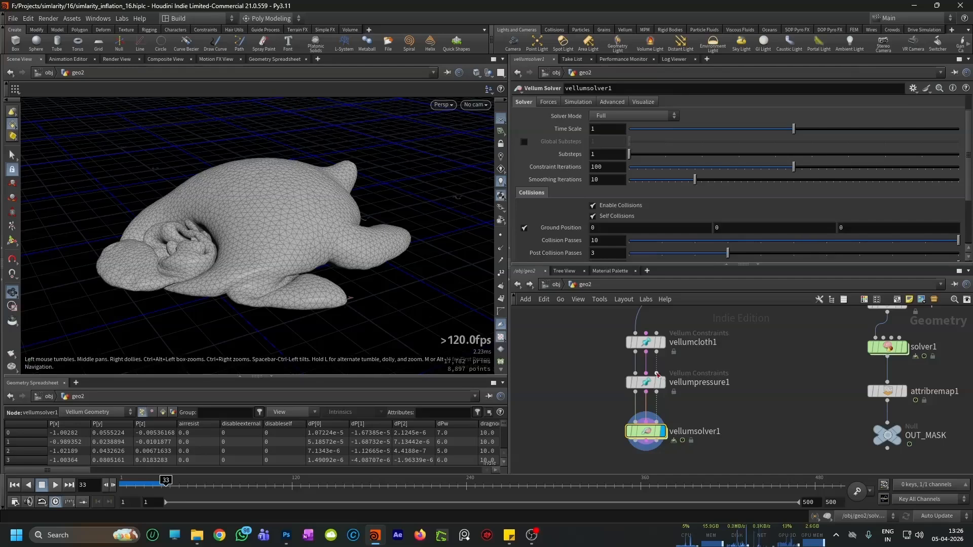
Step: Return to frame 1, switch the displayed object from geo2 to geo1 and open geo1's network
click(14, 485)
click(517, 284)
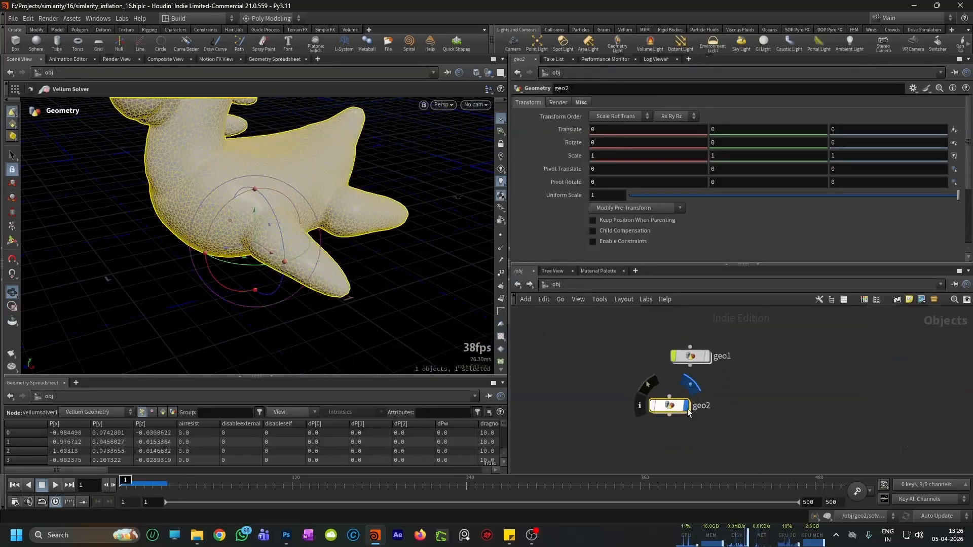
click(689, 408)
click(706, 360)
double_click(691, 358)
Step: Play geo1's finished simulation and scrub back to frame 30 to examine the toy's deflated shape on the ground
scroll(695, 391, down, 3)
scroll(668, 415, up, 4)
scroll(337, 278, down, 2)
alt+middle_drag(337, 278, 311, 327)
click(55, 486)
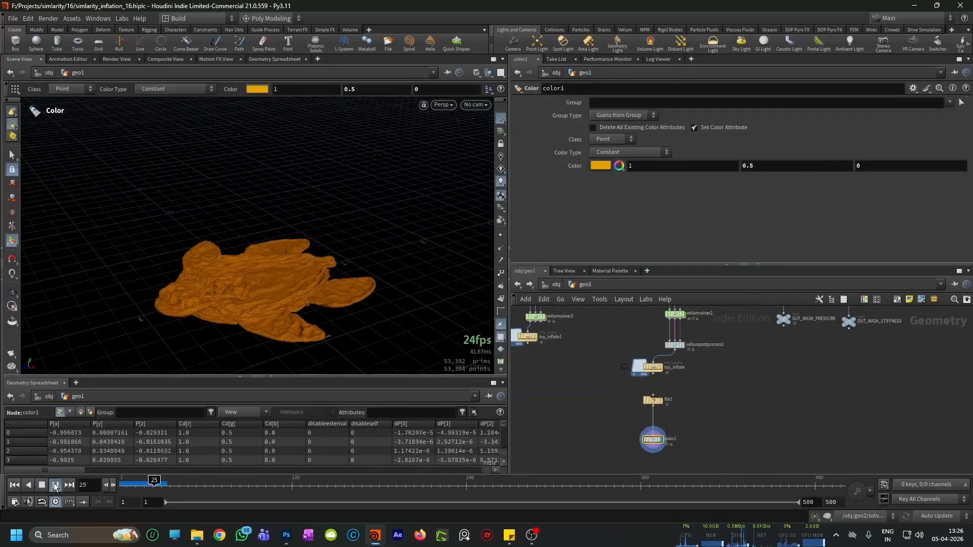
alt+right_drag(323, 305, 329, 280)
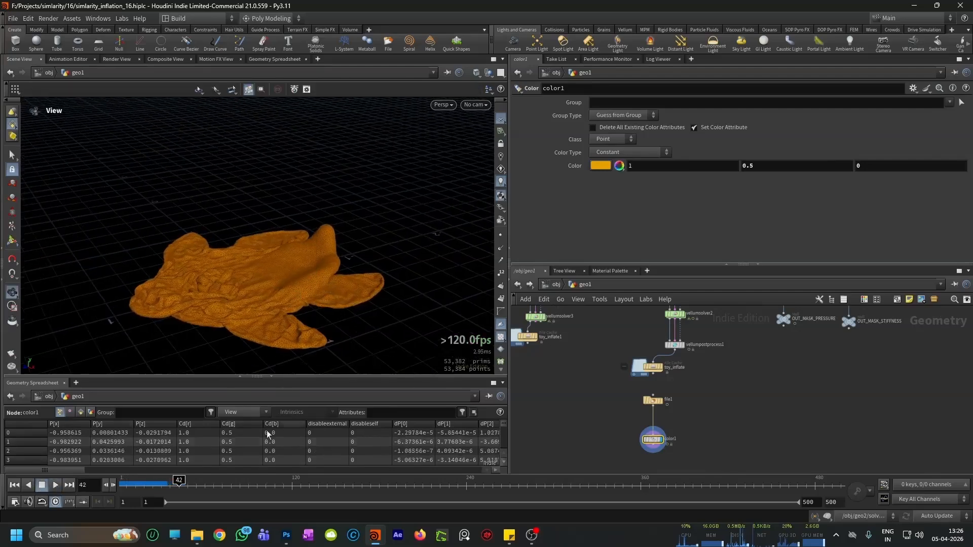
mouse_move(180, 485)
mouse_down()
mouse_move(137, 492)
mouse_move(161, 487)
mouse_up()
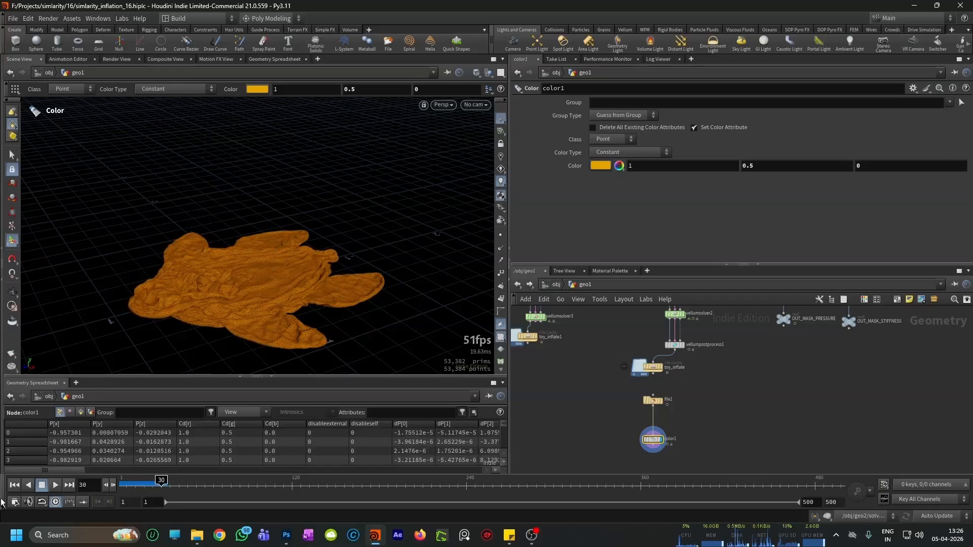
Step: Return to the object level, hide geo1, display geo2 instead and open geo2's network
key(ctrl+Up)
click(517, 284)
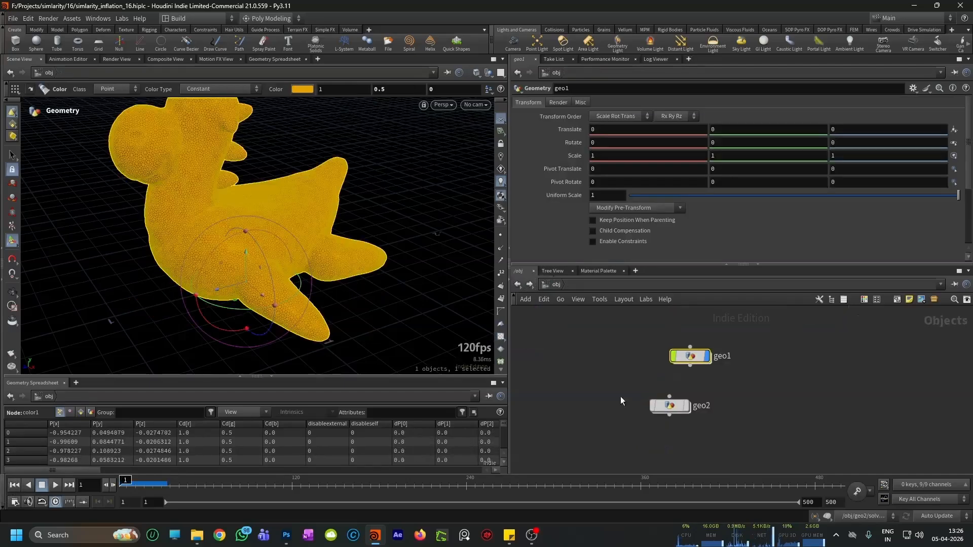
click(708, 358)
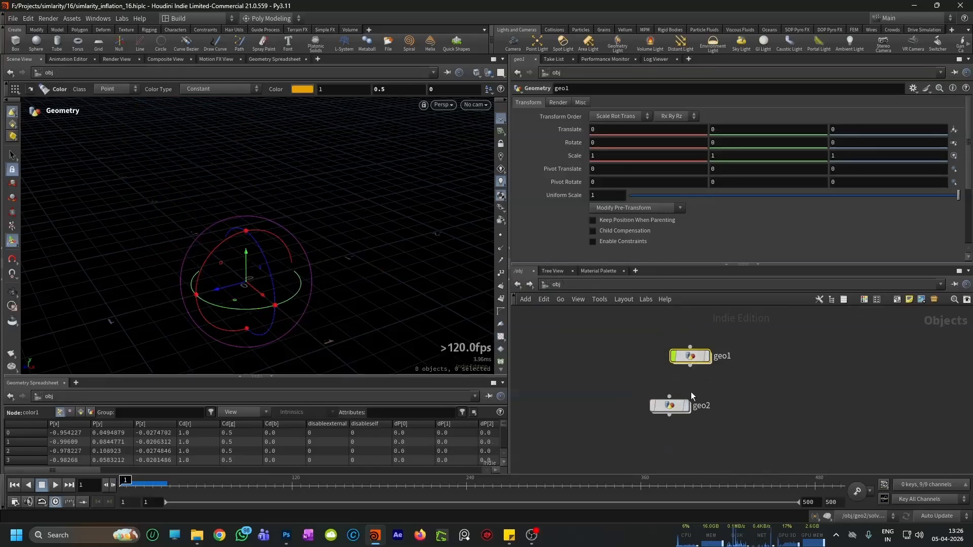
click(687, 407)
click(668, 408)
double_click(668, 408)
scroll(667, 373, up, 2)
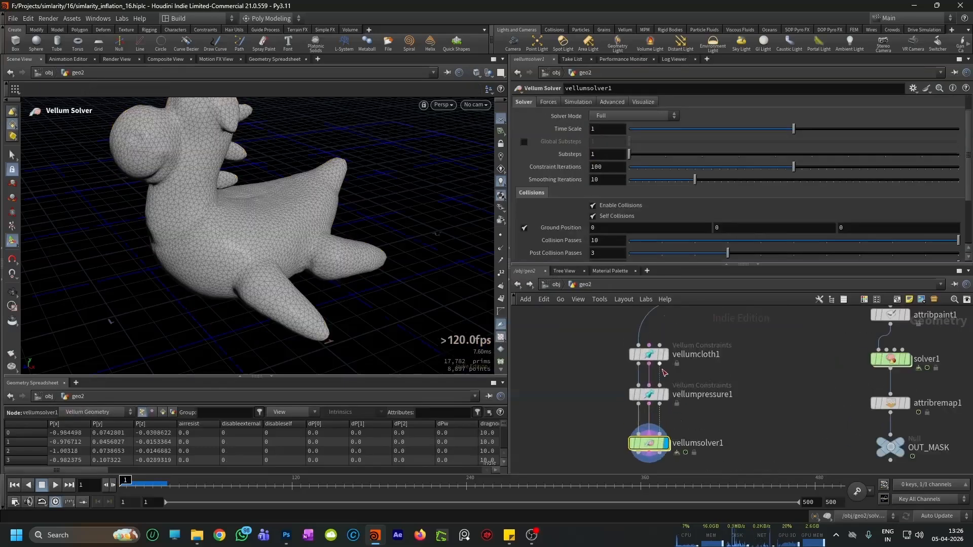
Step: In vellumcloth1's Stretch settings, set the stiffness multiplier to 1e+10 and the damping ratio to 0.1
click(648, 354)
scroll(547, 186, down, 6)
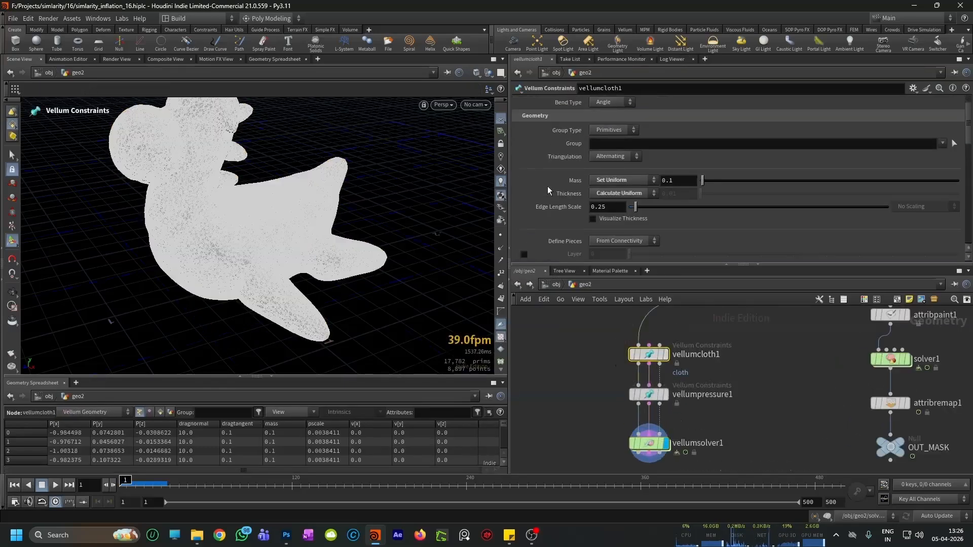
scroll(547, 187, down, 3)
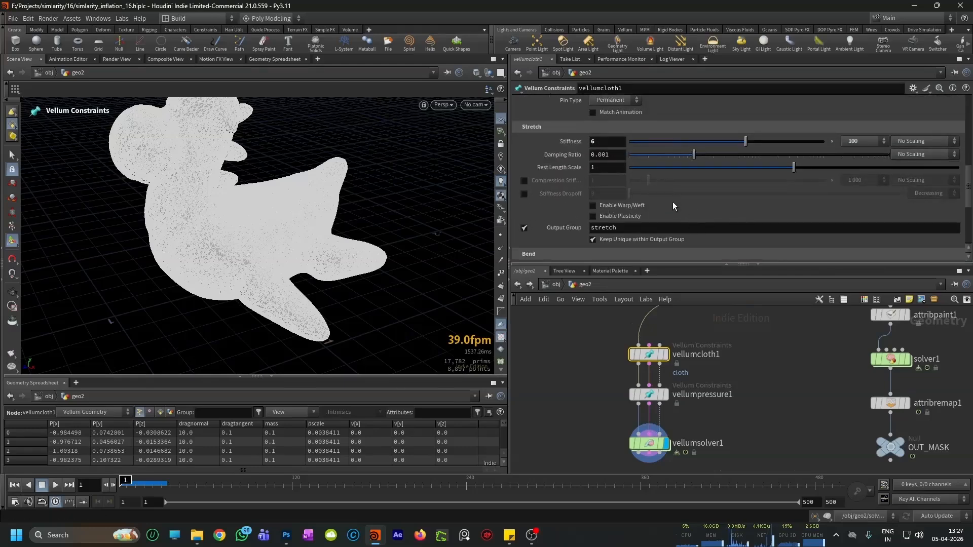
click(856, 142)
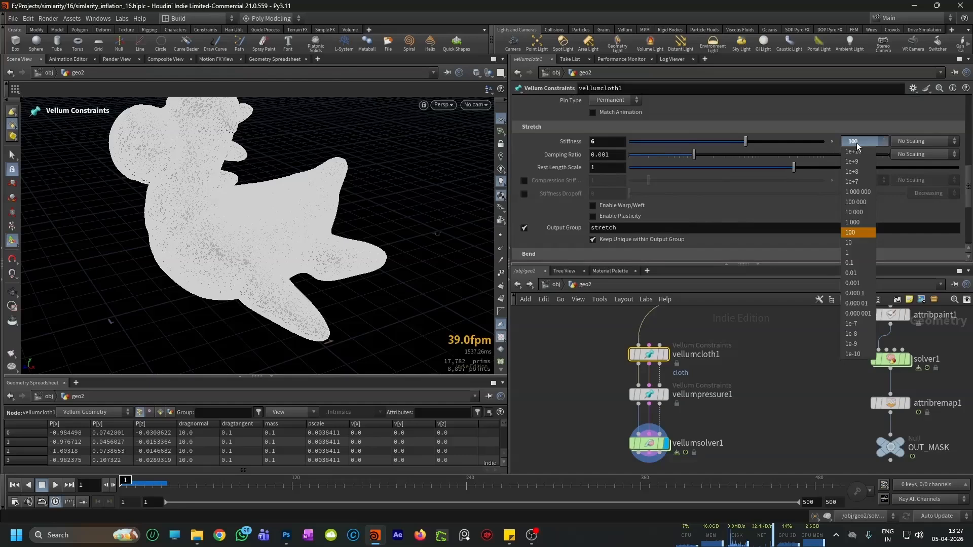
click(855, 151)
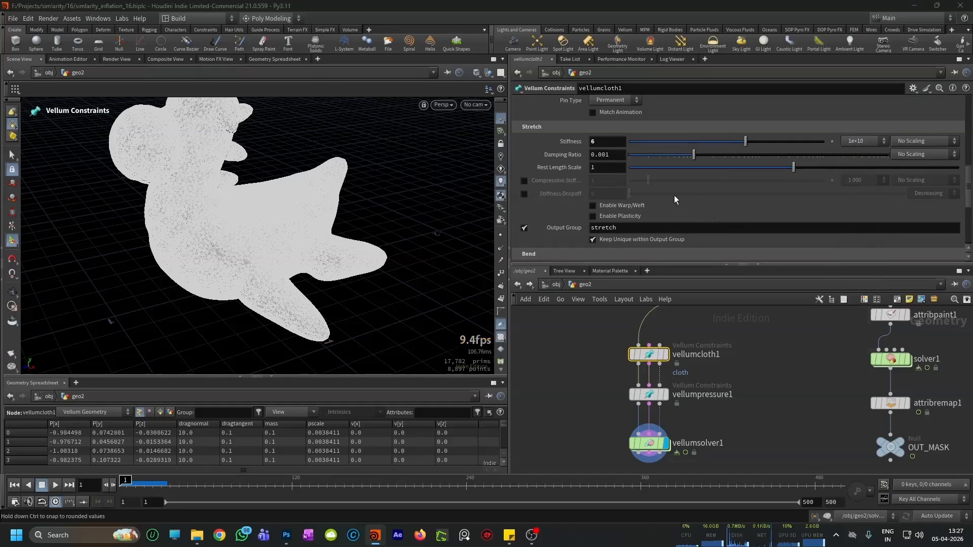
click(601, 155)
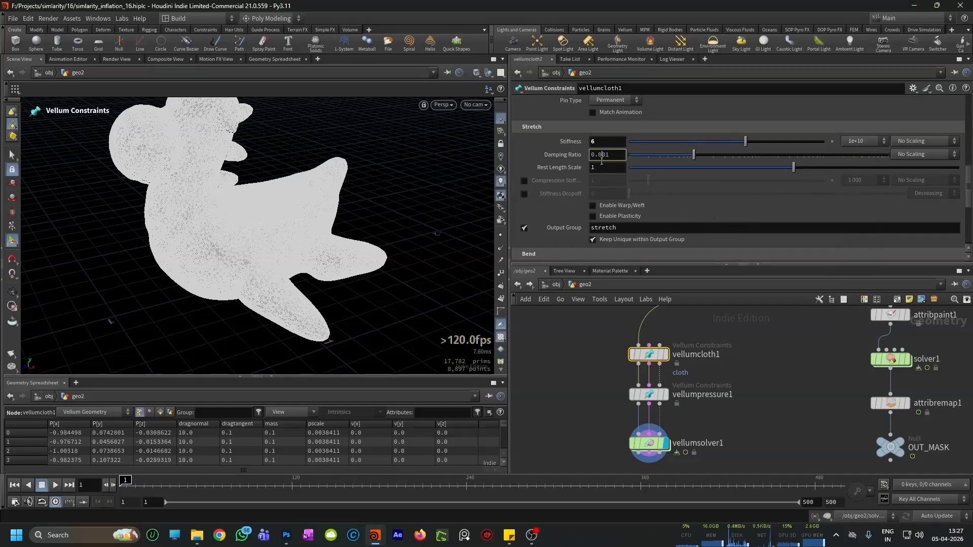
key(BackSpace)
key(Return)
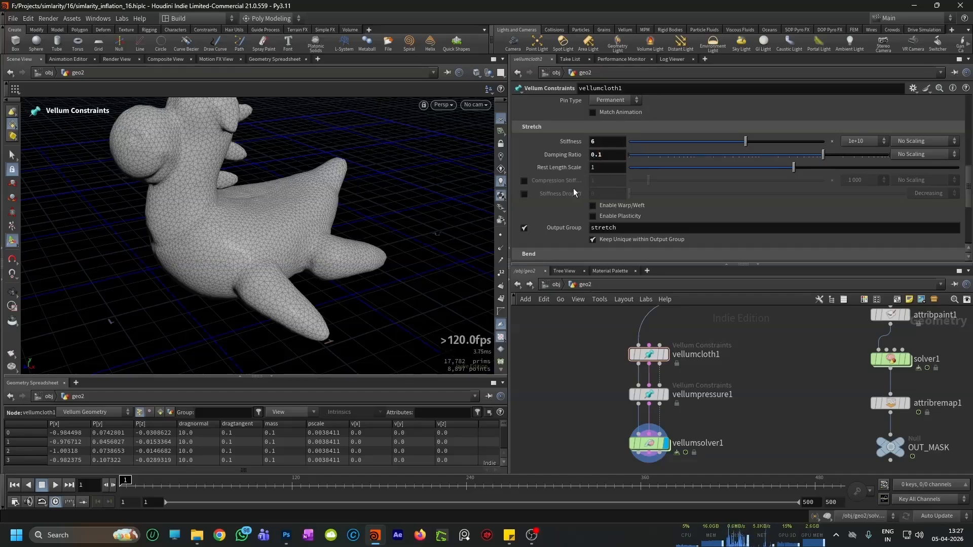
Step: In vellumcloth1's Bend settings, set the stiffness multiplier to 0.0001 and the damping ratio to 0.1
scroll(573, 187, down, 3)
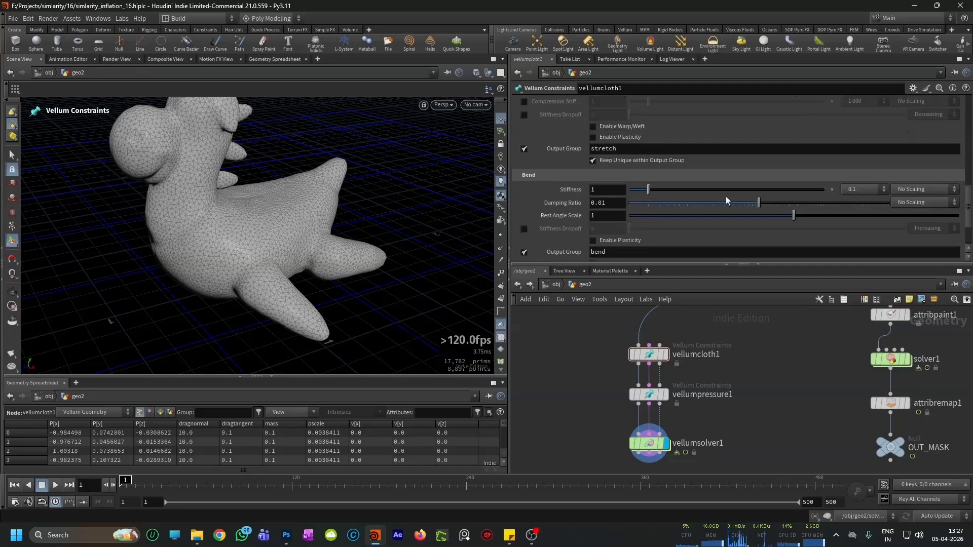
click(855, 188)
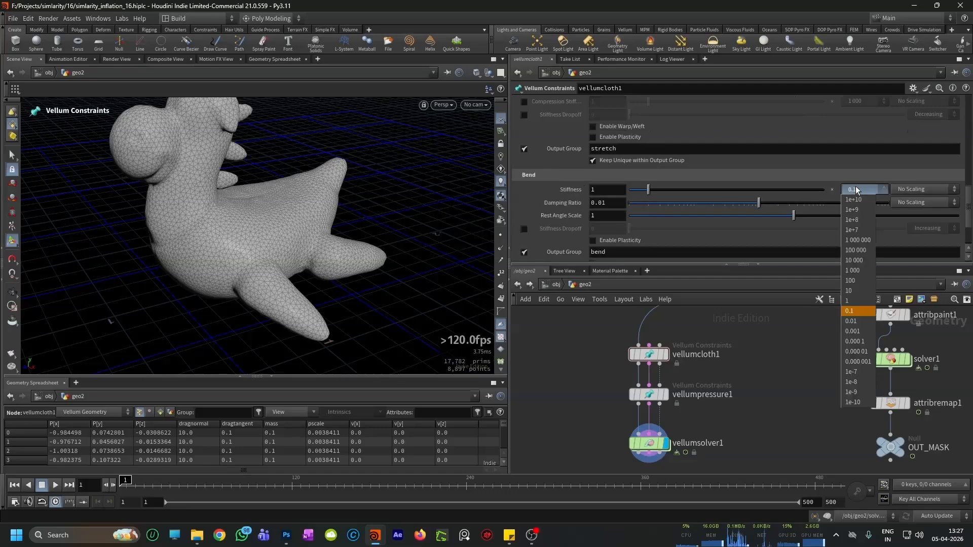
click(857, 342)
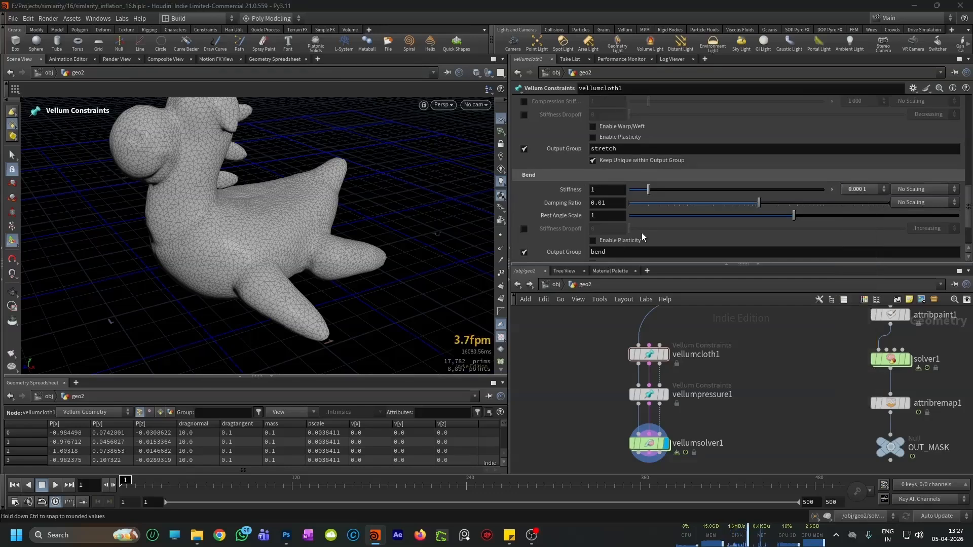
click(601, 202)
key(BackSpace)
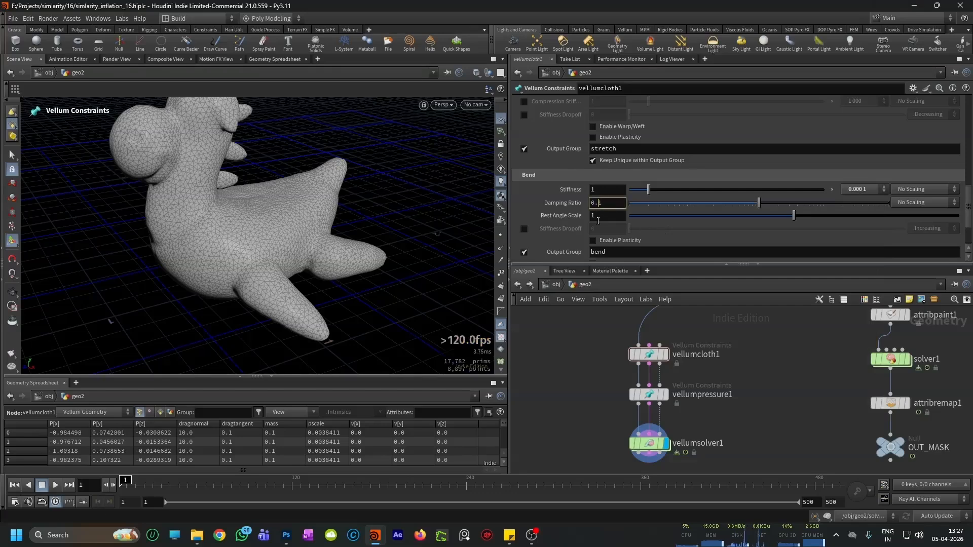
key(Return)
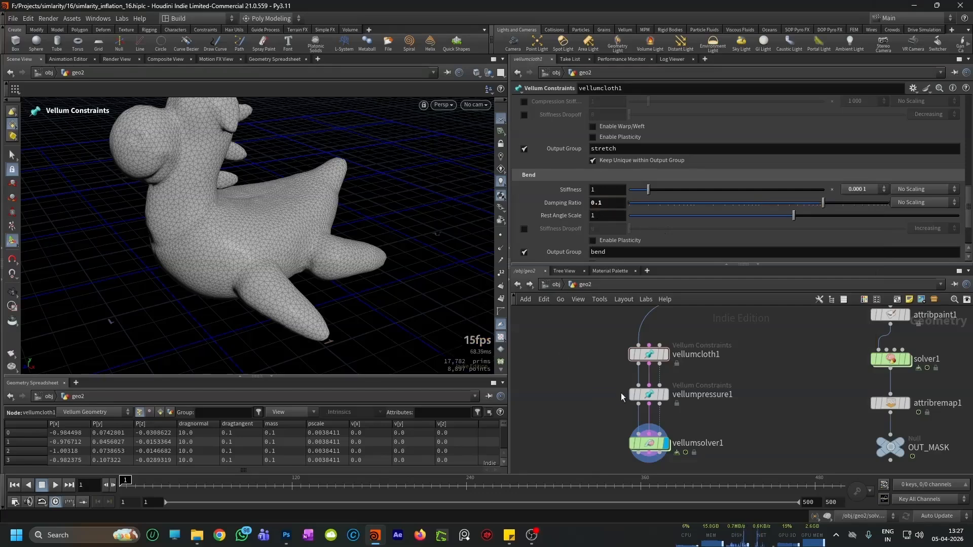
Step: Look over vellumpressure1 and vellumsolver1, and examine the toy's inflated mesh at frame 1 from several angles
mouse_move(652, 397)
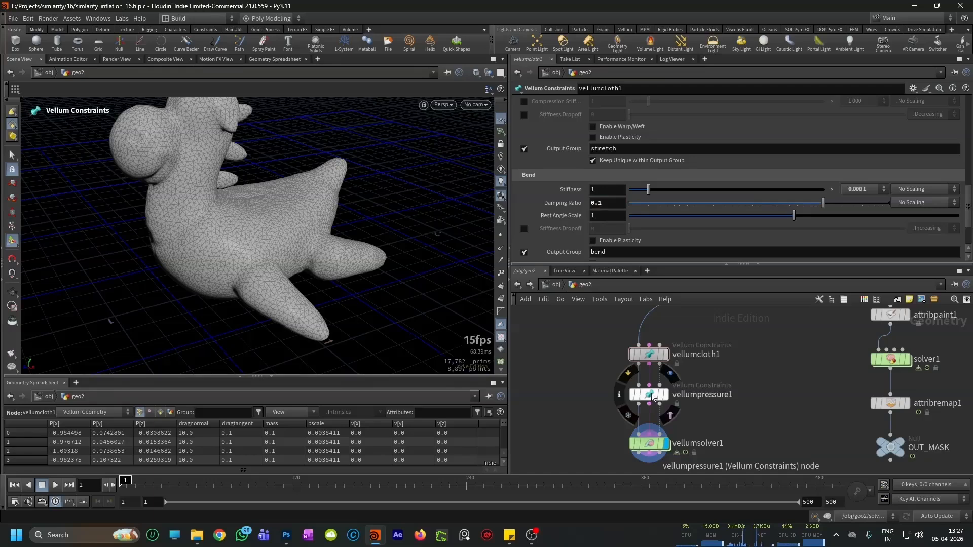
click(652, 398)
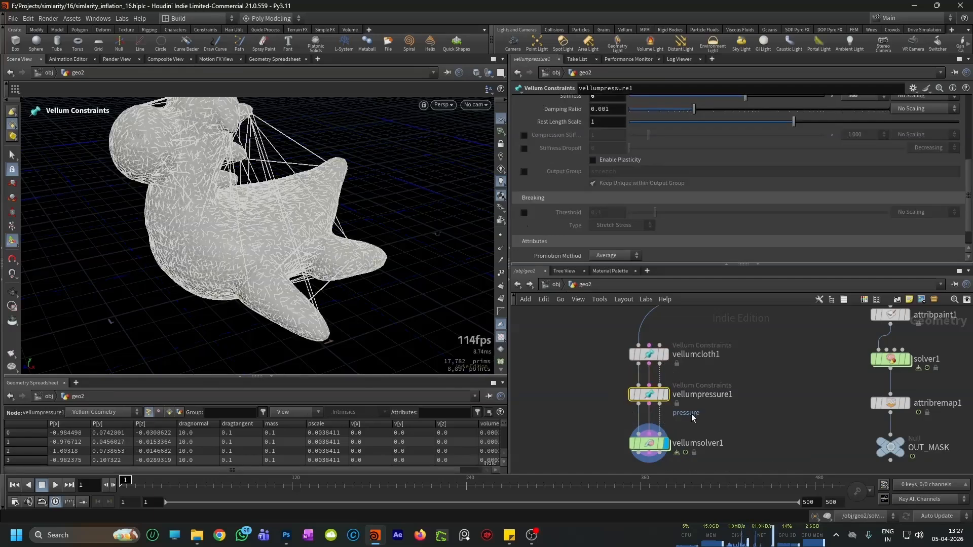
click(649, 444)
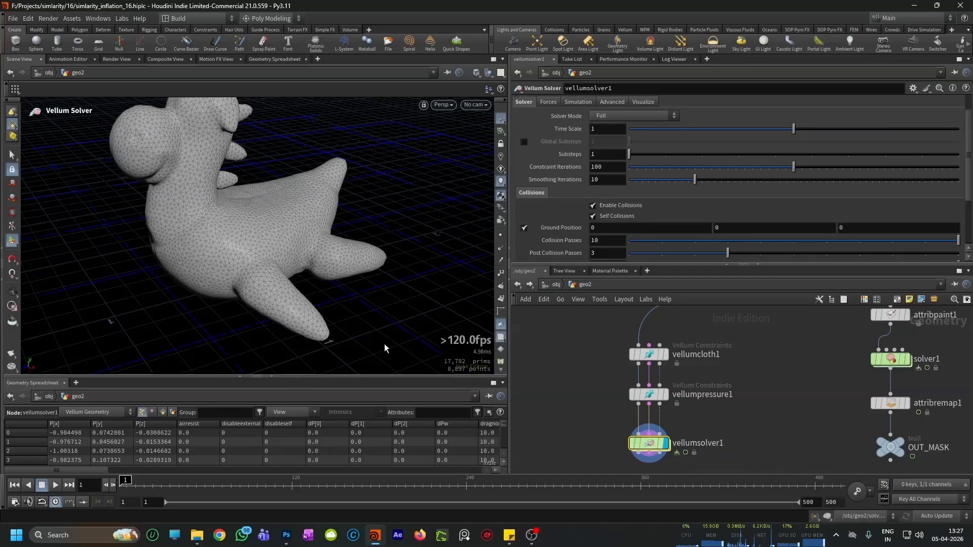
key(Escape)
scroll(208, 241, down, 2)
scroll(749, 383, down, 3)
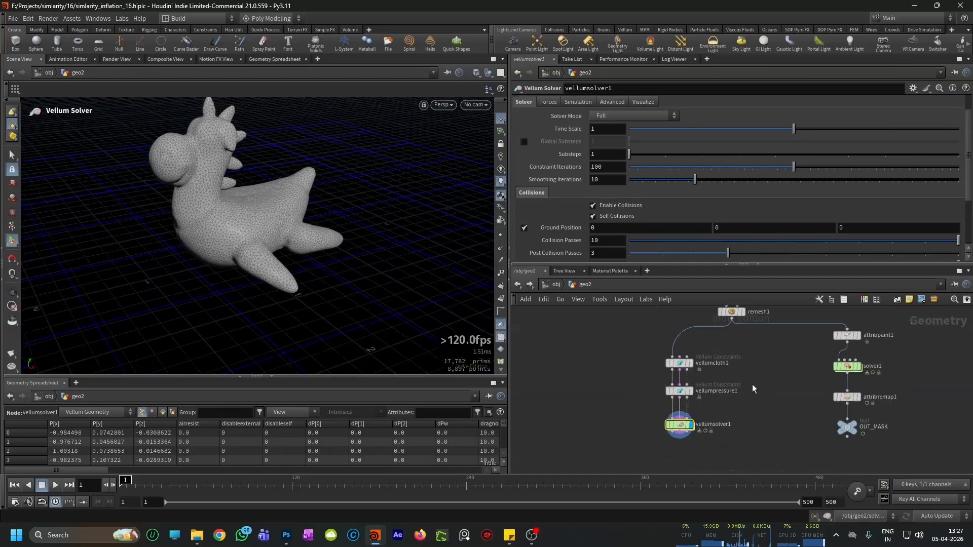
alt+scroll(295, 228, up, 3)
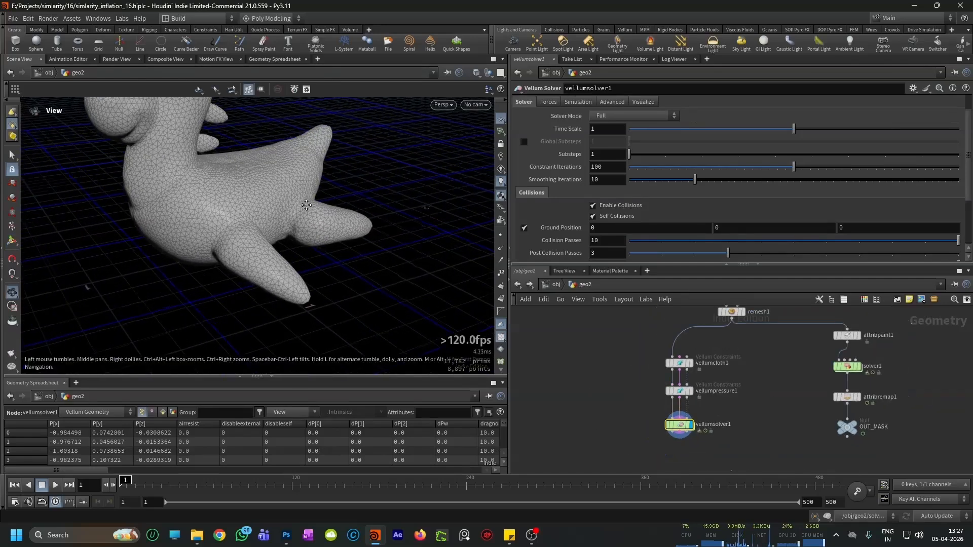
alt+middle_drag(302, 204, 303, 247)
alt+drag(303, 248, 293, 238)
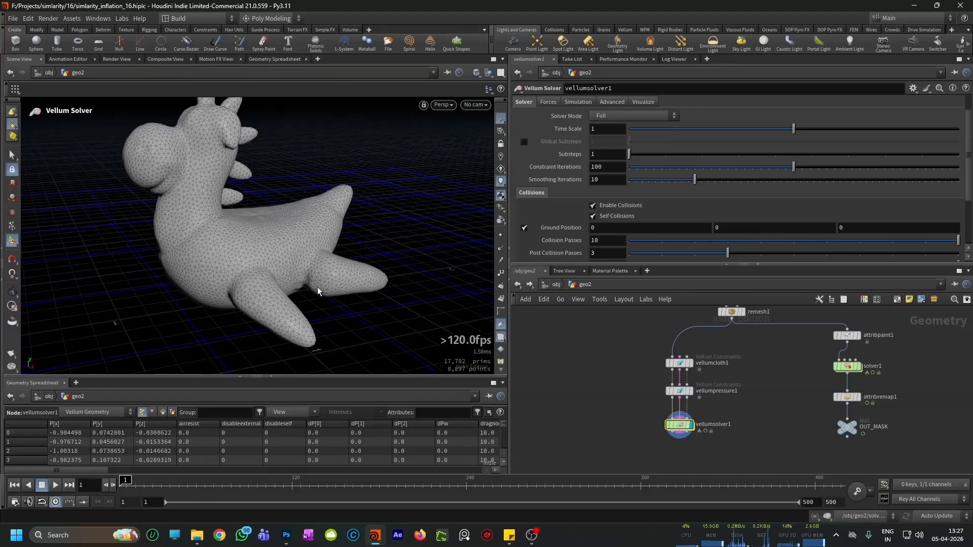
key(Escape)
drag(317, 287, 278, 278)
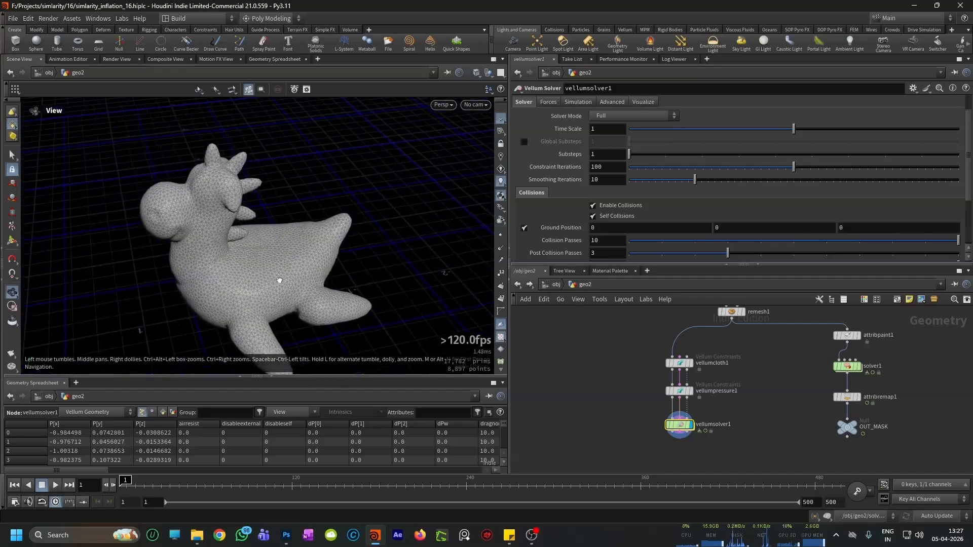
alt+right_drag(309, 306, 338, 269)
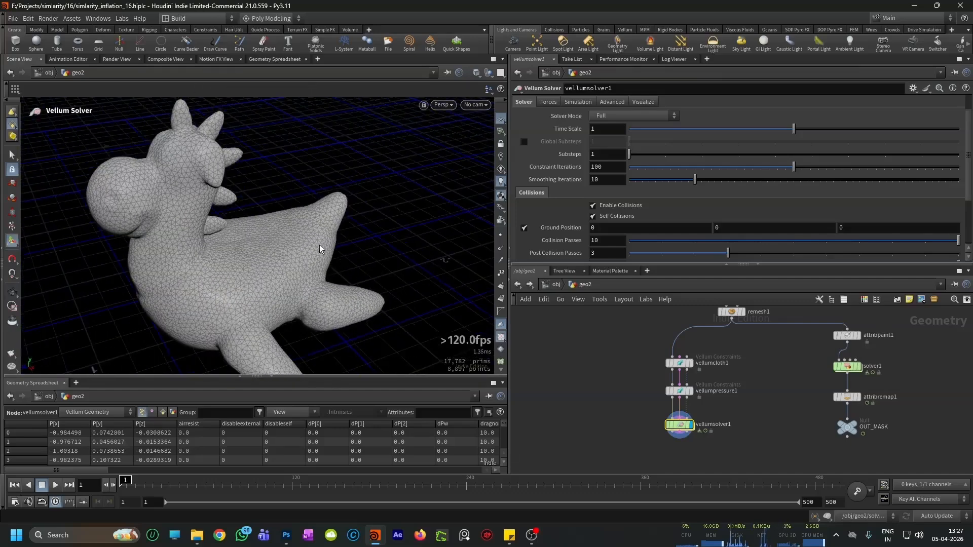
Step: Select vellumpressure1 and examine its pressure constraints across the toy's body
scroll(684, 400, up, 2)
click(682, 393)
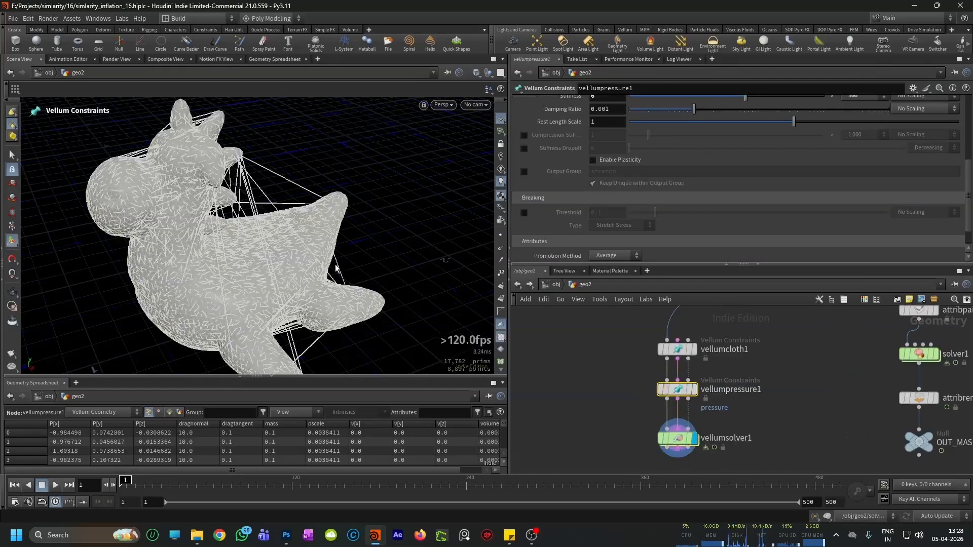
scroll(685, 390, up, 2)
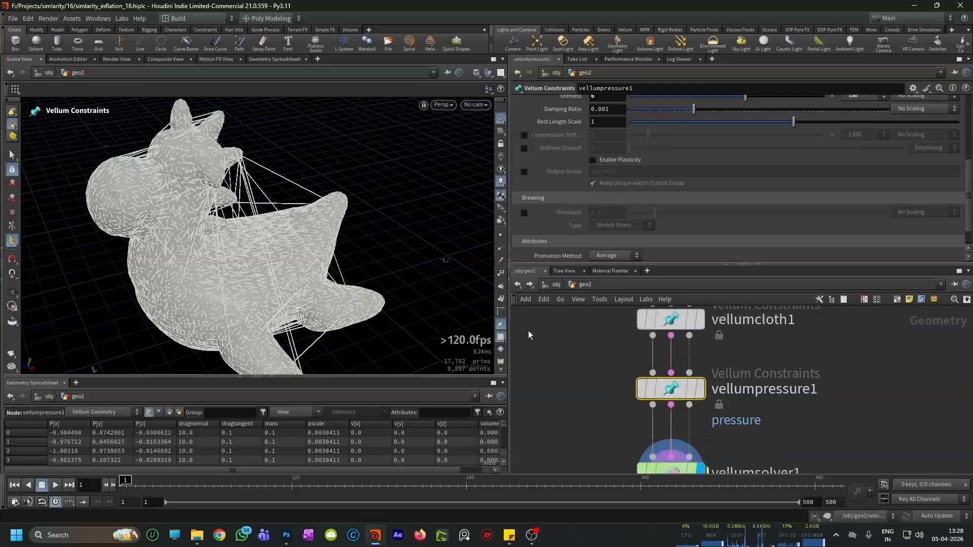
scroll(610, 373, down, 3)
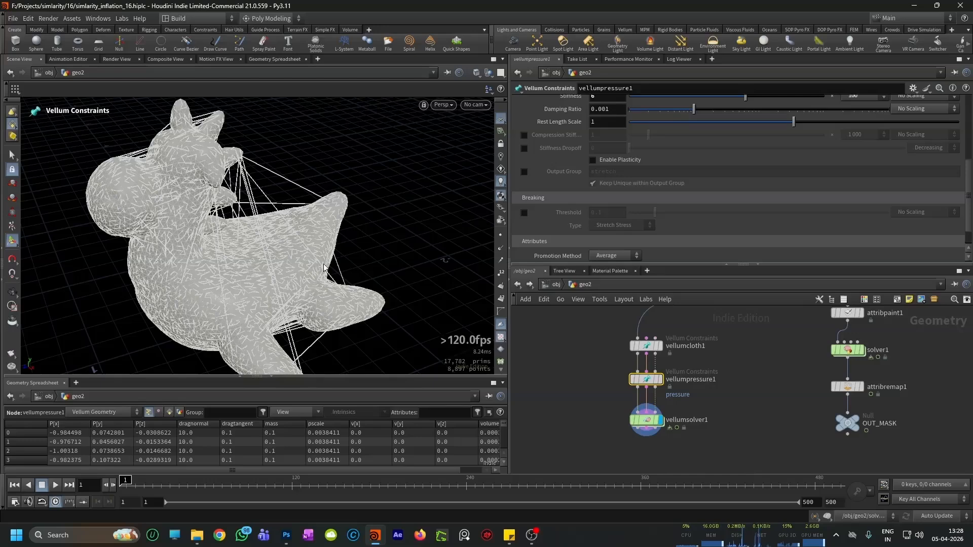
scroll(640, 385, up, 3)
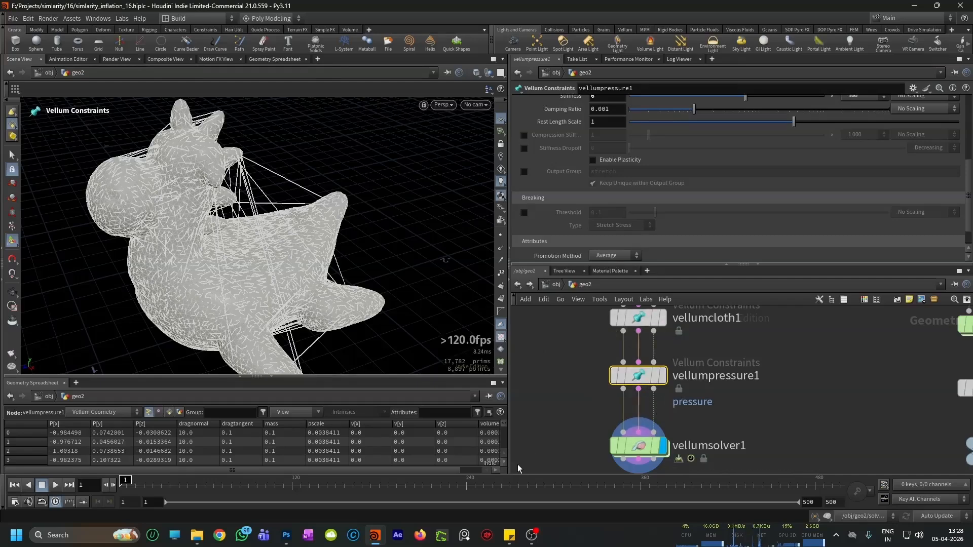
Step: Switch to Firefox, search for "houdini vellum pressure scale" and open SideFX's documentation page on animated pressure constraints
click(420, 535)
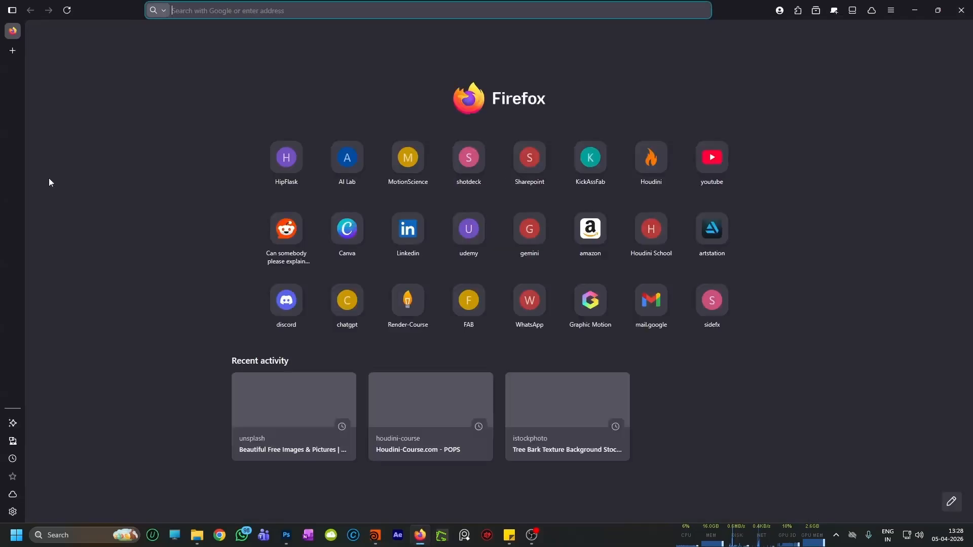
text(pre)
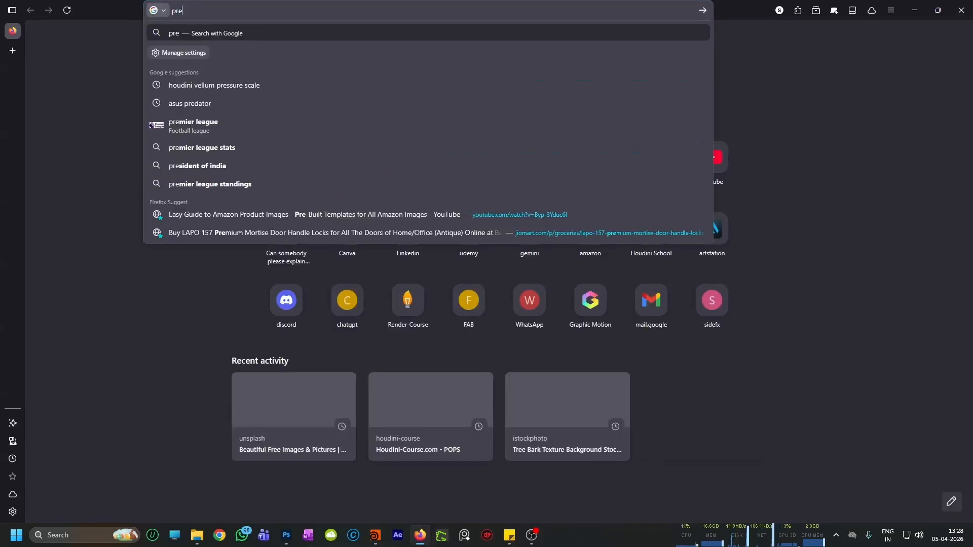
click(222, 84)
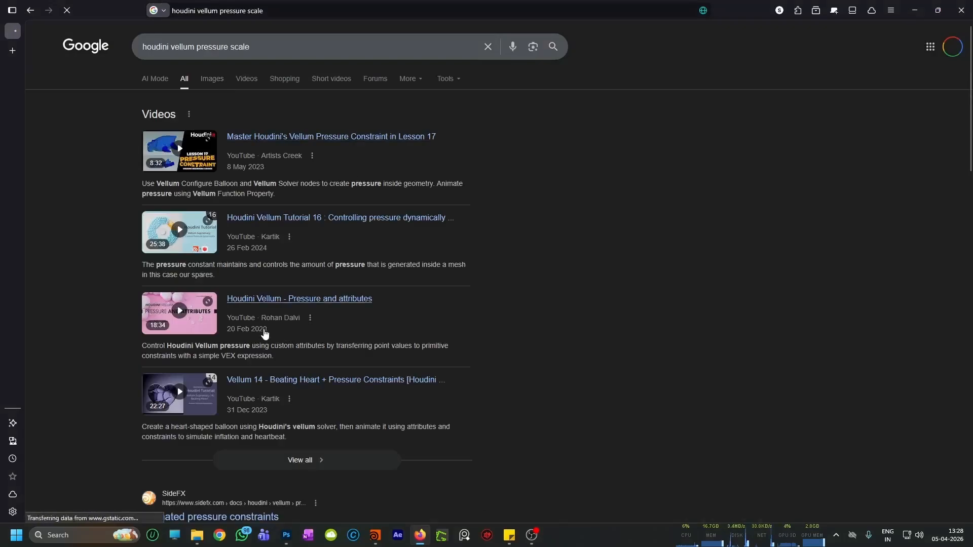
scroll(198, 350, down, 3)
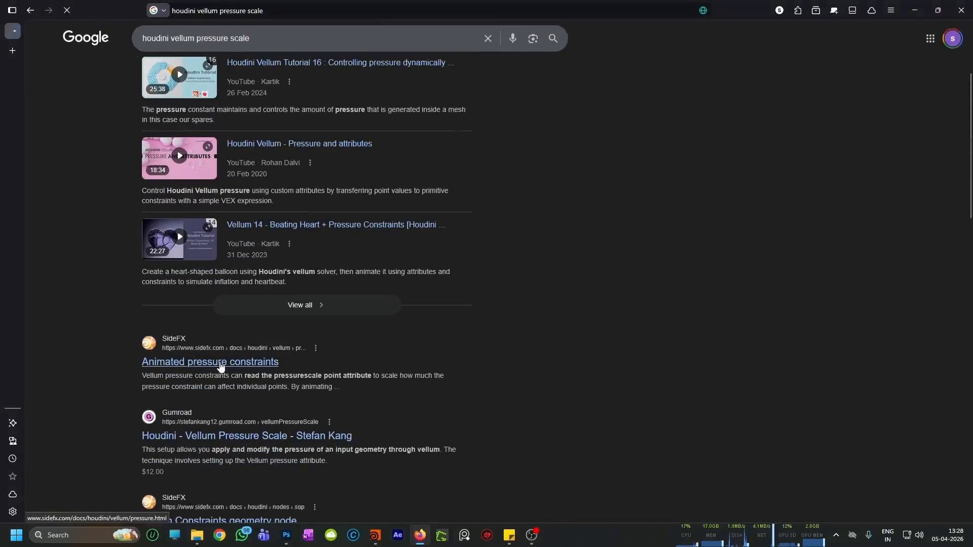
click(220, 362)
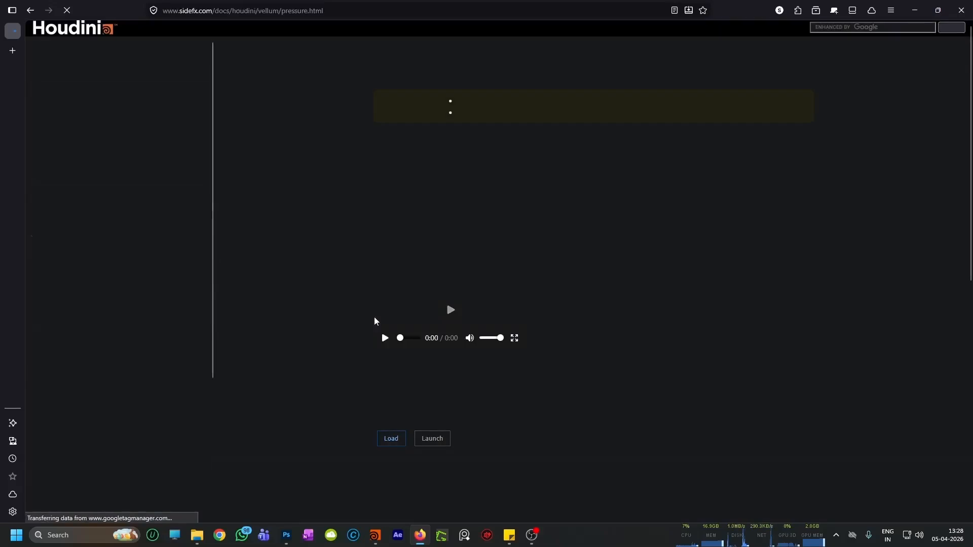
Step: Read the Overview's explanation of the pressurescale point attribute and play the rubber toy inflation video
scroll(435, 232, down, 1)
scroll(435, 231, down, 2)
scroll(506, 233, up, 3)
drag(521, 236, 582, 237)
drag(516, 238, 439, 249)
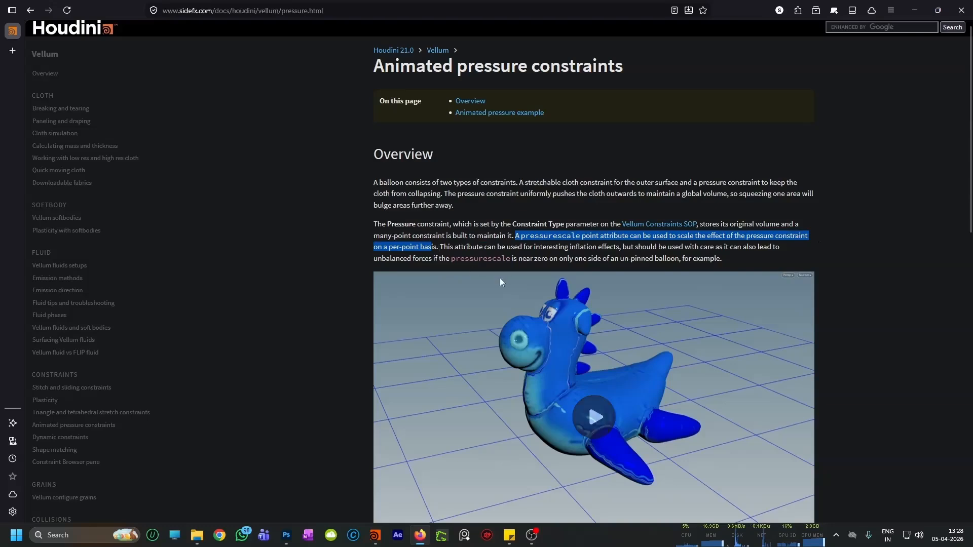
scroll(499, 282, down, 1)
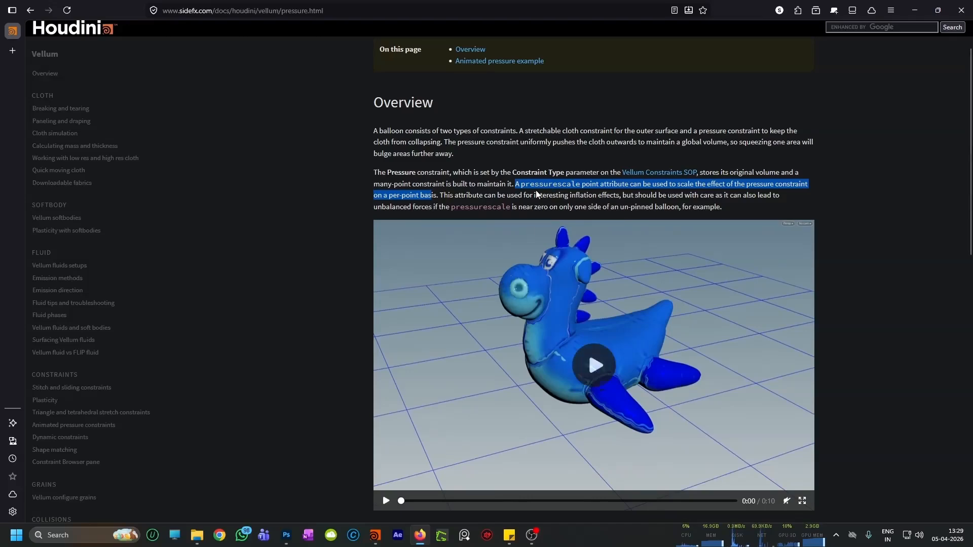
drag(451, 207, 478, 207)
scroll(518, 263, down, 2)
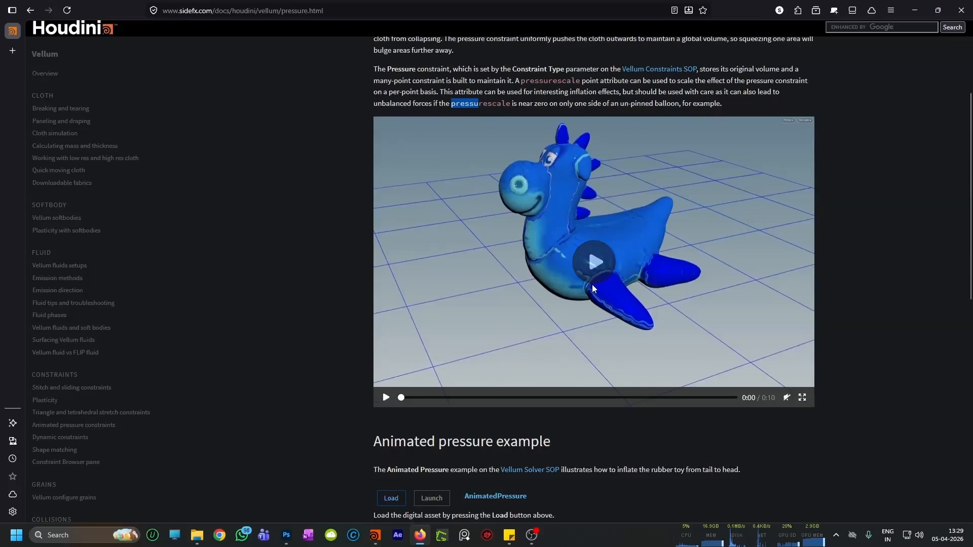
click(579, 266)
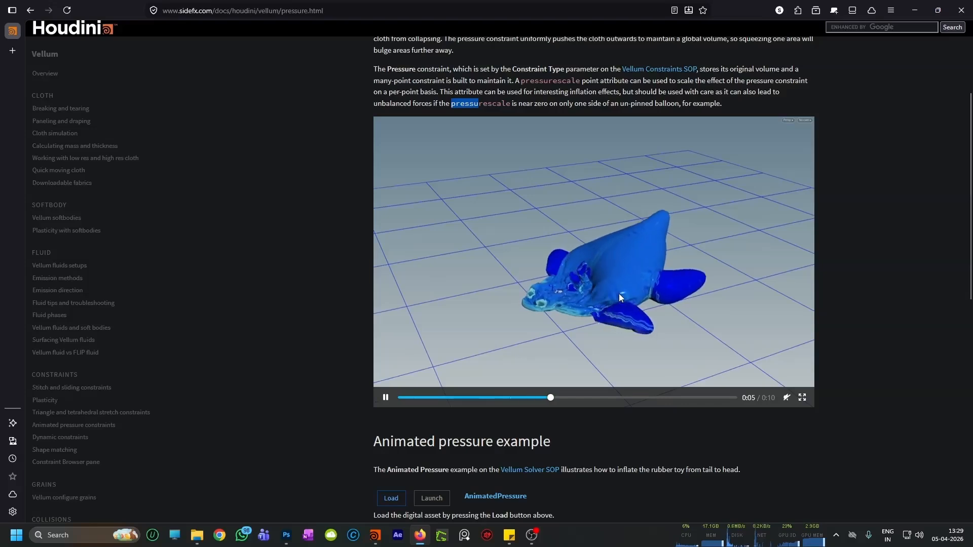
Step: Scrub and replay the documentation's rubber toy inflation video to examine how the toy collapses and inflates from start to end
click(385, 397)
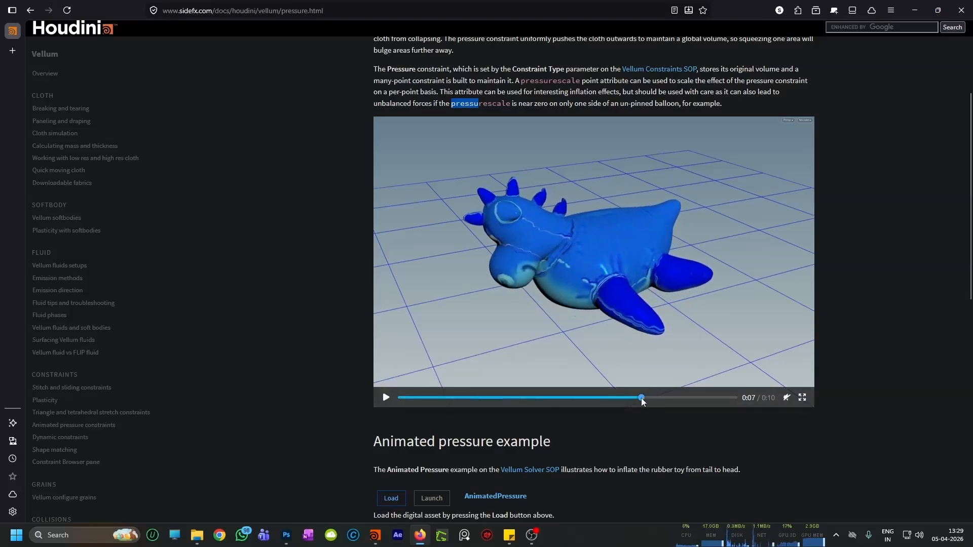
drag(644, 400, 402, 399)
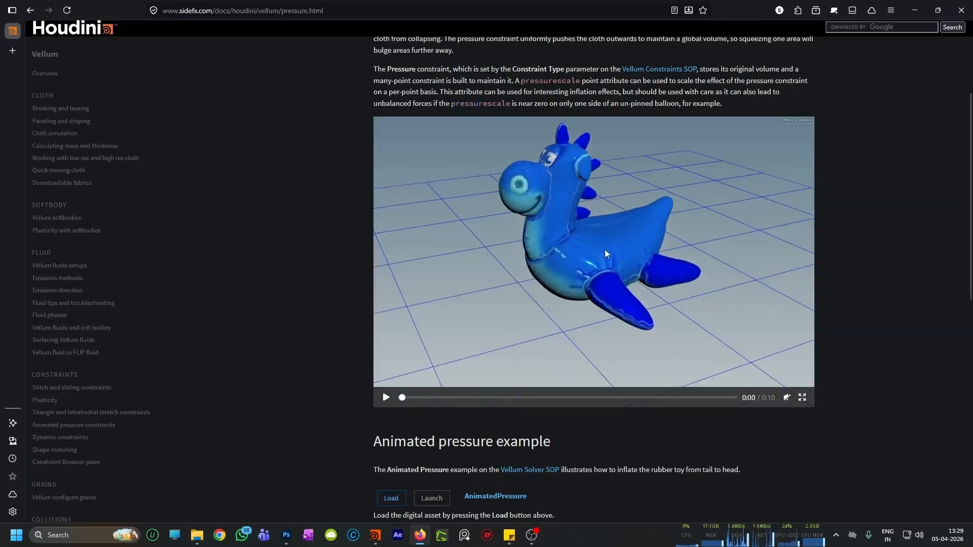
click(384, 397)
drag(403, 398, 737, 400)
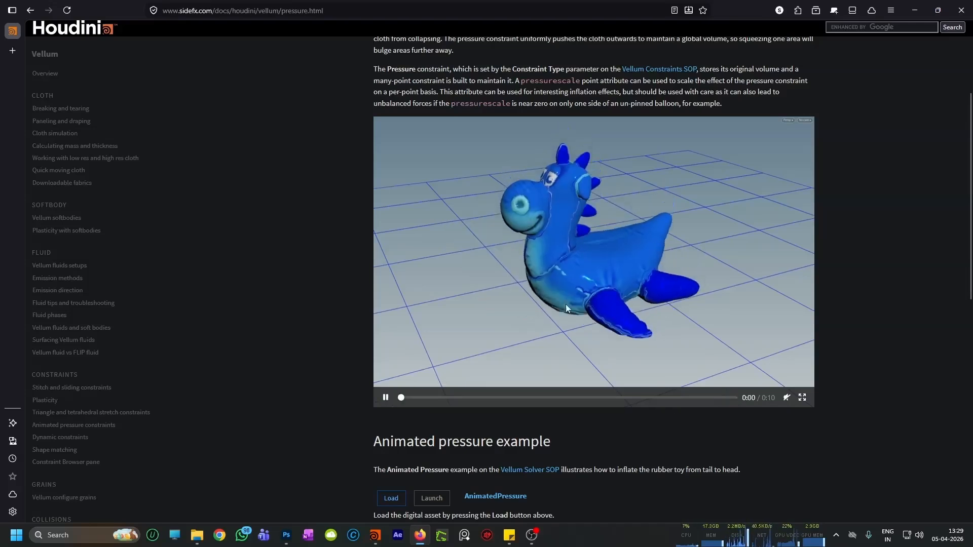
click(385, 398)
drag(679, 398, 735, 400)
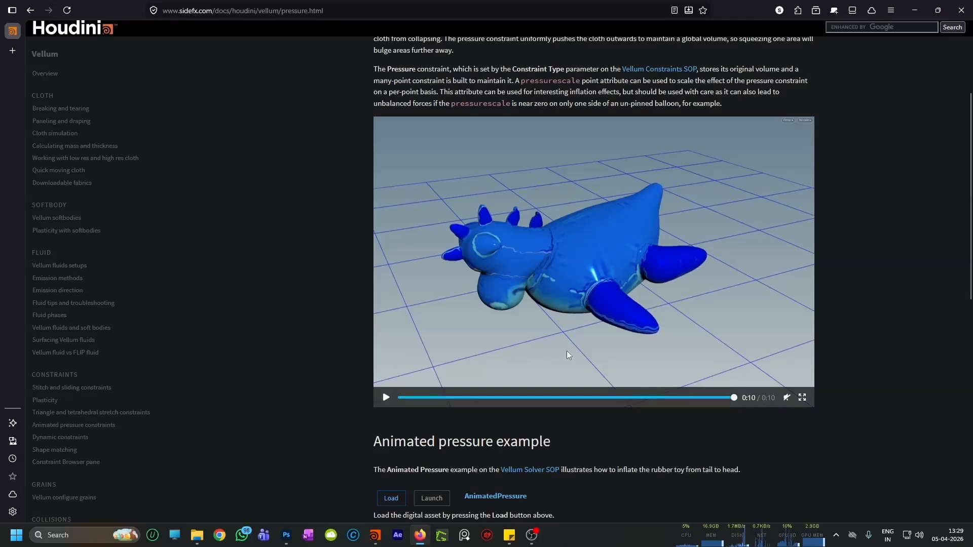
Step: Switch back to Houdini and enter vellumsolver1's inner forces network with its FORCE and SOURCE outputs
click(921, 9)
scroll(620, 377, down, 4)
scroll(626, 429, up, 5)
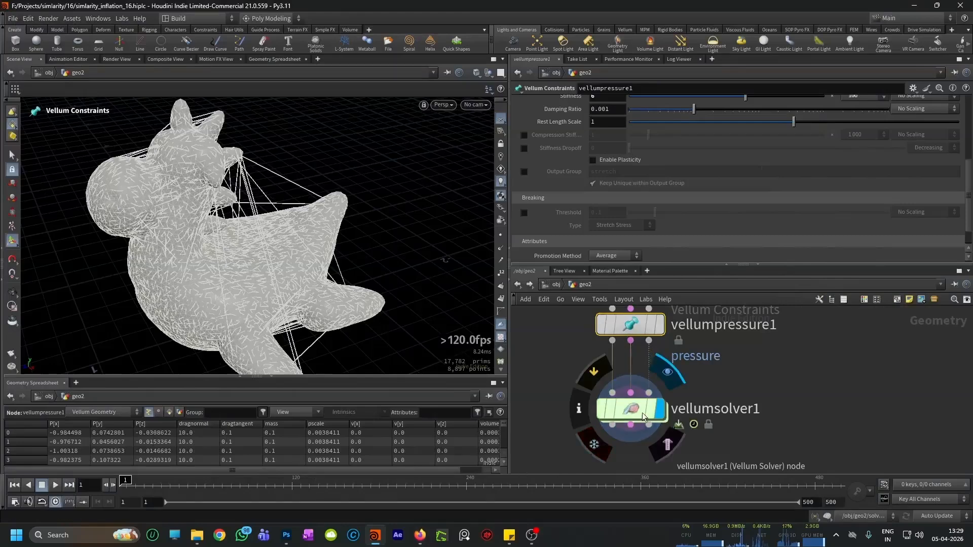
double_click(637, 413)
scroll(680, 408, up, 3)
scroll(680, 408, down, 5)
scroll(720, 350, up, 2)
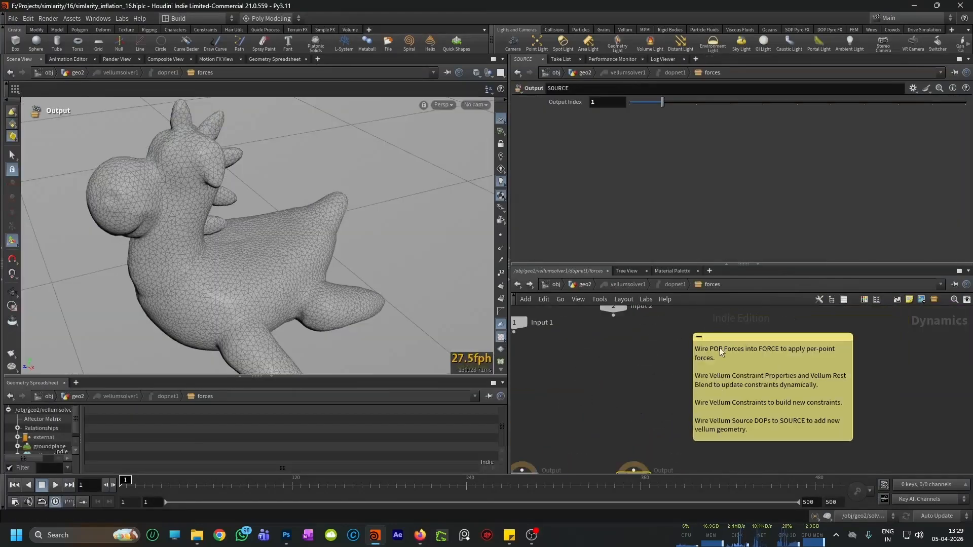
scroll(714, 351, down, 3)
scroll(613, 430, up, 3)
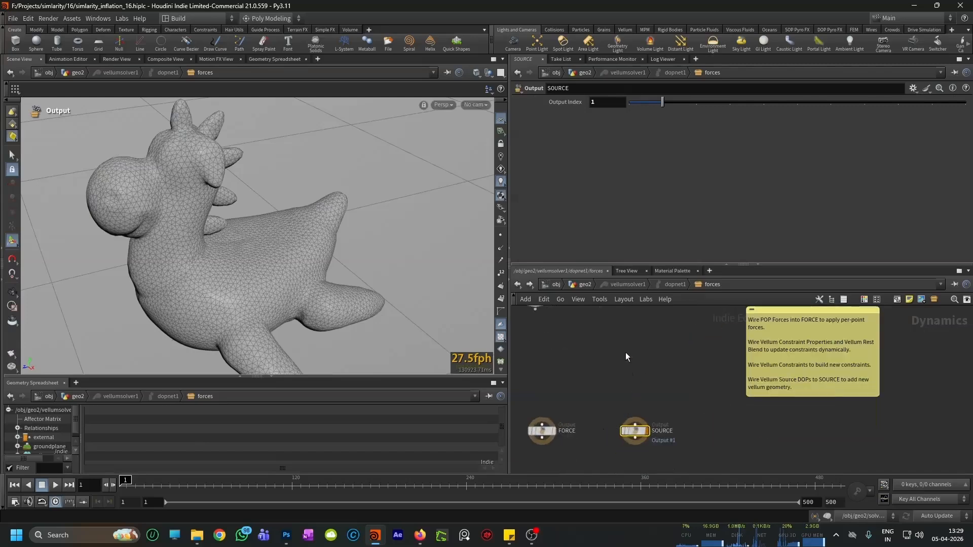
Step: Add a Geometry Wrangle to the forces network and wire it into the SOURCE output
key(Tab)
text(geo)
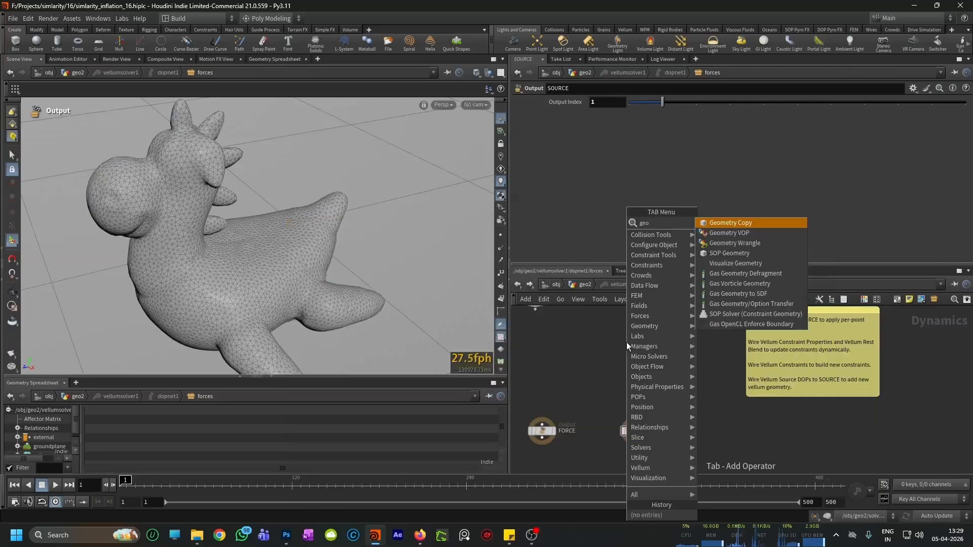
key(Down)
key(Down)
key(Return)
click(626, 342)
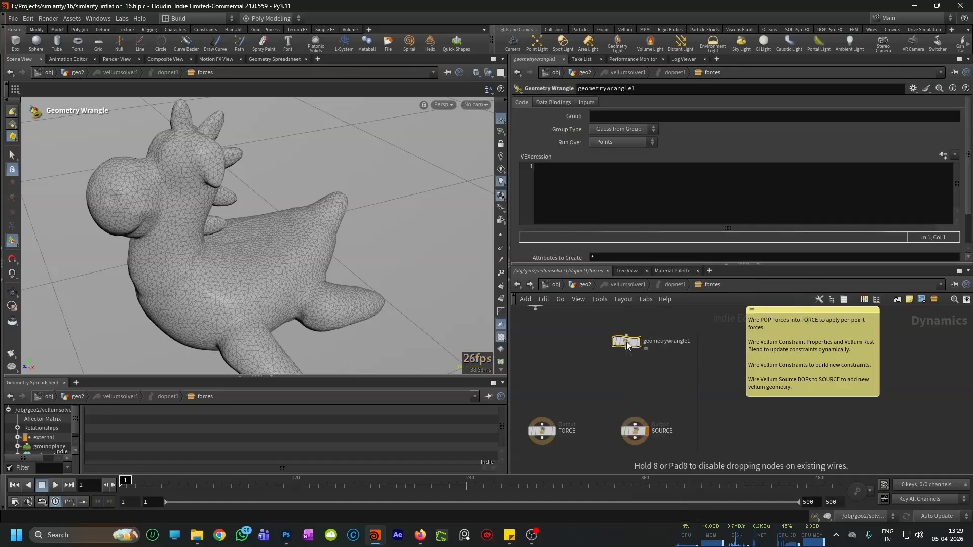
mouse_move(626, 349)
mouse_down()
mouse_move(635, 425)
mouse_move(635, 349)
mouse_up()
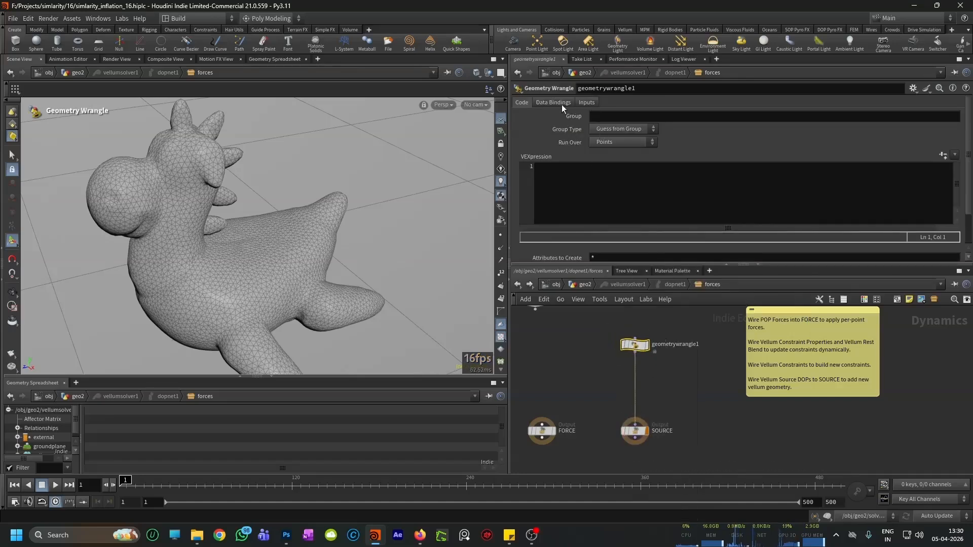
Step: Set the Geometry Wrangle's Input 1 to SOP with the path /obj/geo2/OUT_MASK
click(592, 102)
click(623, 116)
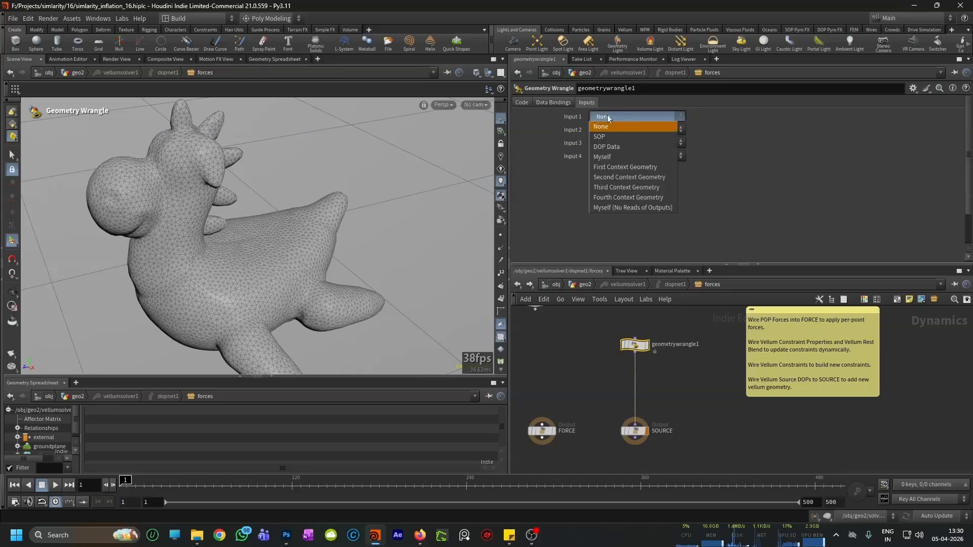
click(617, 137)
click(952, 130)
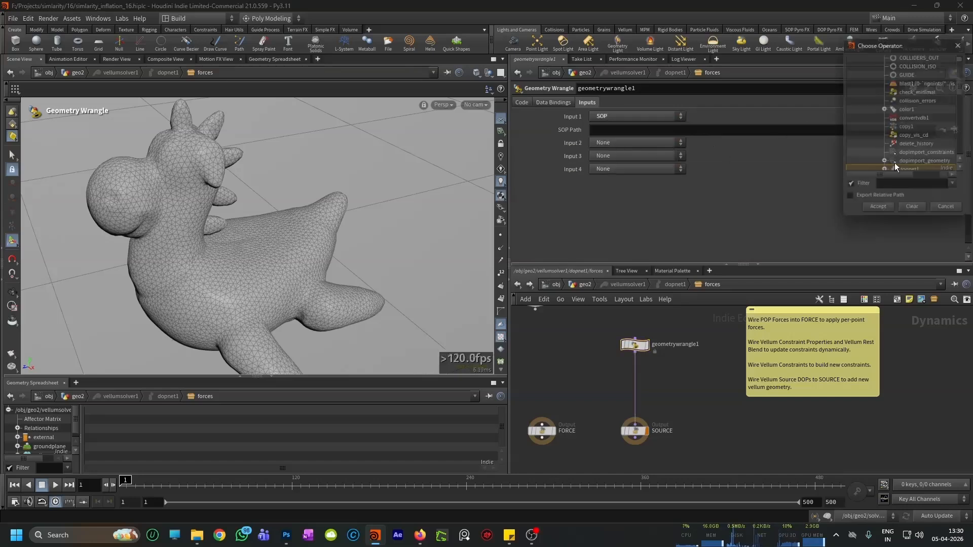
scroll(912, 132, up, 8)
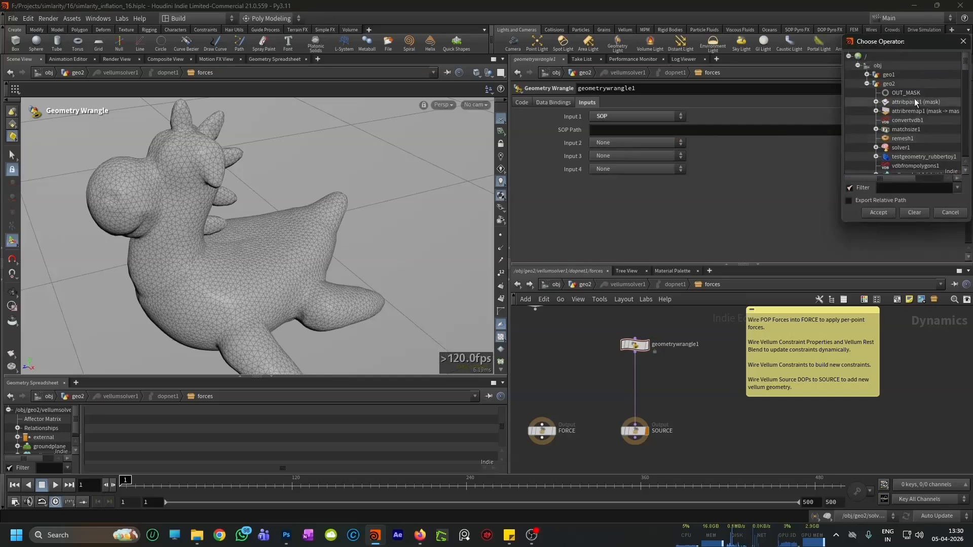
click(886, 211)
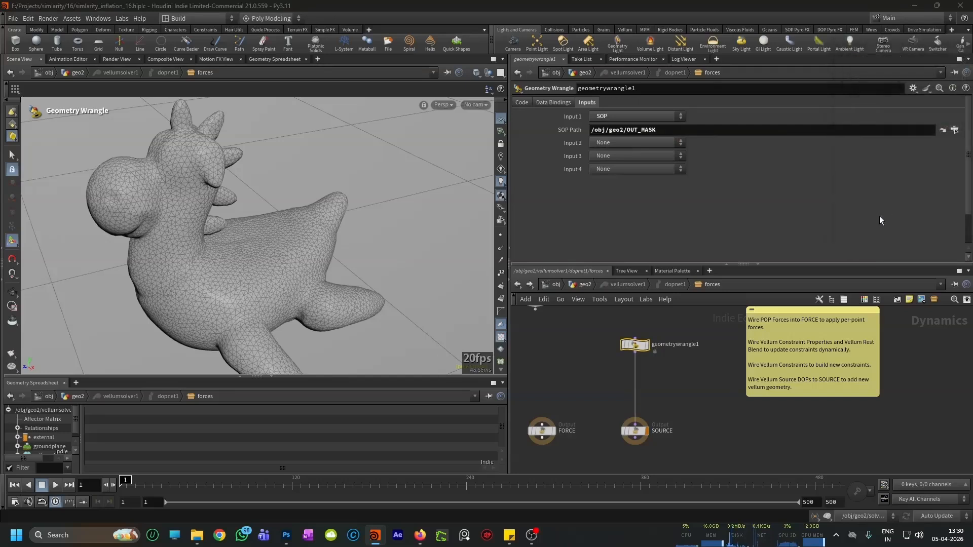
click(522, 103)
click(564, 175)
text(float p)
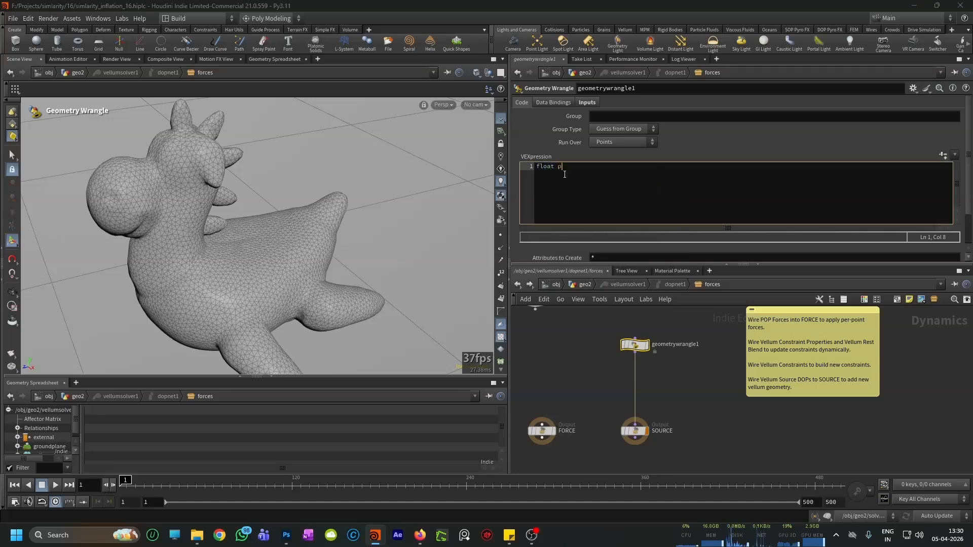
text(s = point)
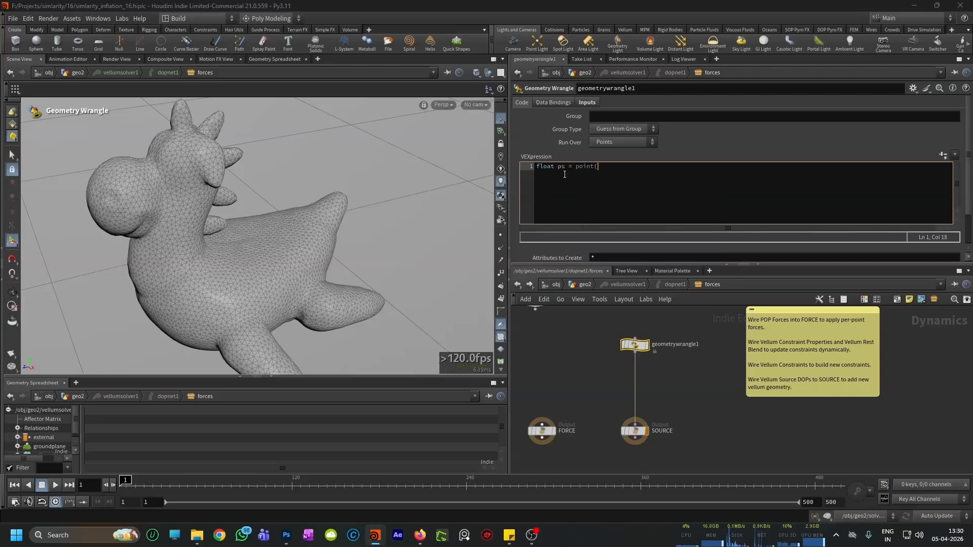
text((0,'mask',@ptnum);)
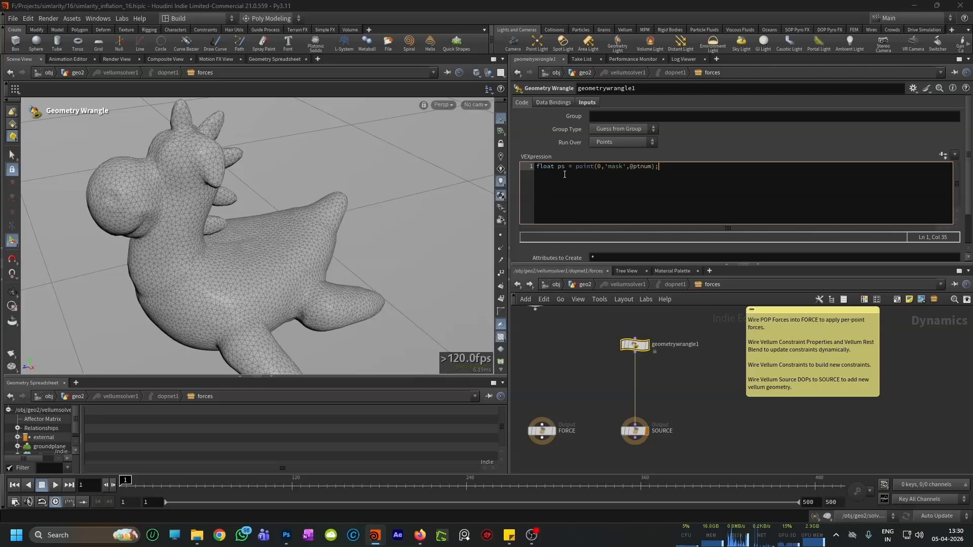
key(Return)
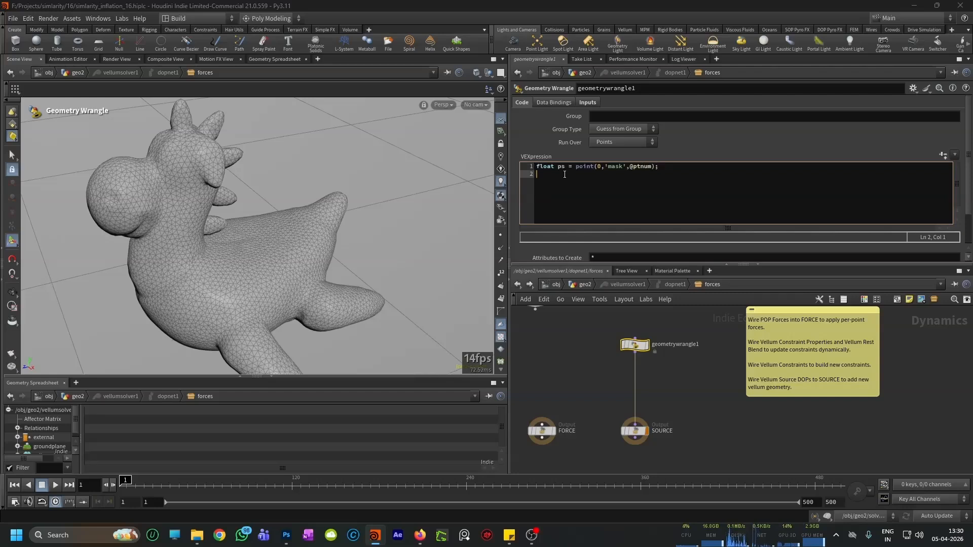
text(sures)
key(BackSpace)
text(cale = )
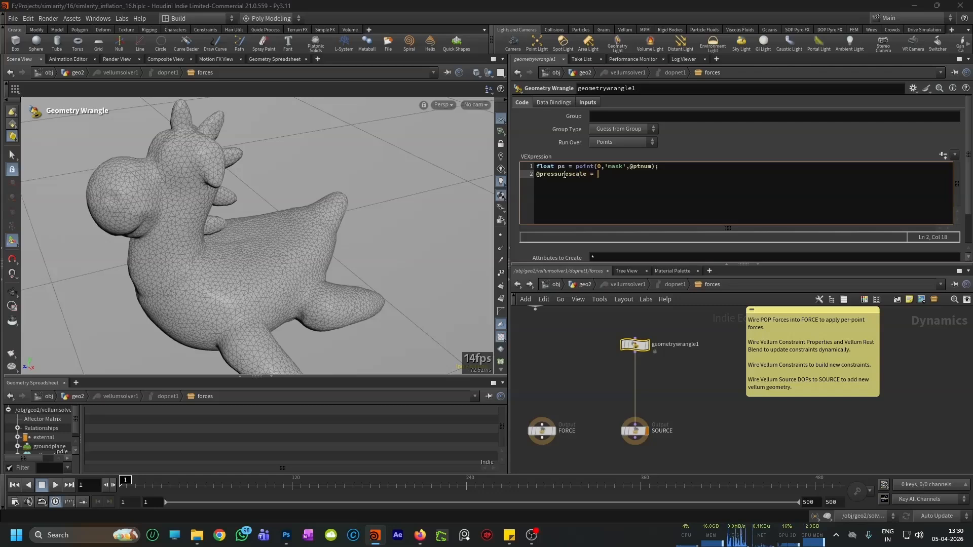
text(ps;)
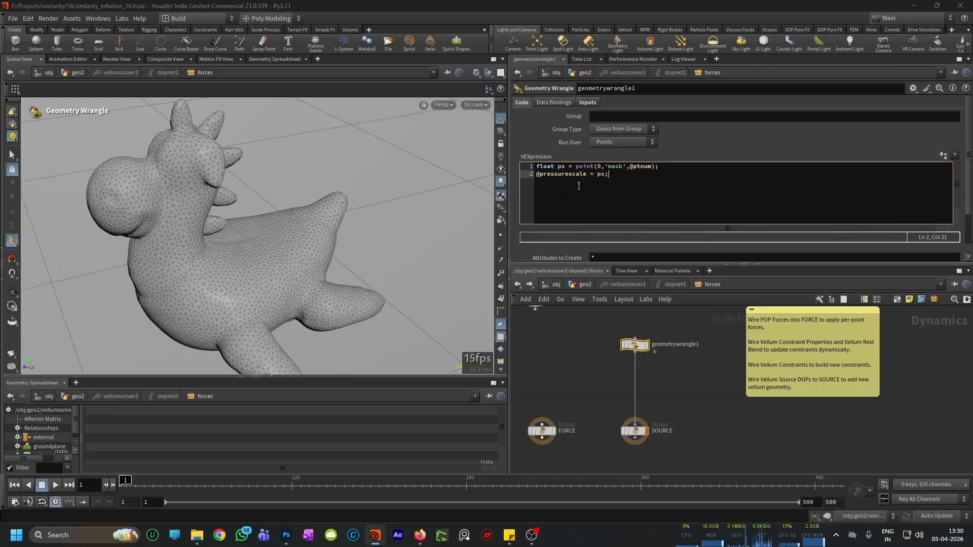
Step: Return to the geo2 network and review vellumpressure1's stretch settings and constraint display
scroll(635, 430, up, 3)
click(635, 430)
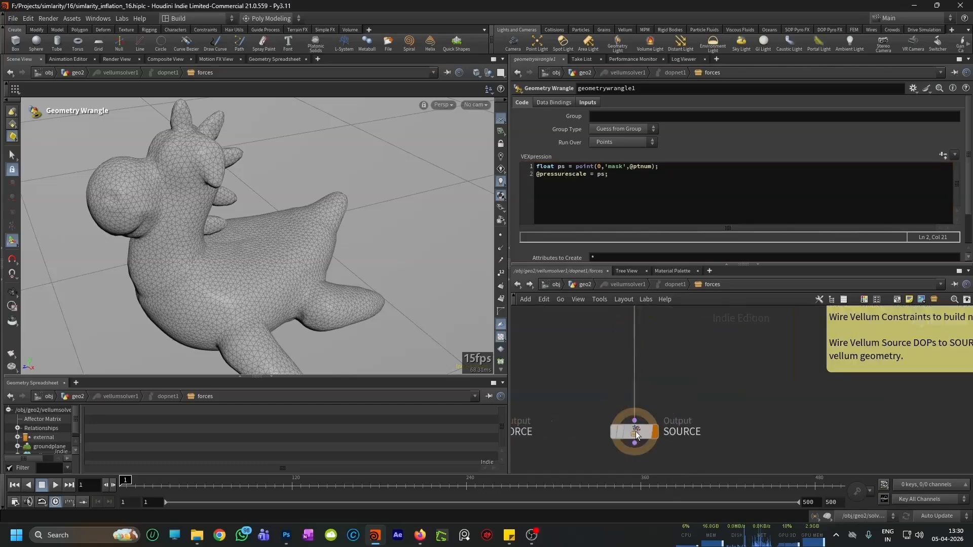
scroll(657, 406, down, 3)
click(517, 287)
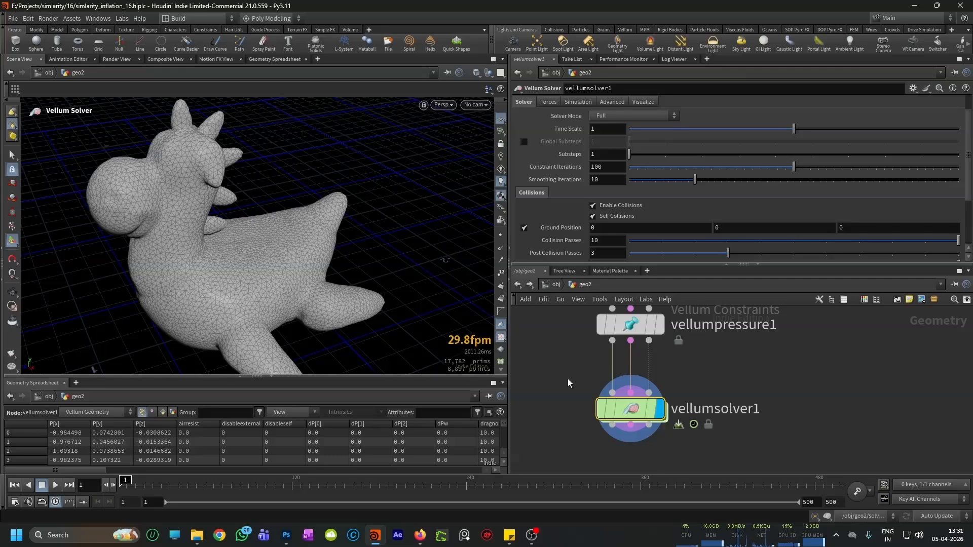
scroll(680, 369, down, 2)
scroll(680, 369, up, 2)
click(627, 336)
scroll(646, 230, up, 2)
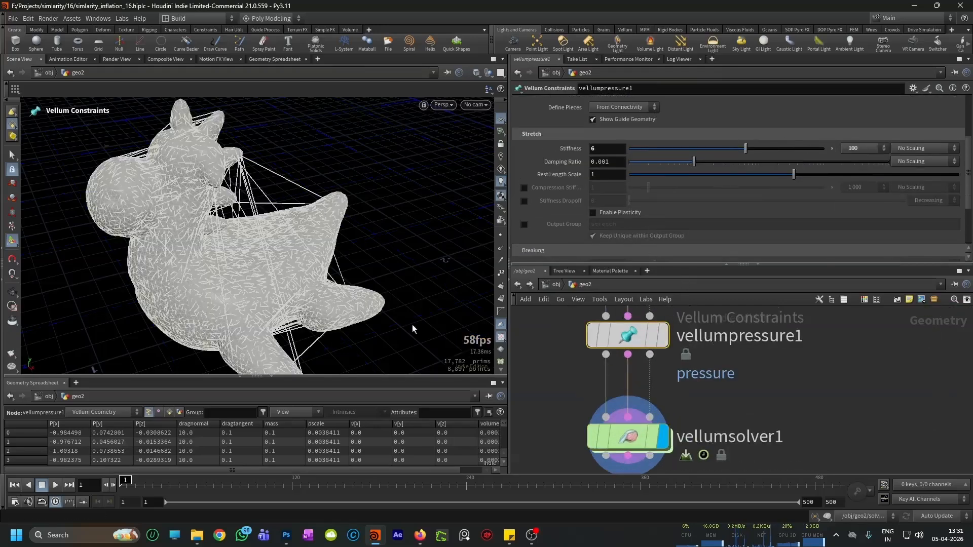
scroll(320, 285, down, 2)
Step: Play vellumsolver1's simulation to frame 100 and examine the toy's partial inflation
click(631, 439)
scroll(262, 265, down, 2)
scroll(262, 266, down, 1)
click(56, 485)
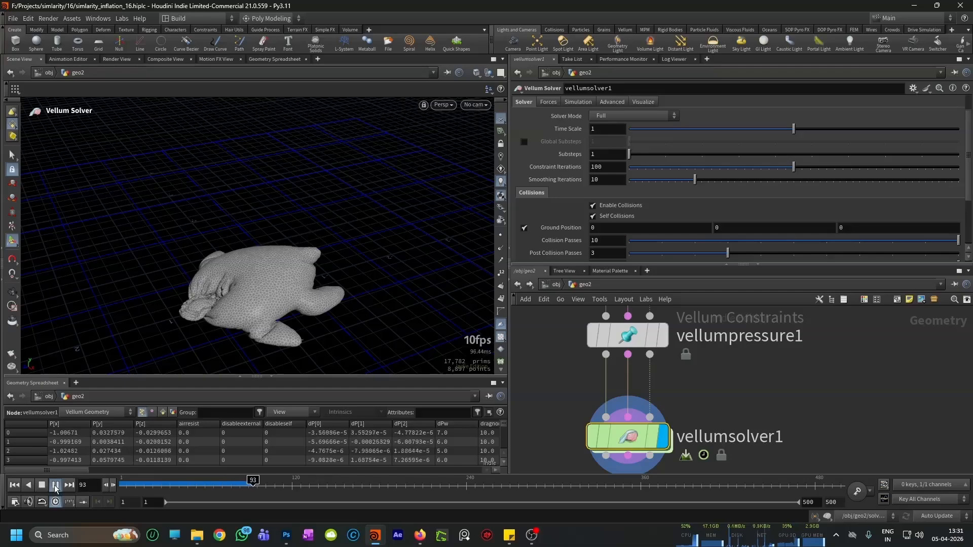
click(55, 487)
alt+right_drag(245, 303, 253, 298)
mouse_move(253, 299)
mouse_down()
mouse_move(304, 263)
mouse_move(326, 278)
mouse_move(260, 311)
mouse_up()
key(Escape)
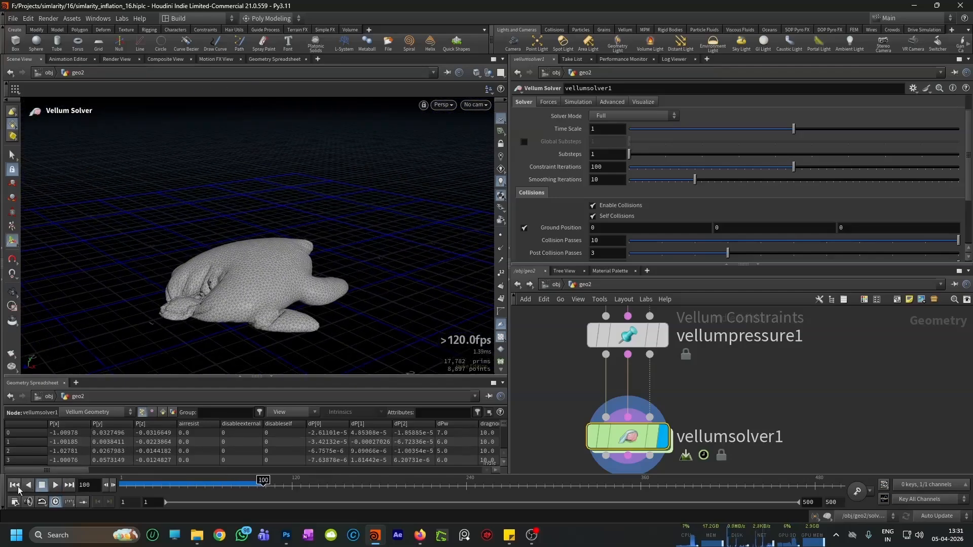
Step: Return the timeline to frame 1 and save the scene file
click(14, 485)
scroll(760, 395, down, 2)
key(ctrl+s)
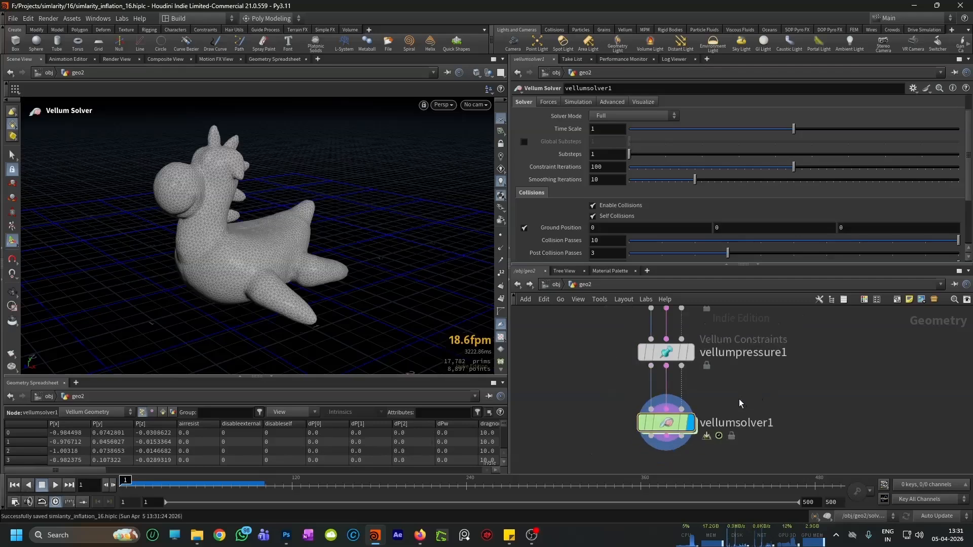
Step: Set the multiplier of vellumpressure1's stretch stiffness to 1e+10
scroll(719, 385, up, 2)
click(649, 365)
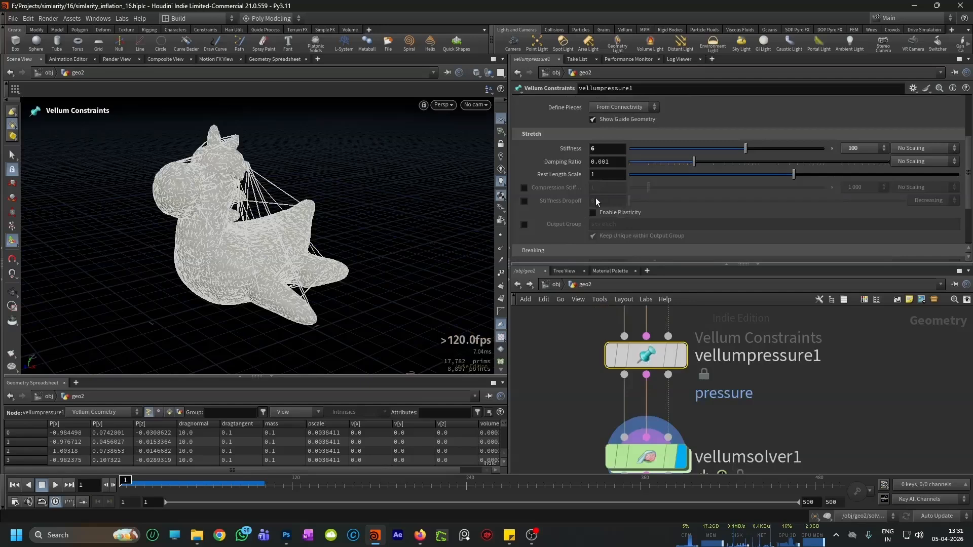
click(856, 148)
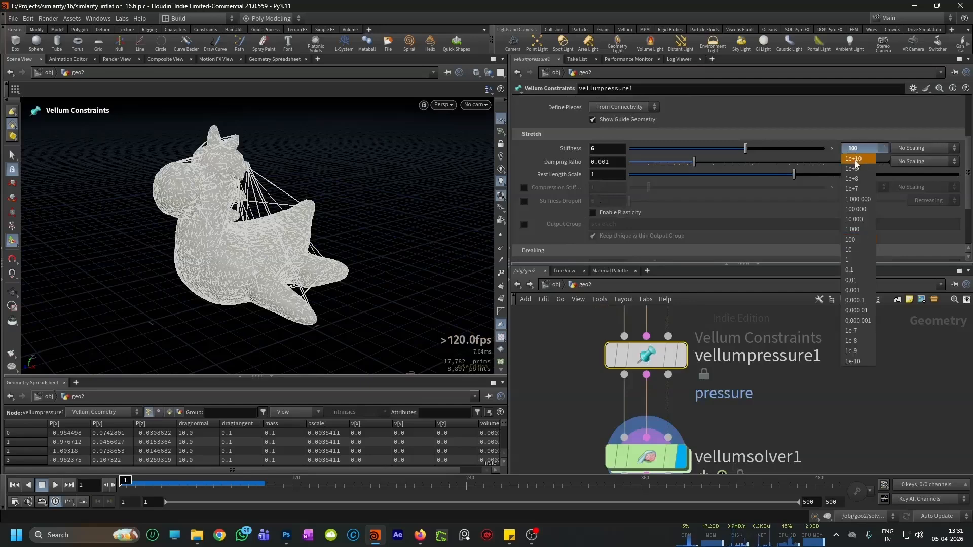
click(855, 161)
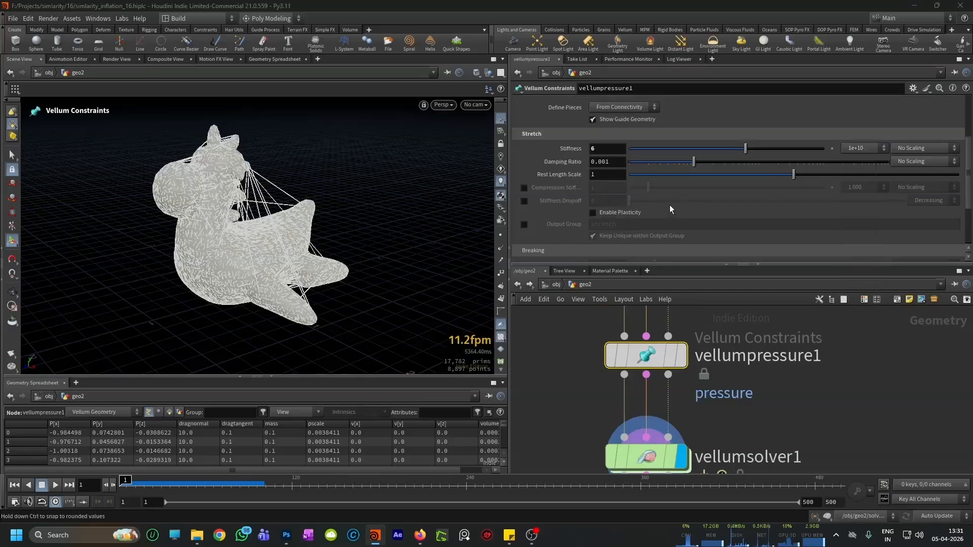
Step: Play vellumsolver1's simulation with the stiffer pressure and rewind to frame 1
scroll(717, 326, down, 2)
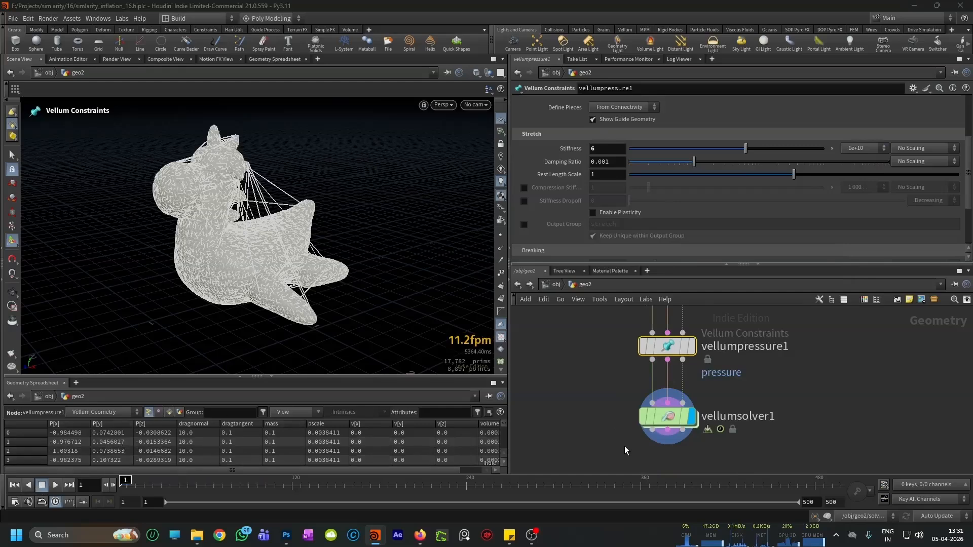
click(659, 416)
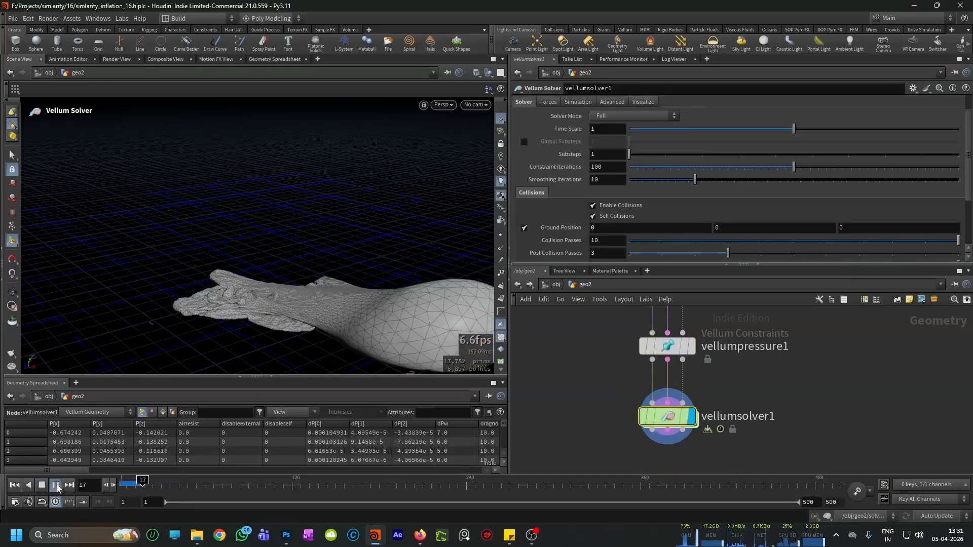
click(14, 485)
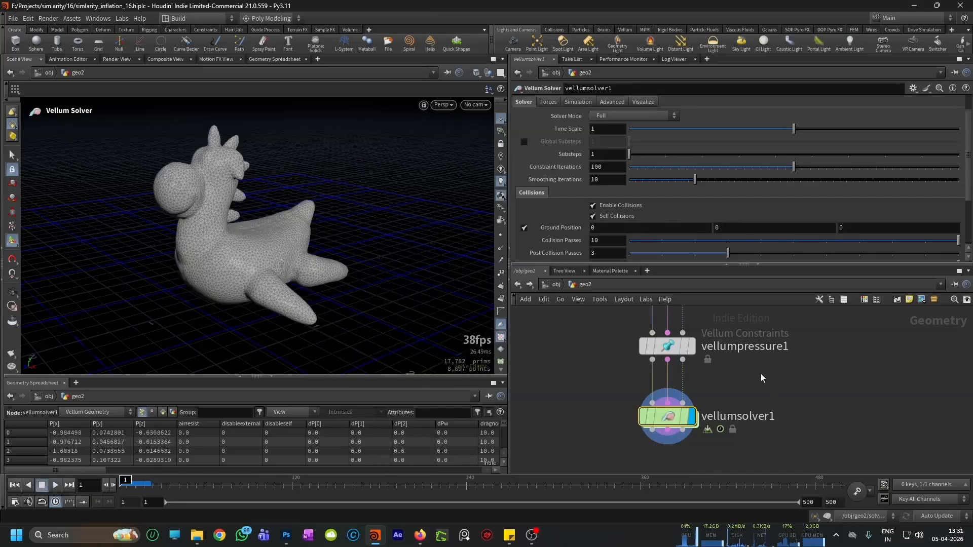
Step: Open solver1's internal network, add a Switch node, and move attribtransfer1, attribwrangle1 and OUT down to make room for it
scroll(750, 370, down, 5)
scroll(713, 391, up, 2)
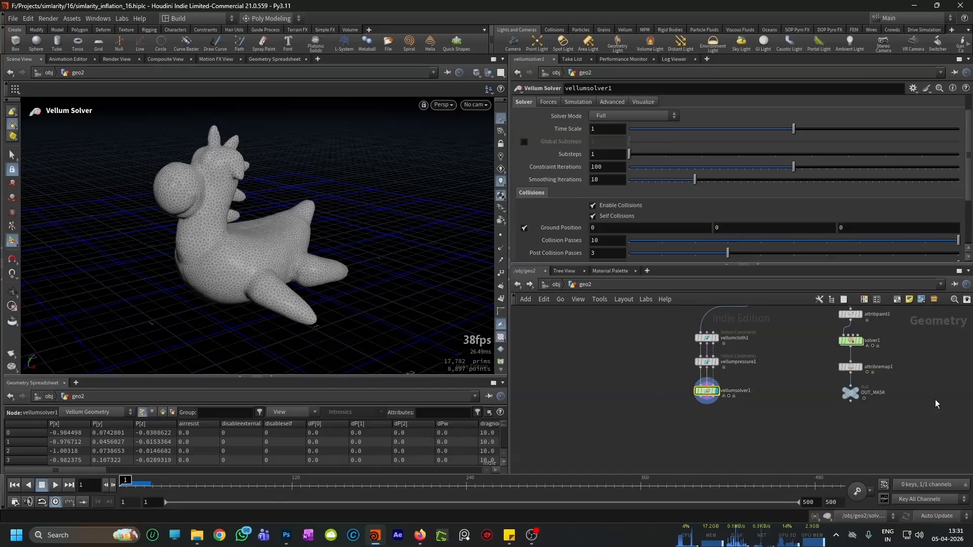
scroll(831, 363, up, 3)
double_click(826, 357)
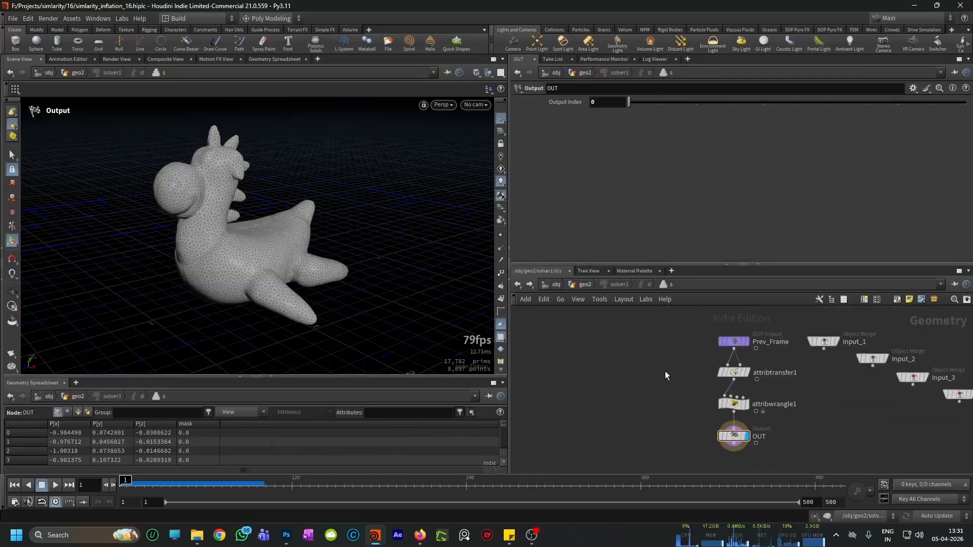
key(Tab)
text(swit)
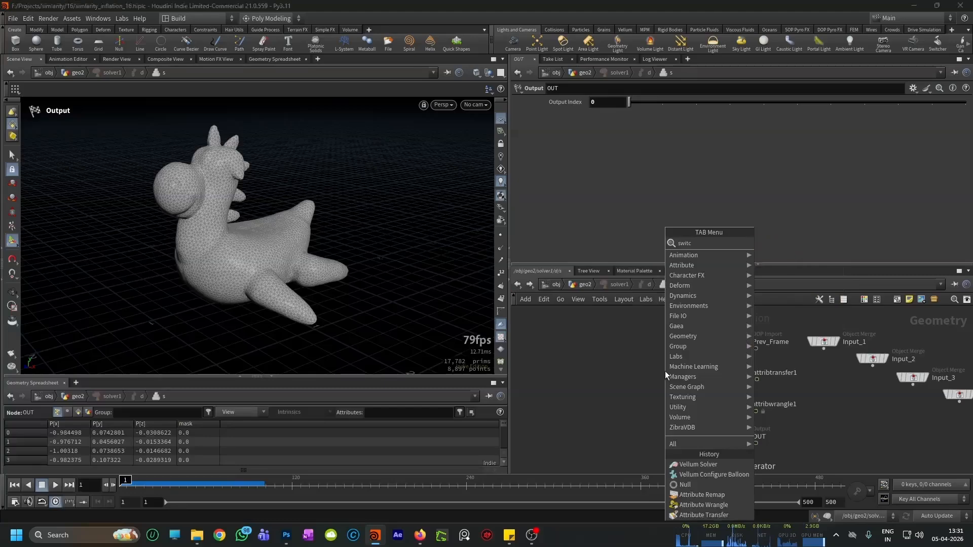
text(c)
key(Return)
scroll(667, 377, down, 2)
drag(709, 430, 710, 407)
scroll(688, 382, up, 2)
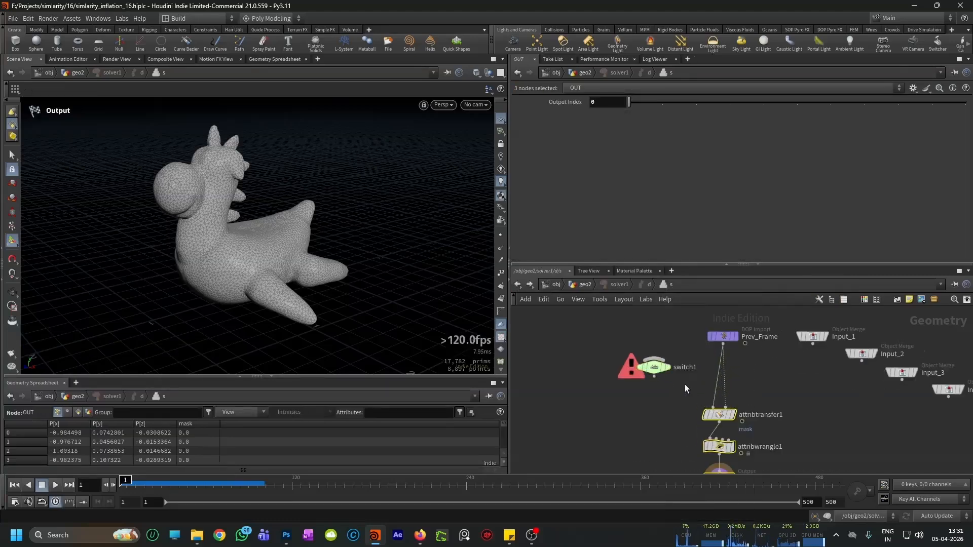
Step: Wire switch1 into attribtransfer1's first input and connect Input_1 to switch1
click(688, 387)
drag(654, 376, 713, 409)
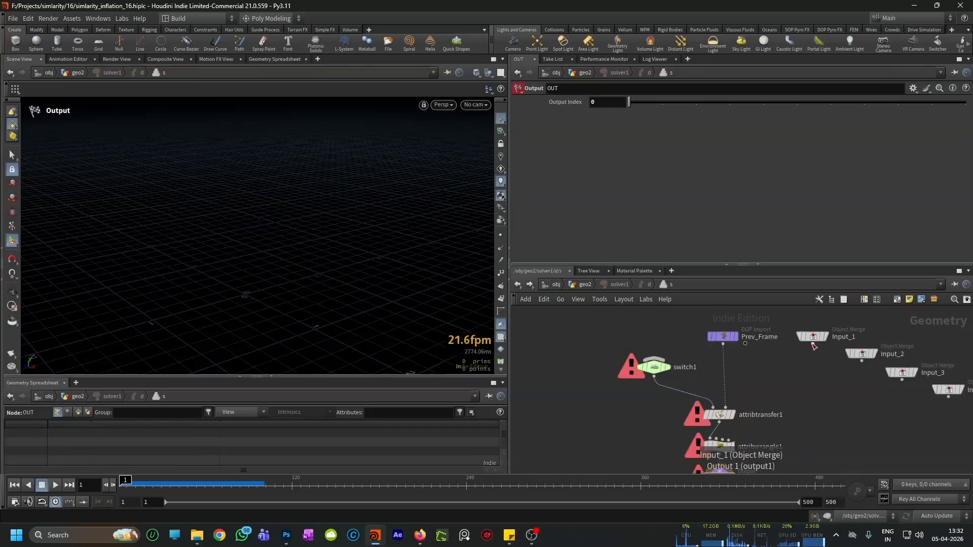
click(520, 284)
scroll(844, 375, down, 2)
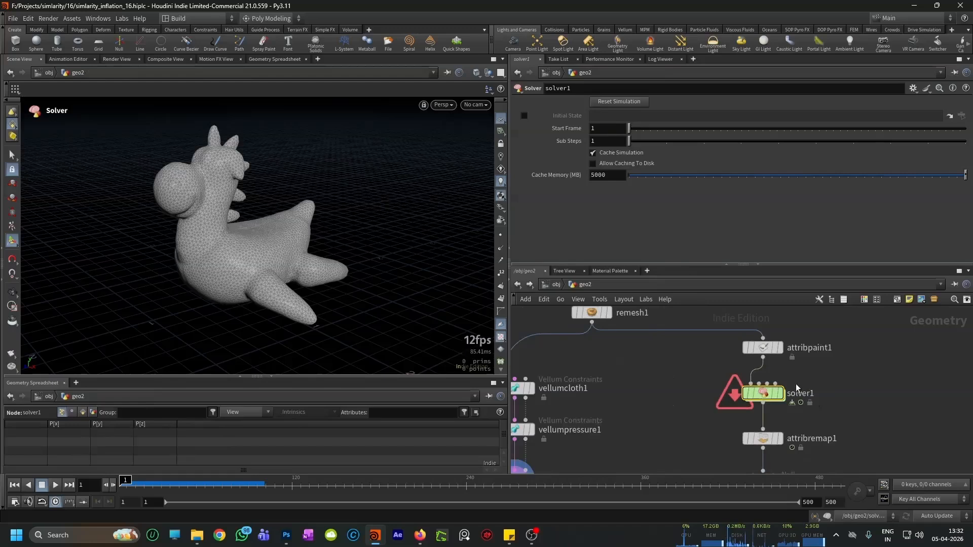
scroll(826, 370, up, 2)
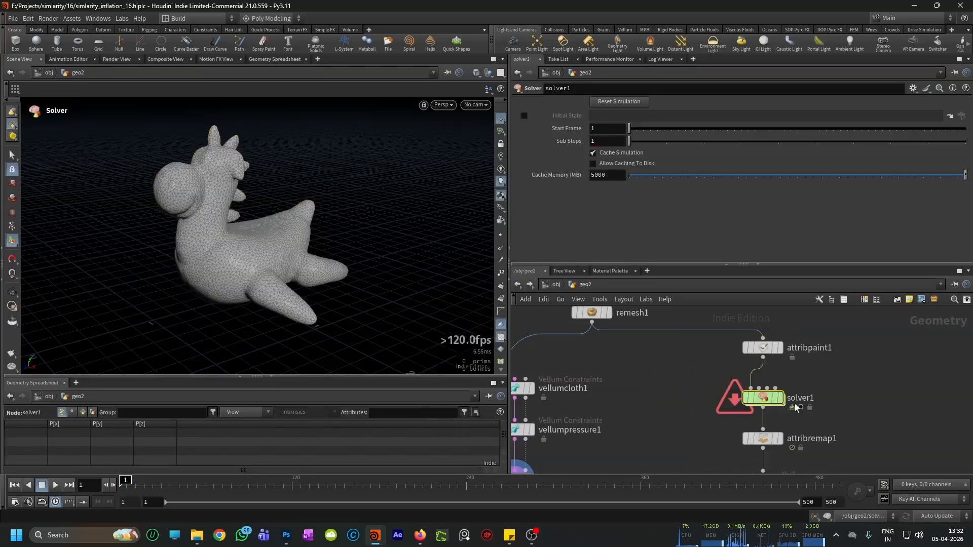
double_click(763, 398)
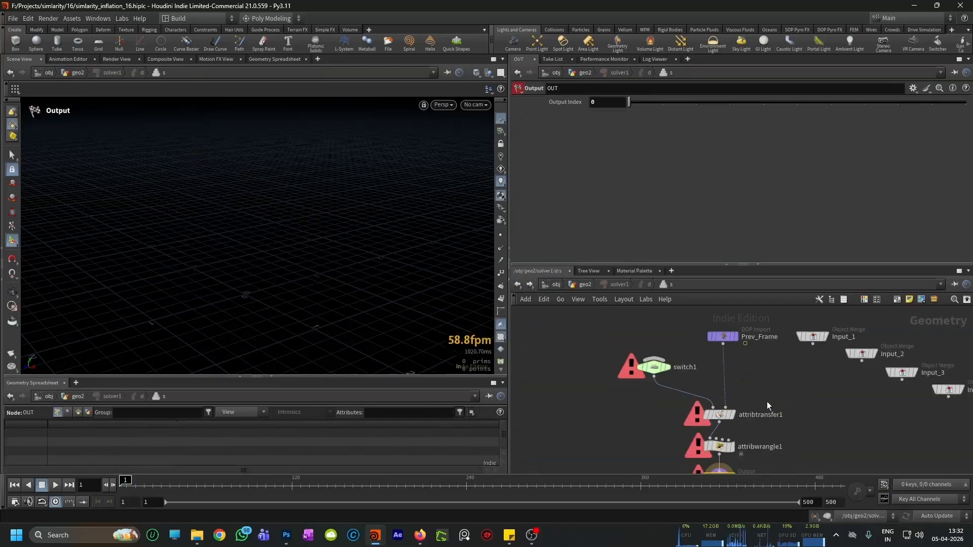
drag(814, 337, 654, 370)
Step: Add a Null node beside Prev_Frame, connect it as switch1's second input, and reposition Input_1
key(Tab)
text(null)
key(Return)
click(591, 378)
drag(592, 389, 667, 347)
click(635, 377)
drag(637, 315, 607, 334)
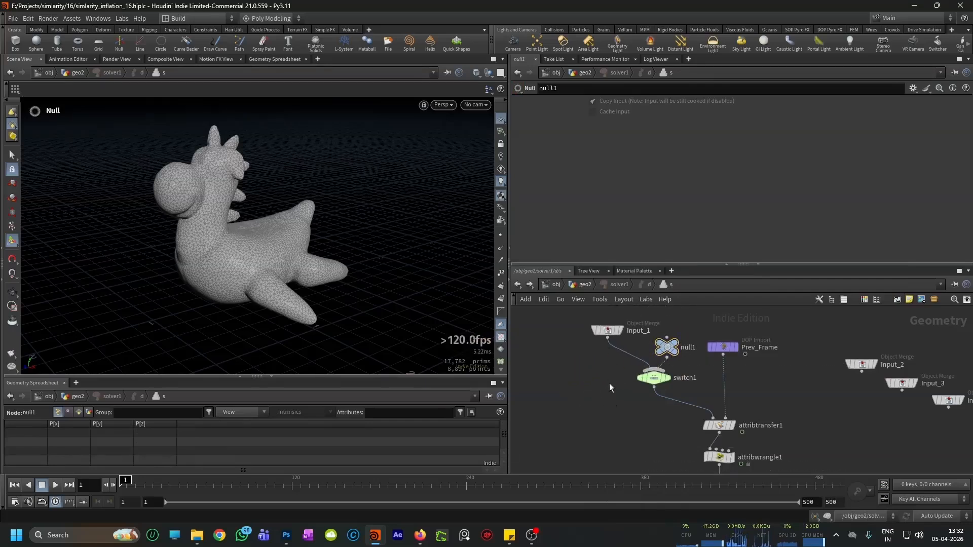
Step: Set switch1's Select Input to the expression $FF>30
click(651, 378)
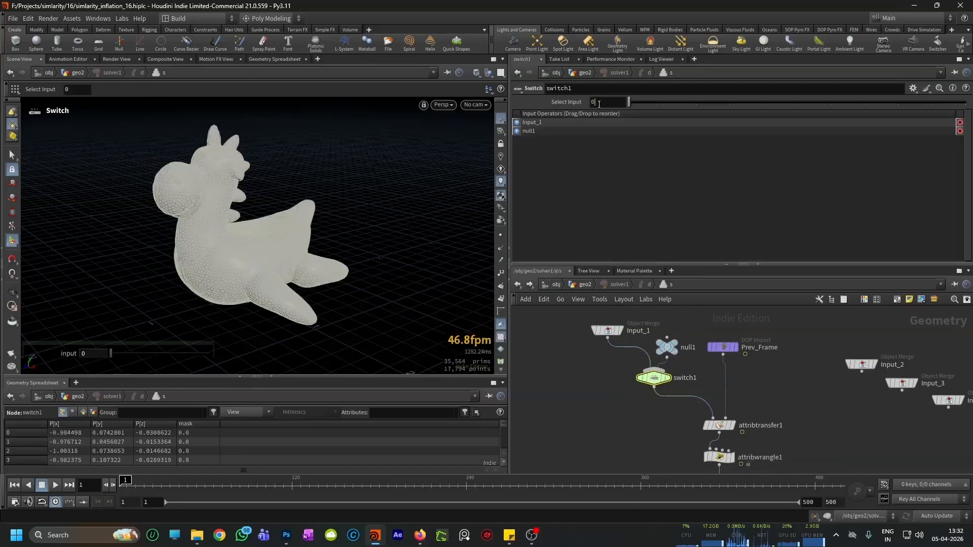
text(F>30)
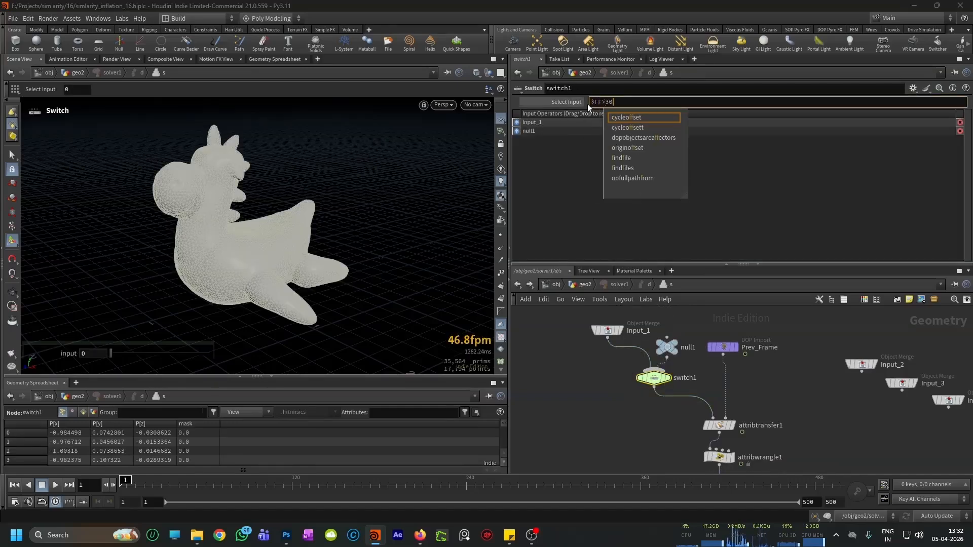
key(Return)
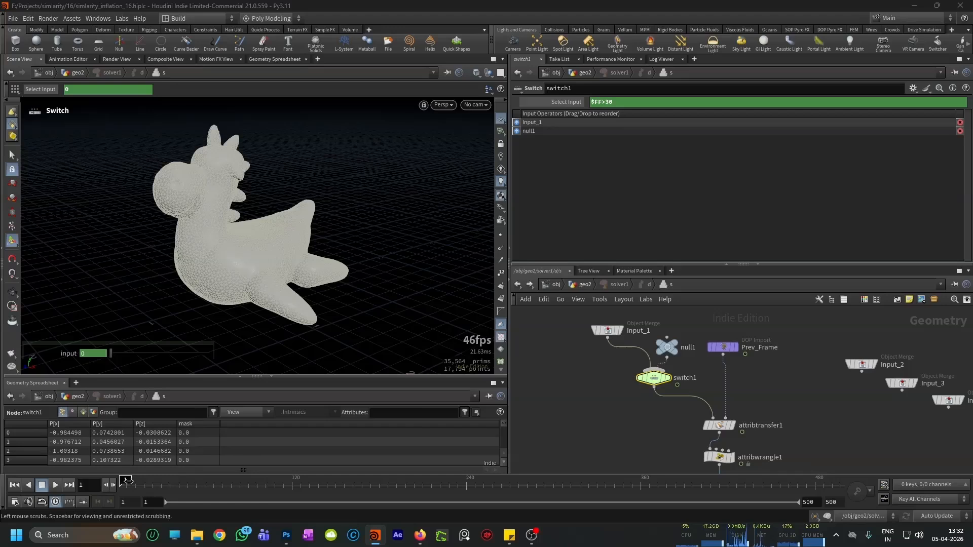
Step: Display switch1 and play past frame 30, scrubbing back to frame 17, to check which input it outputs
scroll(659, 375, up, 3)
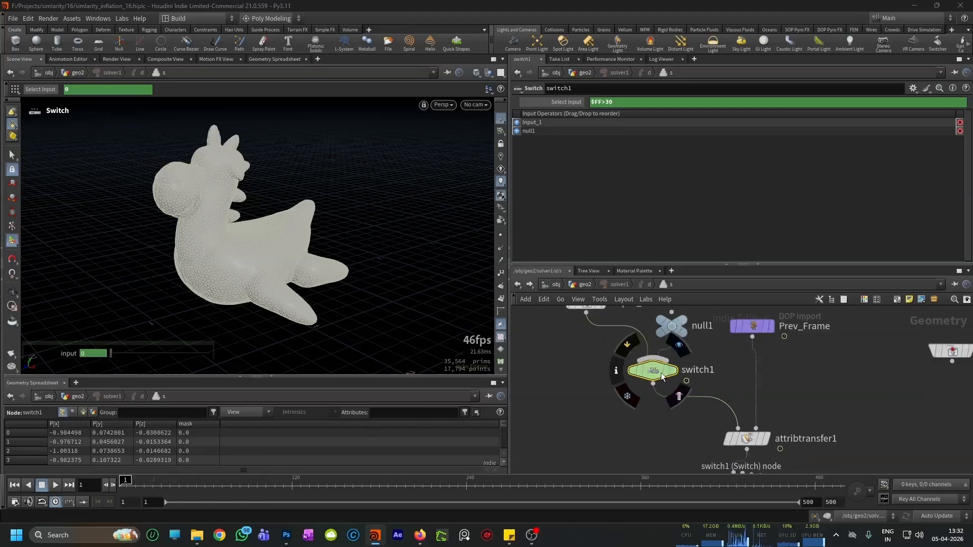
scroll(609, 386, down, 4)
scroll(616, 367, up, 4)
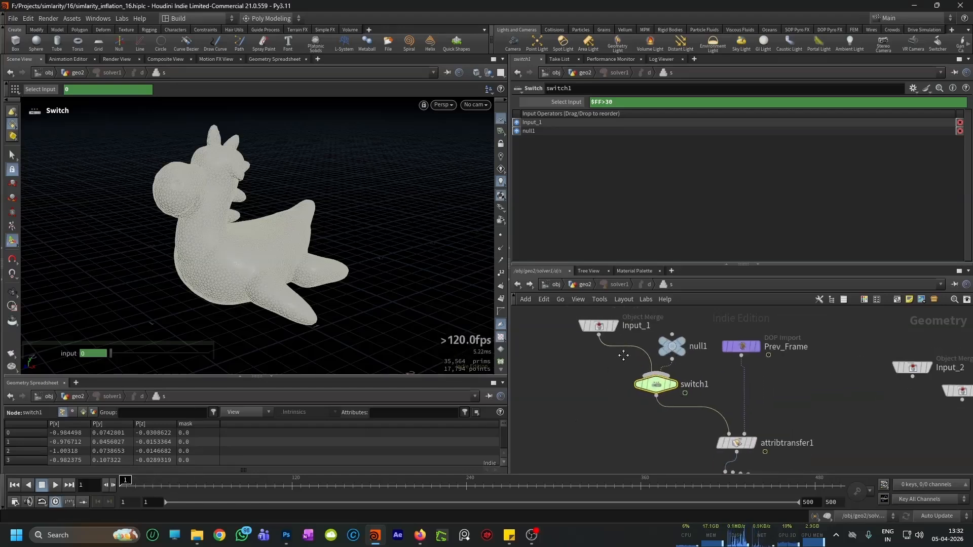
scroll(612, 368, down, 4)
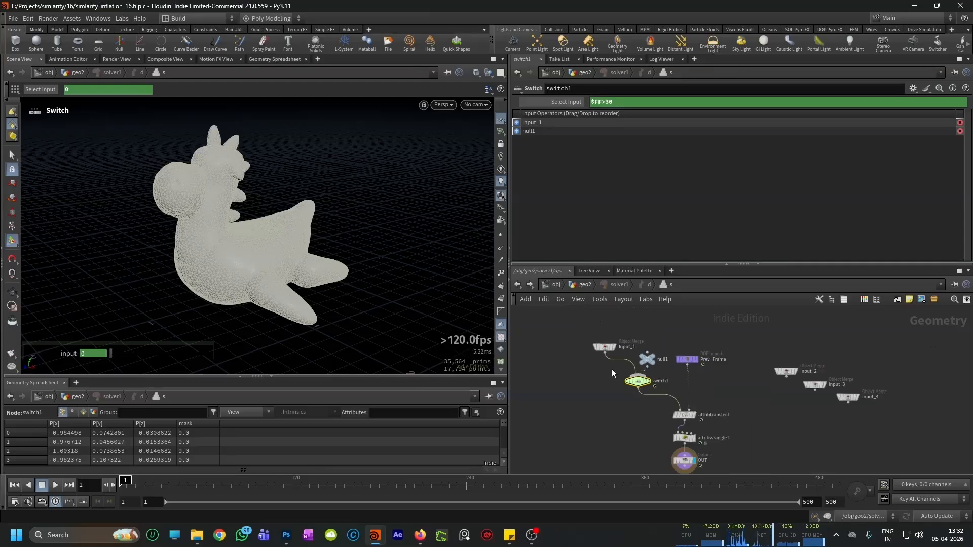
scroll(652, 358, up, 3)
click(644, 353)
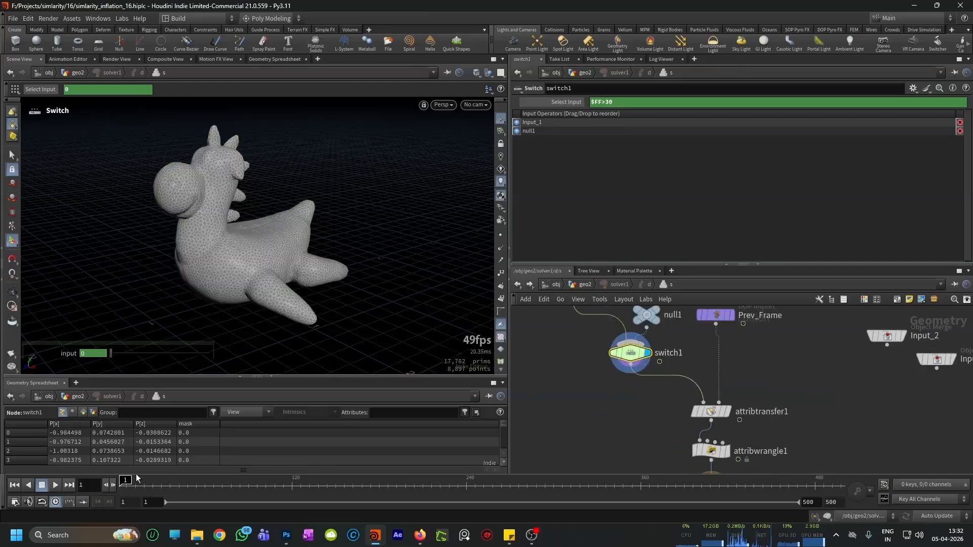
click(56, 486)
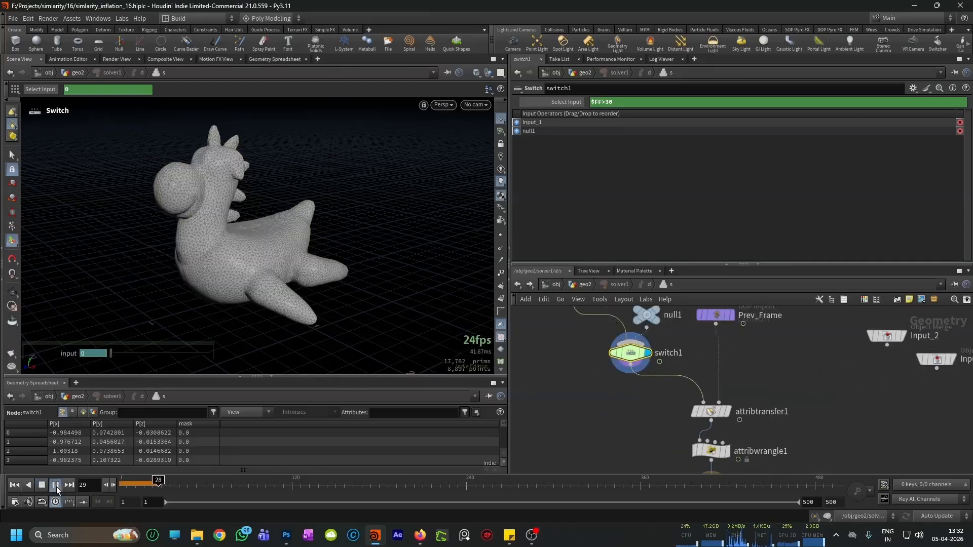
click(566, 102)
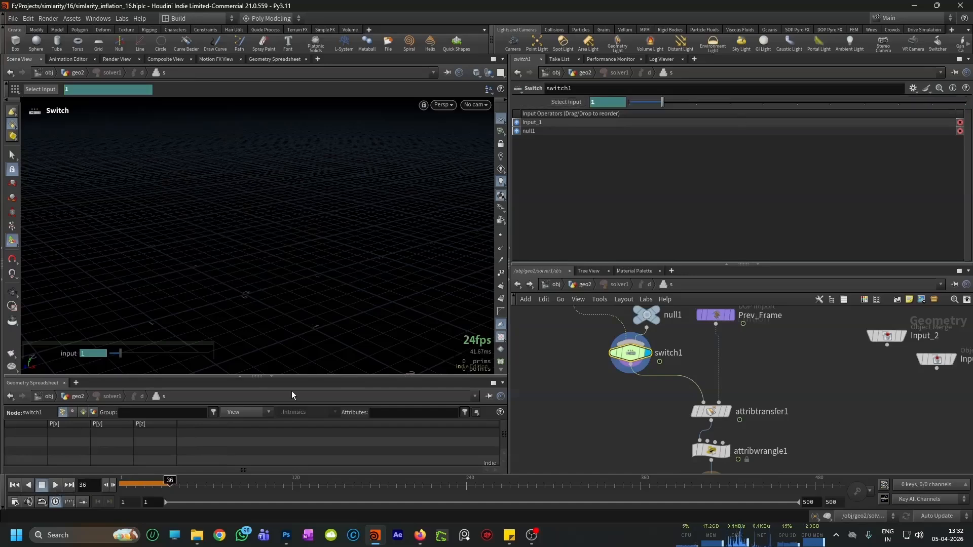
drag(182, 479, 142, 485)
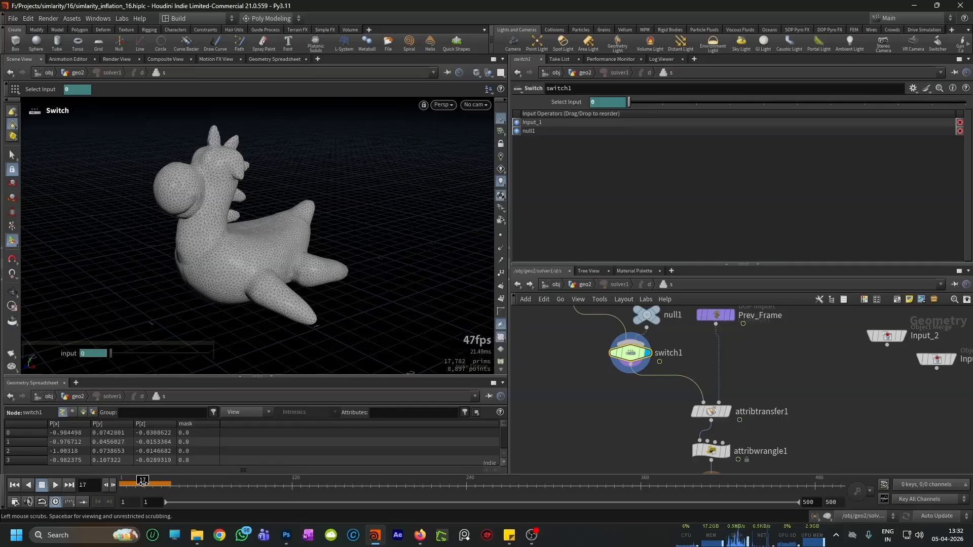
Step: Scrub to frame 31 and reorder switch1's inputs so null1 comes before Input_1
middle_drag(621, 387, 627, 405)
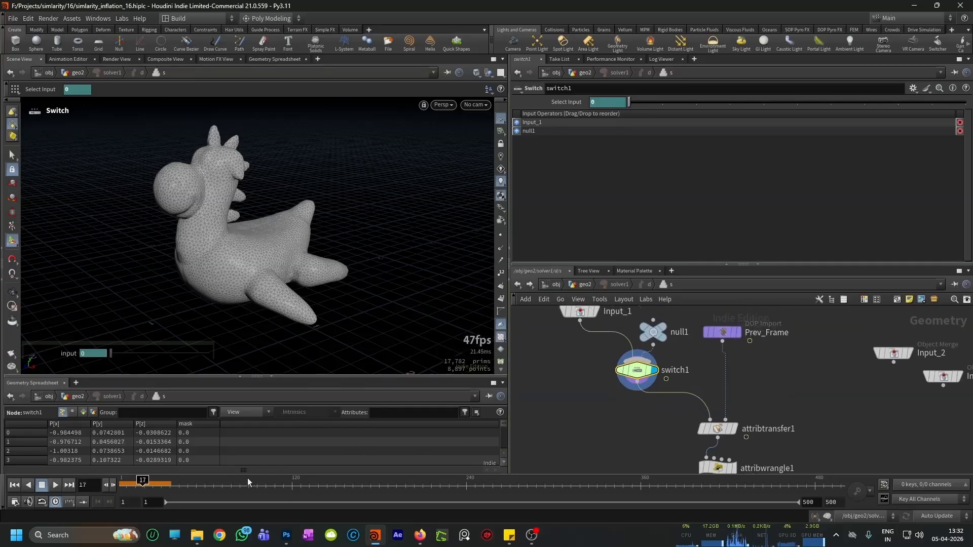
drag(142, 481, 165, 492)
click(516, 131)
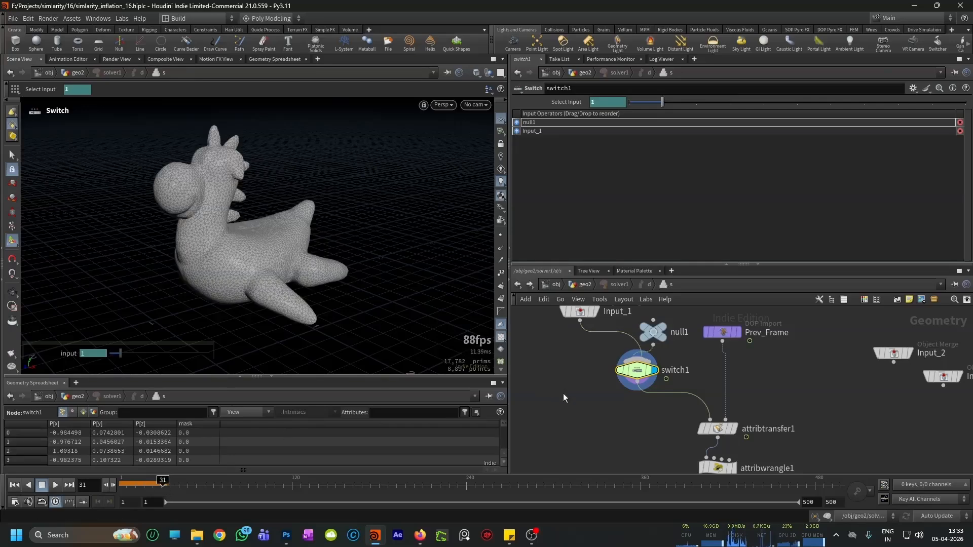
Step: Select the OUT node of the solver network and display its result
scroll(660, 399, down, 3)
scroll(651, 368, up, 1)
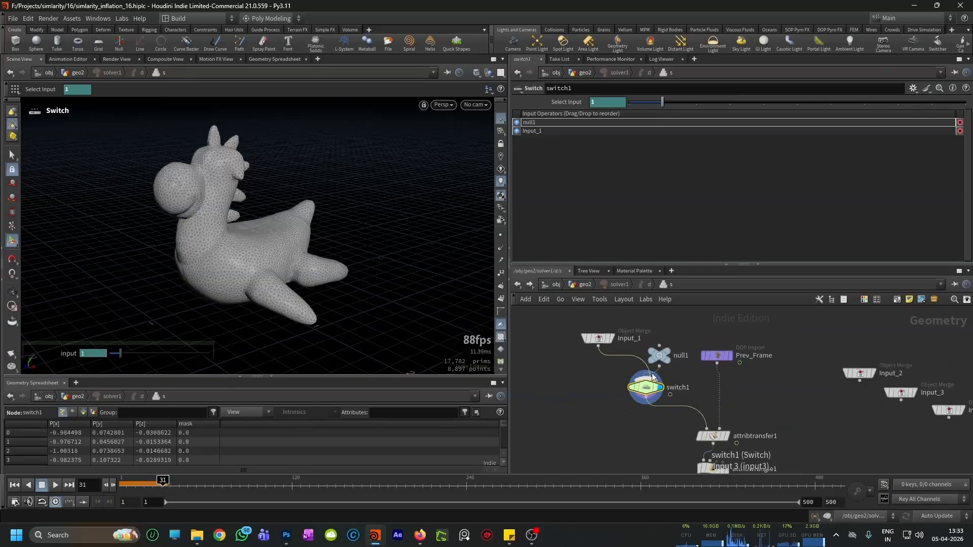
scroll(675, 432, down, 2)
middle_drag(675, 436, 680, 385)
scroll(675, 397, up, 4)
click(740, 432)
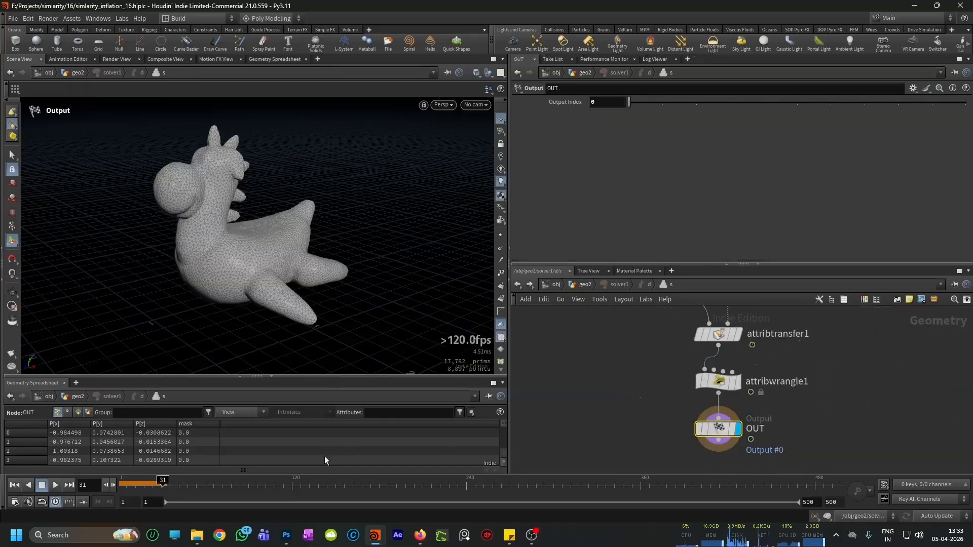
Step: Rewind to frame 1, inspect OUT's node information, and play to frame 55 to examine the mask's delayed spread
click(14, 485)
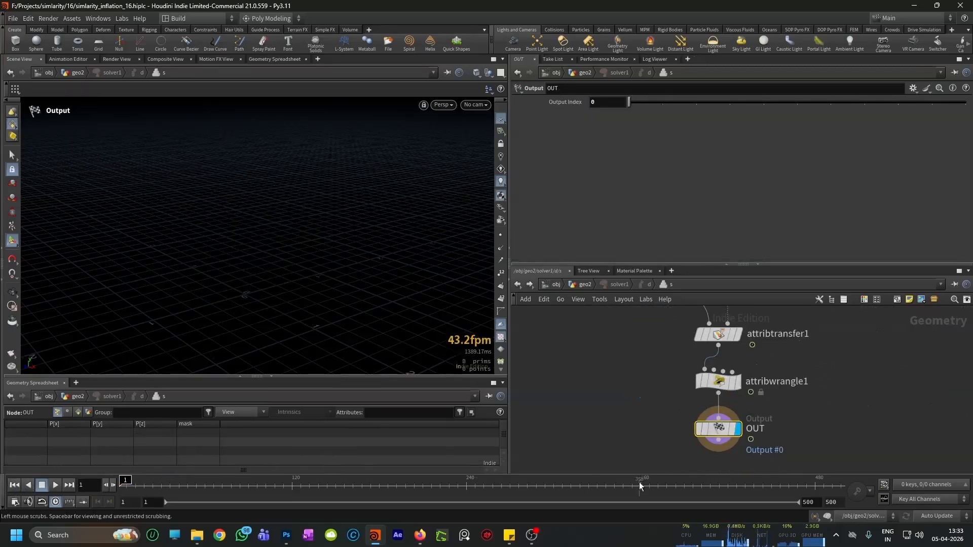
middle_click(719, 428)
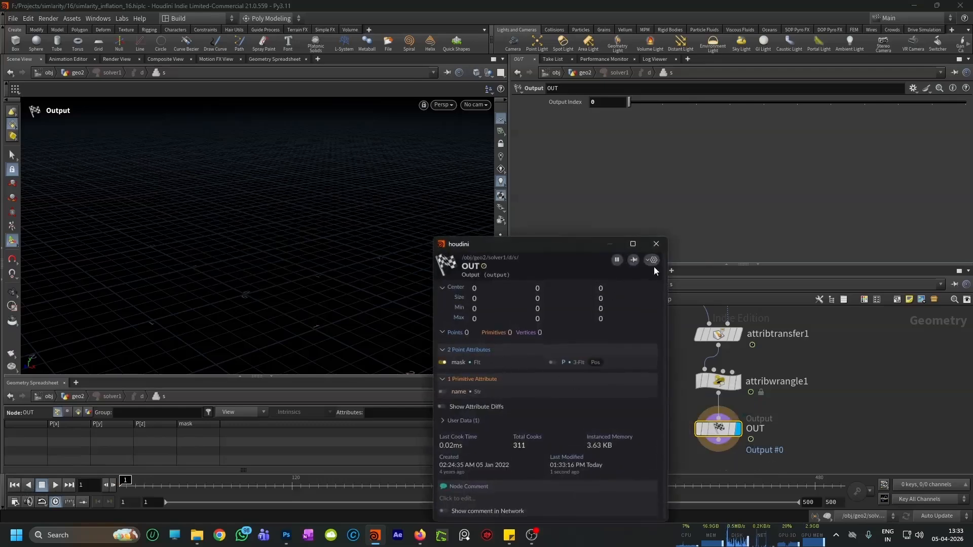
click(56, 486)
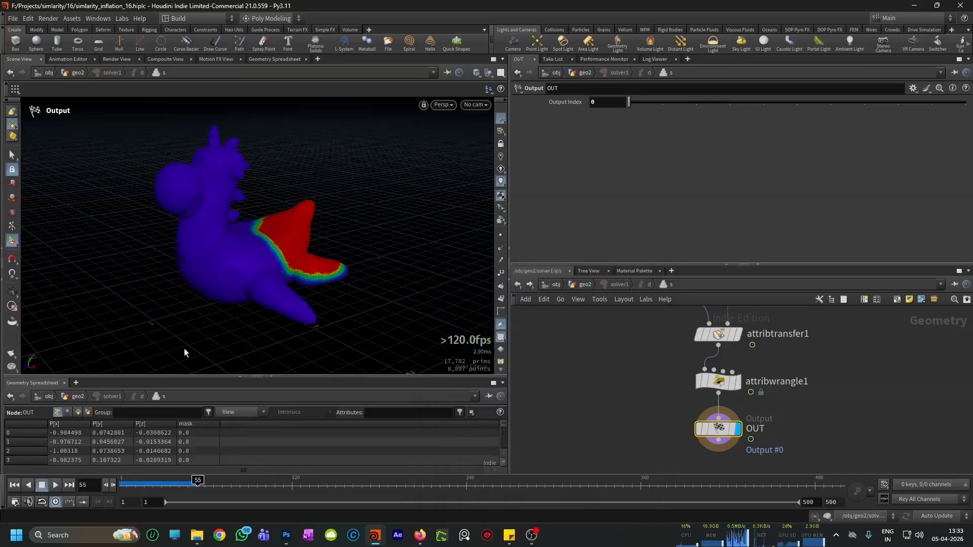
alt+drag(306, 216, 261, 276)
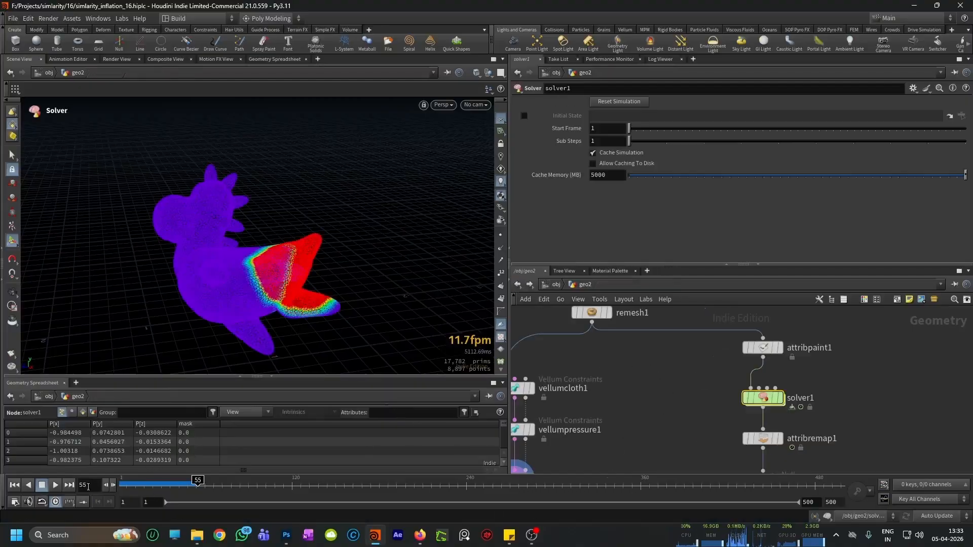
Step: Return the timeline to frame 1 and select vellumsolver1 in the geo2 network
click(17, 485)
scroll(657, 410, down, 5)
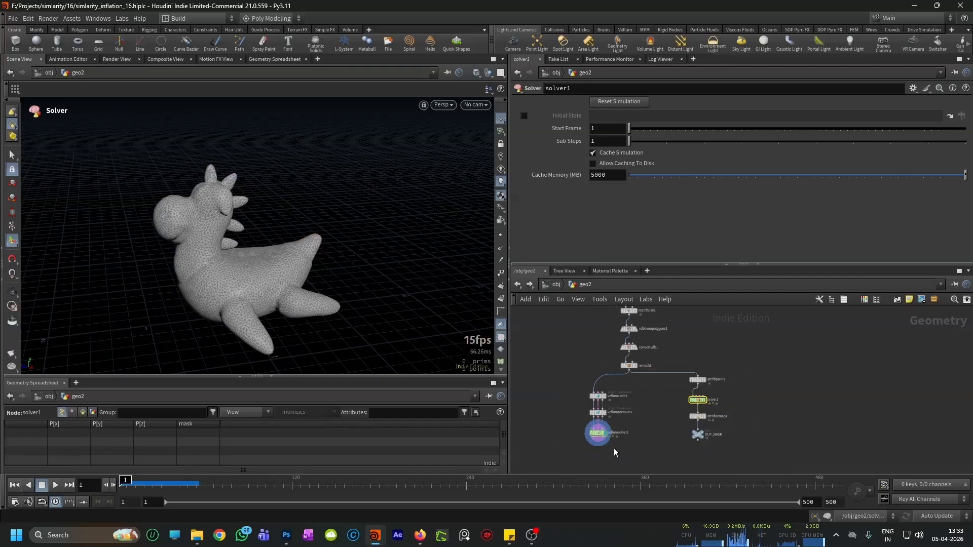
scroll(613, 447, up, 5)
click(579, 414)
scroll(652, 406, down, 2)
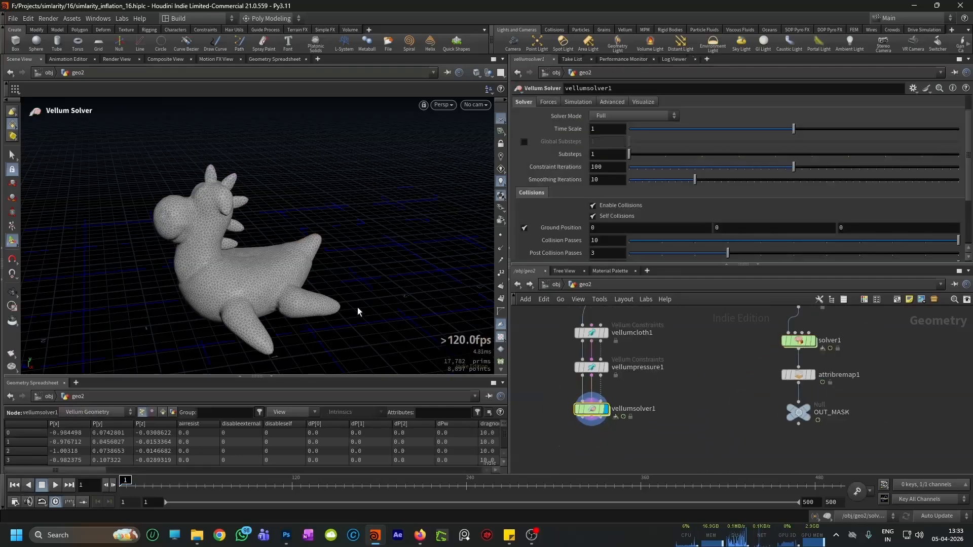
Step: Play vellumsolver1's simulation past frame 36 to check the delayed inflation, and rewind to frame 1
key(Escape)
drag(344, 260, 299, 254)
key(Return)
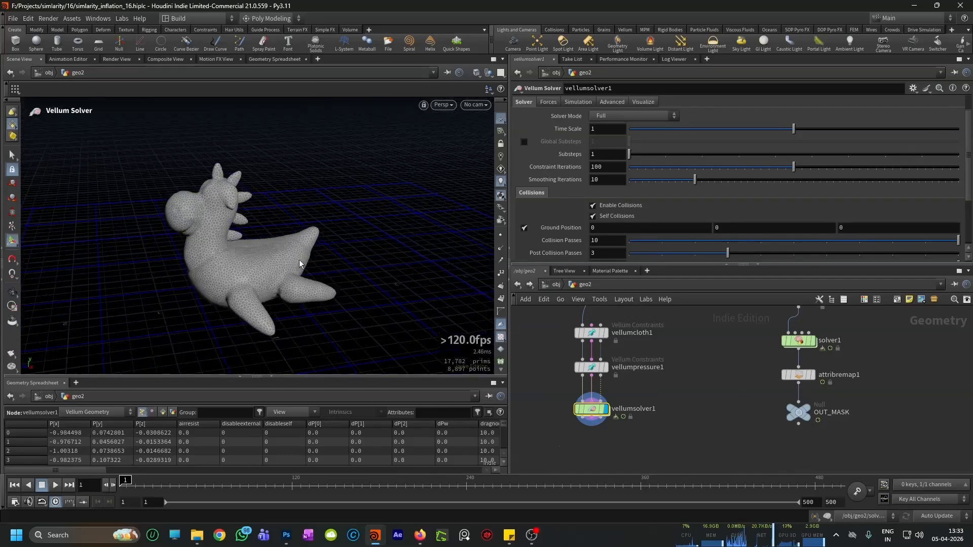
click(58, 486)
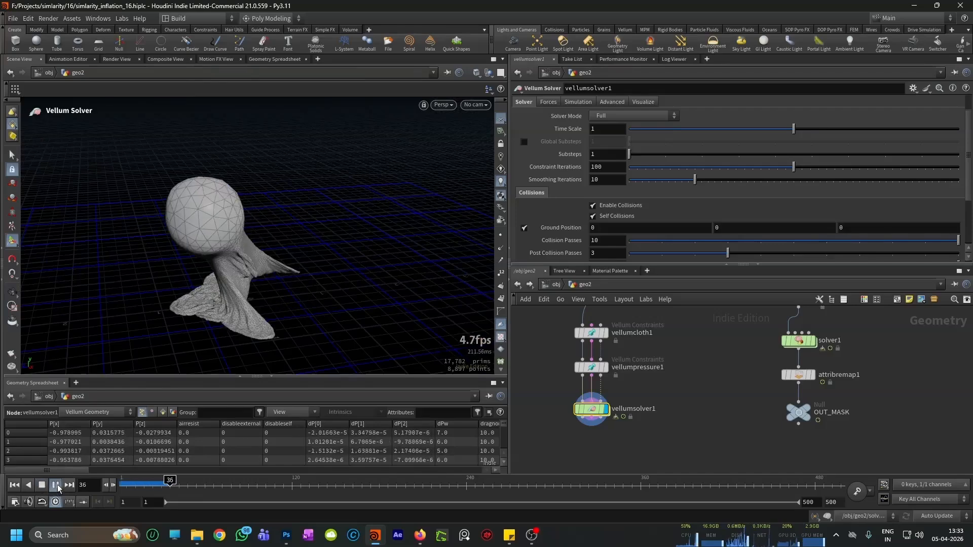
click(57, 488)
click(16, 485)
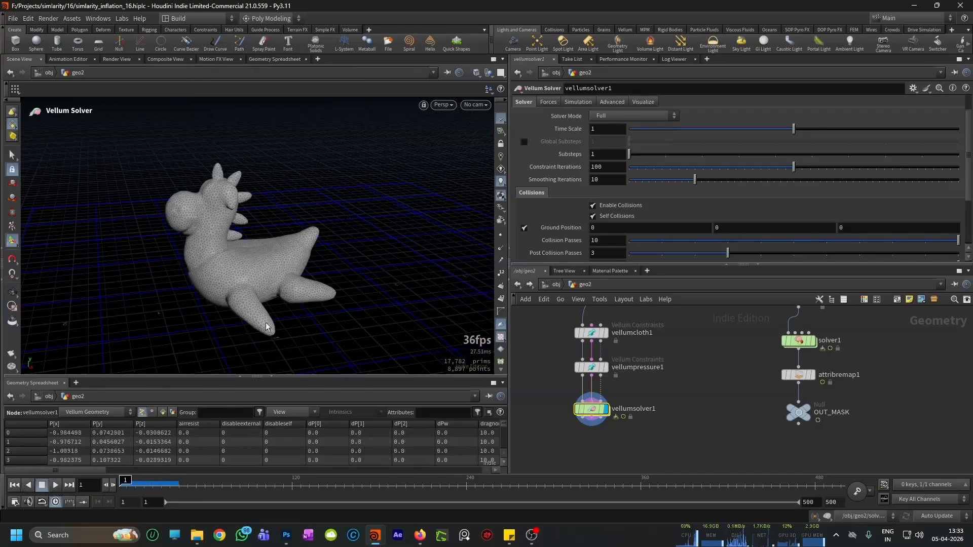
Step: Scrub the simulation around frames 30 to 32 and examine the toy from several angles as inflation starts
drag(128, 488, 169, 486)
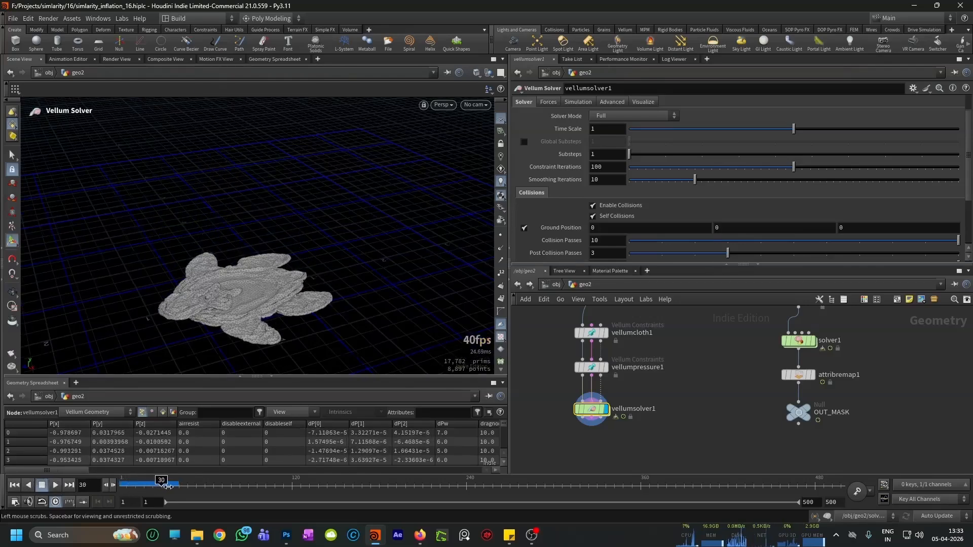
alt+right_drag(260, 294, 282, 252)
alt+drag(282, 251, 278, 263)
alt+right_drag(278, 263, 276, 226)
alt+drag(275, 284, 274, 254)
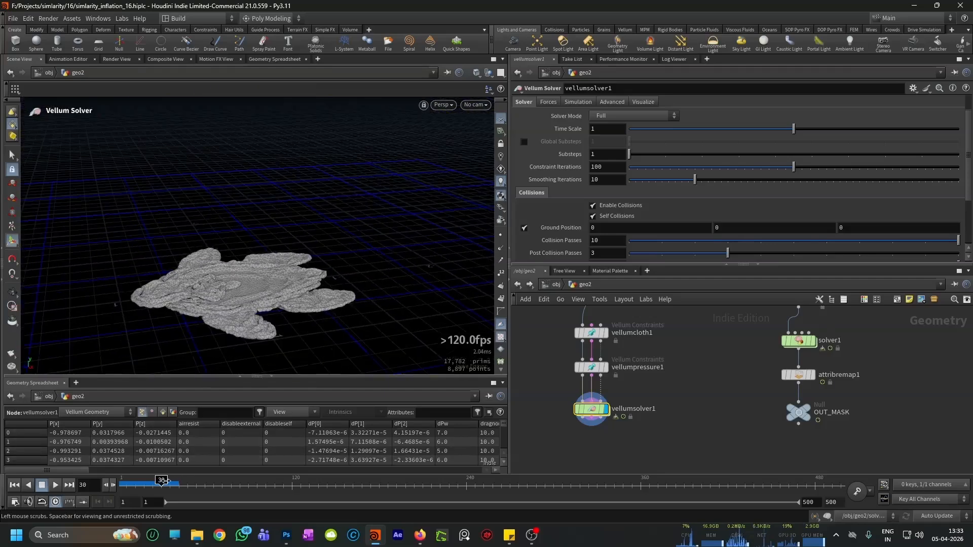
drag(162, 481, 169, 480)
alt+drag(263, 248, 307, 274)
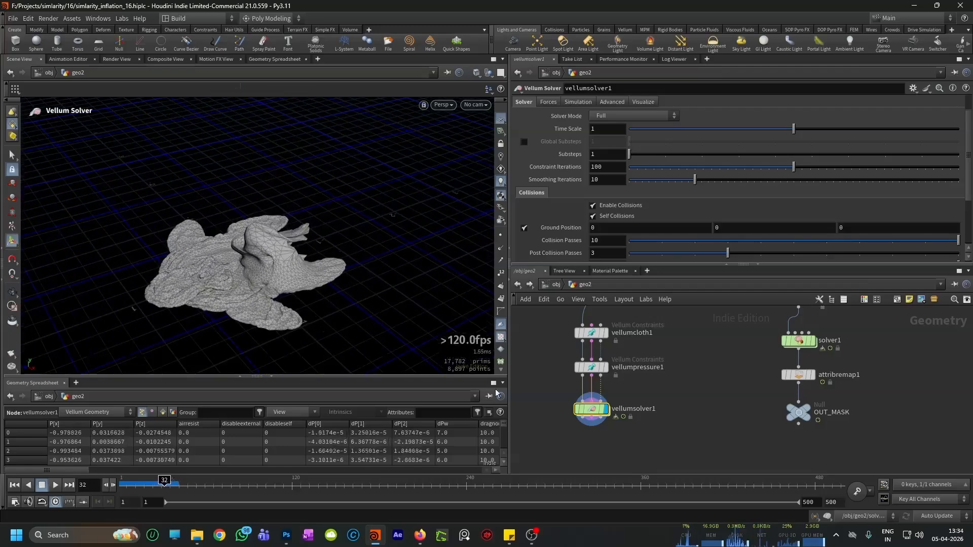
Step: Return to frame 1, select vellumpressure1 and scrub to frame 33 to compare its pressure constraints with the collapsed toy
scroll(606, 373, up, 3)
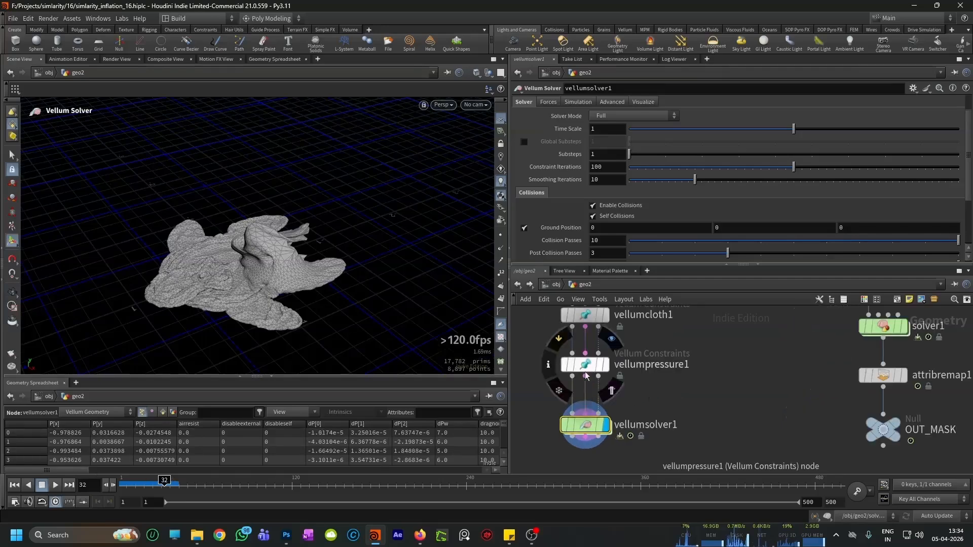
click(14, 486)
click(585, 364)
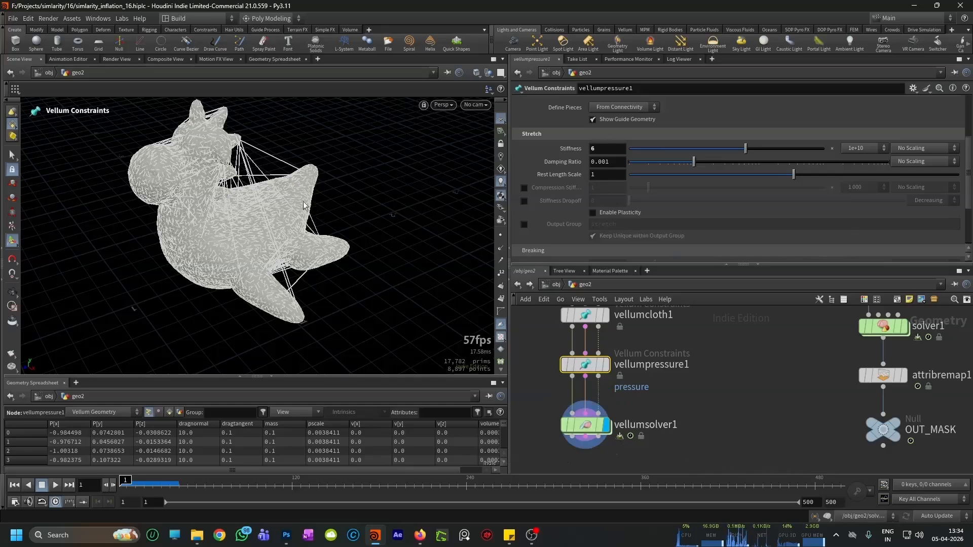
drag(127, 484, 174, 484)
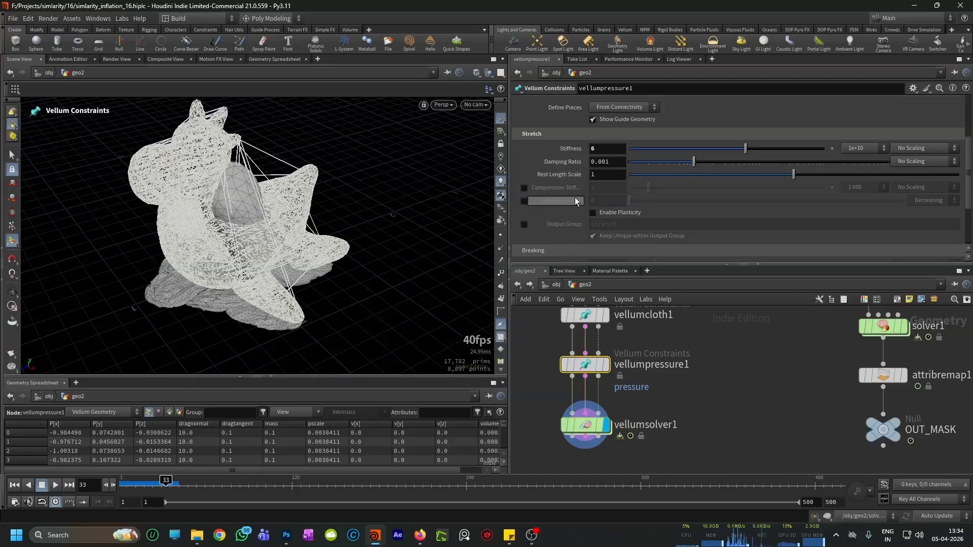
mouse_move(588, 430)
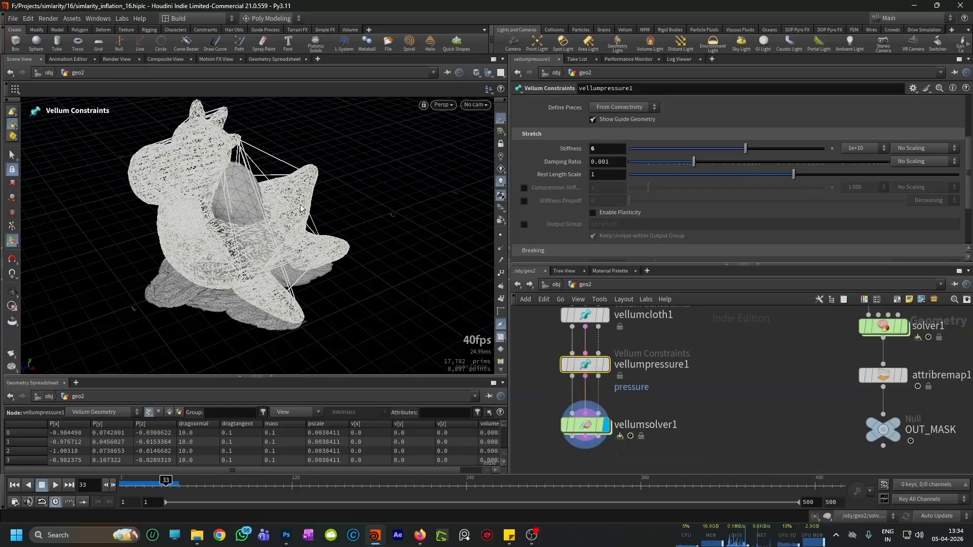
Step: Replay the collapse from frame 1 with vellumsolver1 selected, rewind, and examine vellumpressure1's Rest Length Scale setting
click(17, 486)
click(56, 485)
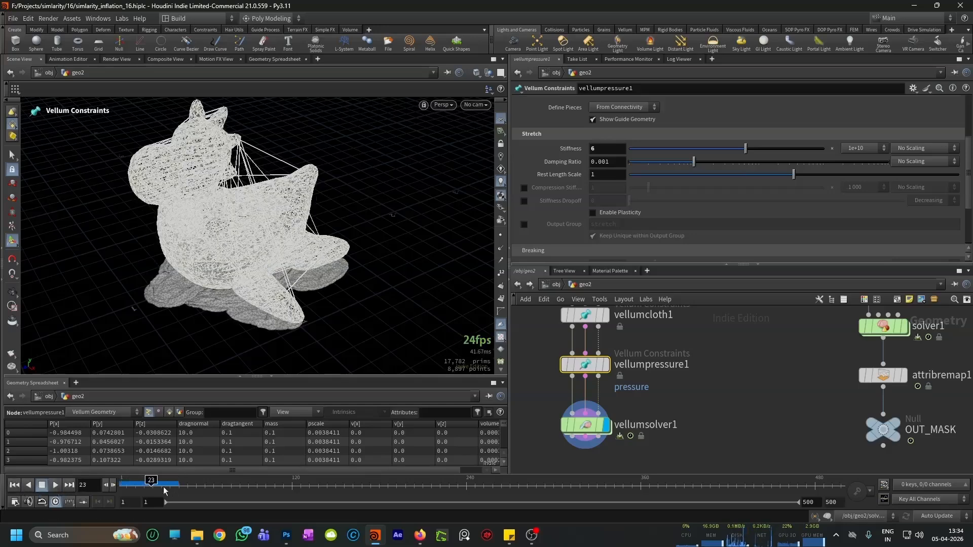
click(585, 429)
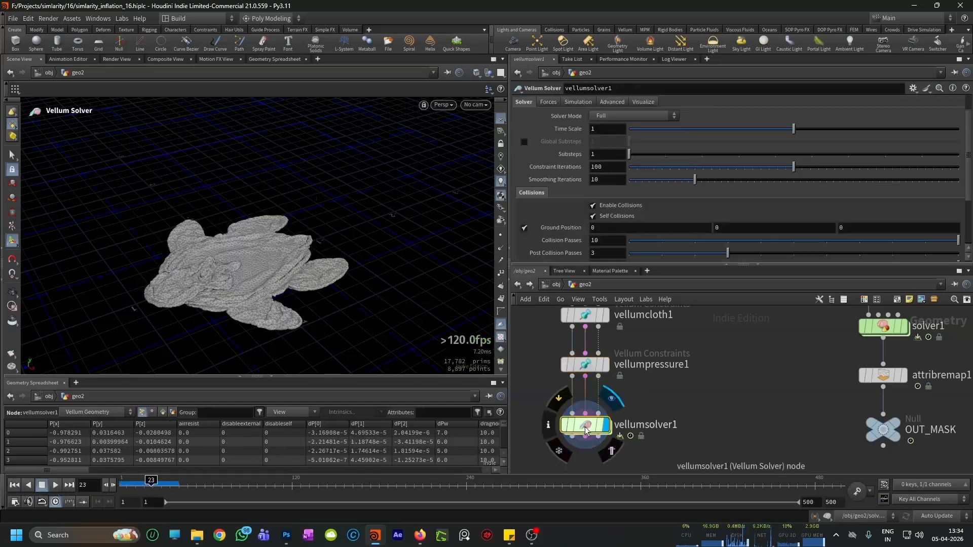
click(56, 486)
click(56, 488)
click(16, 486)
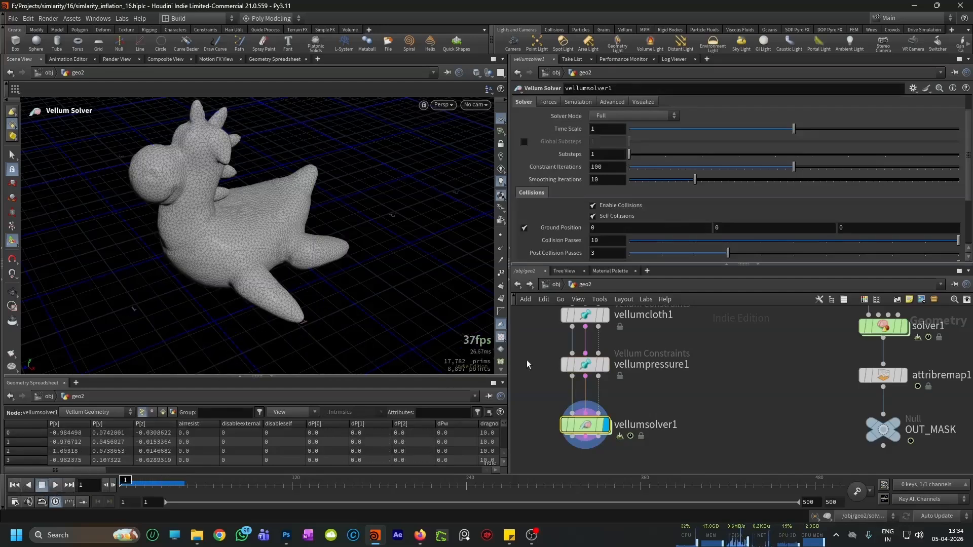
click(586, 365)
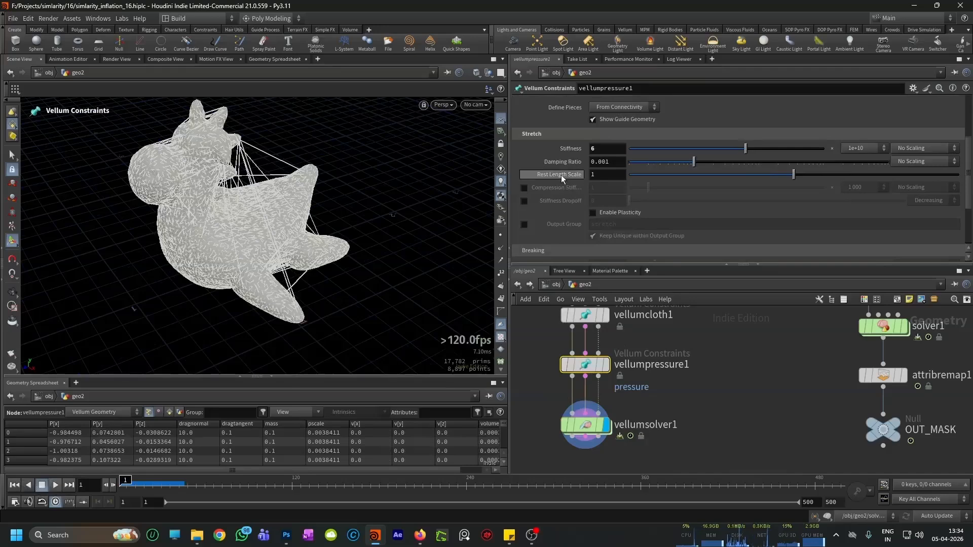
mouse_move(561, 175)
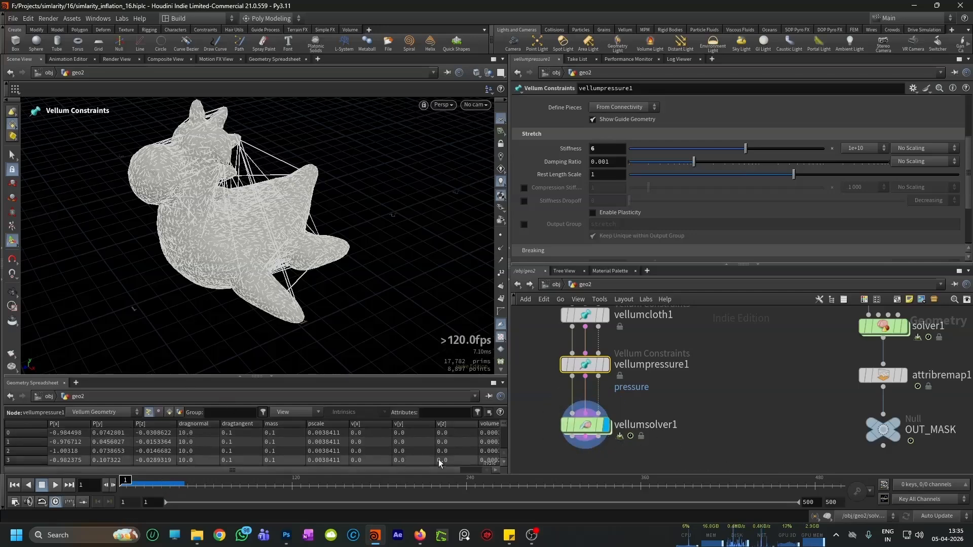
Step: Inside vellumsolver1, add a Vellum Constraint Properties node and insert it between geometrywrangle1 and SOURCE
double_click(590, 429)
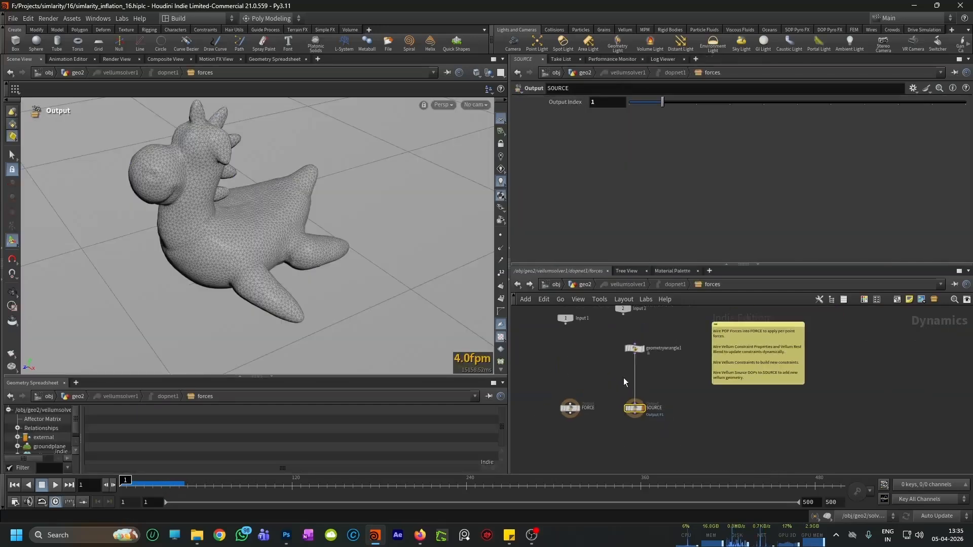
key(Tab)
text(vellu)
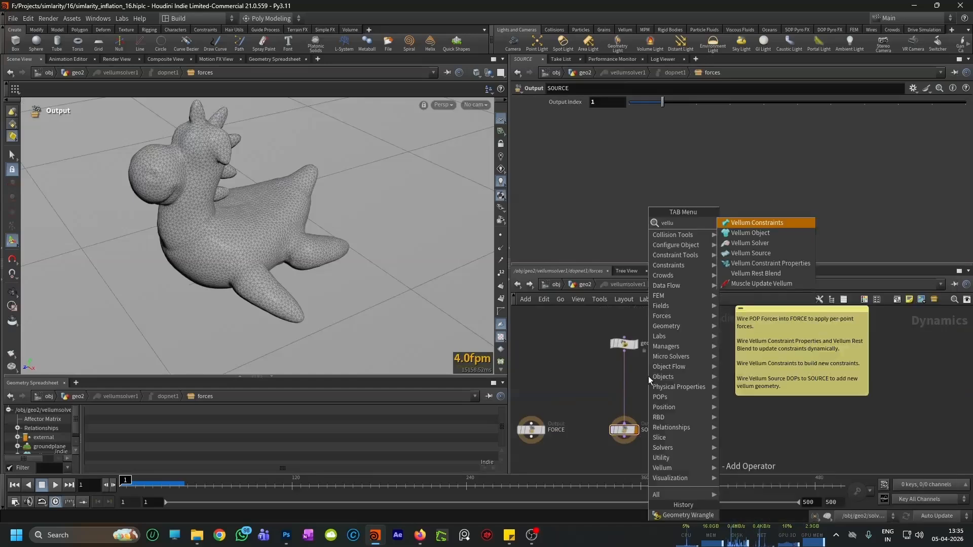
text(m constraint)
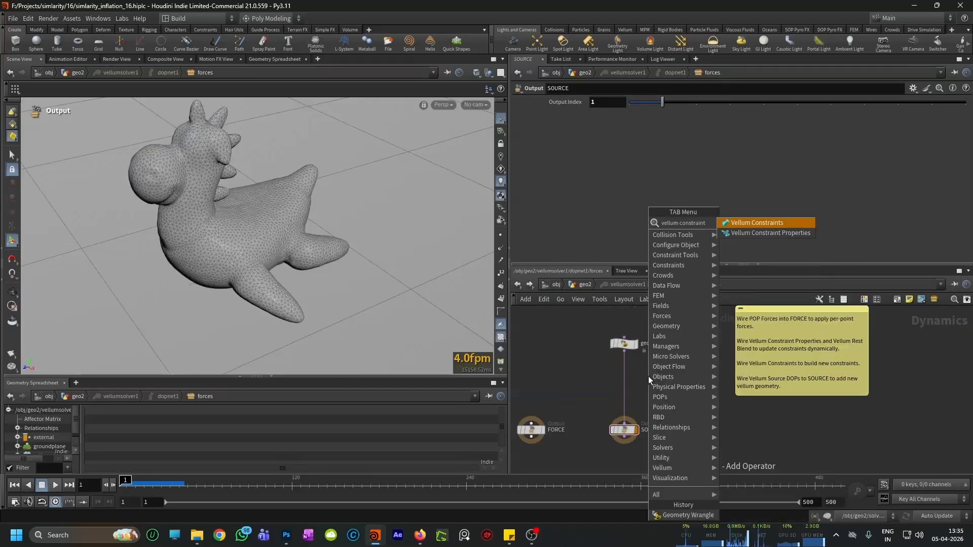
key(Down)
key(Return)
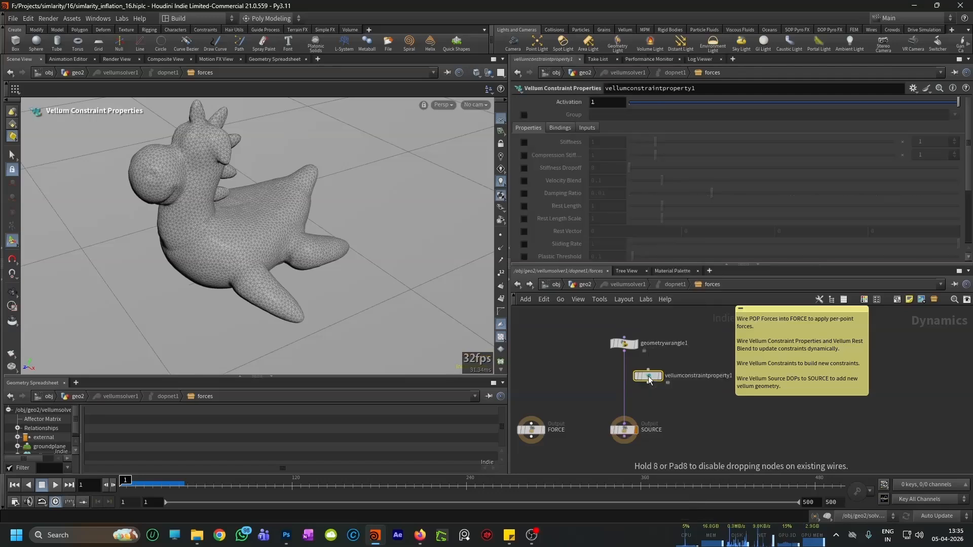
click(626, 378)
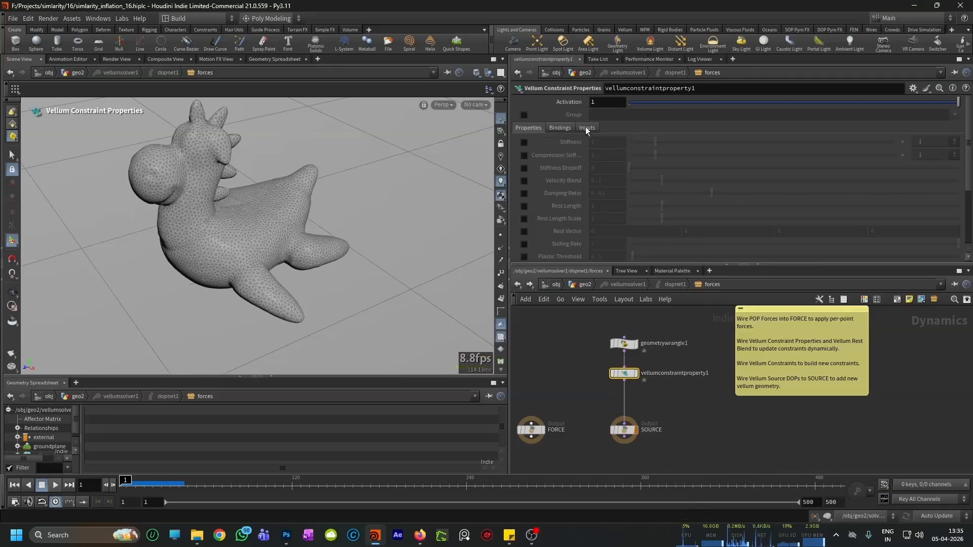
Step: Enable Rest Length Scale on vellumconstraintproperty1, switch scene updating to Manual, and keyframe the scale at 0 on frame 1
click(523, 218)
scroll(557, 216, down, 2)
click(928, 515)
click(932, 485)
double_click(606, 193)
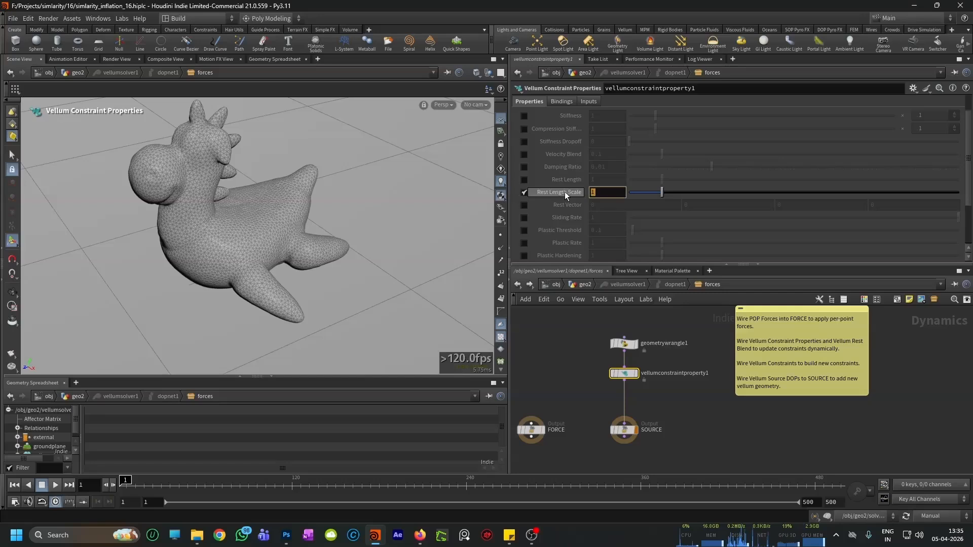
text(0)
key(Return)
alt+click(601, 193)
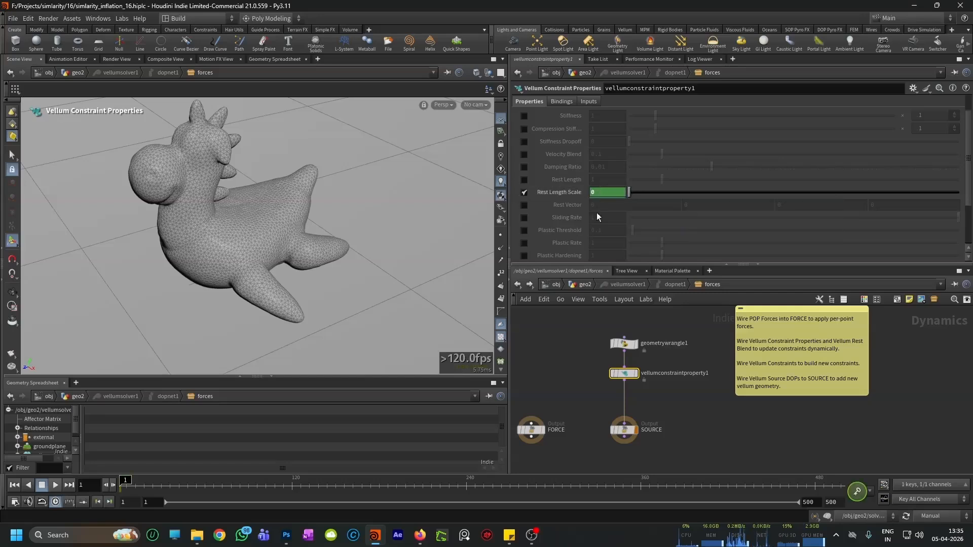
Step: Keyframe Rest Length Scale at 1.1 on frame 240 and return the timeline to frame 1
drag(122, 484, 484, 484)
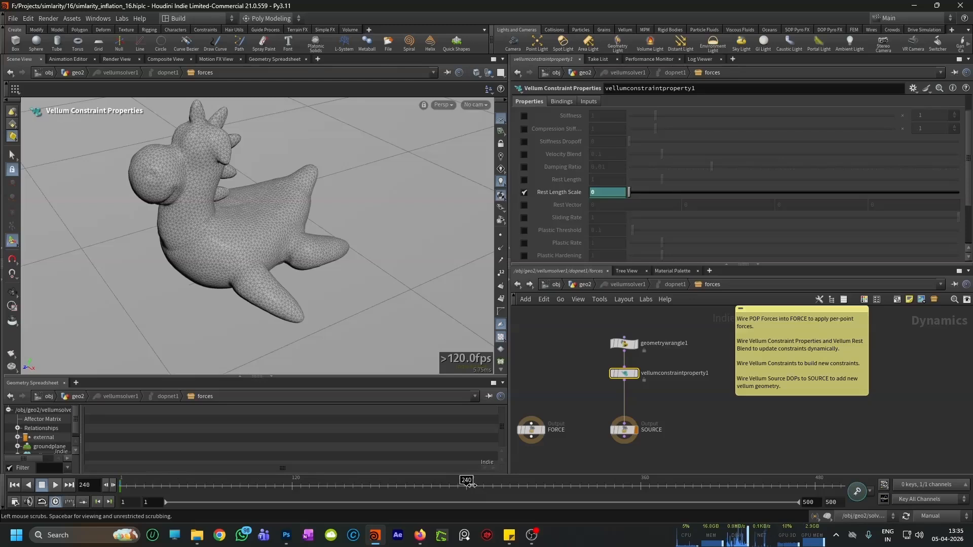
ctrl+middle_click(582, 194)
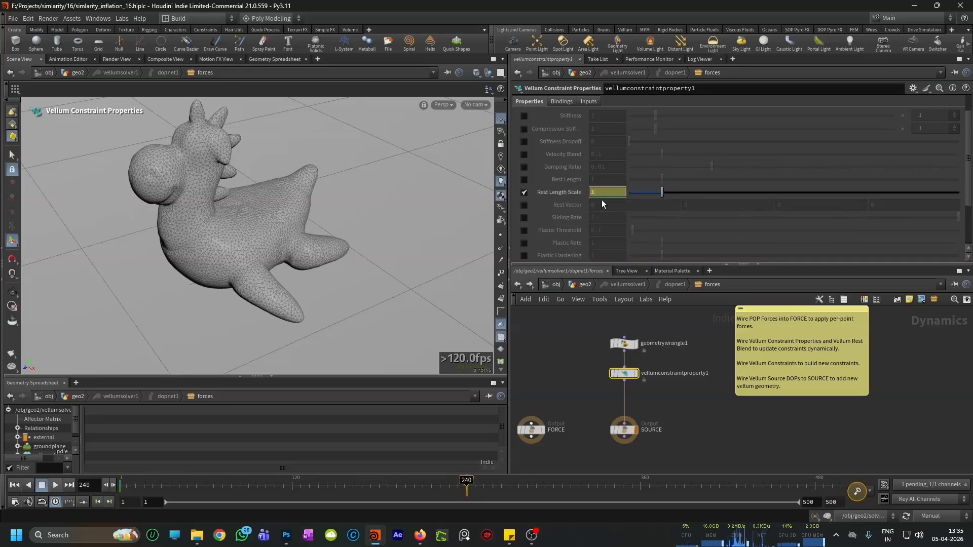
alt+click(608, 193)
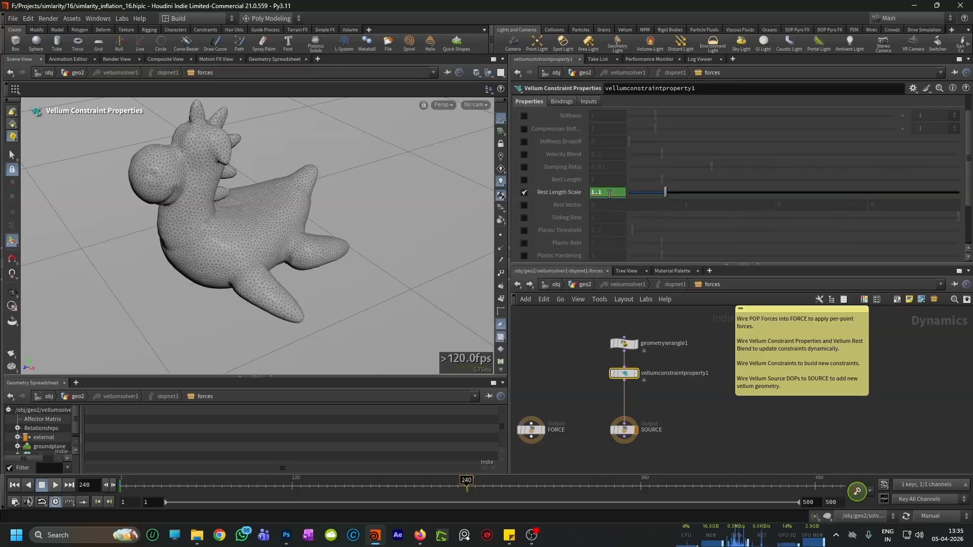
drag(467, 480, 119, 487)
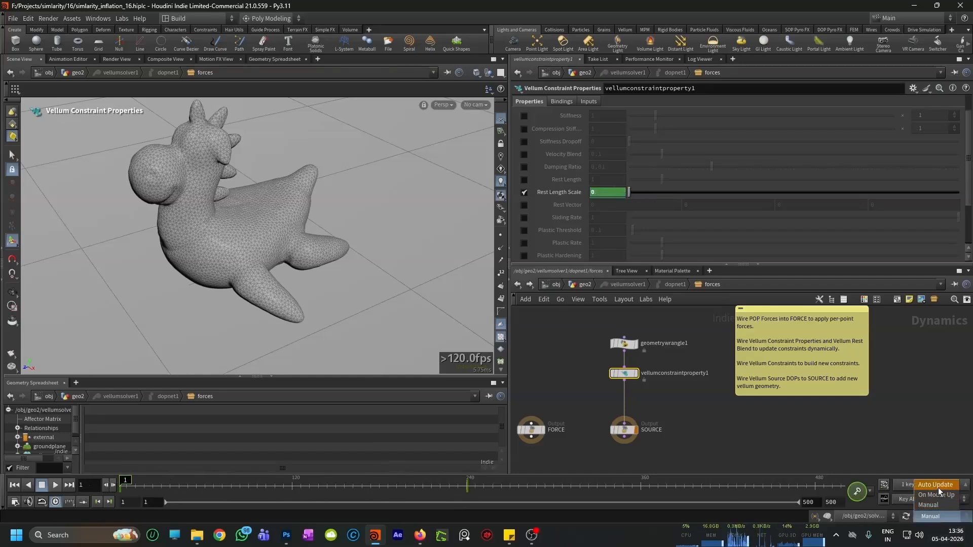
Step: Restore Auto Update, go back to the geo2 network and save the scene
click(621, 431)
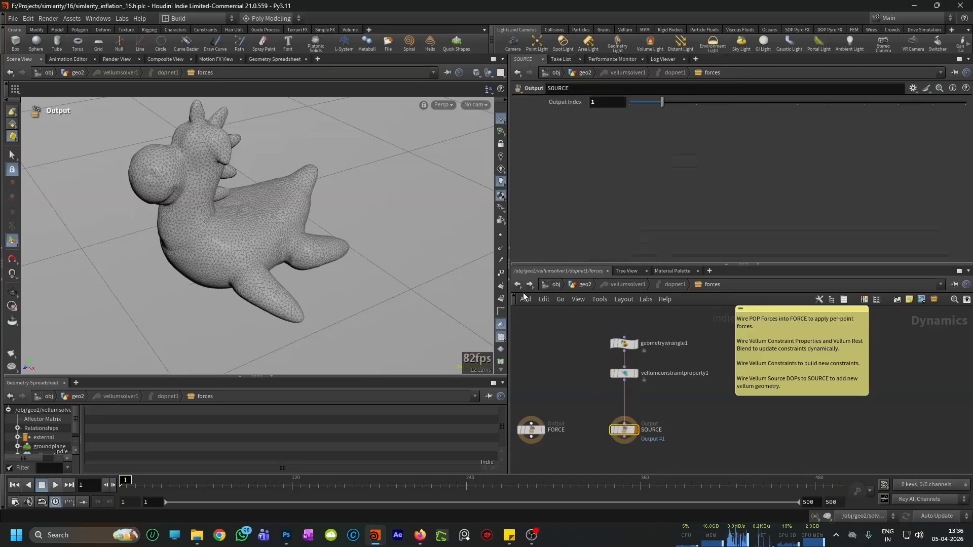
click(517, 285)
key(Escape)
alt+right_drag(331, 268, 332, 309)
key(ctrl+s)
alt+drag(332, 309, 327, 283)
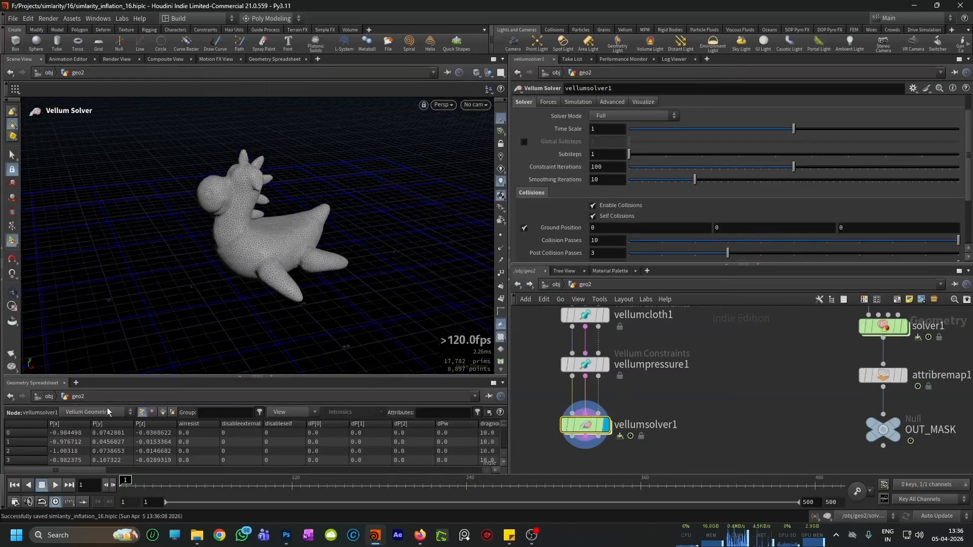
Step: Play the first frames of the simulation to check the animated rest length, and rewind to frame 1
click(56, 485)
click(57, 485)
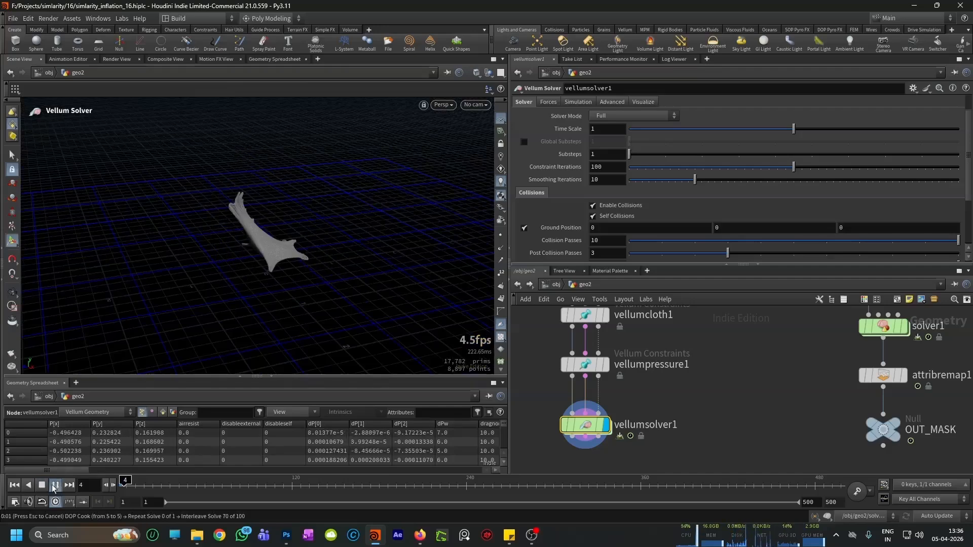
click(15, 485)
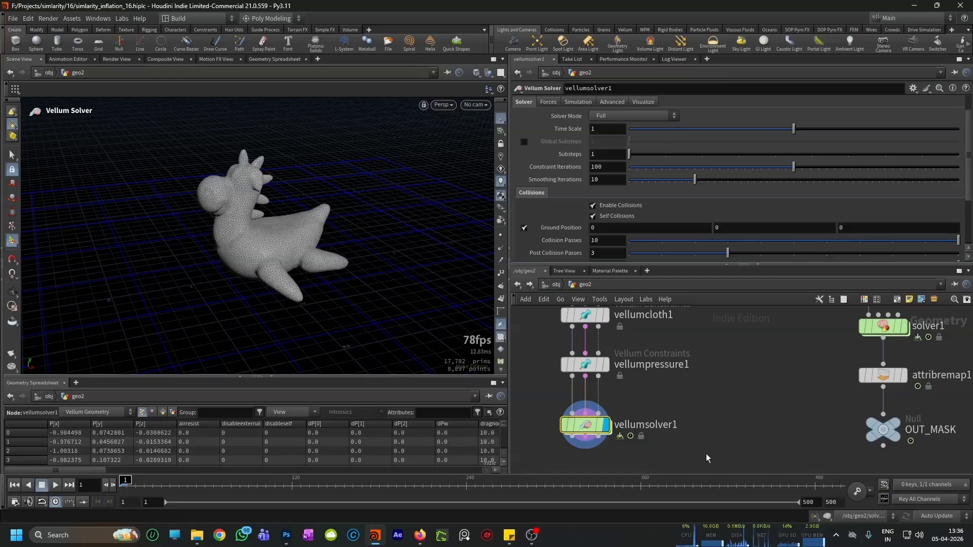
Step: Inside vellumsolver1, enable the Group option on vellumconstraintproperty1 and show the available constraint groups
double_click(594, 428)
scroll(625, 372, up, 4)
click(625, 372)
scroll(572, 189, up, 1)
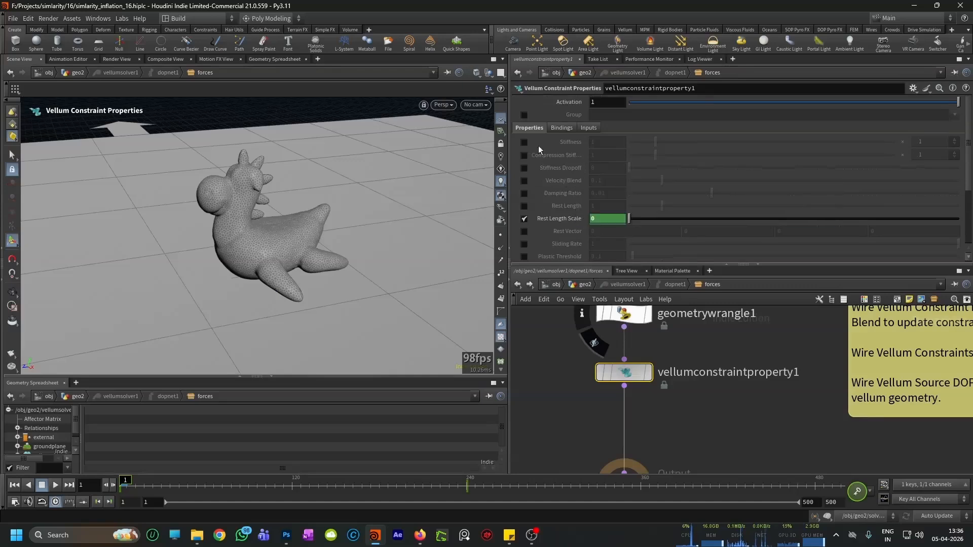
click(524, 115)
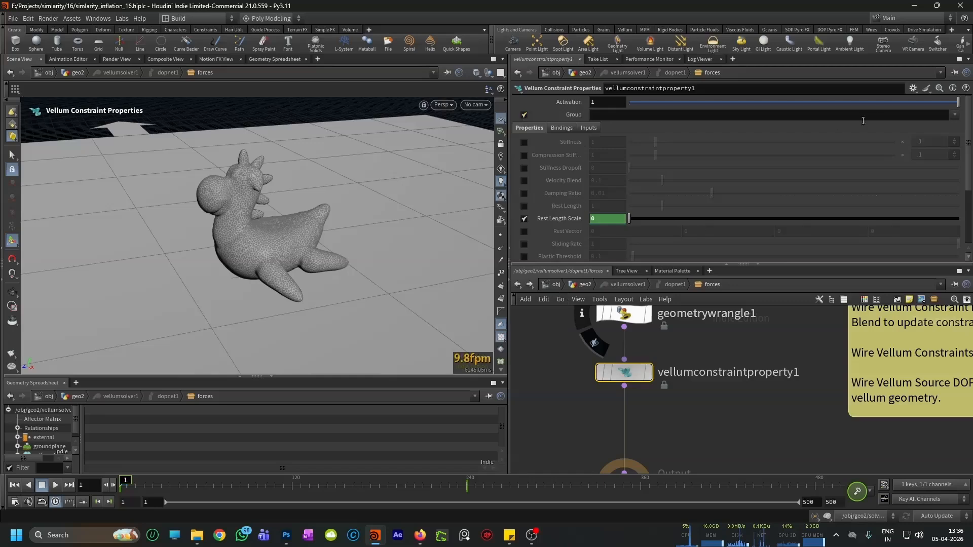
click(954, 116)
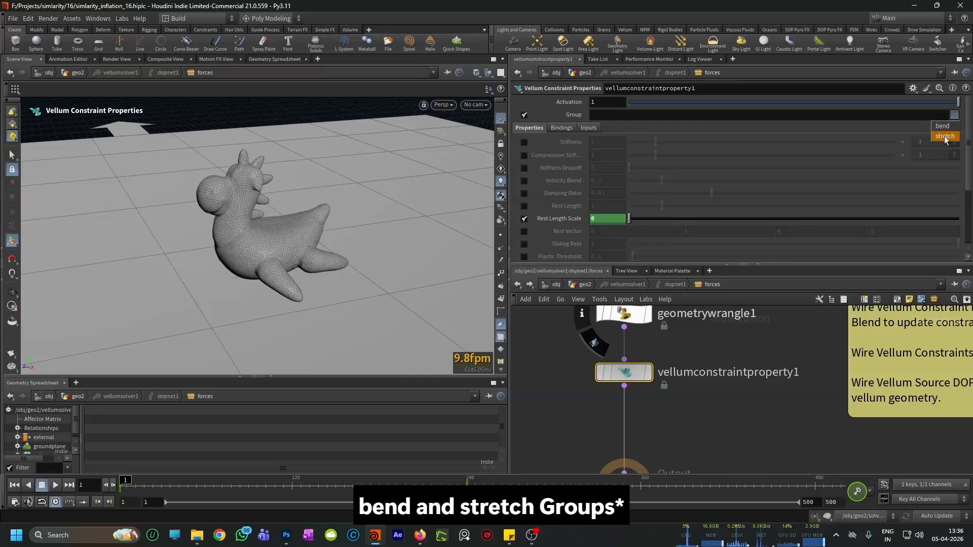
Step: Back in geo2, enable vellumpressure1's stretch Output Group and name it pressure_stretch
click(518, 284)
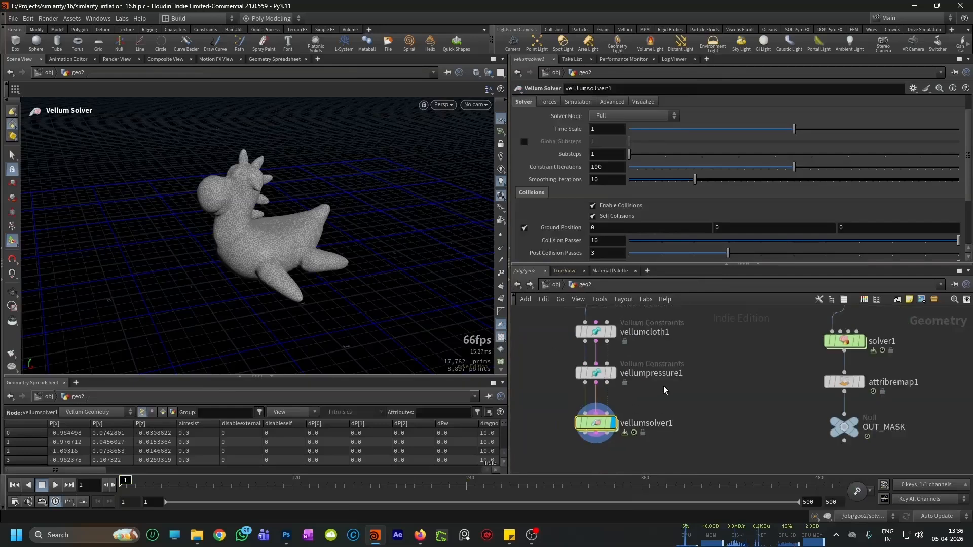
scroll(633, 405, up, 3)
click(582, 398)
scroll(552, 203, down, 5)
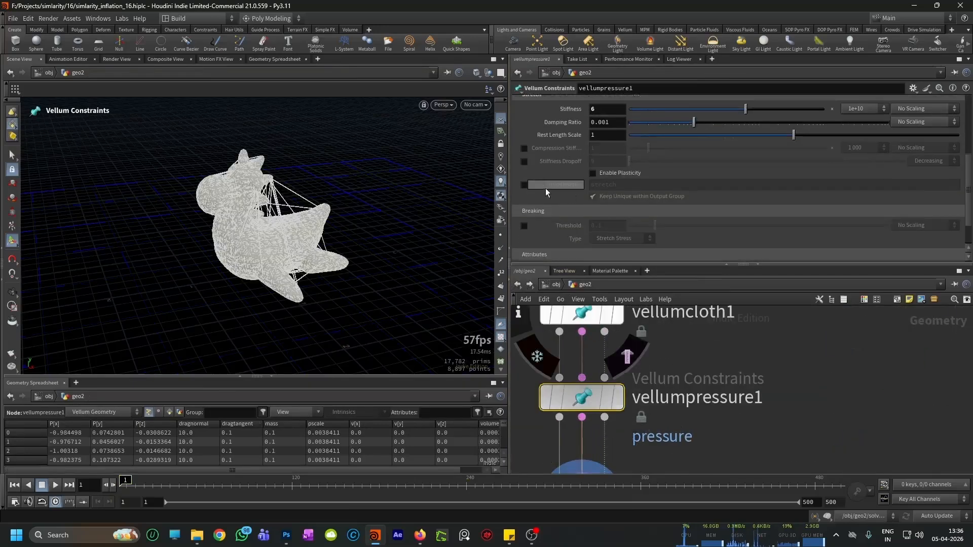
click(524, 184)
click(592, 185)
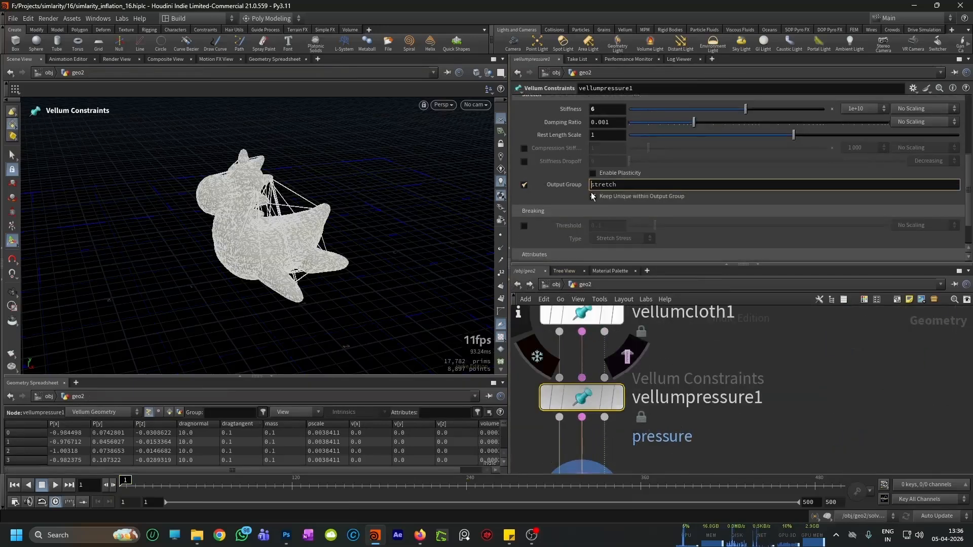
text(pressure_)
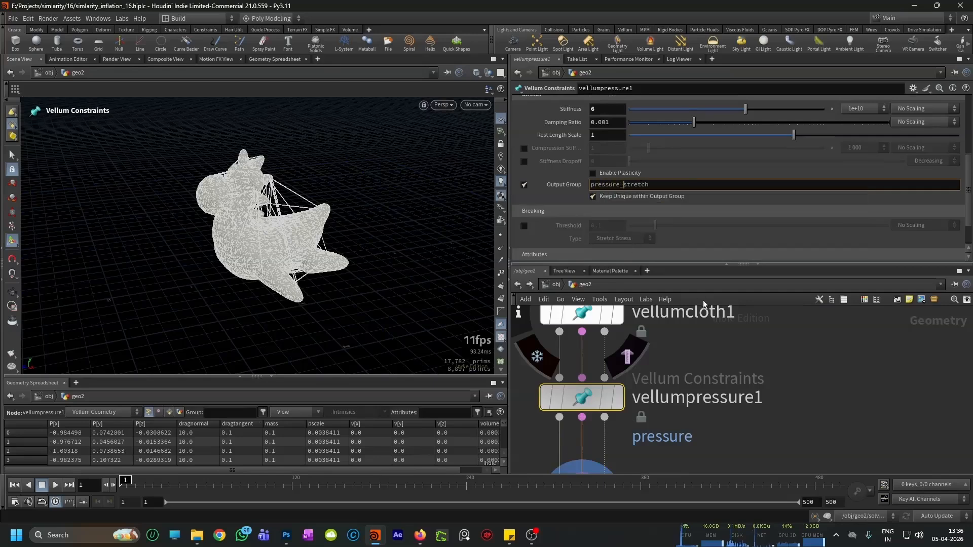
click(731, 344)
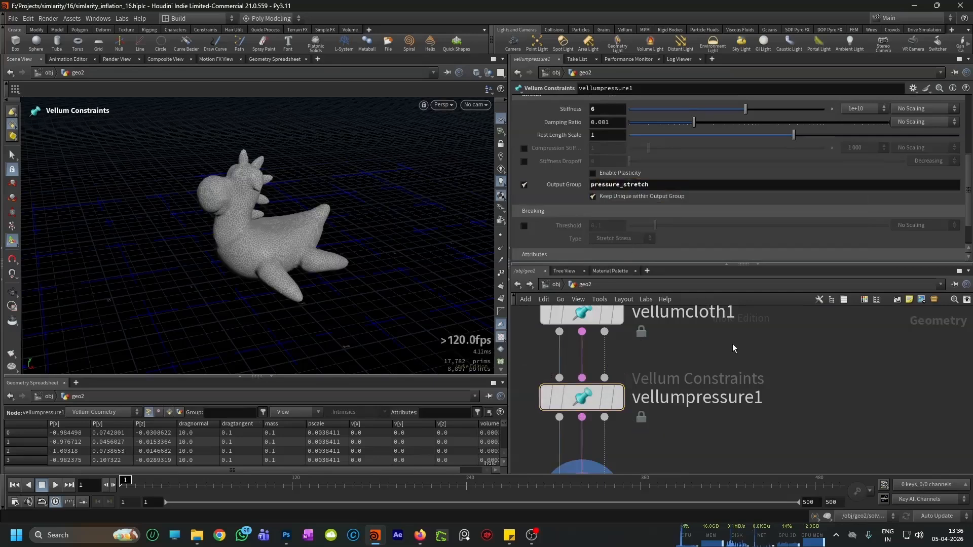
Step: Set vellumpressure1's stretch Damping Ratio to 0.1
scroll(611, 239, down, 1)
scroll(597, 225, up, 3)
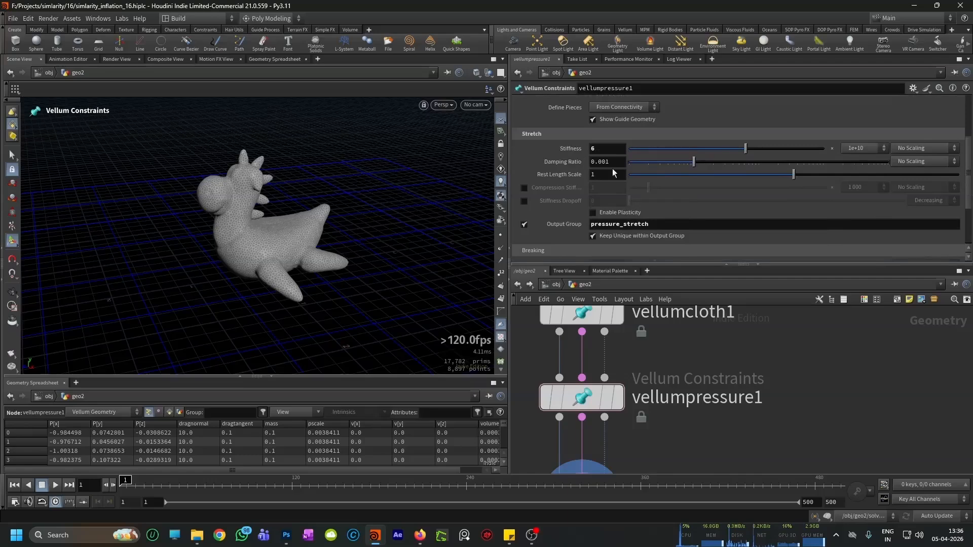
click(605, 162)
key(BackSpace)
key(BackSpace)
key(Return)
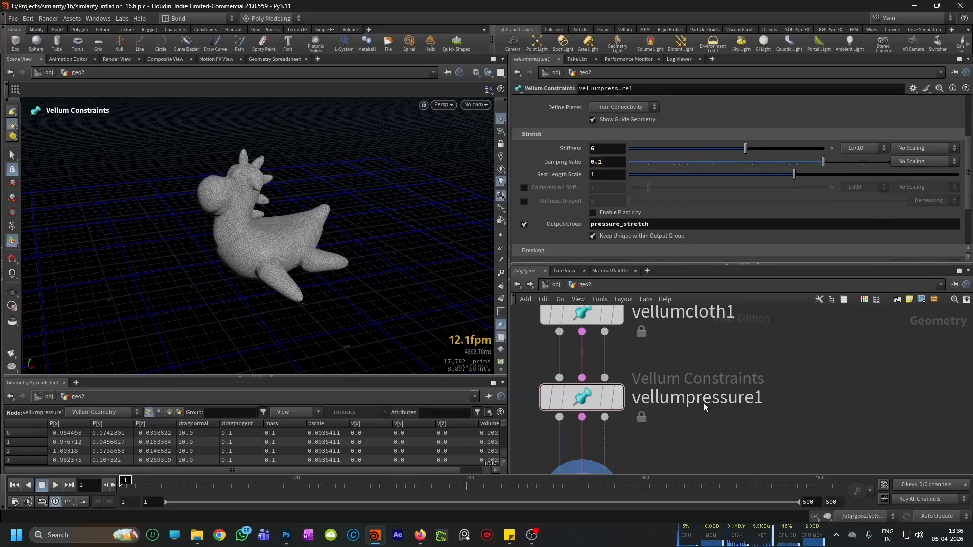
Step: Inside vellumsolver1, restrict vellumconstraintproperty1 to the pressure_stretch group
scroll(706, 420, down, 5)
scroll(684, 435, up, 3)
double_click(657, 435)
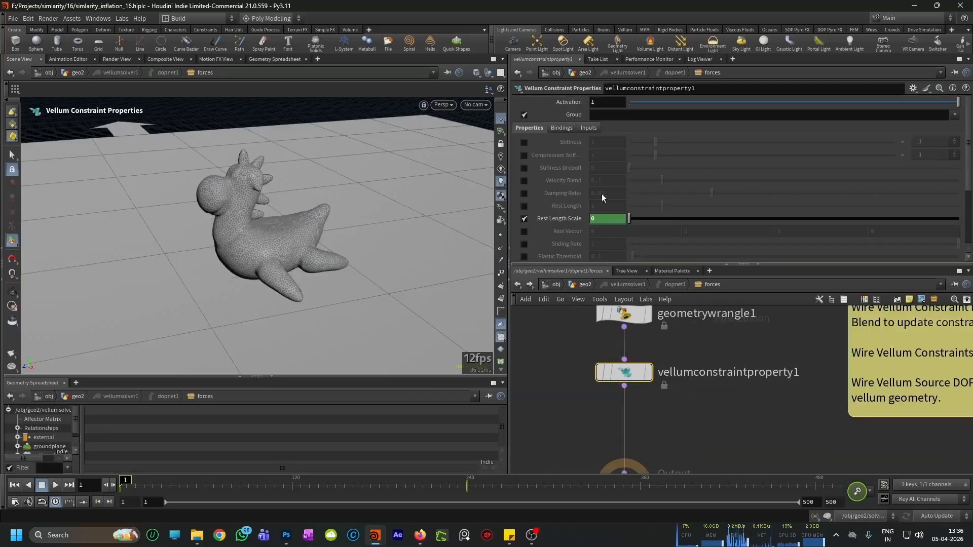
click(954, 115)
click(940, 135)
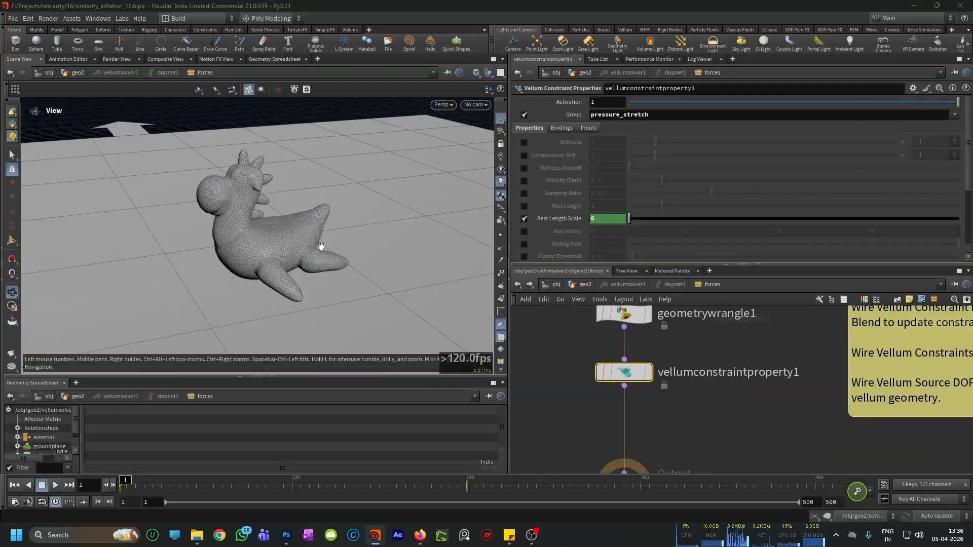
Step: Return to geo2, frame the toy and play vellumsolver1's simulation from frame 1 to test the pressure change
alt+drag(330, 261, 301, 262)
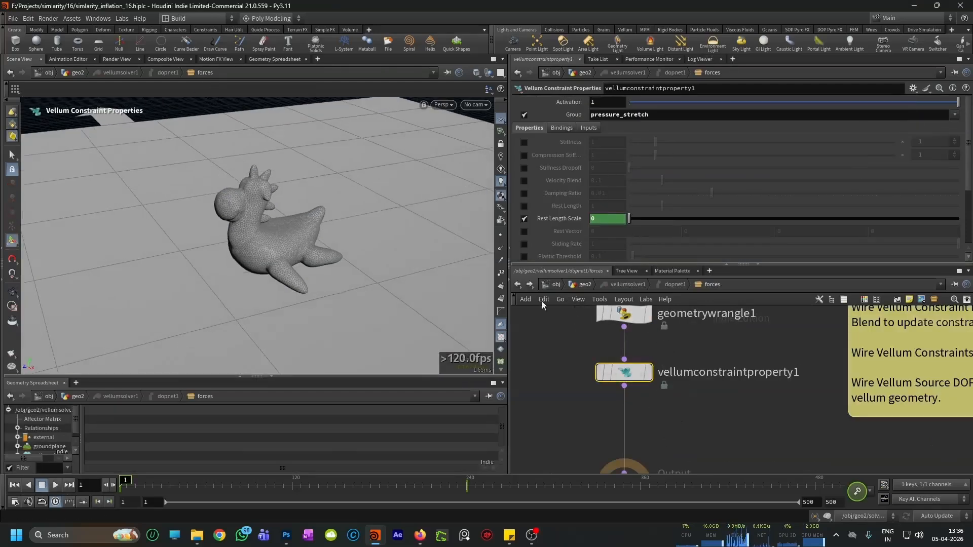
click(517, 285)
drag(355, 238, 288, 295)
scroll(289, 295, up, 2)
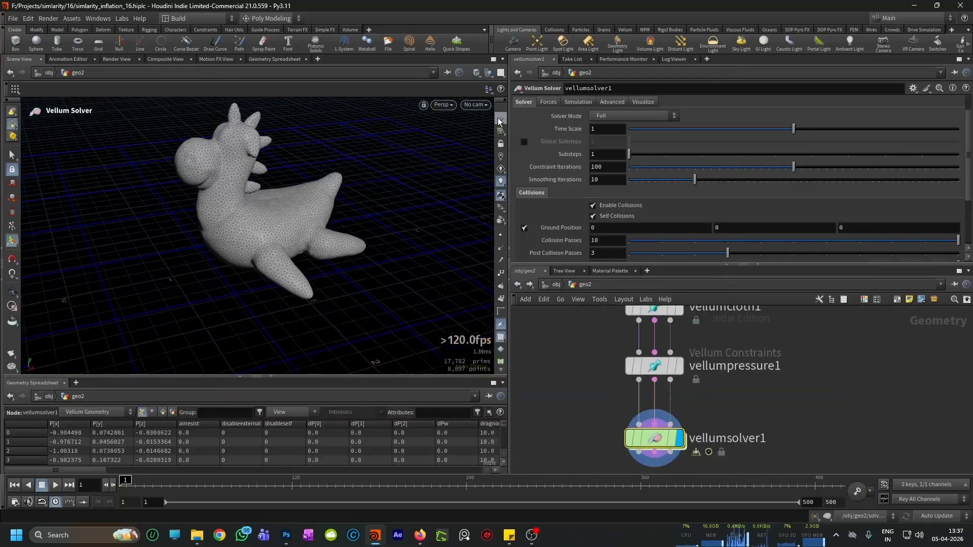
click(55, 485)
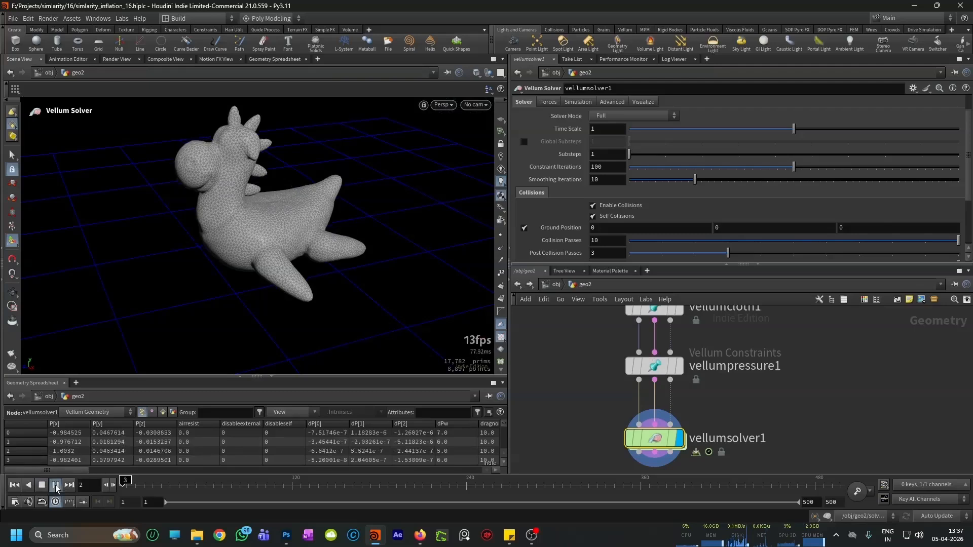
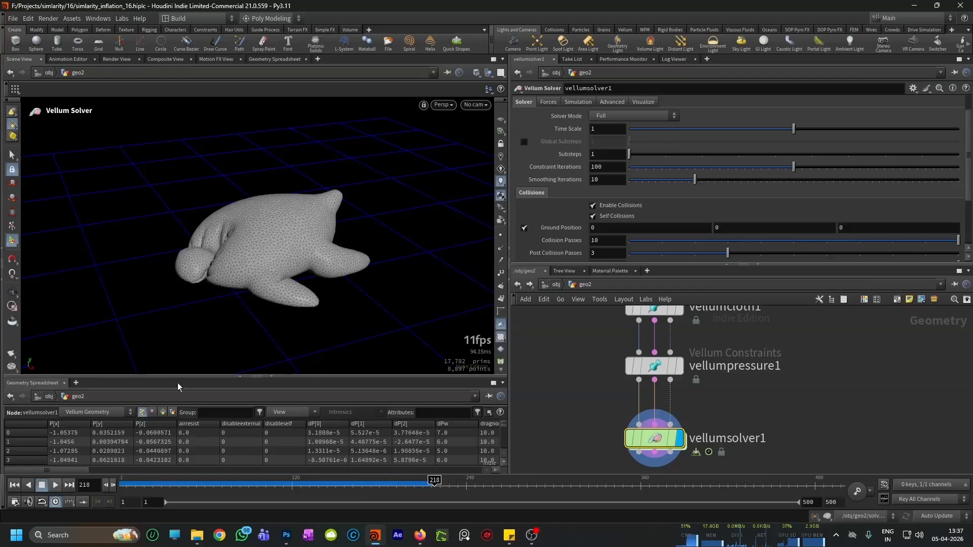
Step: Stop the playback, examine the collapsed toy's folds up close, and return to frame 1
key(Escape)
drag(282, 189, 312, 299)
scroll(284, 266, up, 3)
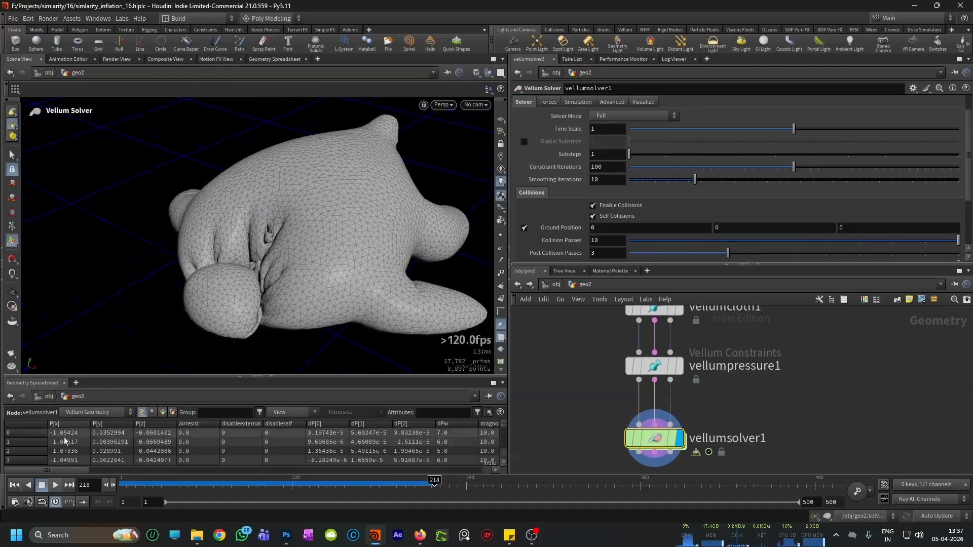
click(18, 490)
alt+drag(297, 211, 309, 254)
scroll(679, 417, down, 4)
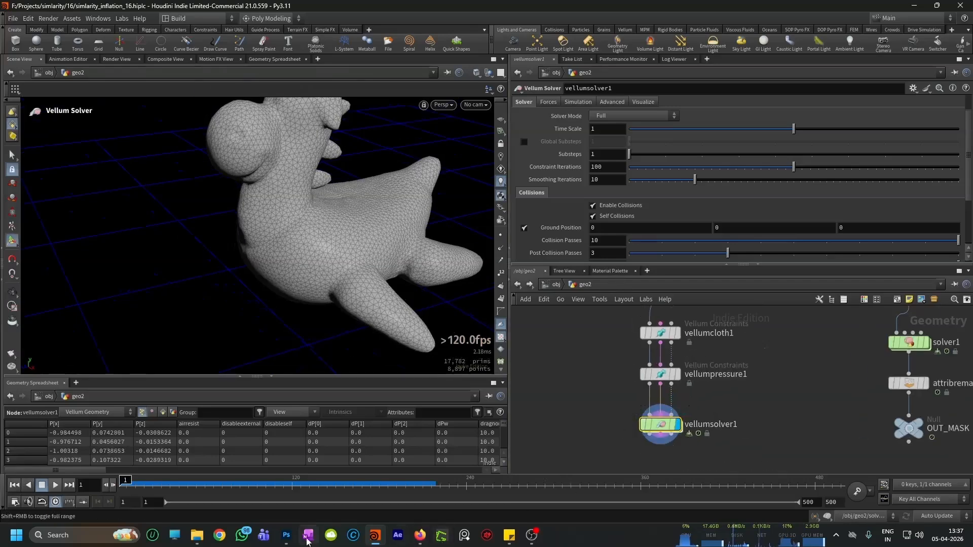
Step: Switch to Photoshop and paint two black dots that continue diagonally upward from the existing dot
click(289, 513)
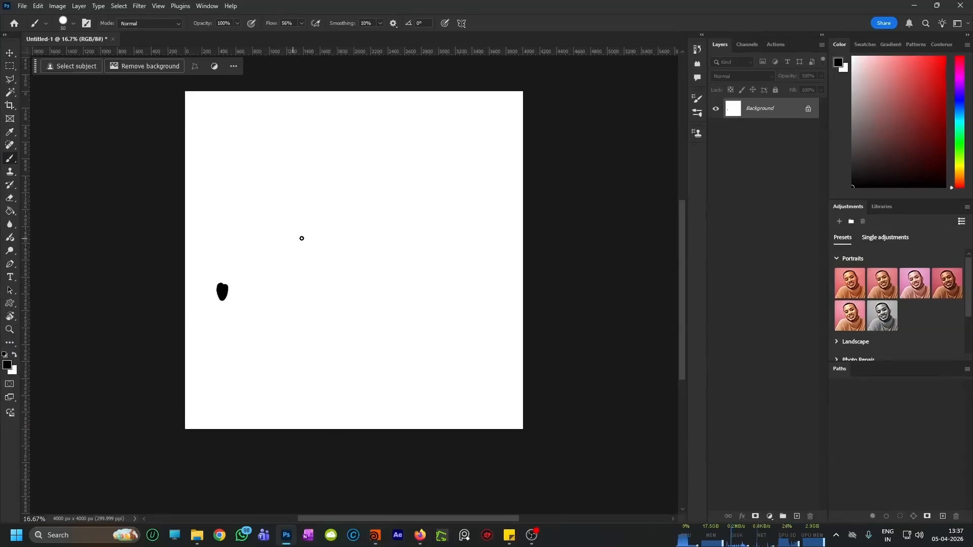
drag(311, 224, 314, 227)
drag(390, 162, 383, 172)
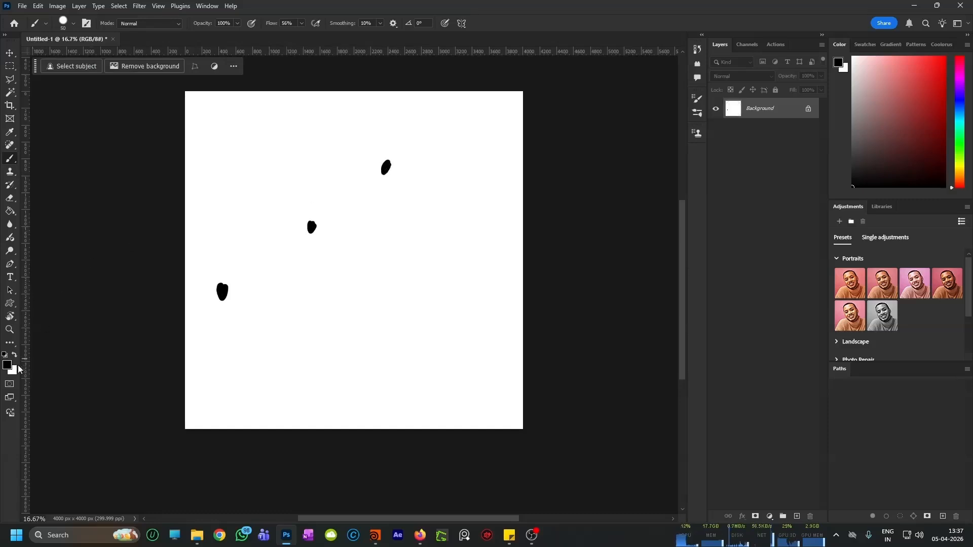
Step: Pick a bright green brush colour and paint a line joining the three black dots
click(944, 58)
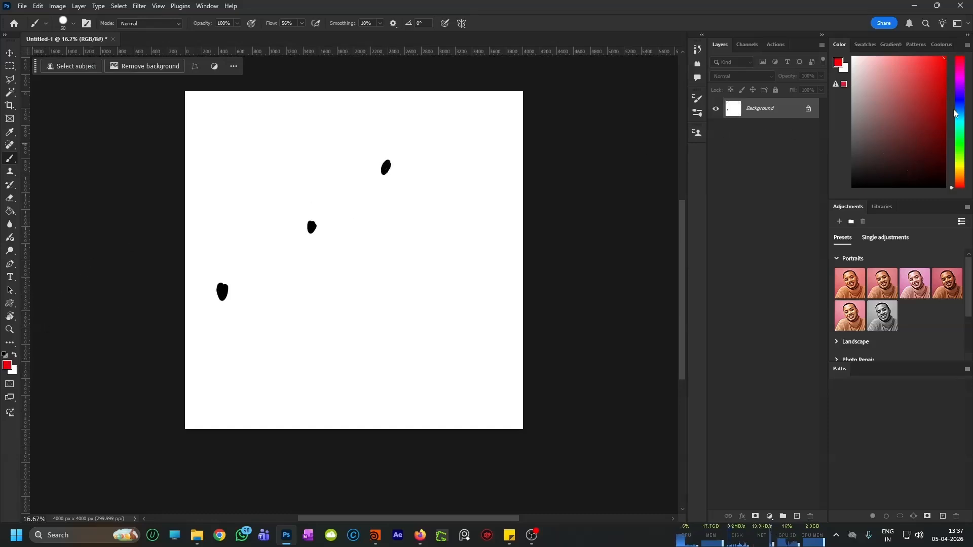
click(962, 131)
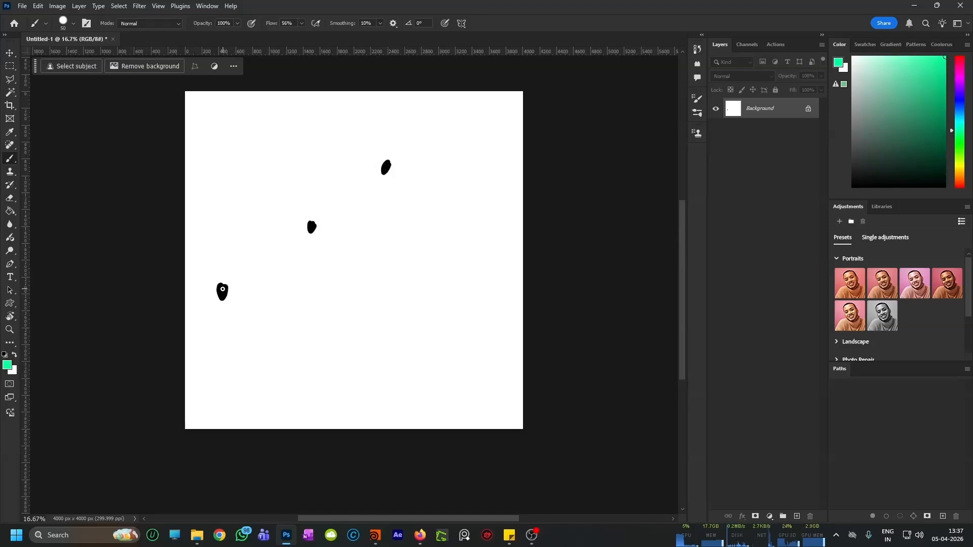
drag(238, 280, 387, 170)
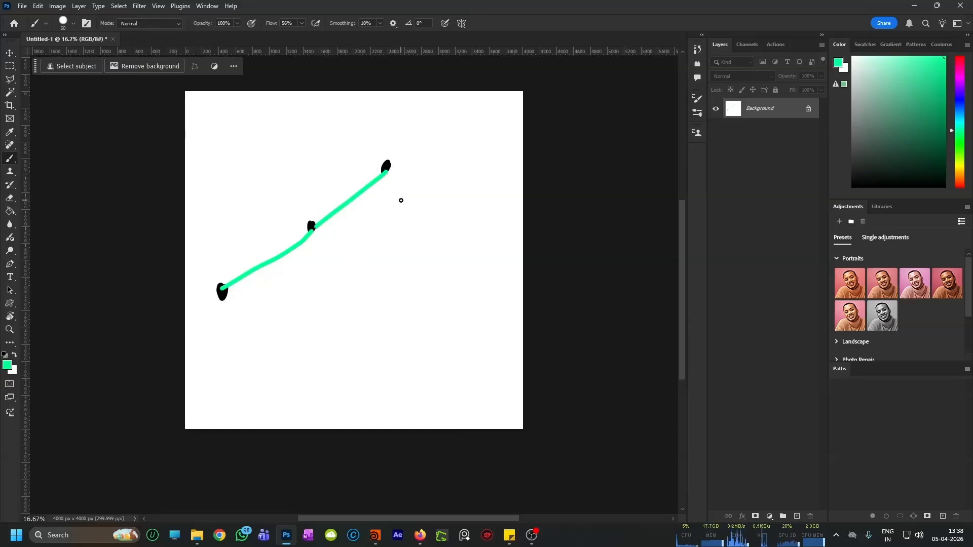
Step: Paint downward arrows from the end and middle dots, circle the middle dot, and add a gentle curve and a sharply bent line below
drag(390, 158, 419, 226)
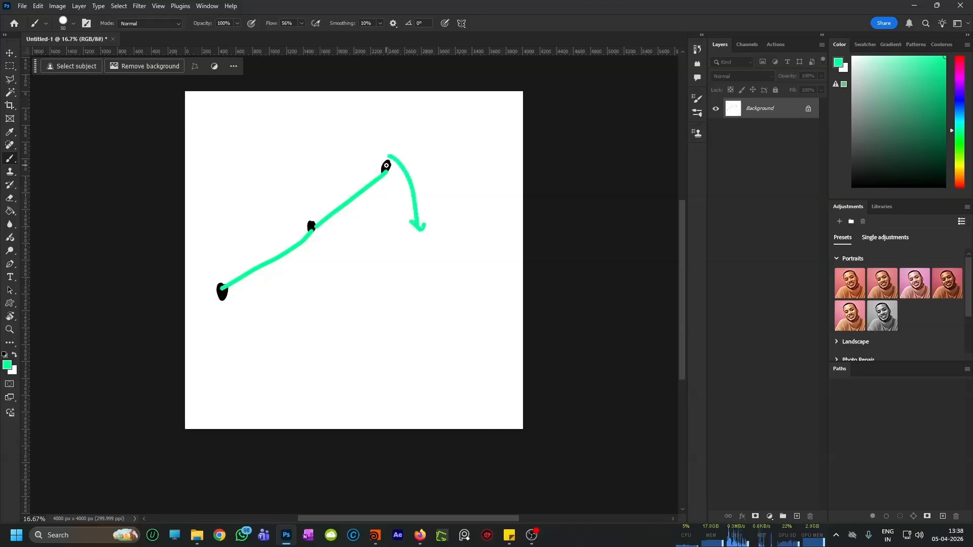
drag(315, 212, 324, 273)
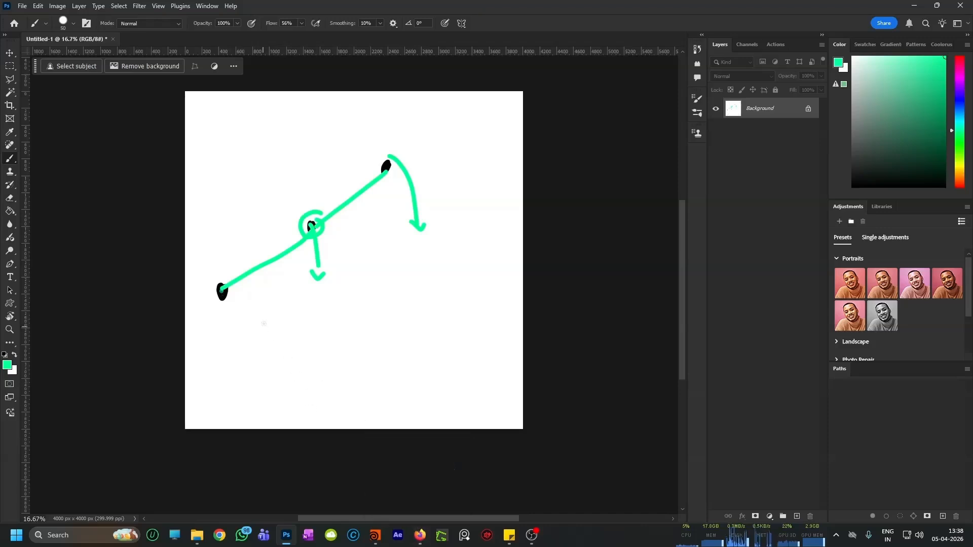
mouse_move(264, 334)
mouse_down()
mouse_move(321, 304)
mouse_move(417, 295)
mouse_up()
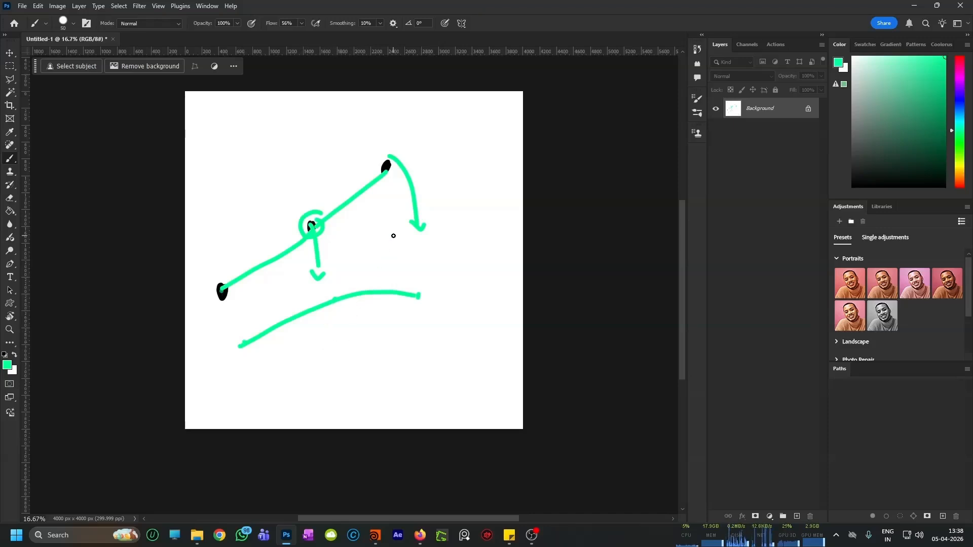
mouse_move(257, 376)
mouse_down()
mouse_move(324, 352)
mouse_move(340, 406)
mouse_up()
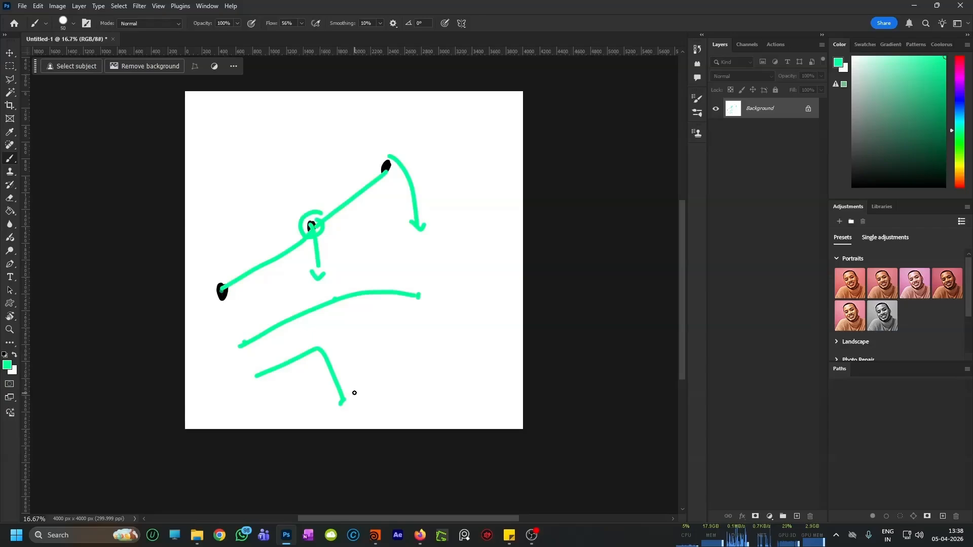
Step: Back in Houdini, enter vellumsolver1's forces network and rename vellumconstraintproperty1 to pressure_restlength
click(914, 6)
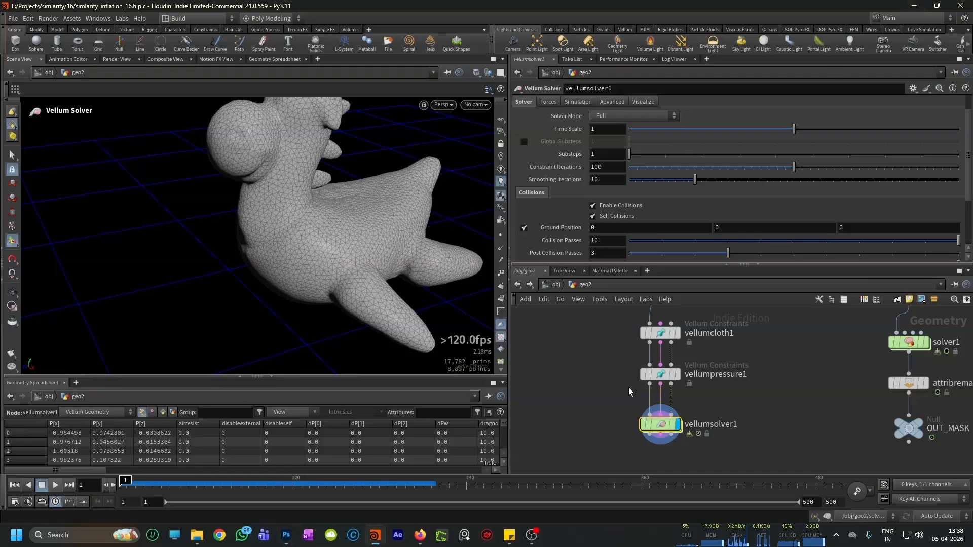
mouse_move(668, 426)
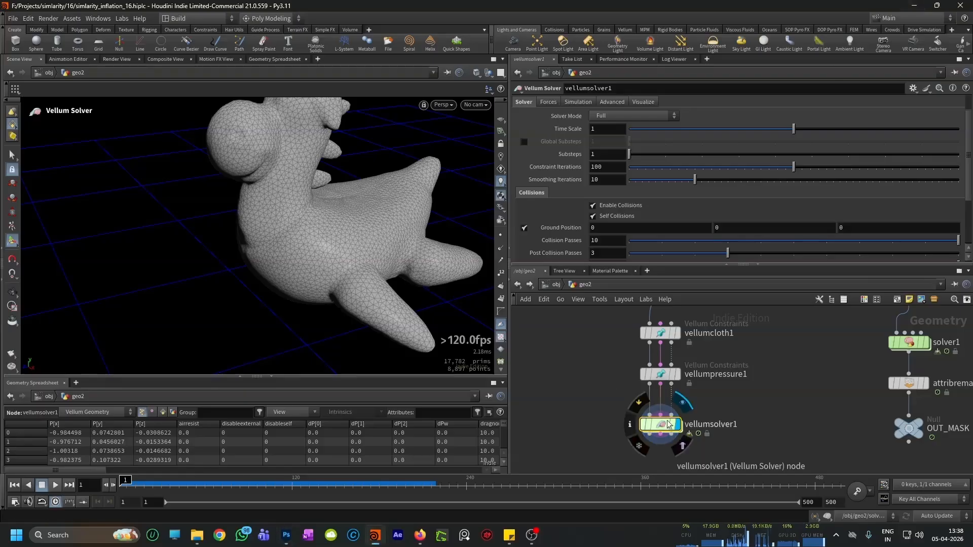
scroll(689, 396, down, 2)
scroll(672, 414, up, 2)
scroll(701, 403, down, 1)
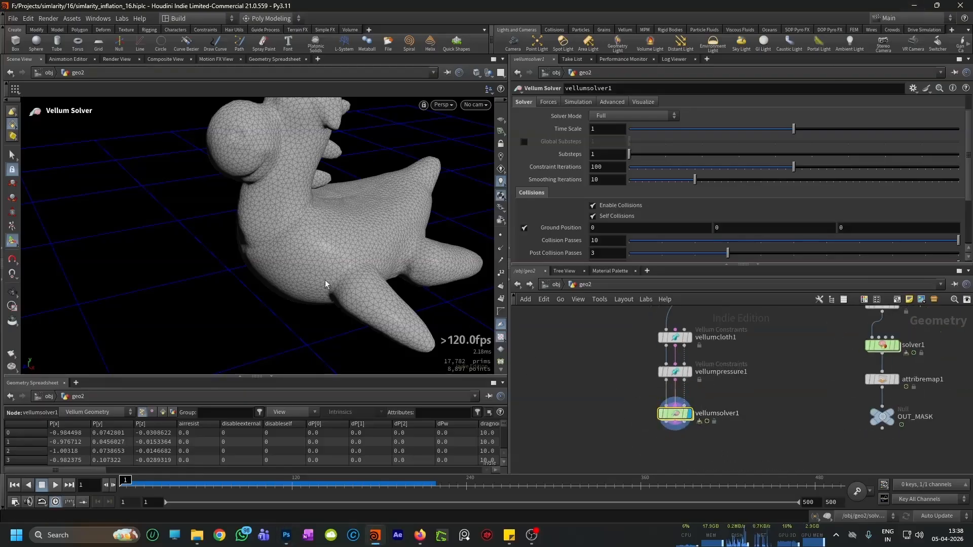
scroll(679, 408, up, 3)
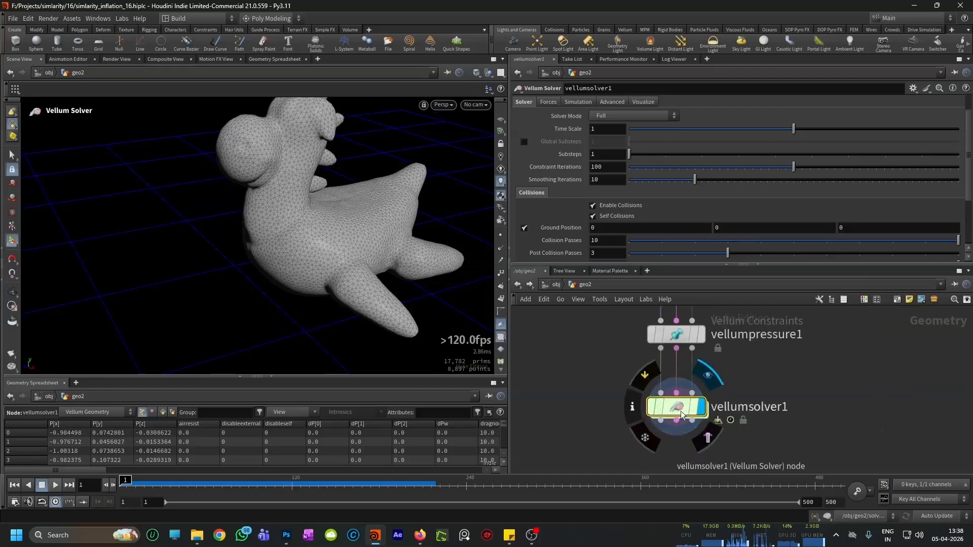
double_click(683, 415)
mouse_move(653, 430)
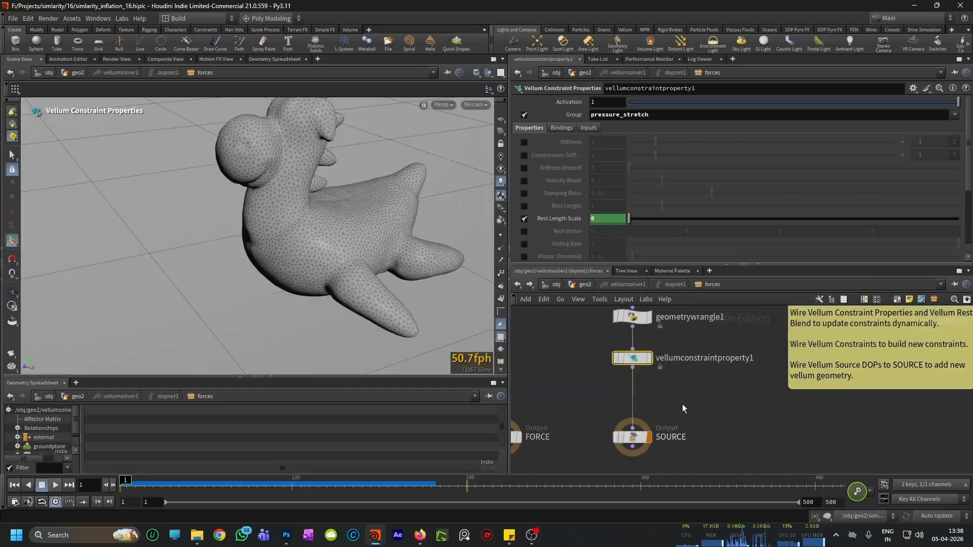
double_click(698, 358)
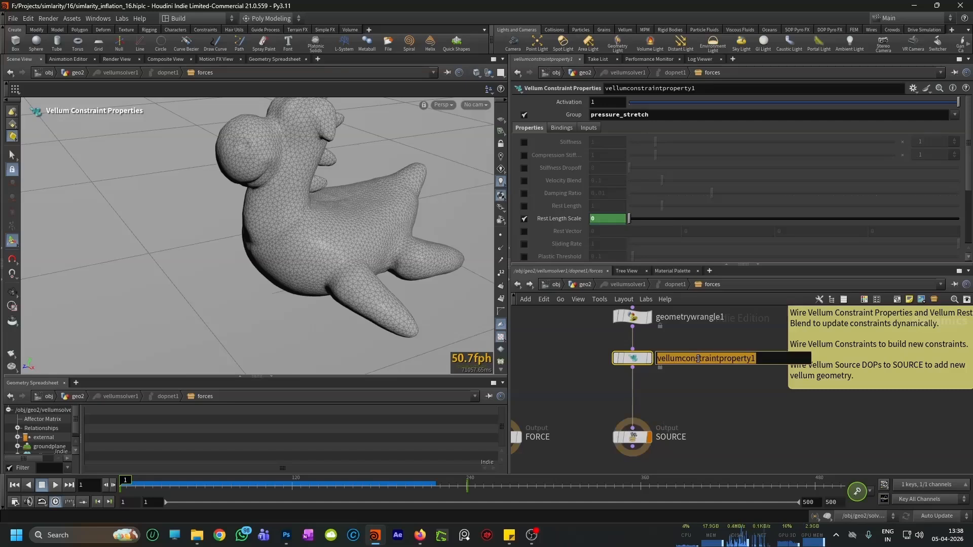
text(pressure_restlength)
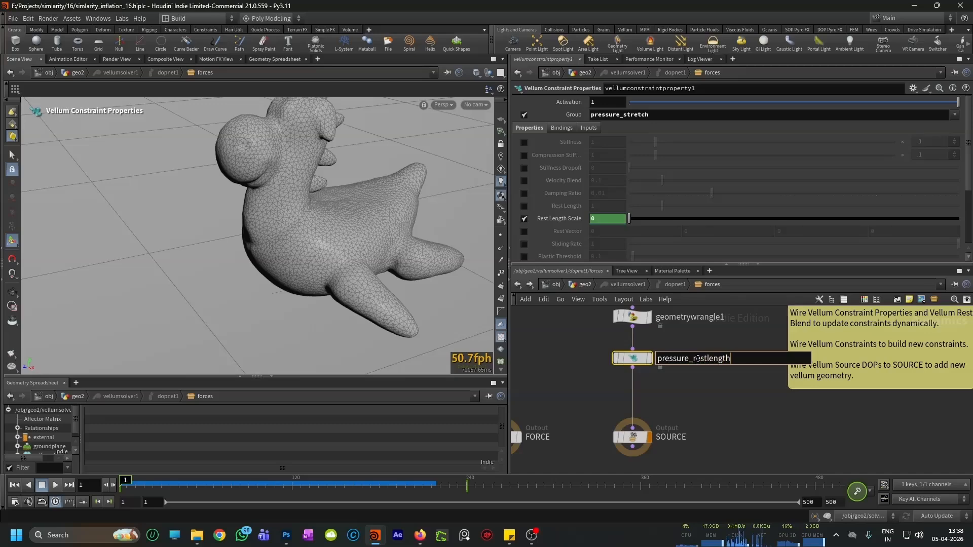
key(Return)
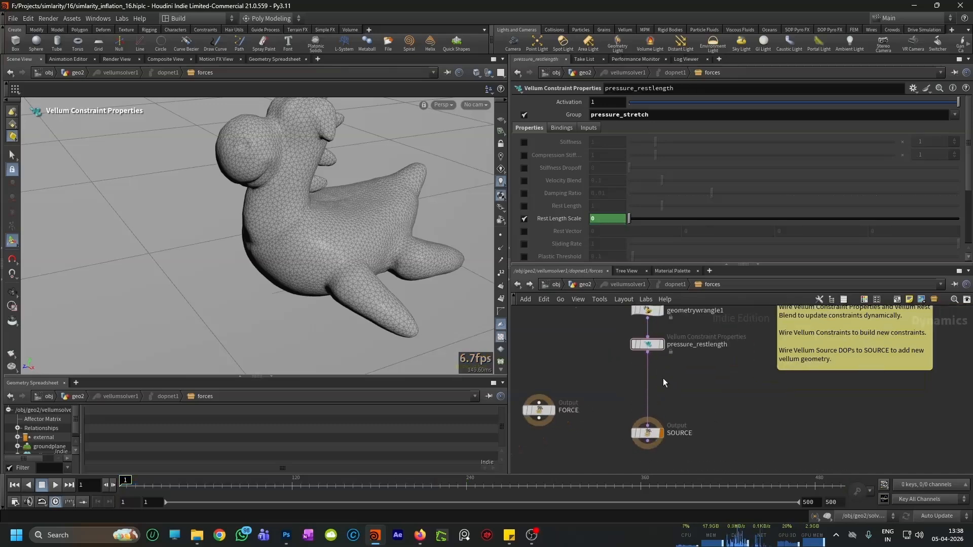
Step: Insert a second Vellum Constraint Properties node between pressure_restlength and SOURCE, and save the scene
key(Tab)
text(vellum)
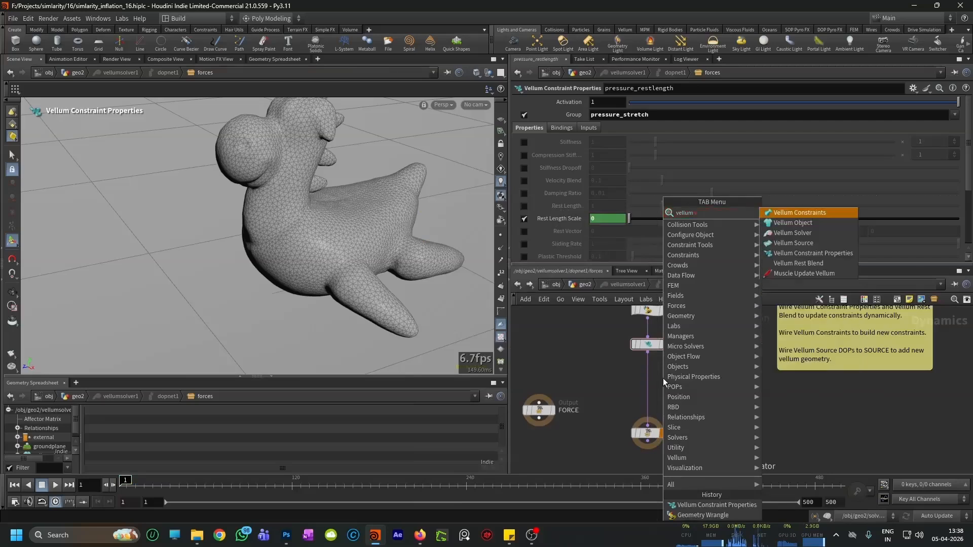
key(Down)
key(Down)
key(Down)
key(Down)
key(Escape)
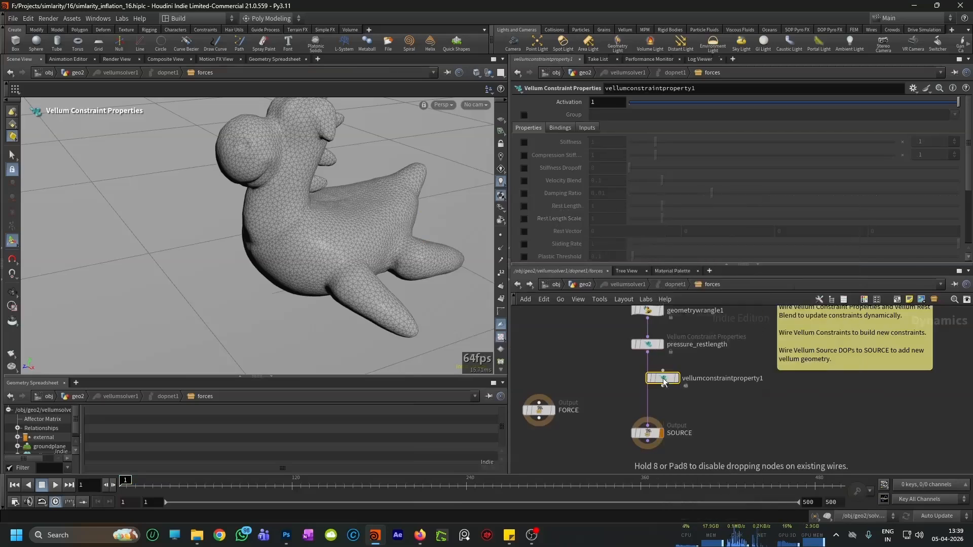
click(654, 383)
click(677, 404)
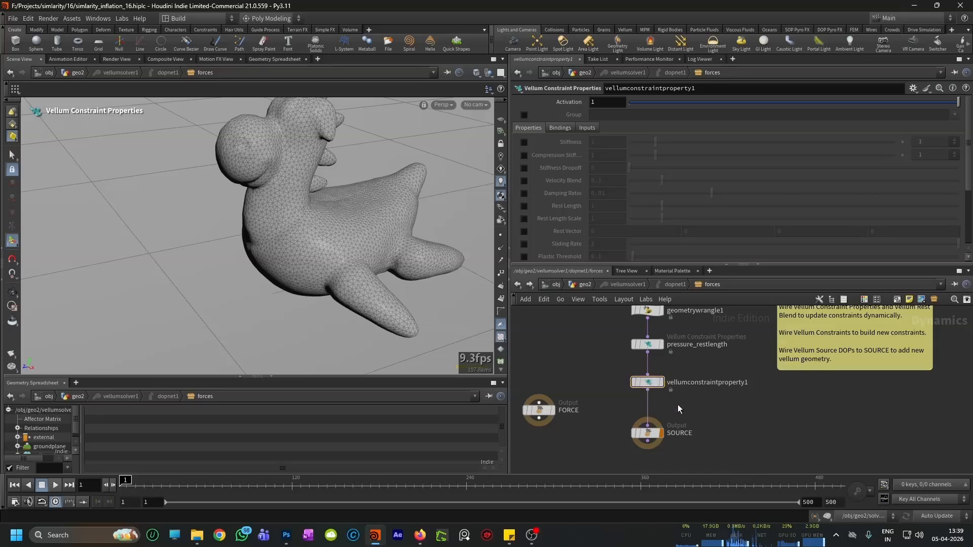
key(ctrl+s)
scroll(694, 387, up, 3)
click(697, 380)
click(715, 417)
scroll(715, 418, down, 3)
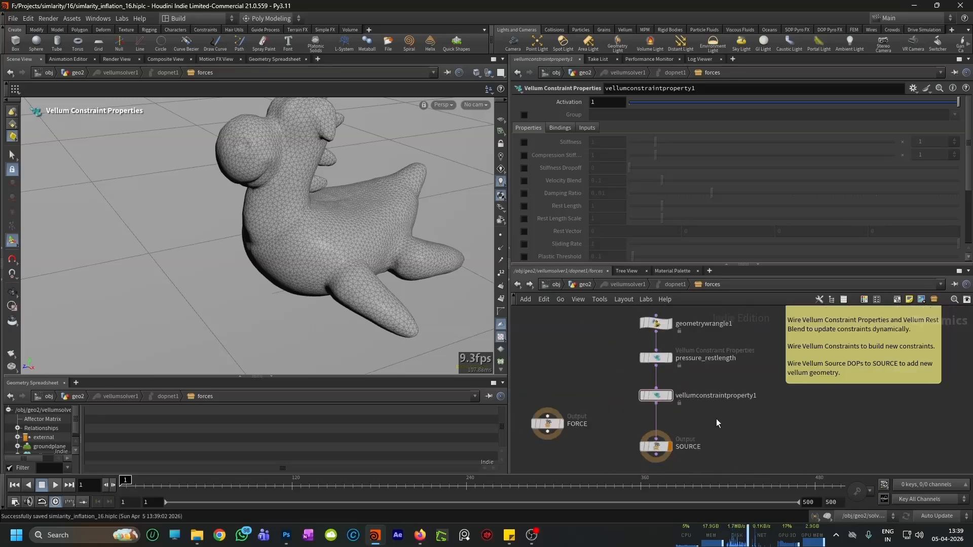
Step: Restrict the new vellumconstraintproperty1 to the bend group and enable its Stiffness override
click(523, 114)
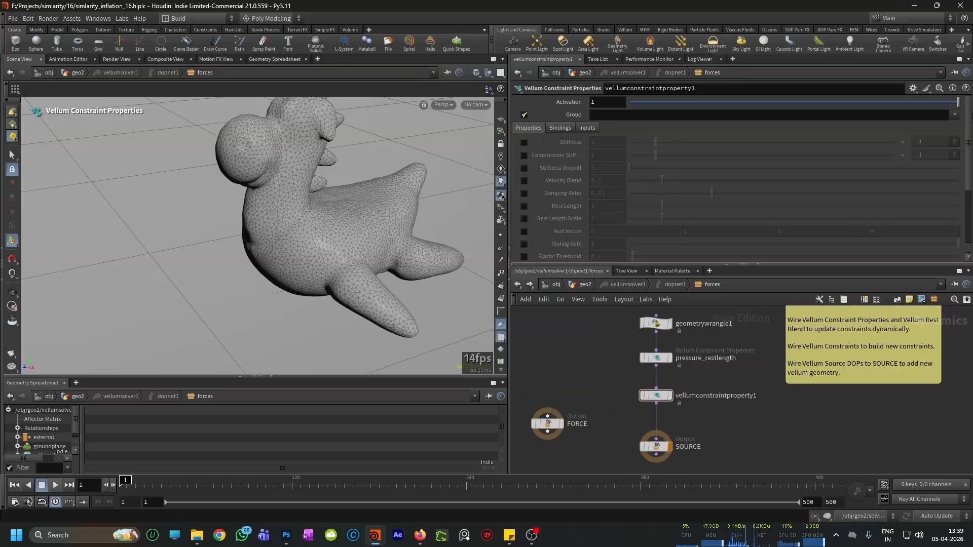
click(955, 115)
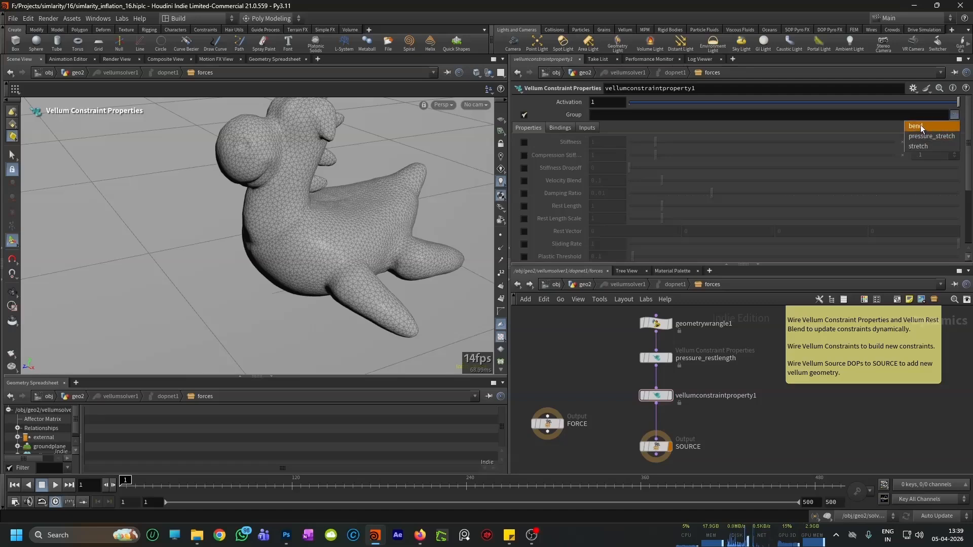
click(918, 126)
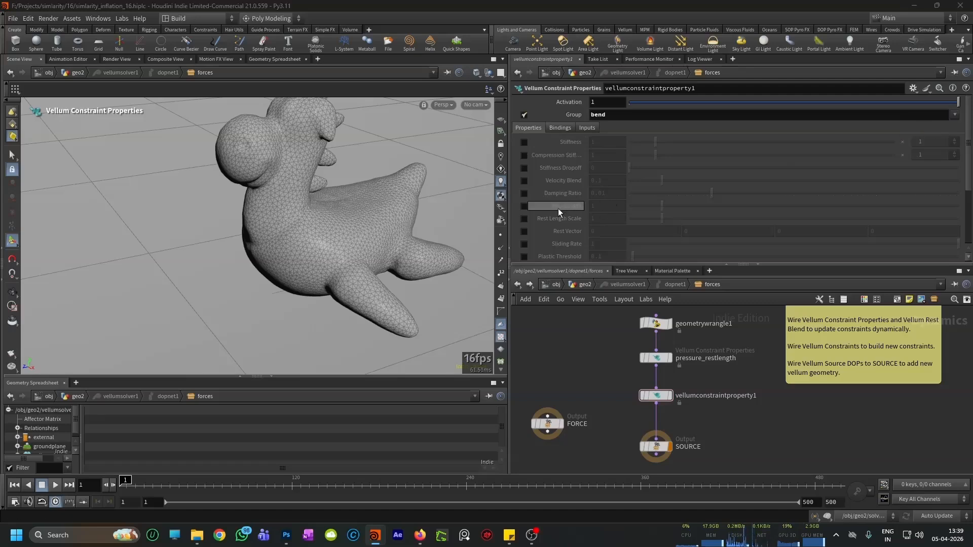
click(524, 141)
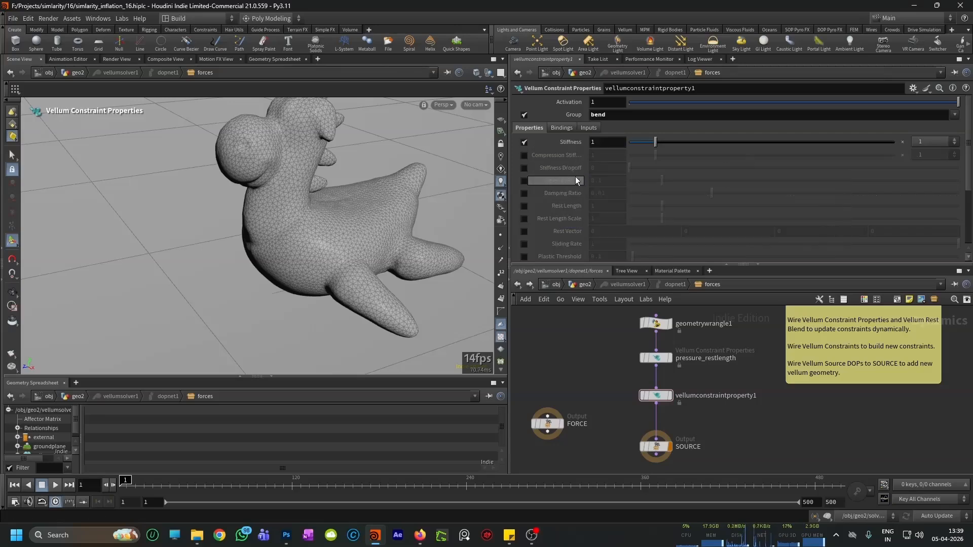
Step: Return to geo2 and examine vellumcloth1's stretch and bend stiffness settings and output groups
click(518, 285)
scroll(709, 397, down, 3)
middle_drag(732, 387, 742, 408)
scroll(750, 363, up, 4)
click(670, 321)
scroll(558, 192, down, 3)
scroll(558, 193, up, 1)
scroll(557, 195, down, 5)
scroll(549, 208, down, 4)
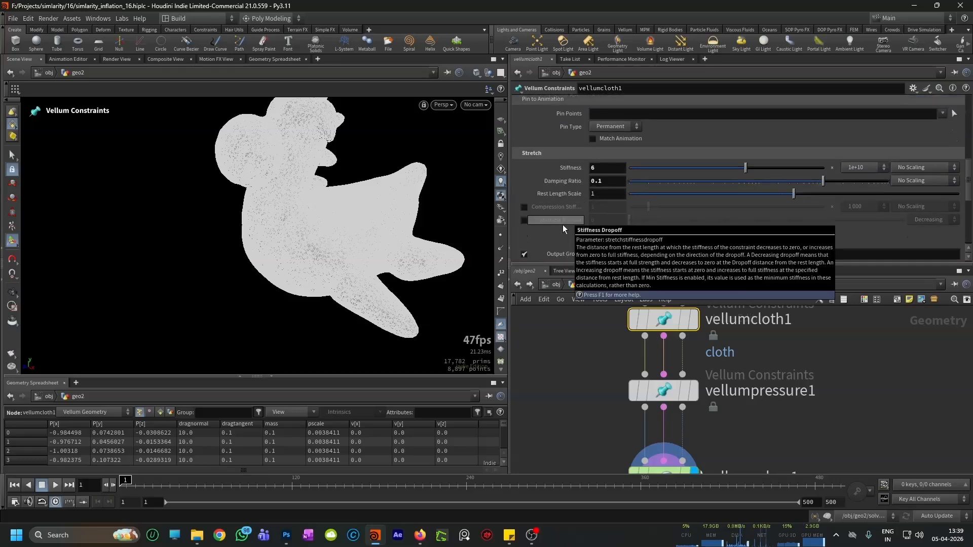
scroll(563, 228, down, 3)
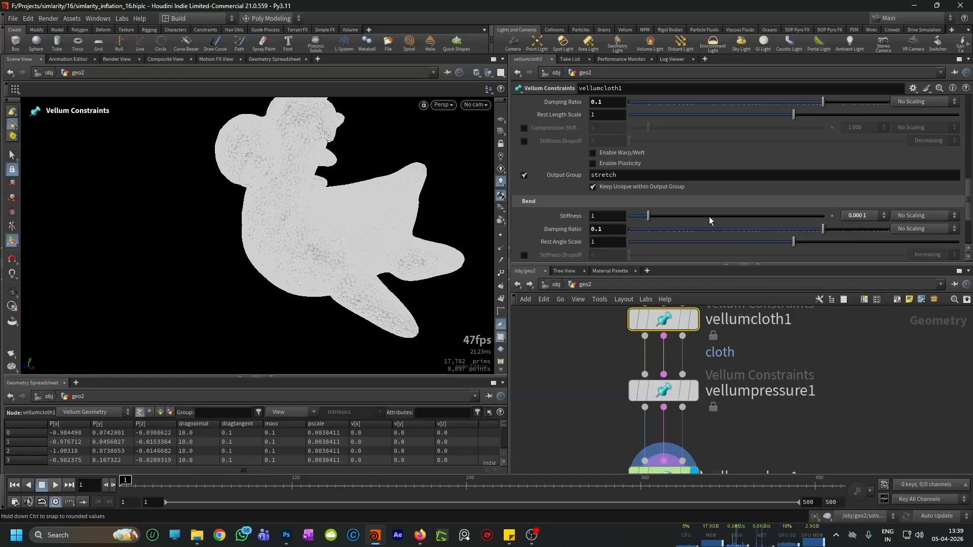
scroll(573, 177, up, 3)
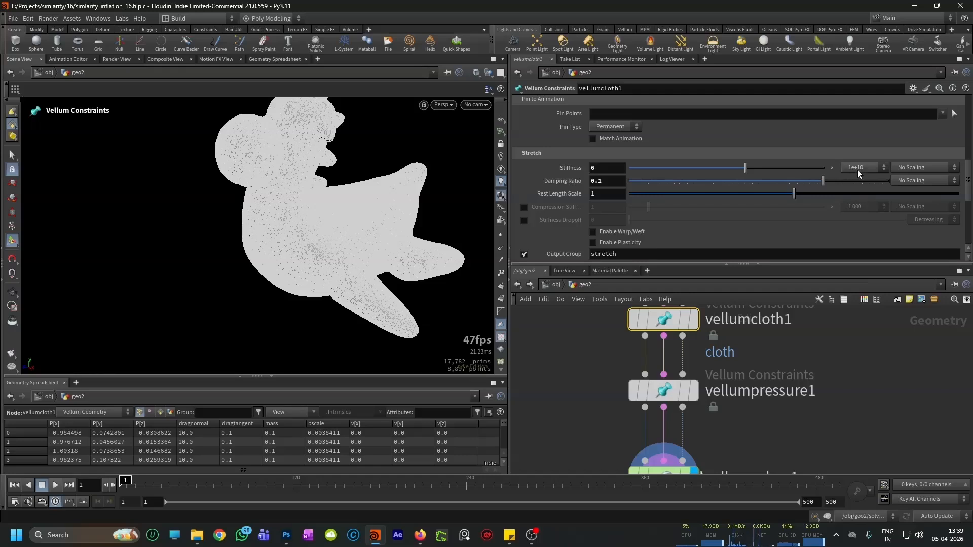
scroll(547, 195, down, 5)
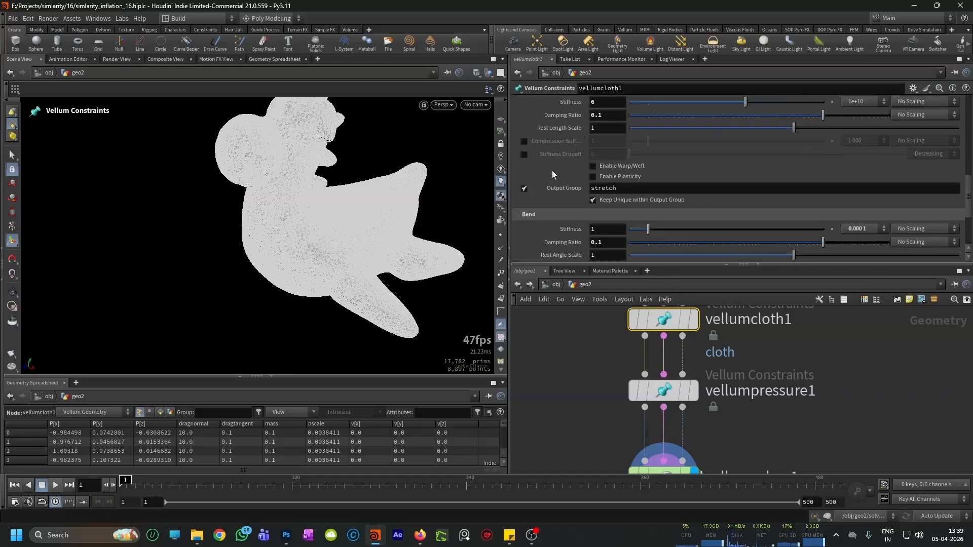
scroll(563, 220, down, 1)
scroll(743, 385, down, 1)
scroll(742, 382, down, 4)
scroll(721, 424, up, 5)
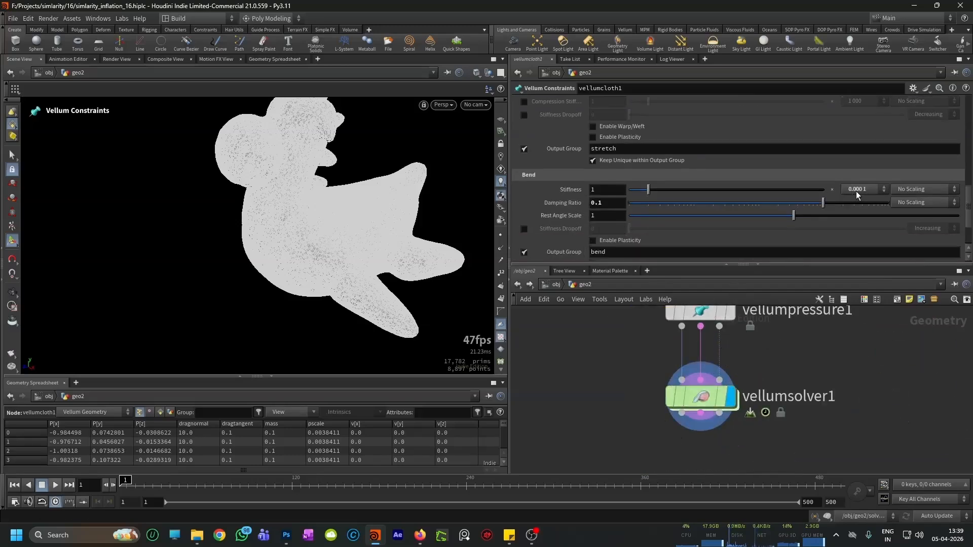
Step: Inside vellumsolver1, set the bend constraint property's Stiffness multiplier to 0.0001
double_click(702, 396)
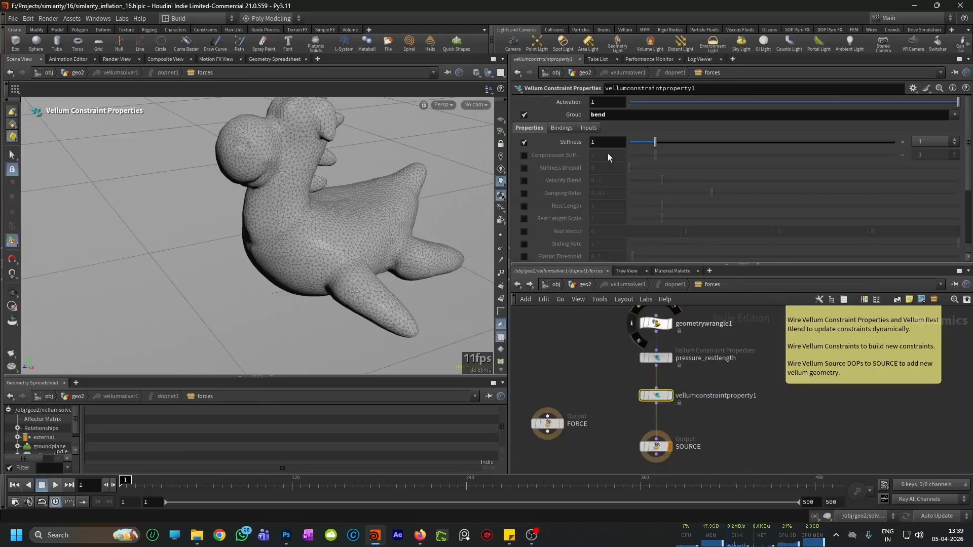
click(927, 139)
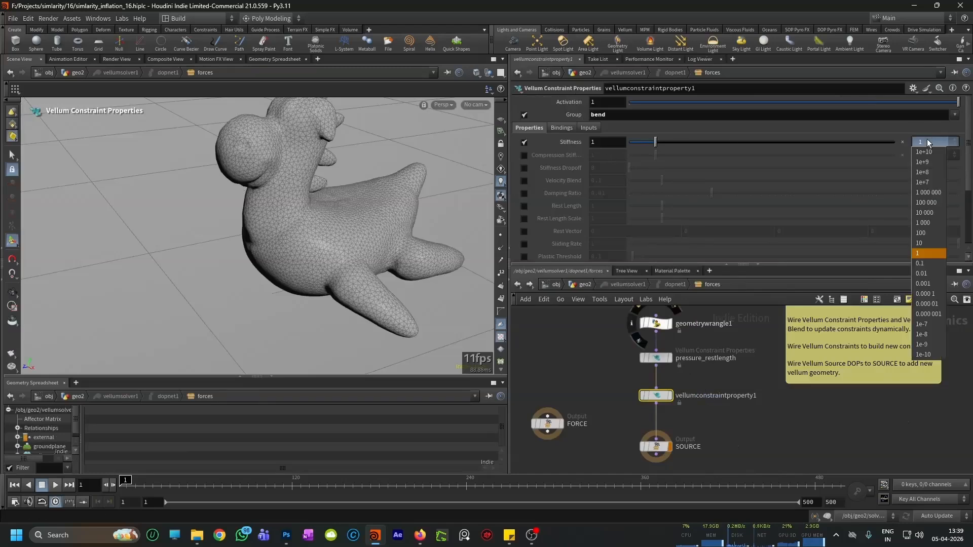
click(936, 294)
scroll(624, 177, down, 3)
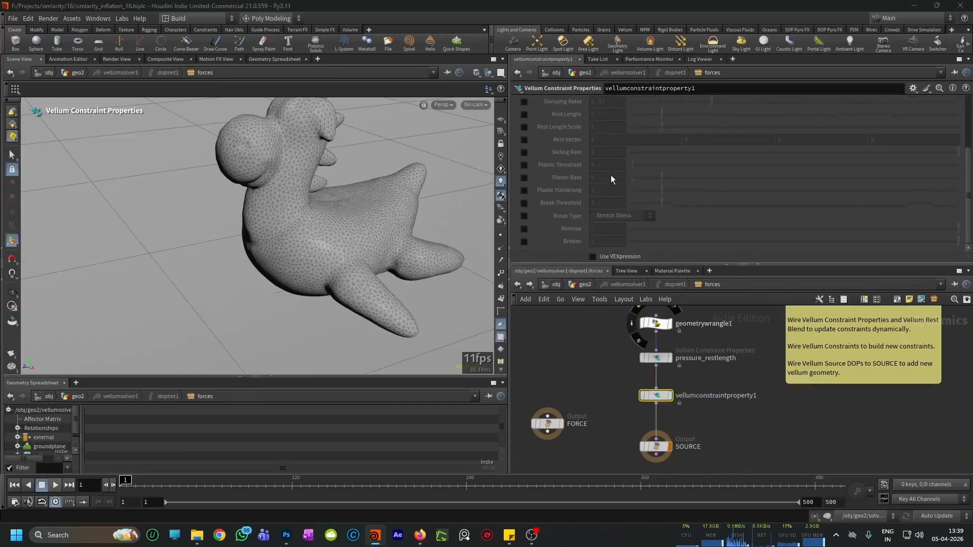
Step: Set the bend constraint property's Input 3 to SOP with the path /obj/geo2/OUT_MASK
scroll(603, 198, up, 3)
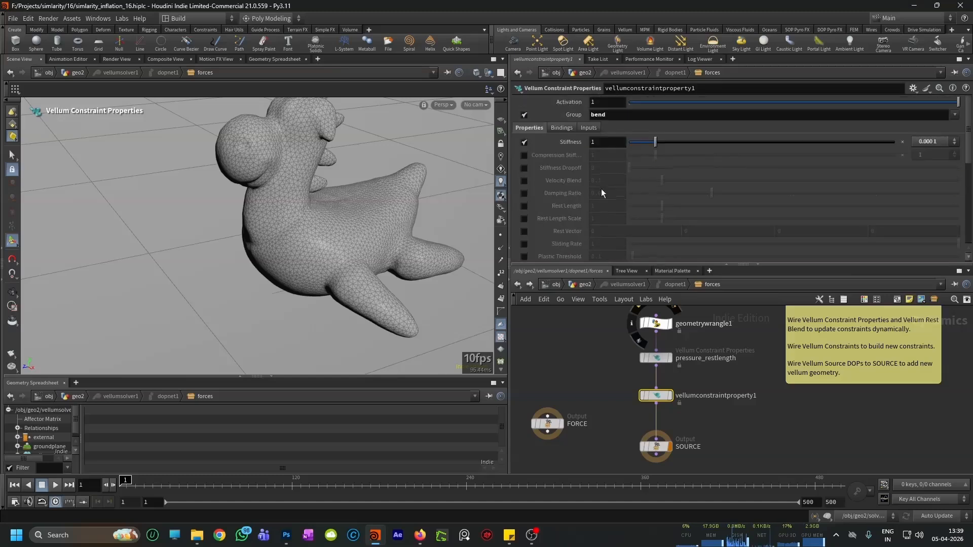
click(589, 128)
click(631, 180)
click(605, 229)
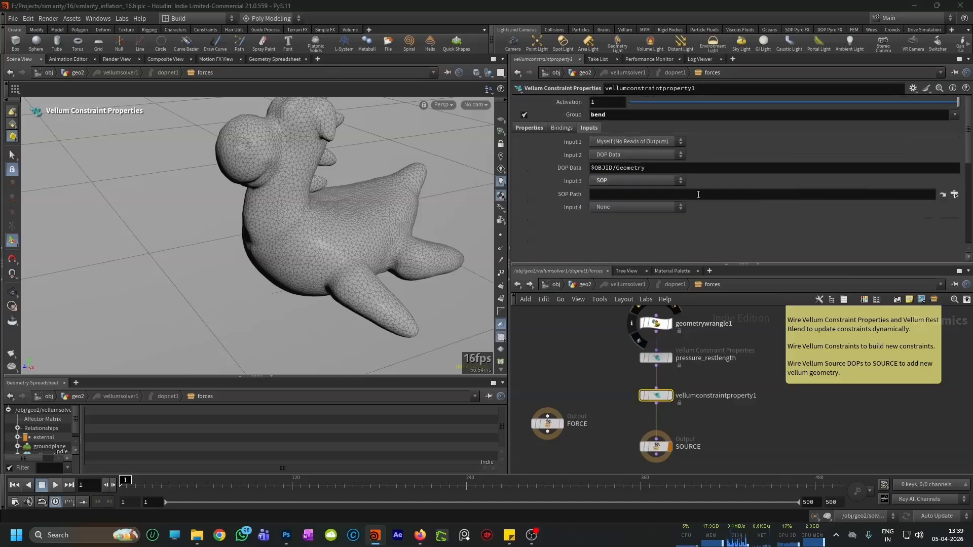
click(955, 195)
scroll(920, 167, up, 5)
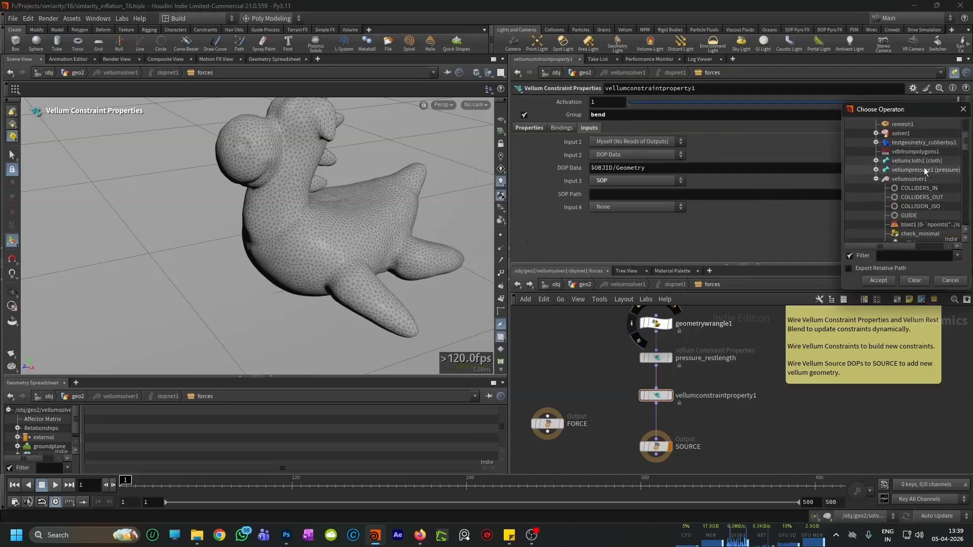
click(905, 161)
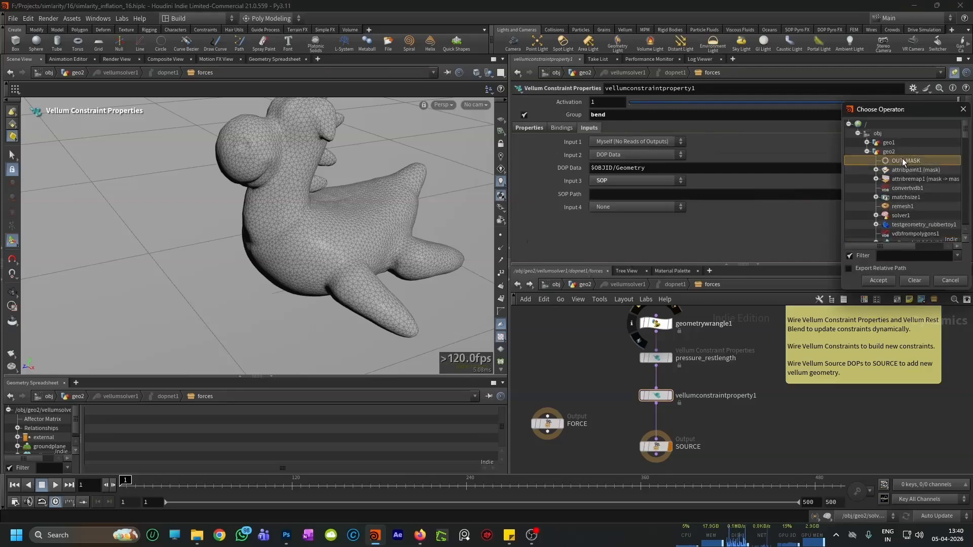
click(872, 281)
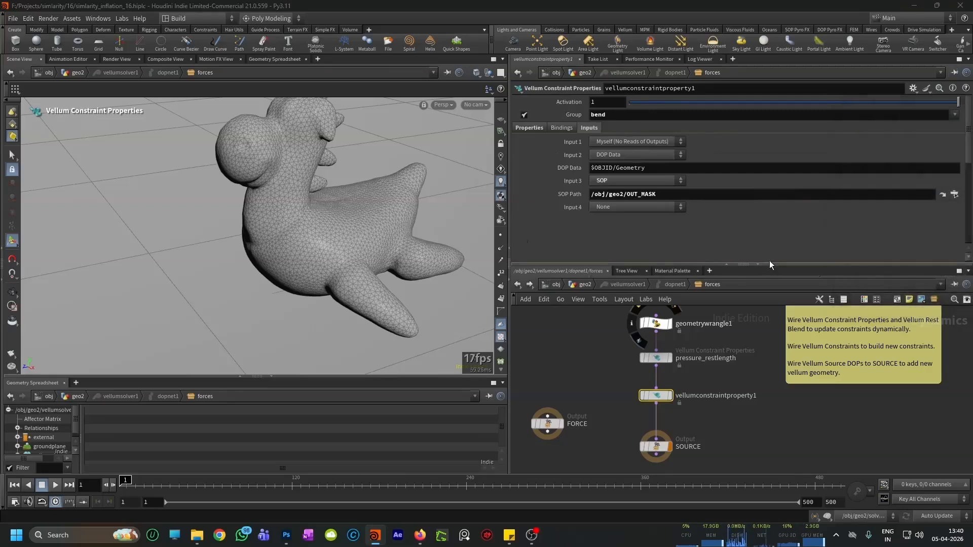
Step: Enable Use VEXpression on the bend constraint property and start its code with "float mask = point("
click(525, 129)
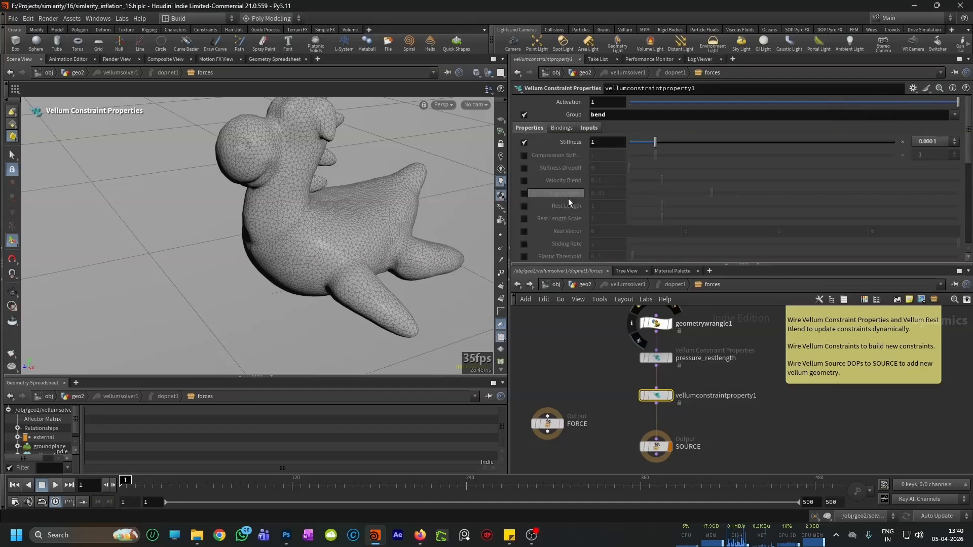
scroll(568, 198, down, 10)
scroll(595, 236, down, 2)
click(584, 227)
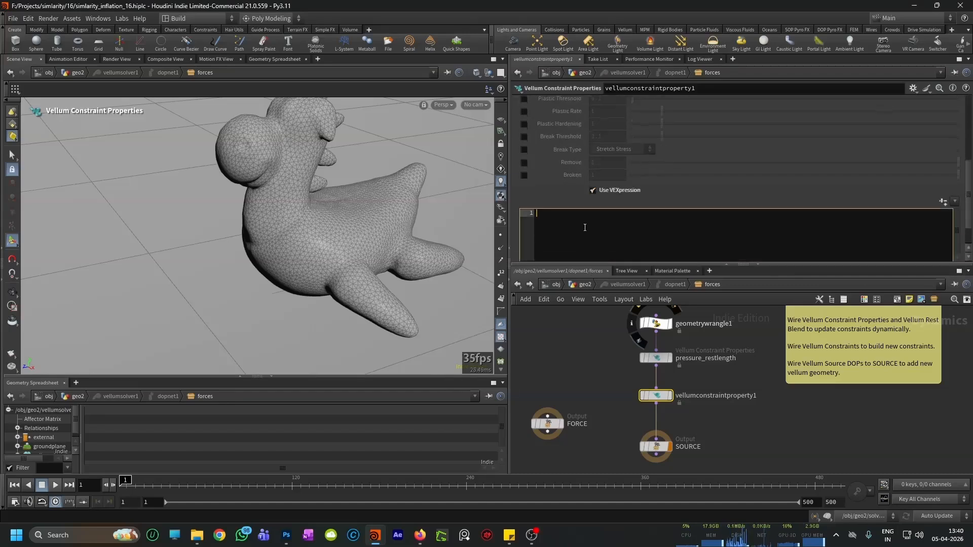
text(float )
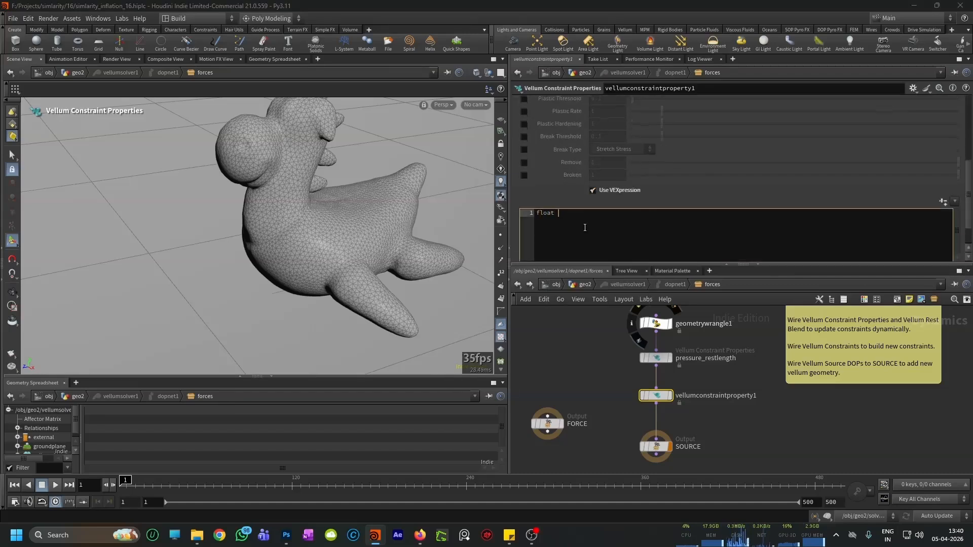
text(mask = point)
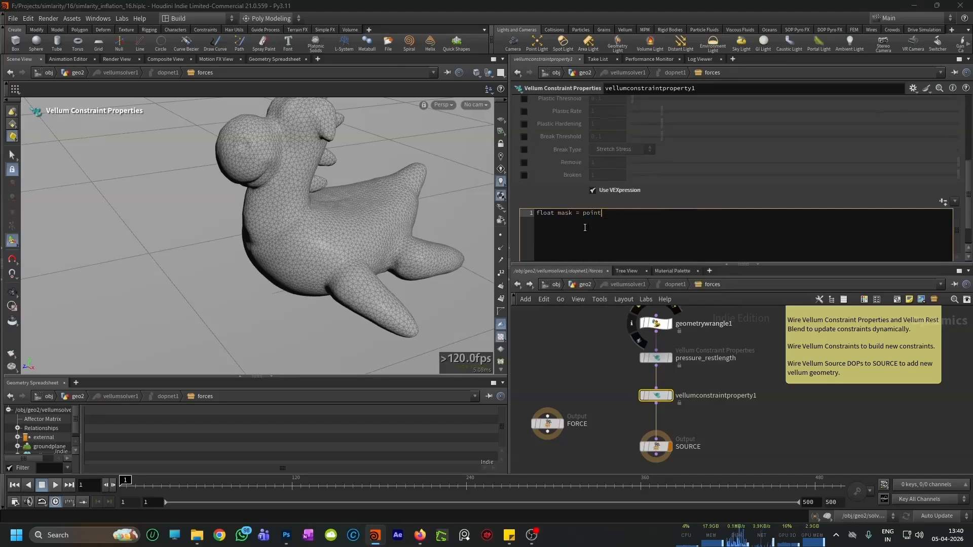
text(()
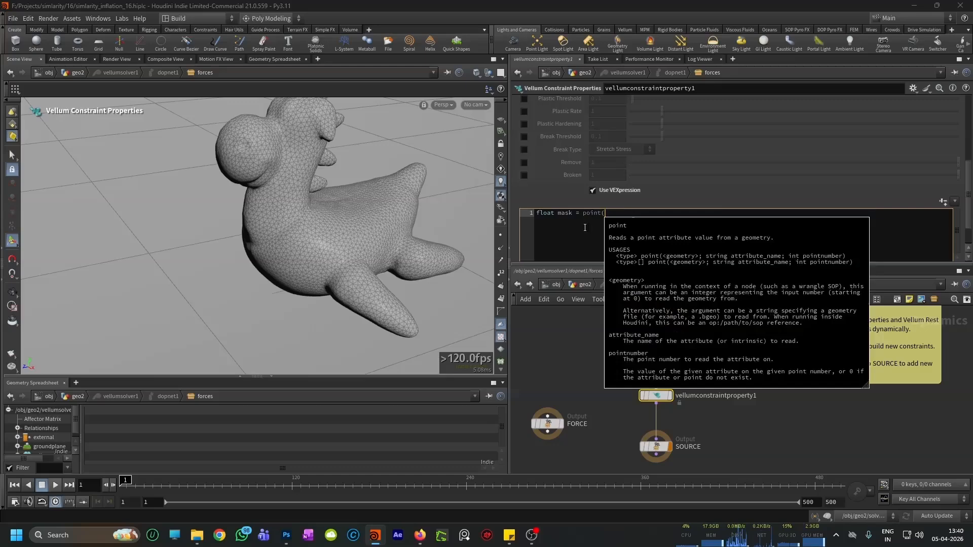
scroll(643, 152, up, 10)
click(589, 128)
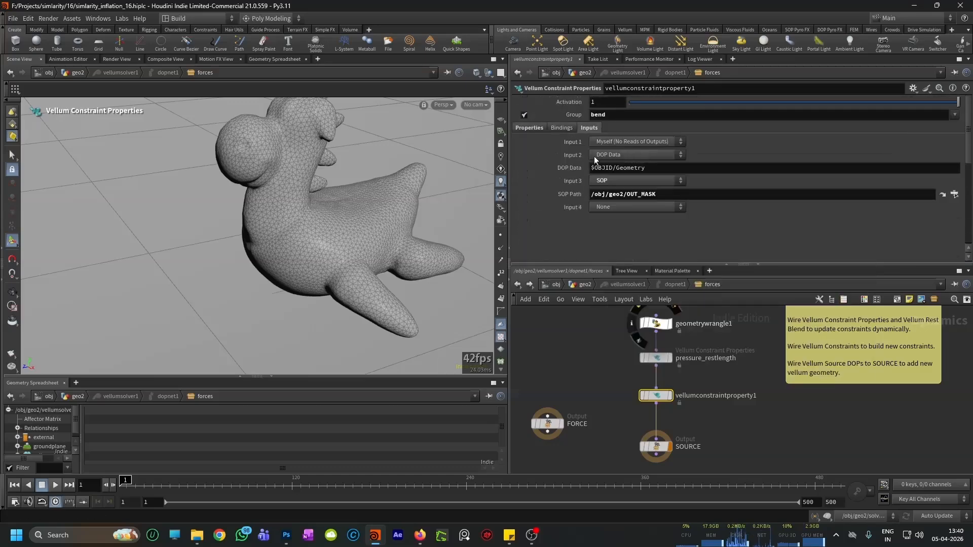
click(530, 128)
scroll(599, 206, down, 1)
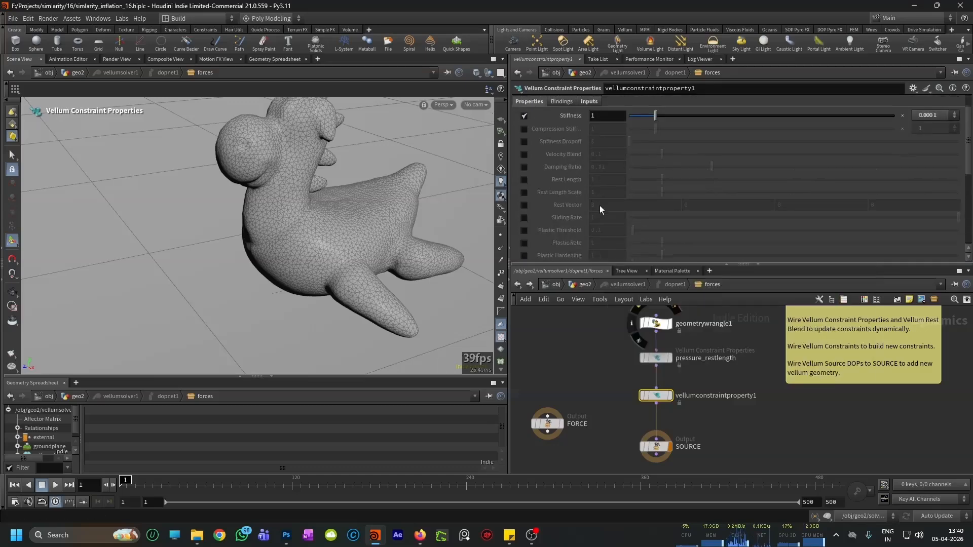
scroll(600, 205, down, 6)
click(618, 201)
text(2,'n)
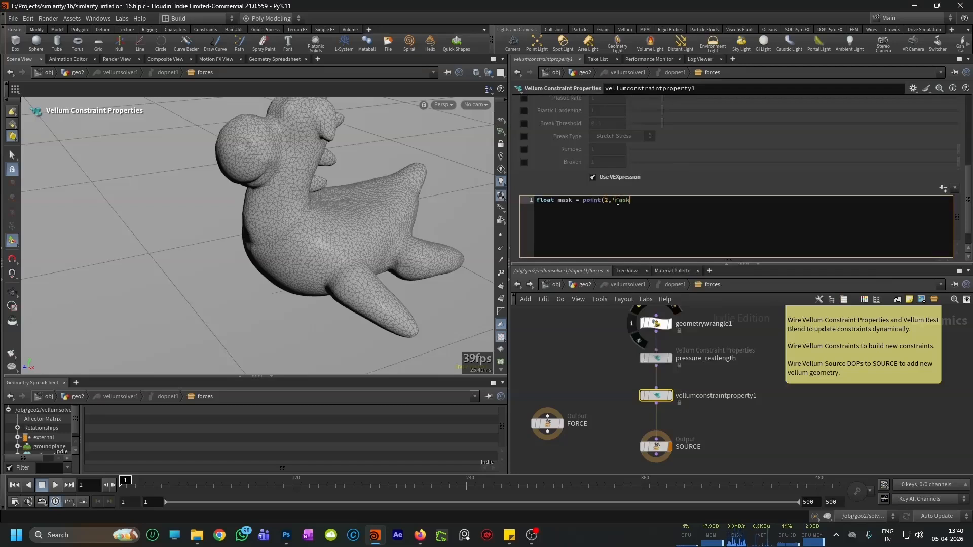
text(ask',@ptnum);)
key(Return)
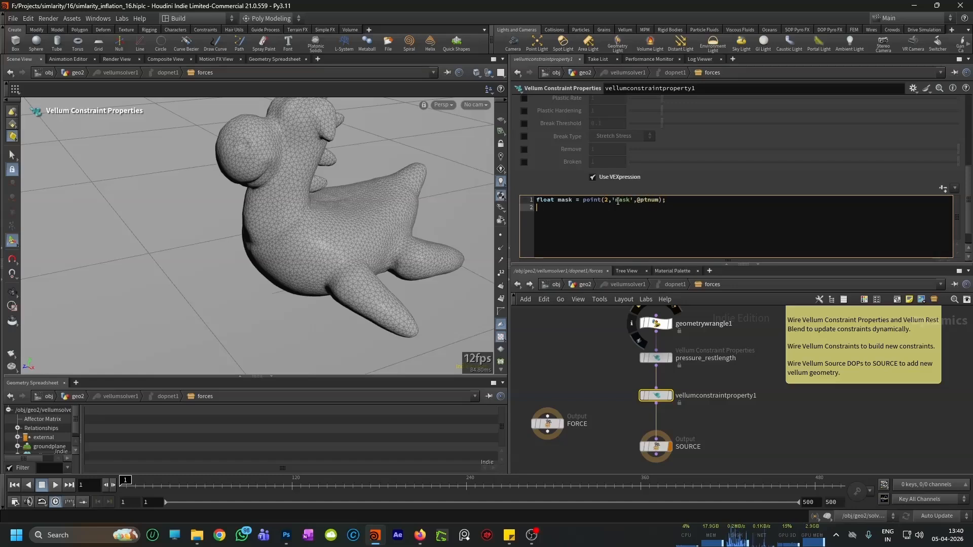
Step: Add the second expression line "stiffness *=mask;" to scale the bend stiffness by the mask
text(stiffness)
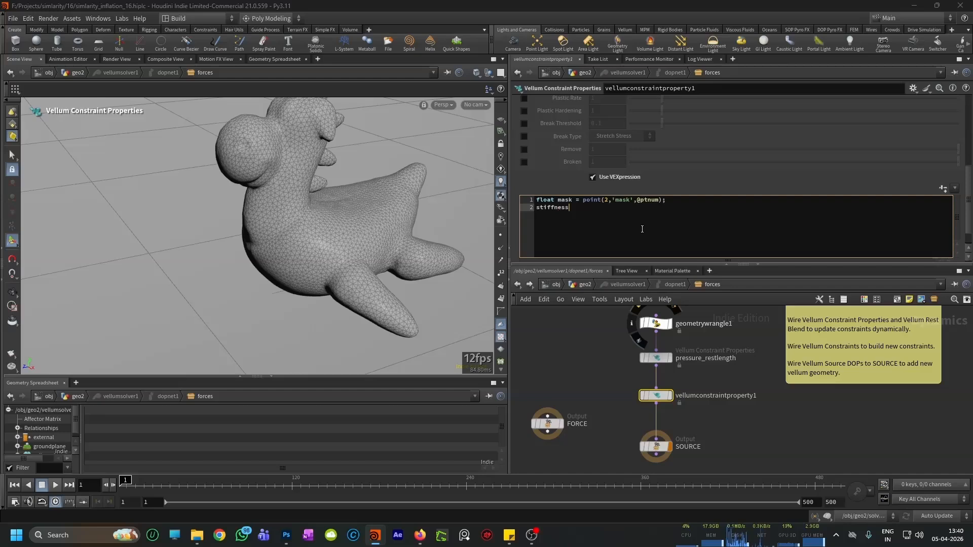
text( *=mask)
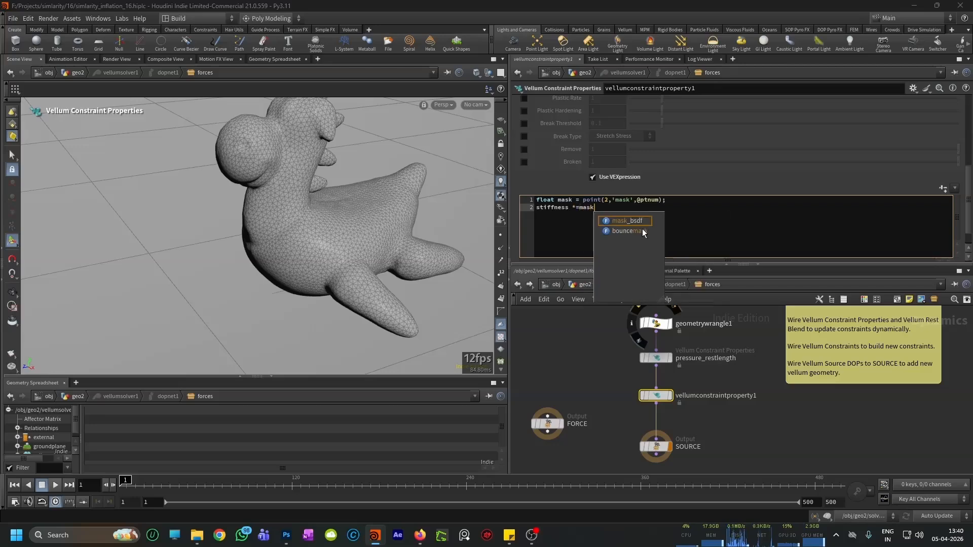
text(;)
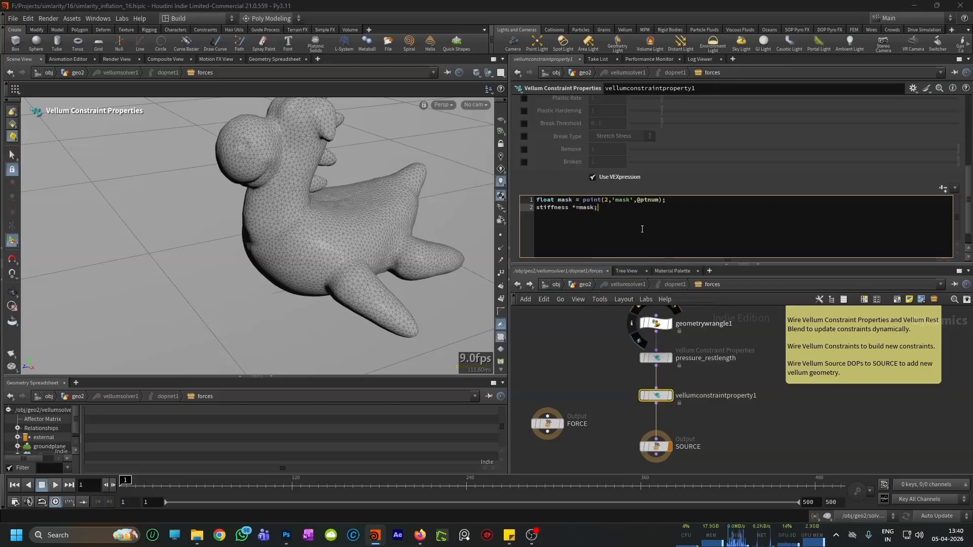
Step: Reframe the toy, play the simulation to test the mask-driven bend stiffness, and return to the first frame
scroll(610, 381, down, 2)
scroll(608, 390, up, 2)
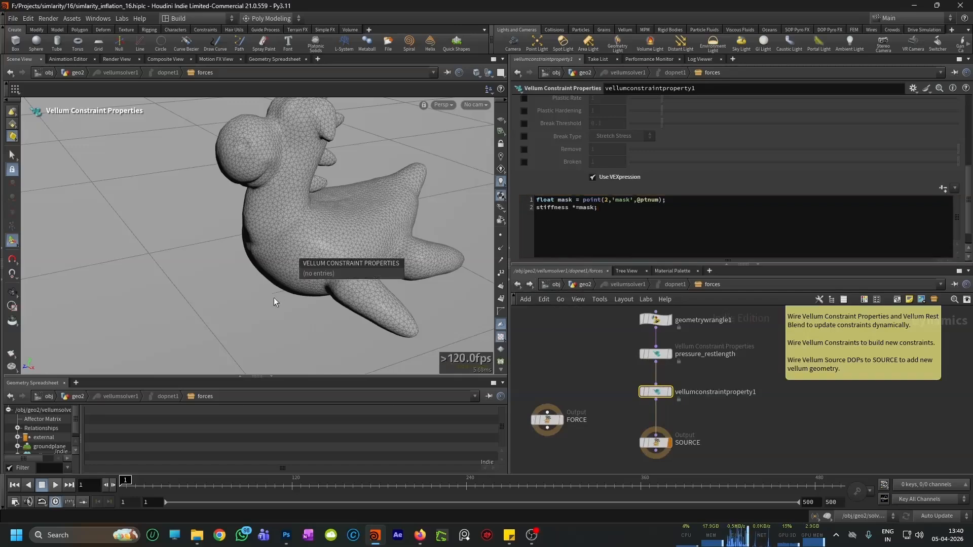
alt+right_drag(256, 299, 238, 310)
alt+middle_drag(237, 310, 213, 319)
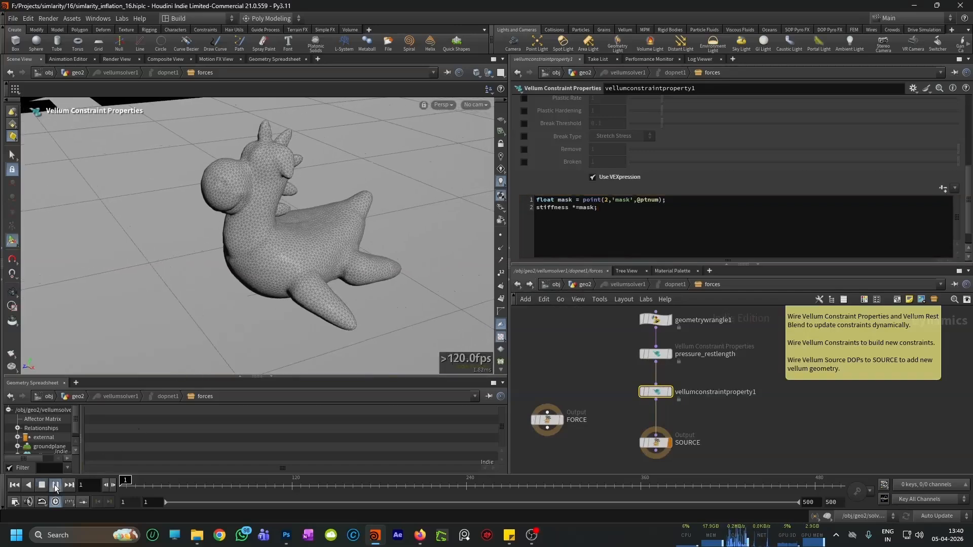
click(54, 484)
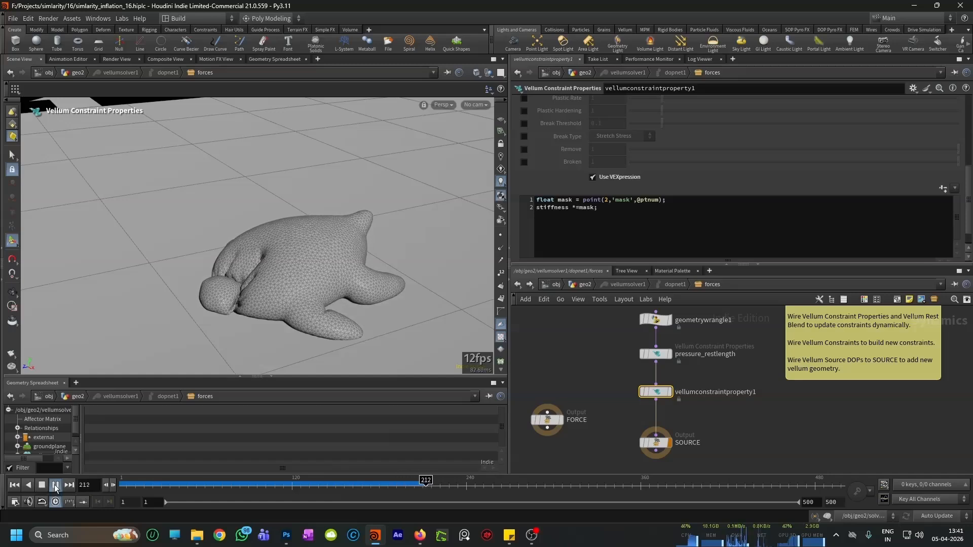
click(56, 485)
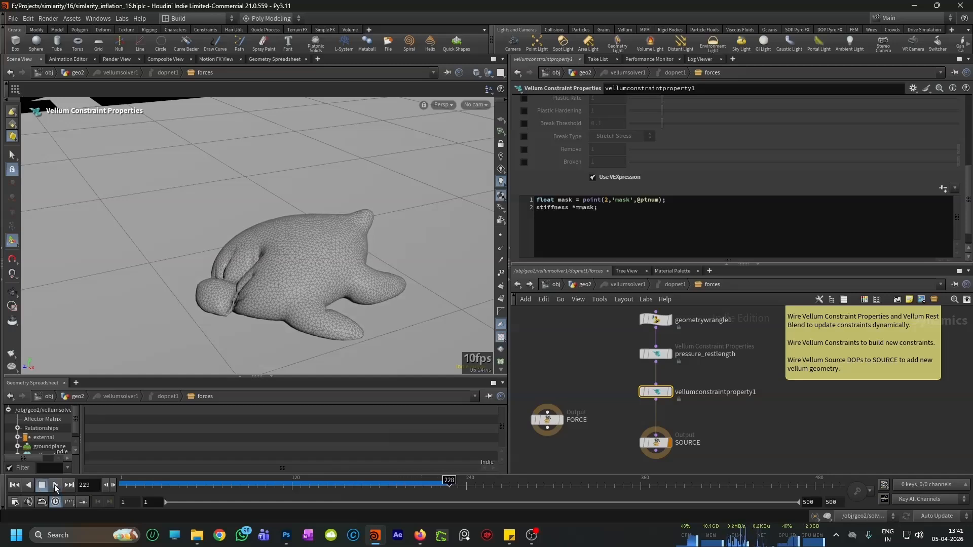
click(15, 485)
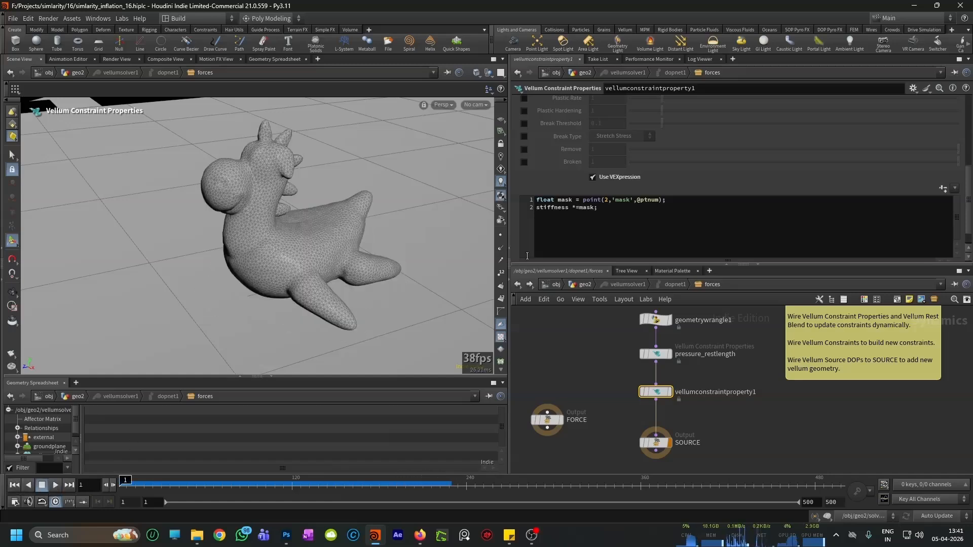
click(578, 208)
text(f)
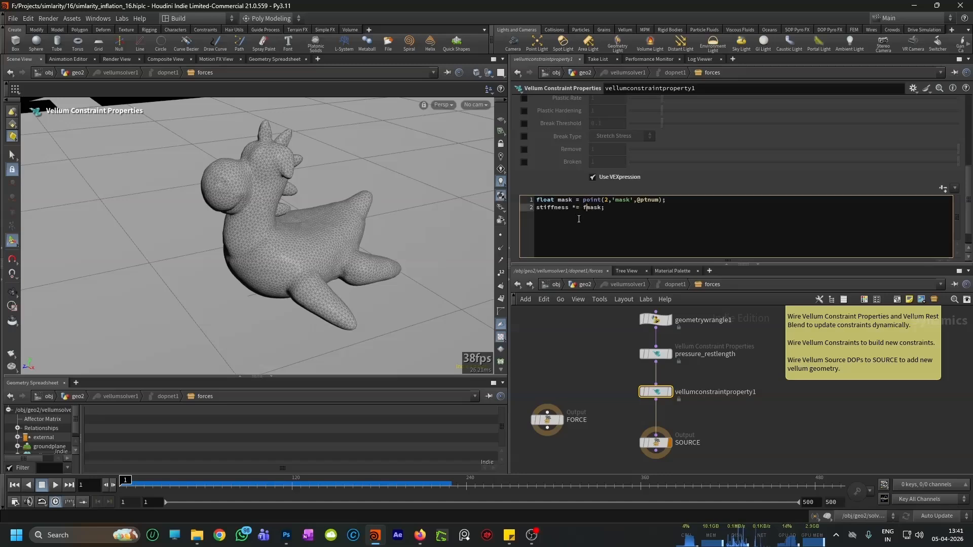
text(it01()
key(Right)
key(Right)
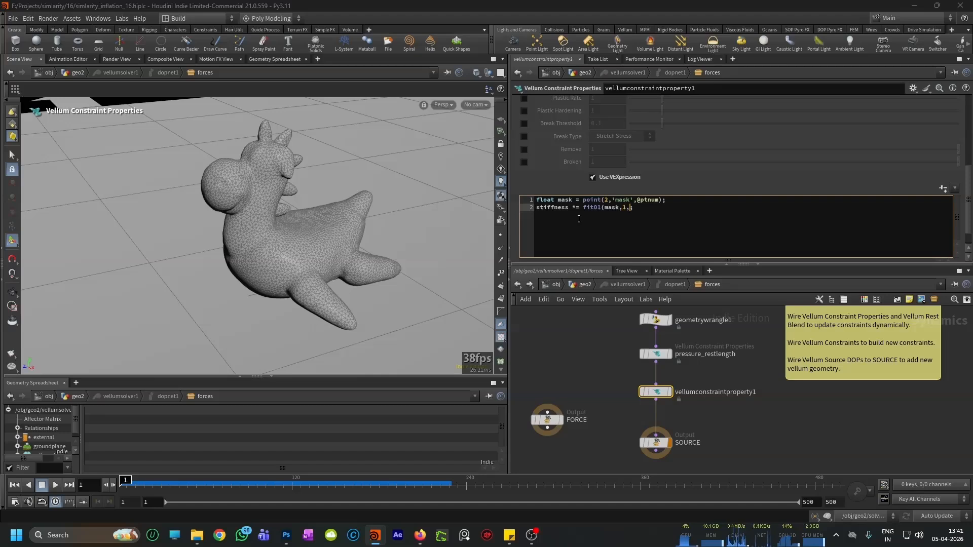
text(00000000000))
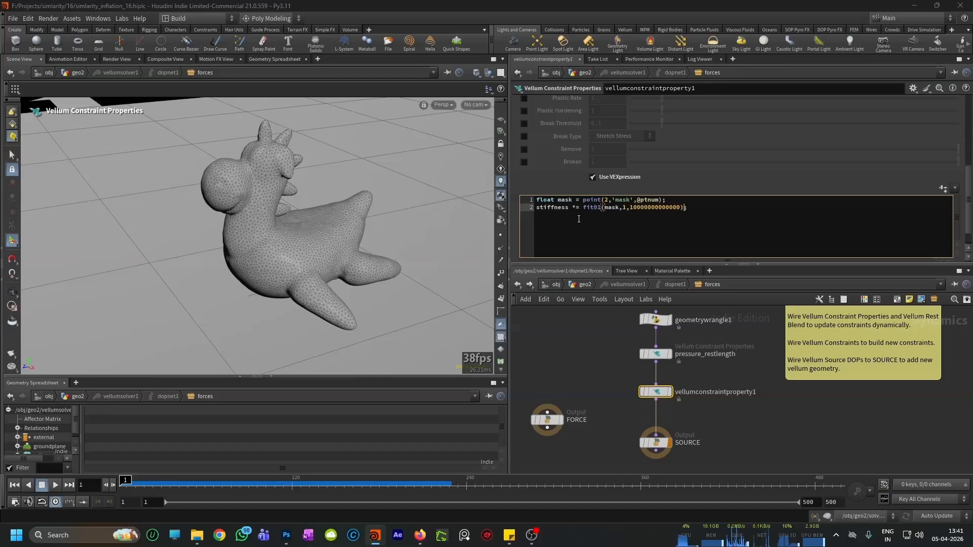
text(;)
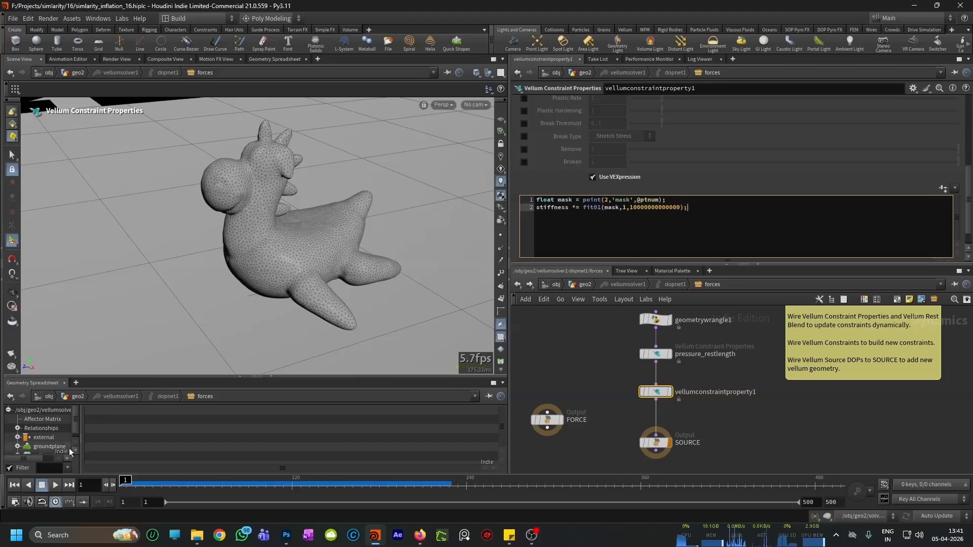
click(59, 486)
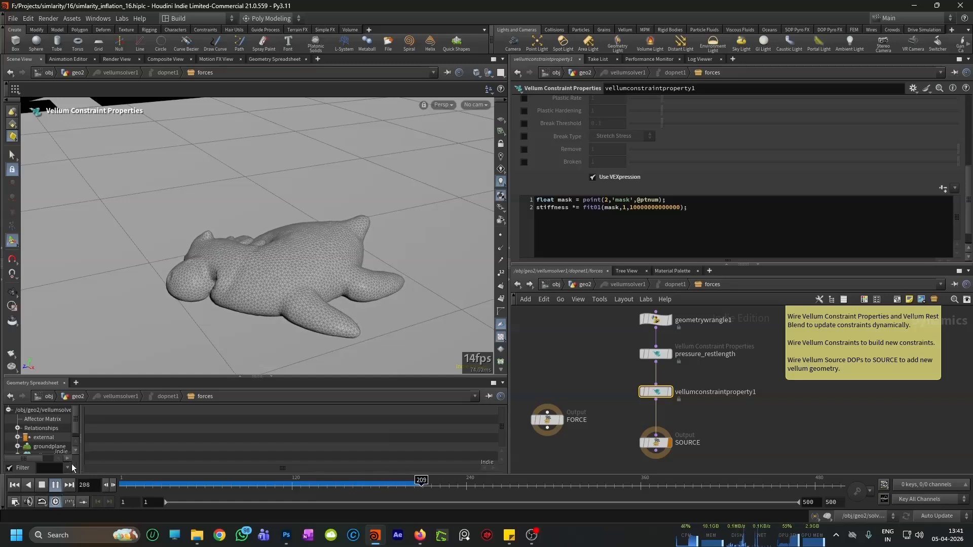
click(14, 485)
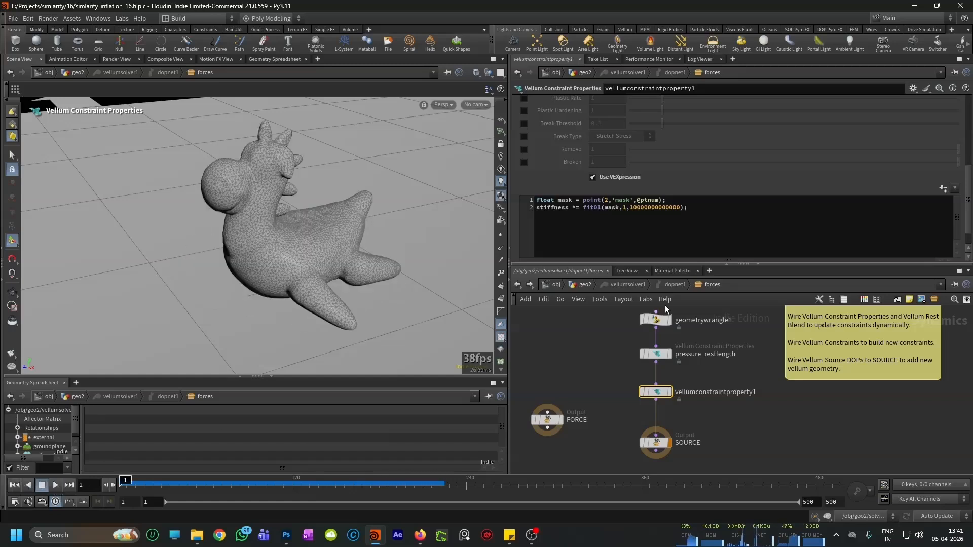
Step: Set the bend constraint property's Activation to the expression $FF>30
scroll(583, 160, up, 5)
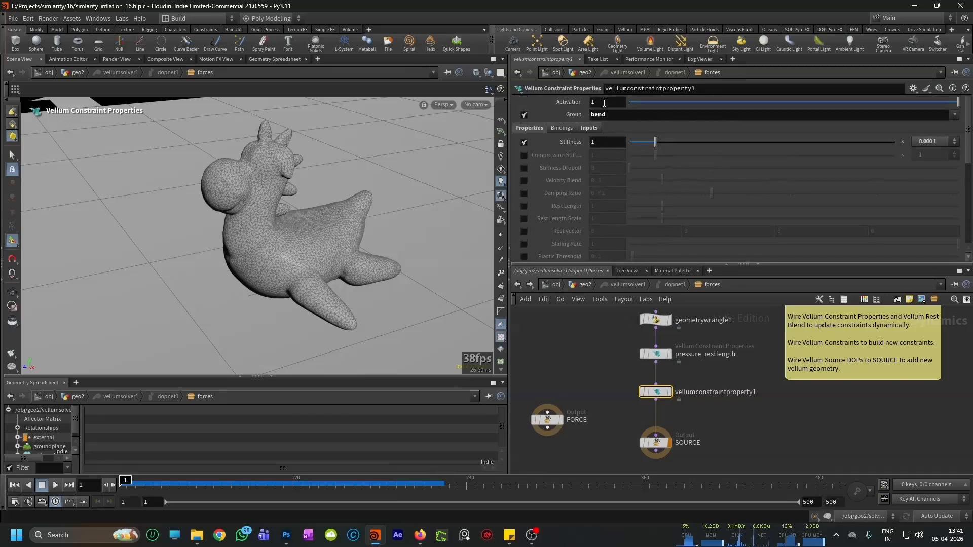
drag(604, 104, 579, 103)
text($FF>)
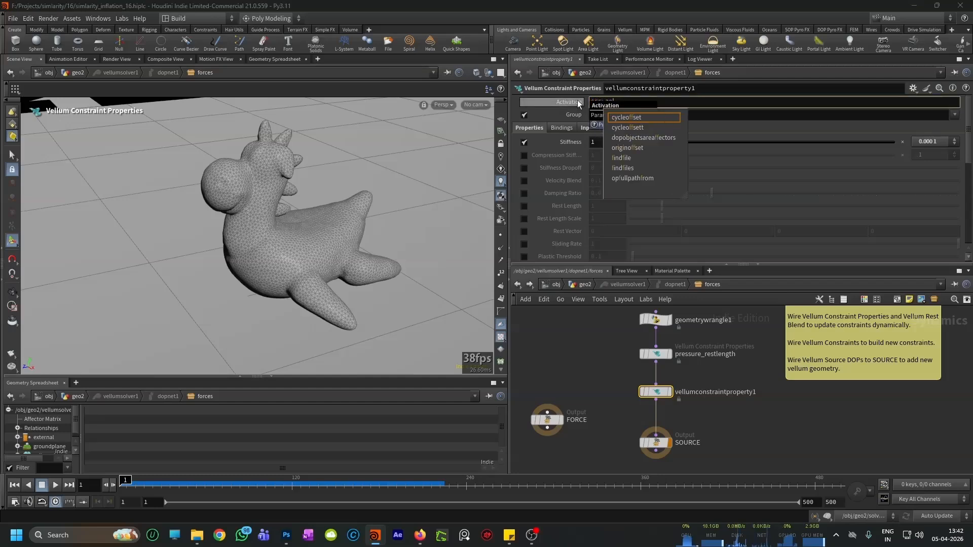
text(30)
key(Return)
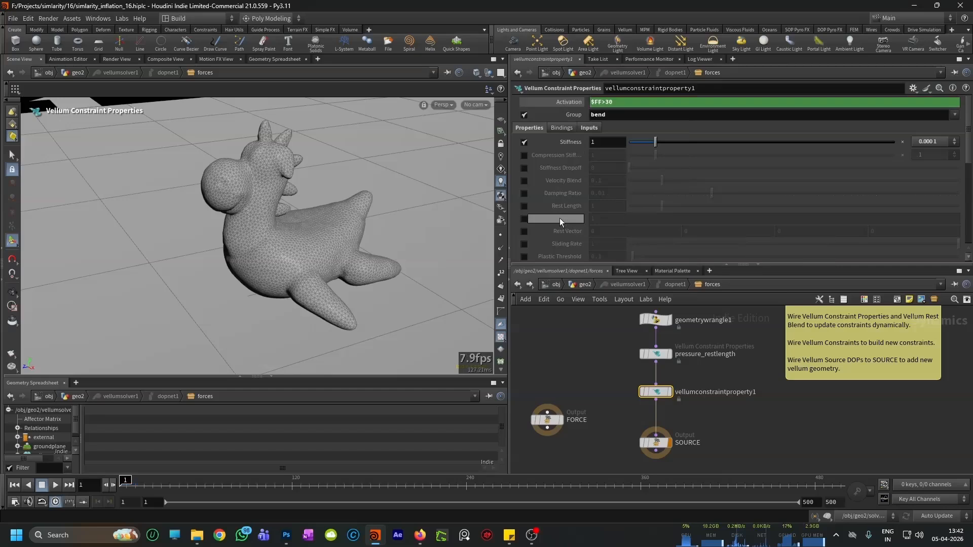
scroll(542, 200, down, 8)
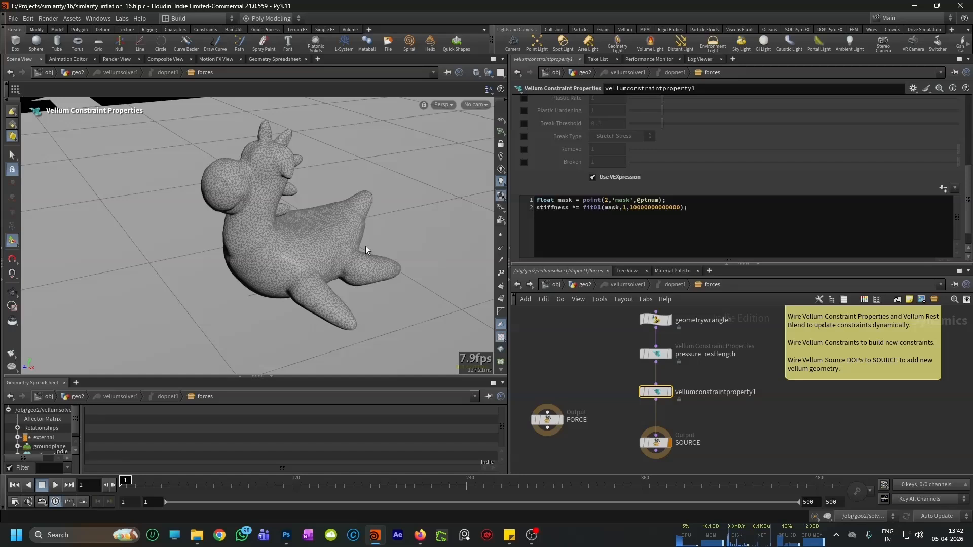
Step: Make room above SOURCE and insert a copy of vellumconstraintproperty1 between that node and SOURCE
scroll(328, 220, down, 1)
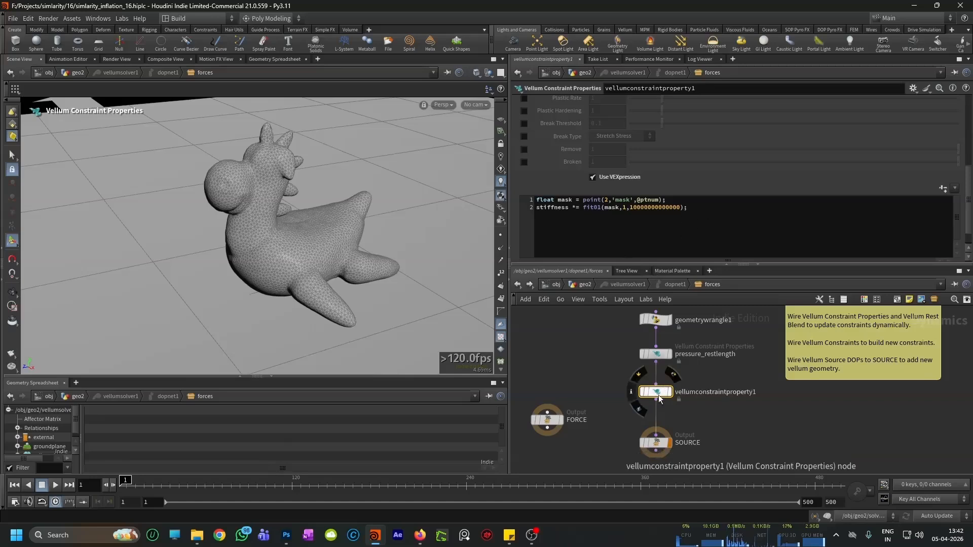
drag(653, 391, 654, 385)
drag(665, 439, 664, 449)
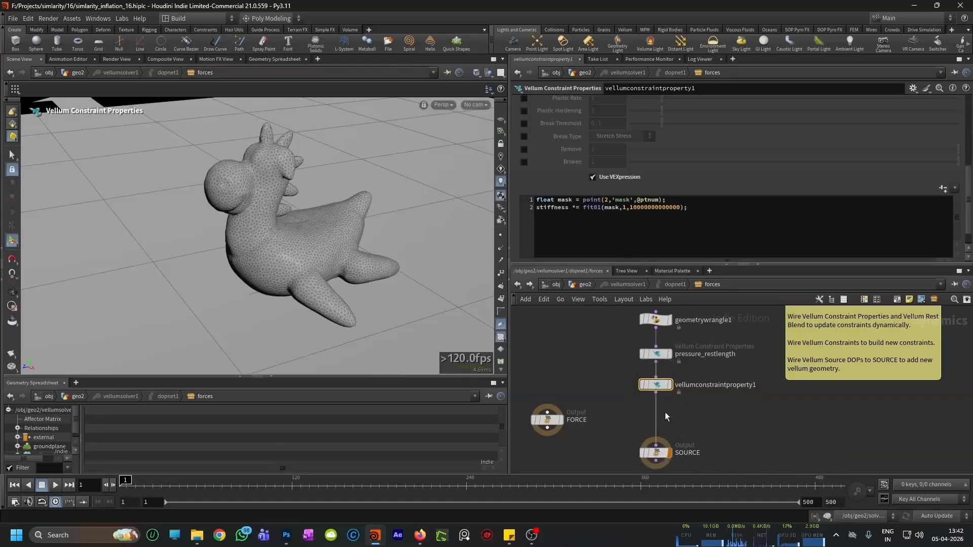
alt+drag(661, 387, 657, 421)
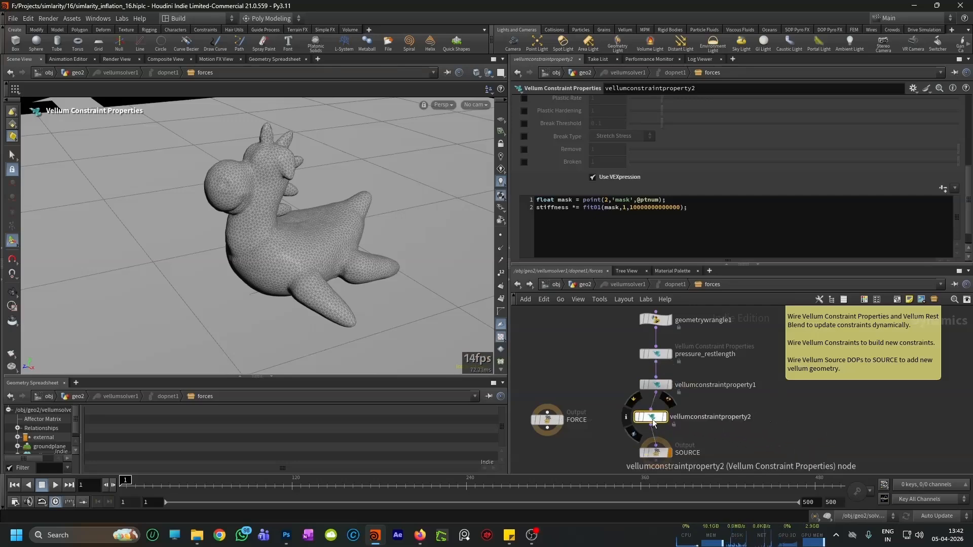
Step: Rename vellumconstraintproperty1 as bend_stretch and the copied node below it as stretch_stress
scroll(707, 386, up, 3)
double_click(707, 385)
double_click(707, 385)
text(bend_stretch)
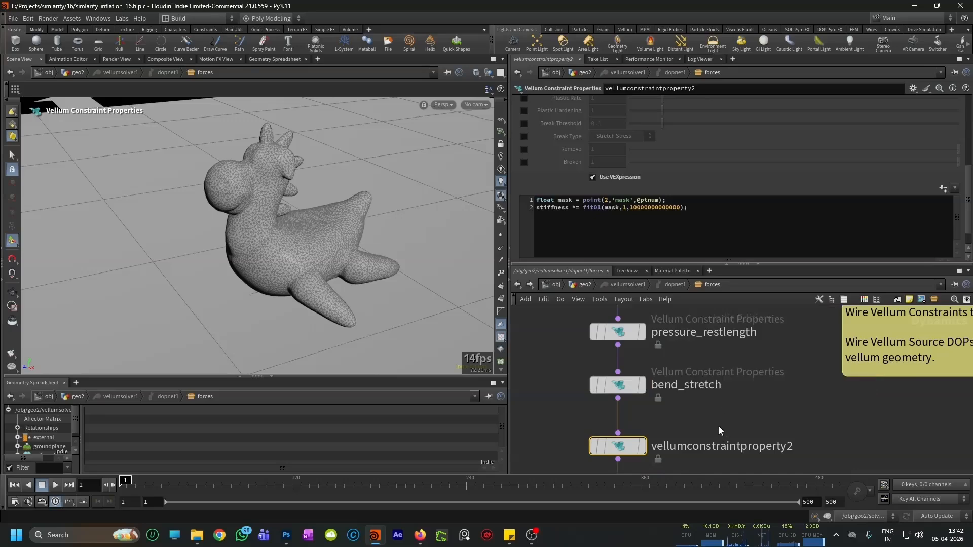
key(Return)
scroll(688, 411, down, 2)
double_click(695, 425)
text(stretch)
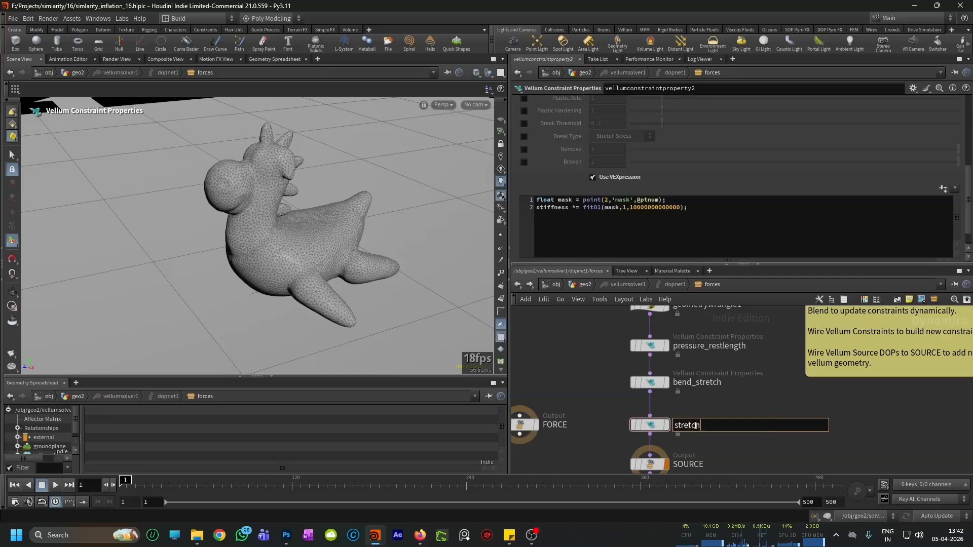
text(_stress)
key(Return)
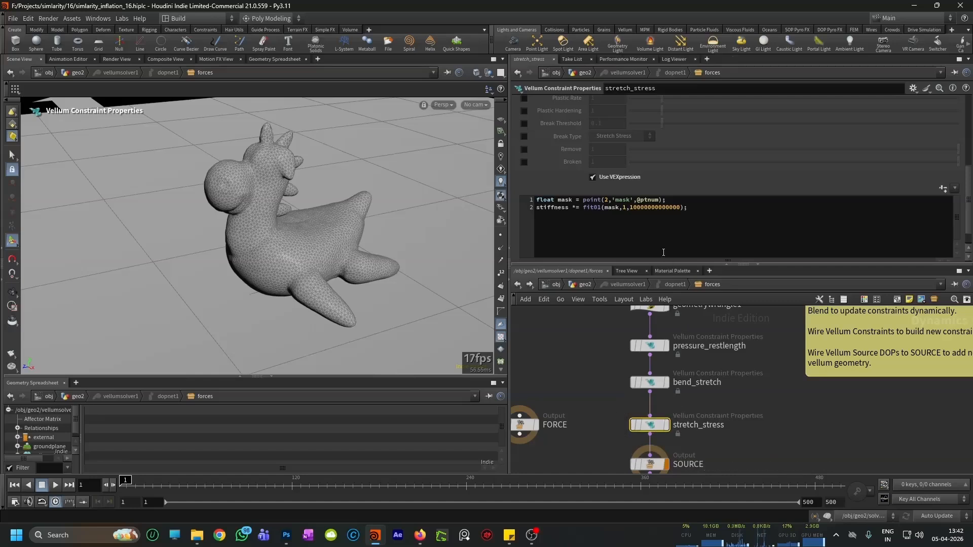
Step: Set the constraint Group of stretch_stress to stretch and review its remaining properties
scroll(674, 189, up, 2)
scroll(674, 184, up, 4)
click(954, 115)
click(931, 146)
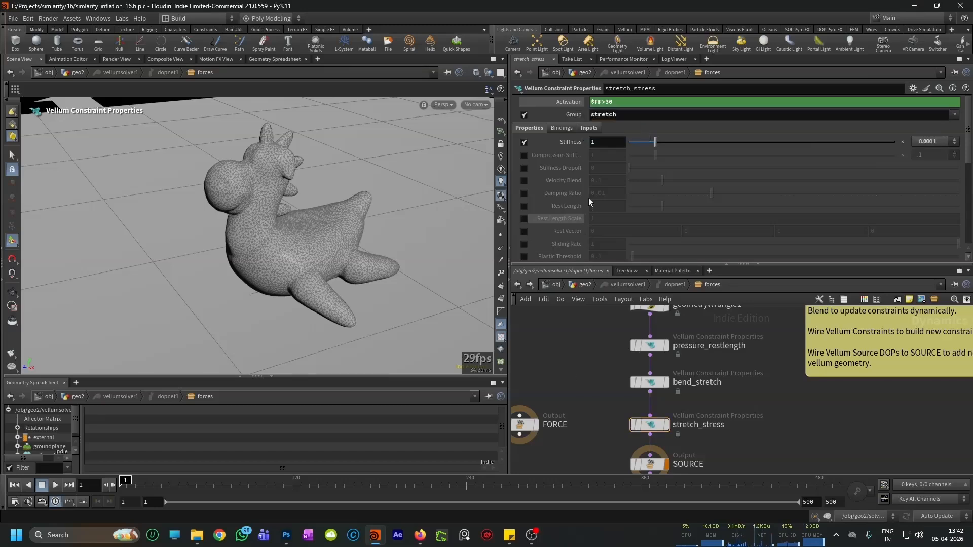
scroll(589, 198, down, 3)
scroll(589, 190, down, 2)
scroll(597, 196, up, 4)
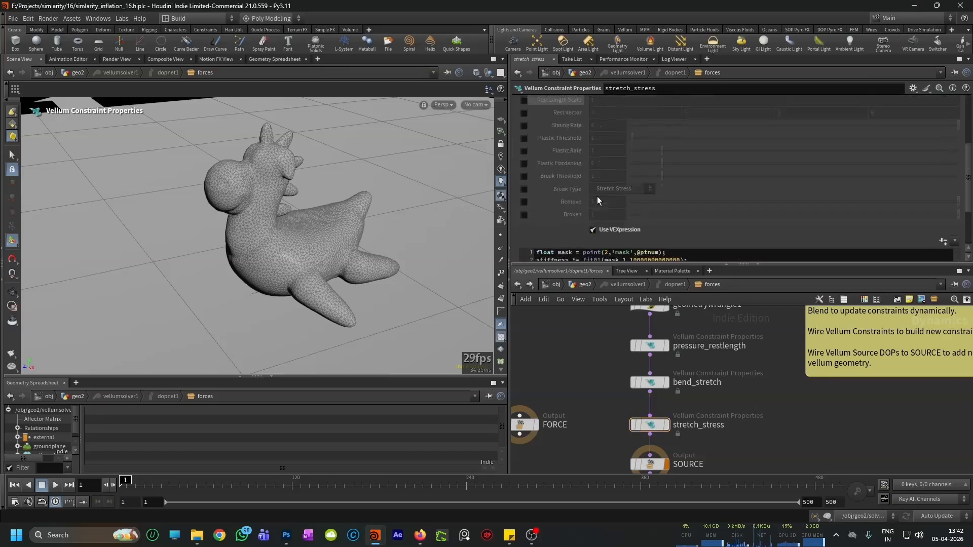
scroll(597, 198, up, 2)
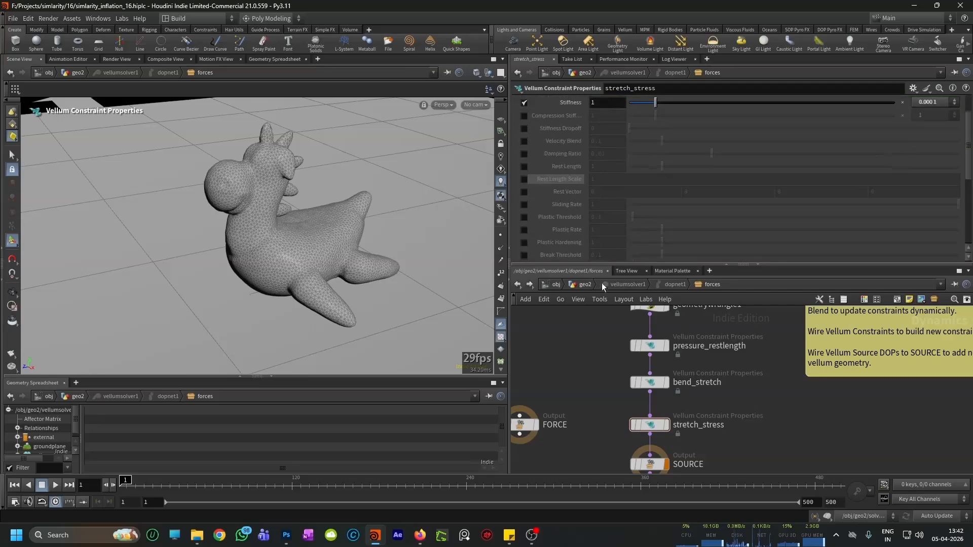
Step: Go up to the geo2 network and check the Stretch stiffness settings on vellumcloth1
key(u)
scroll(651, 365, down, 5)
middle_drag(694, 348, 702, 401)
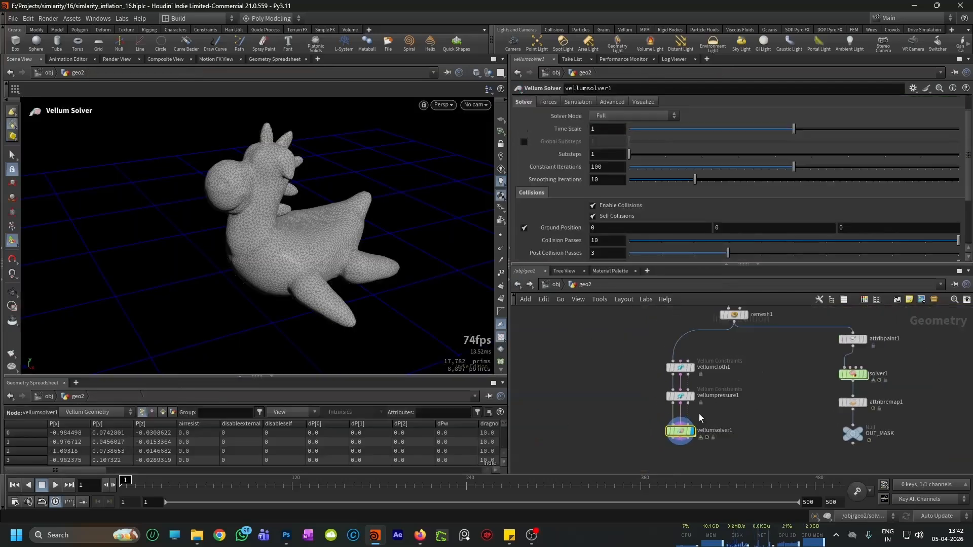
scroll(702, 401, up, 3)
scroll(703, 400, up, 2)
click(642, 404)
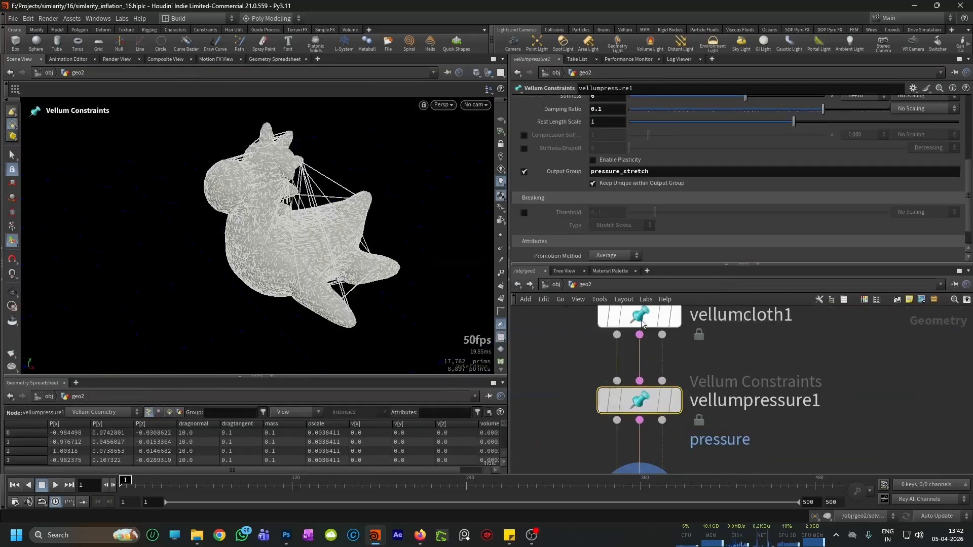
click(642, 313)
scroll(708, 178, up, 4)
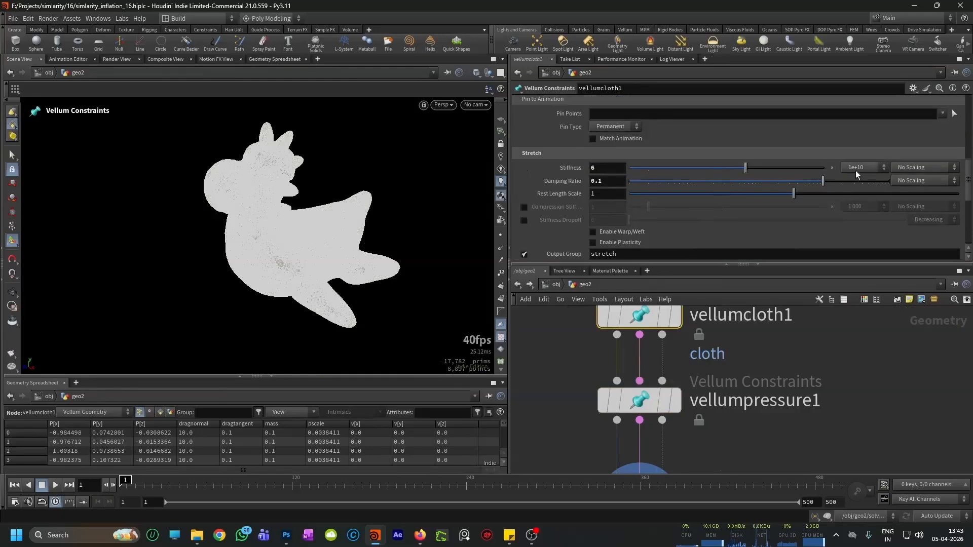
Step: Return inside vellumsolver1 and set the Stiffness multiplier of stretch_stress to 1e+10
scroll(751, 347, down, 4)
double_click(717, 386)
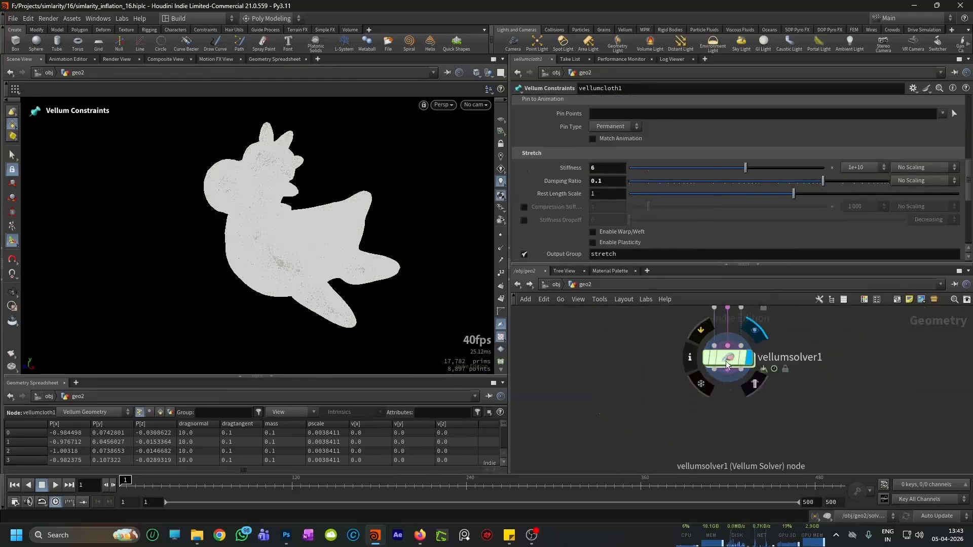
scroll(665, 218, up, 3)
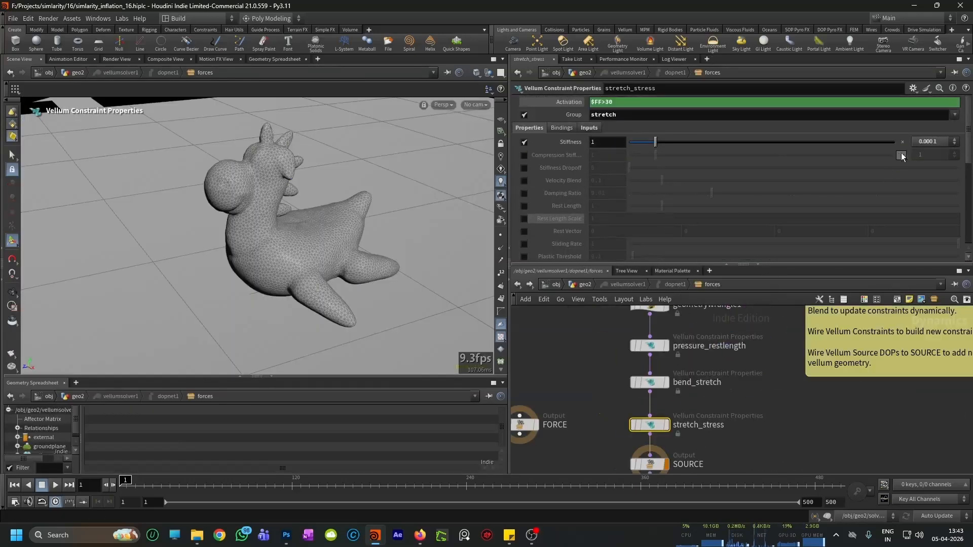
click(923, 142)
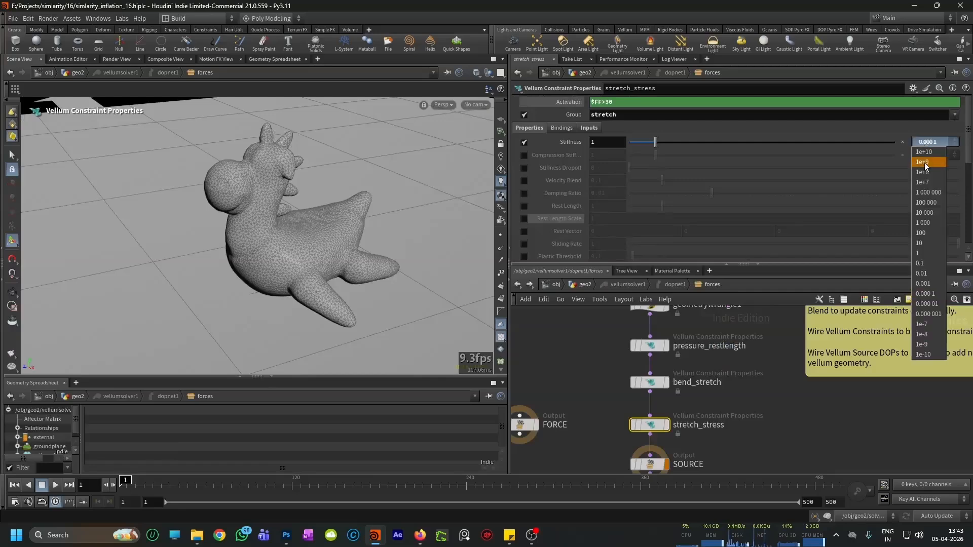
click(924, 156)
scroll(647, 205, down, 3)
scroll(658, 391, down, 2)
scroll(646, 451, up, 4)
Step: Save the scene, play the simulation to check the new stretch stiffness, and return to the first frame
click(658, 431)
alt+right_drag(292, 271, 262, 273)
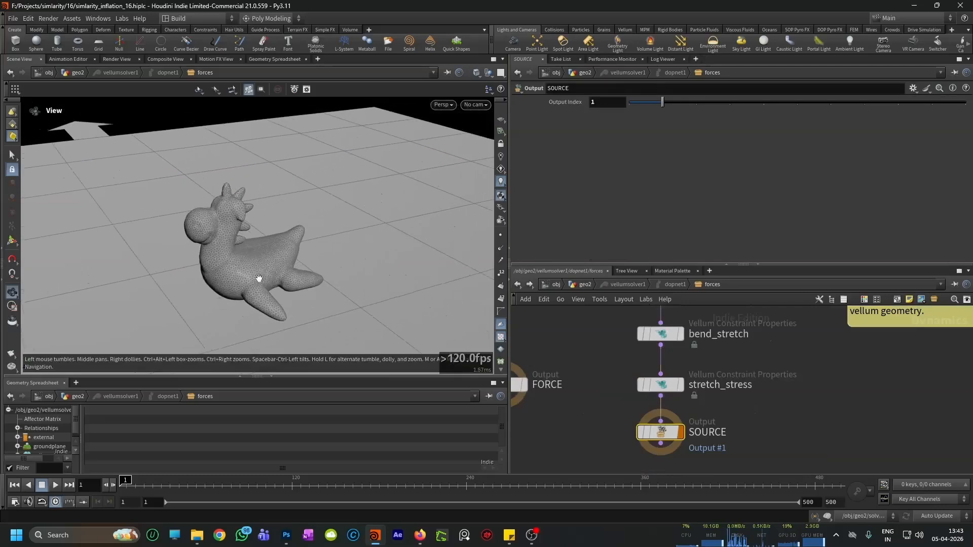
key(ctrl+s)
middle_drag(318, 303, 310, 320)
scroll(310, 321, up, 2)
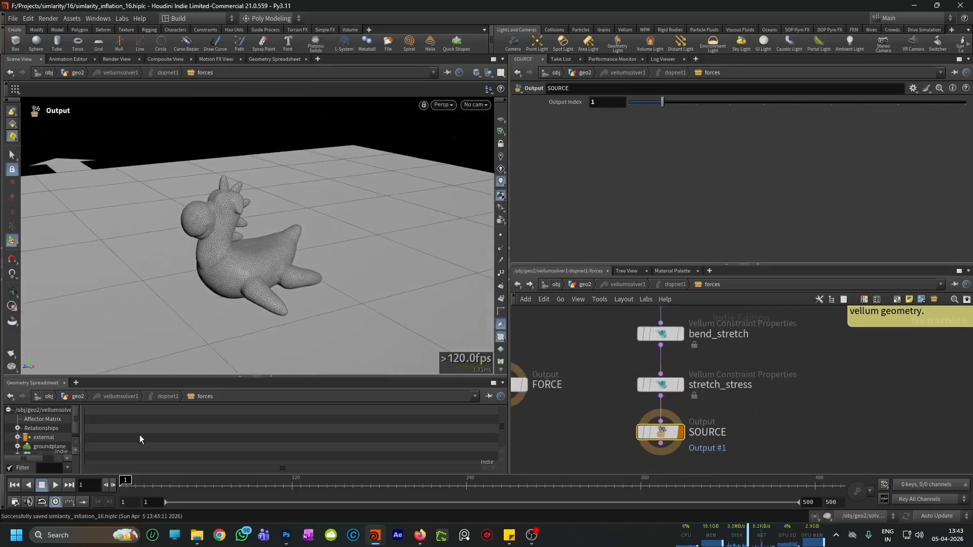
click(56, 487)
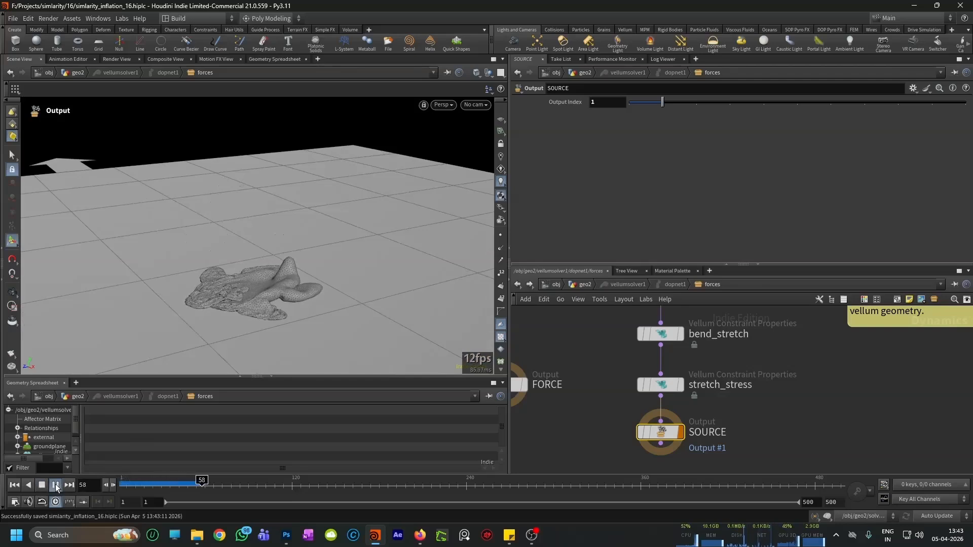
scroll(256, 286, up, 2)
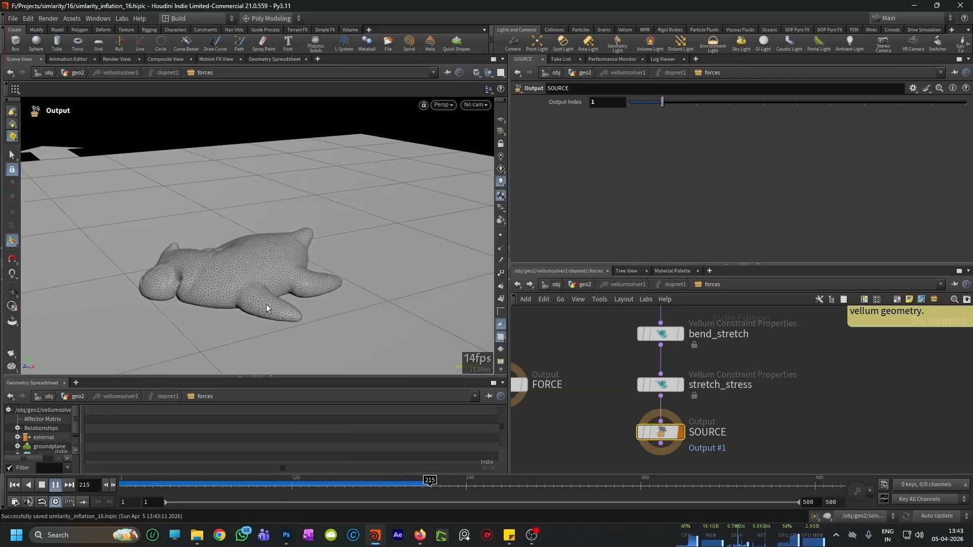
alt+drag(289, 237, 253, 312)
click(55, 485)
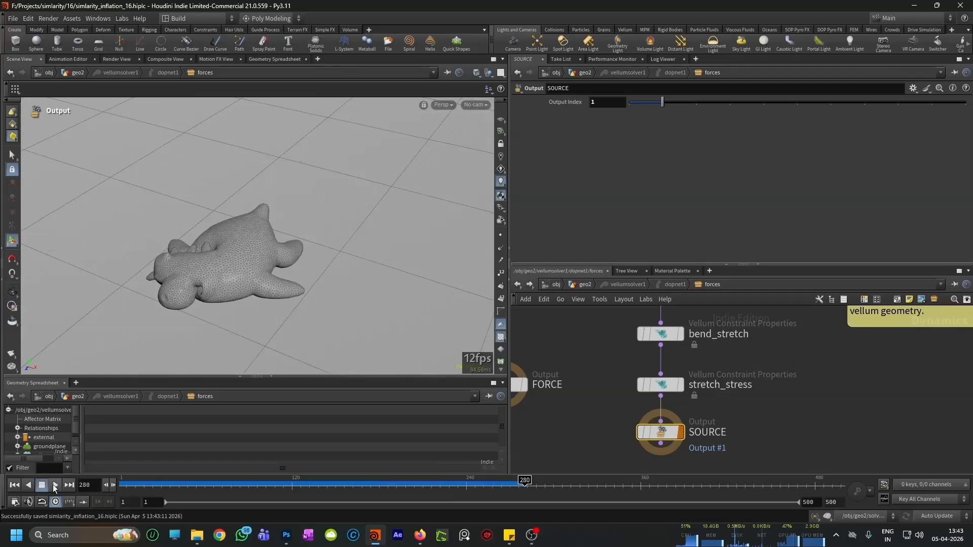
click(15, 485)
Step: Switch to Firefox and play the reference toy inflation video on the Houdini Vellum pressure page
scroll(729, 387, down, 3)
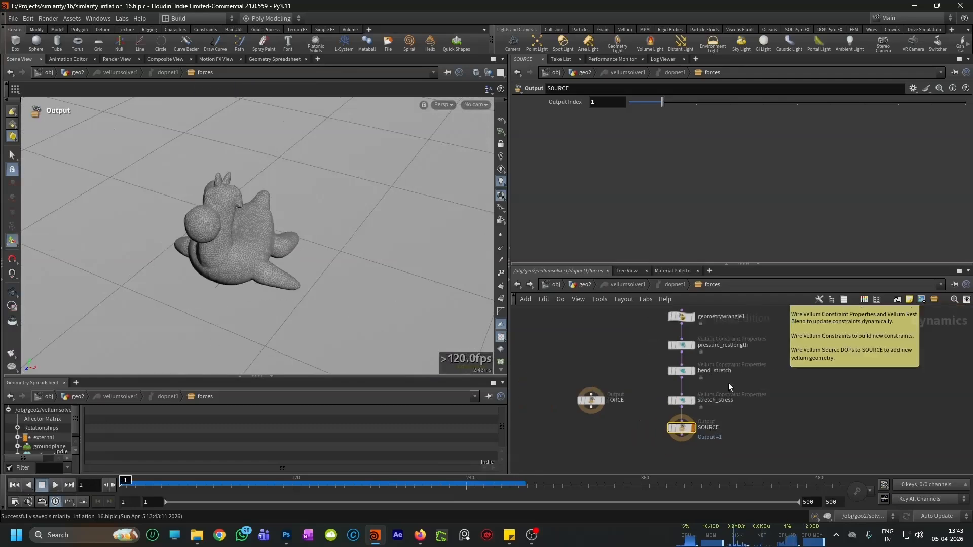
click(419, 535)
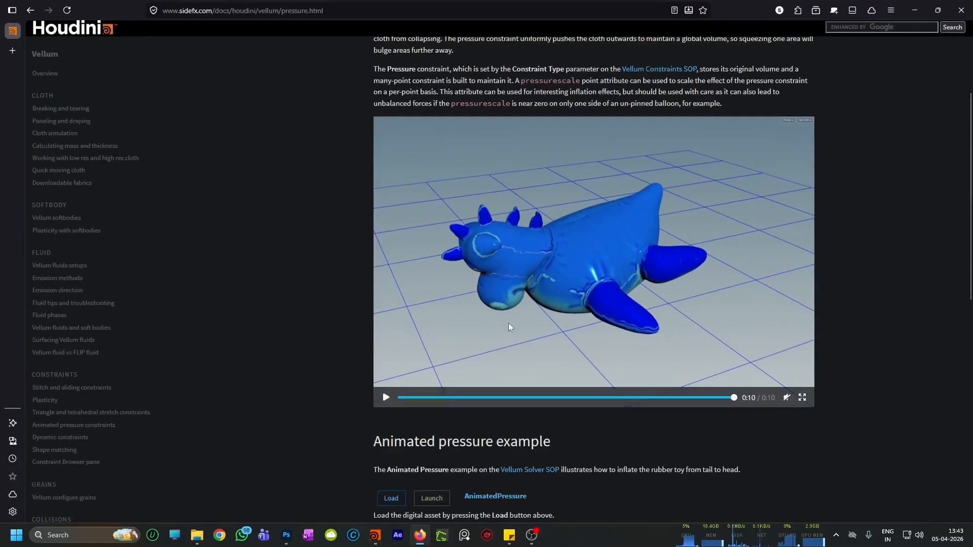
click(386, 397)
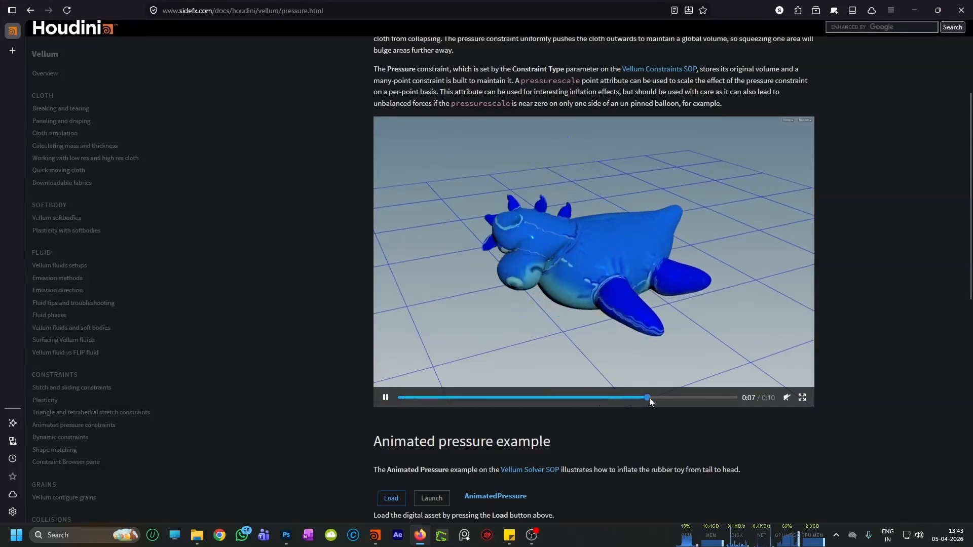
click(387, 399)
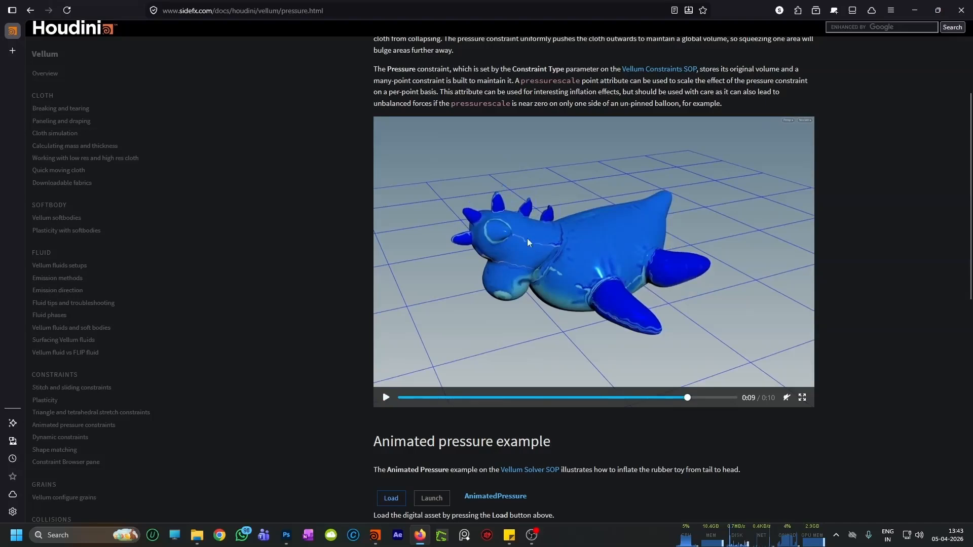
Step: Back in Houdini, set the Rest Length Scale of pressure_restlength to 2 at frame 240 under Manual update, then rewind and restore Auto Update
click(379, 543)
scroll(717, 395, up, 2)
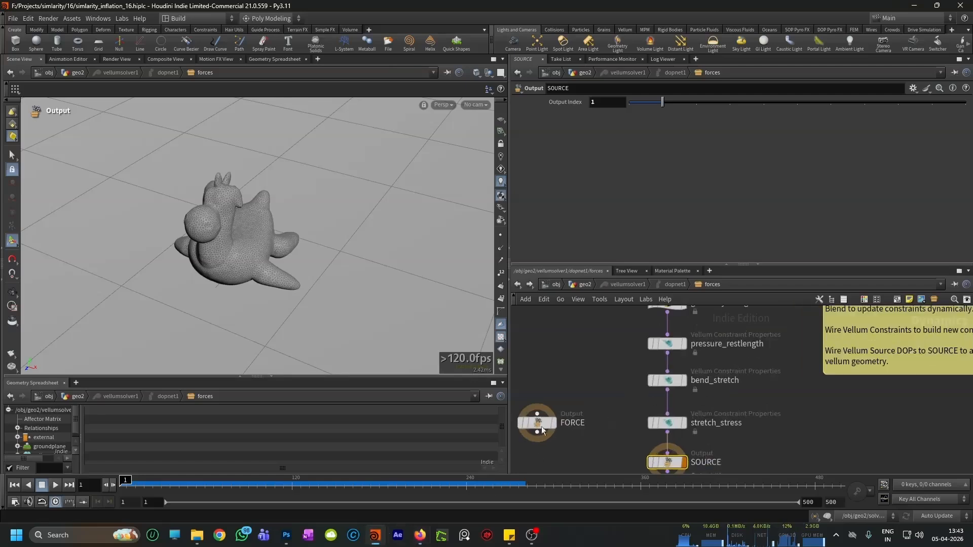
scroll(670, 348, up, 1)
click(668, 345)
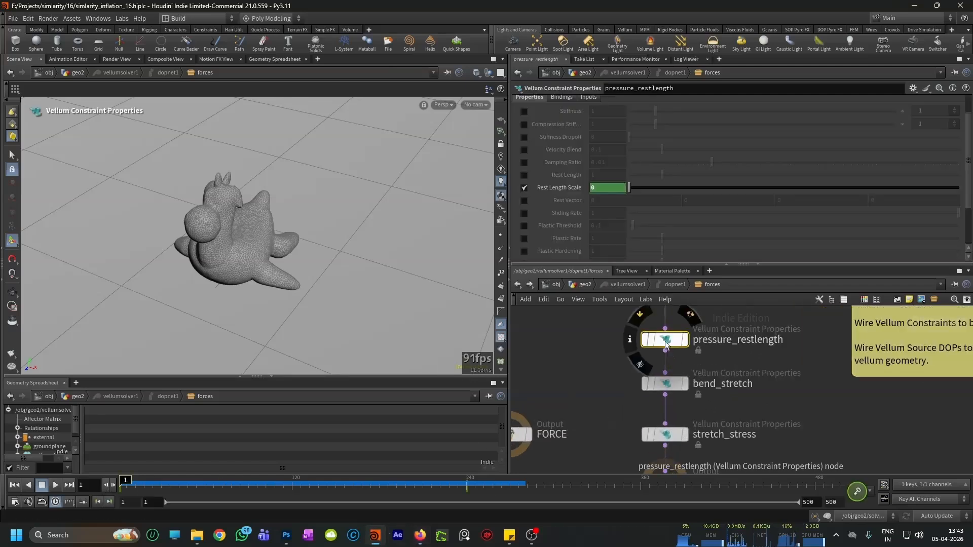
click(931, 516)
click(930, 506)
drag(446, 482, 472, 481)
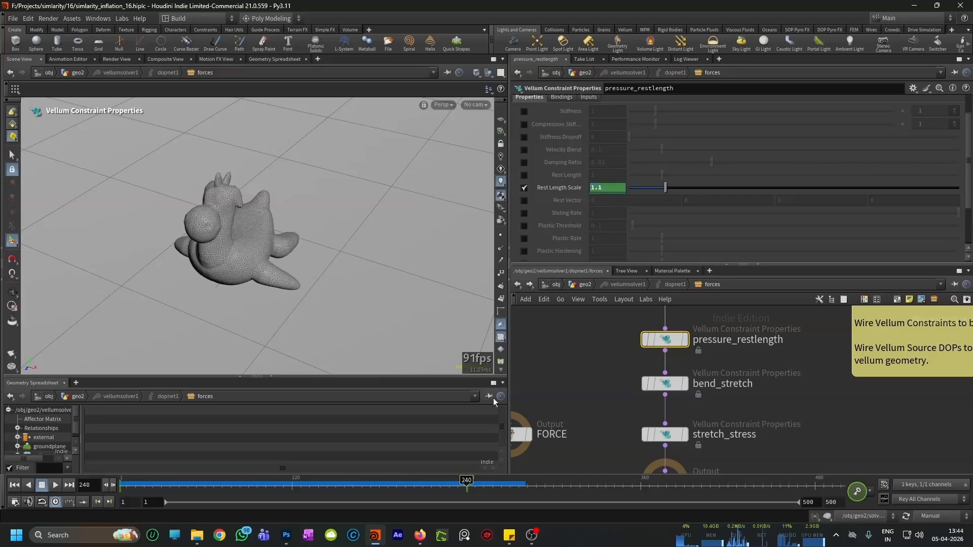
text(2)
key(Return)
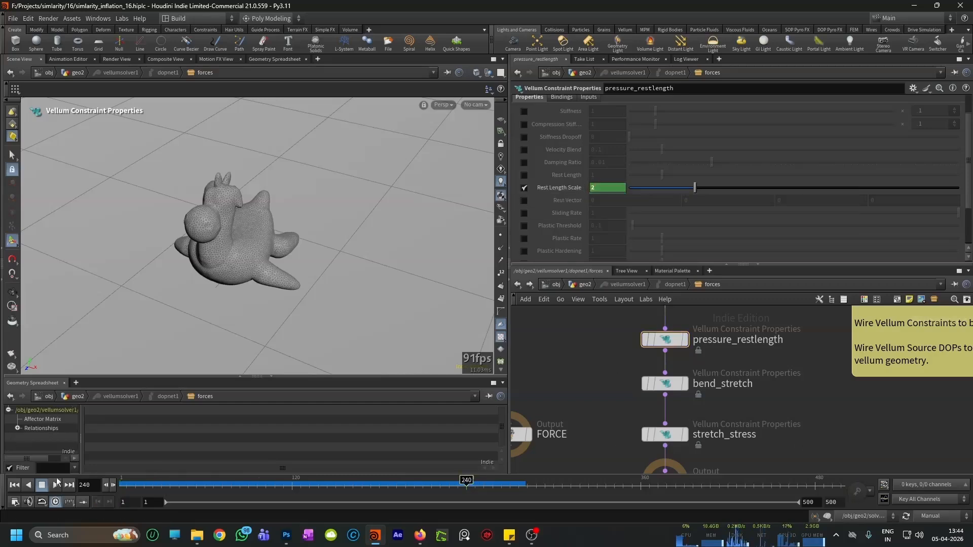
click(15, 484)
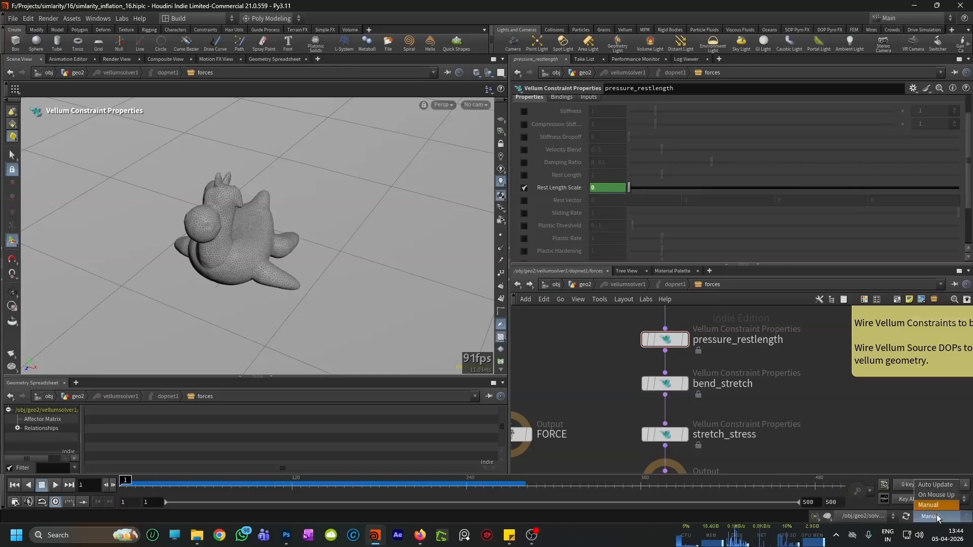
click(936, 488)
Step: Reframe the toy and play the simulation past frame 270 to check the stronger inflation from several angles
alt+drag(277, 263, 215, 298)
alt+right_drag(215, 298, 338, 243)
mouse_move(337, 243)
mouse_down()
mouse_move(294, 275)
mouse_move(289, 294)
mouse_up()
key(Escape)
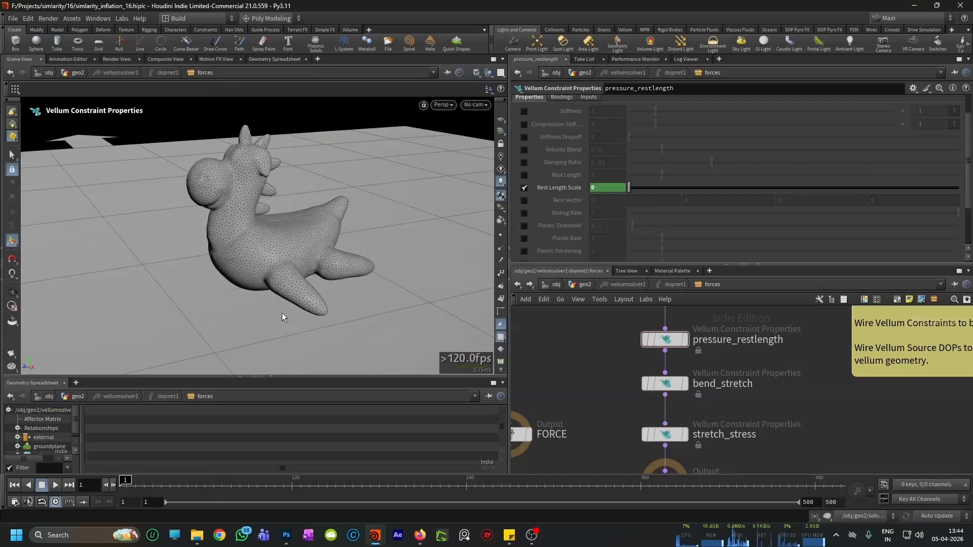
click(56, 486)
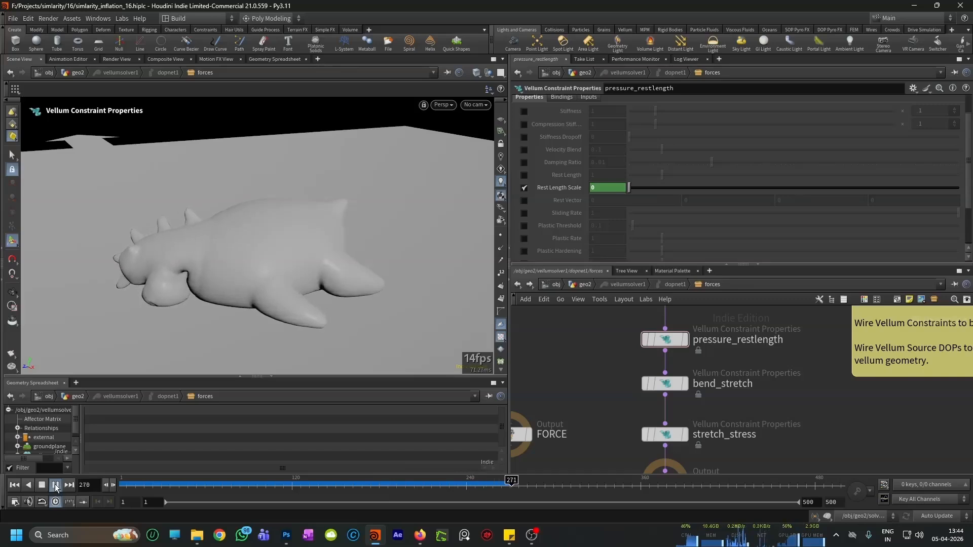
click(55, 488)
click(56, 487)
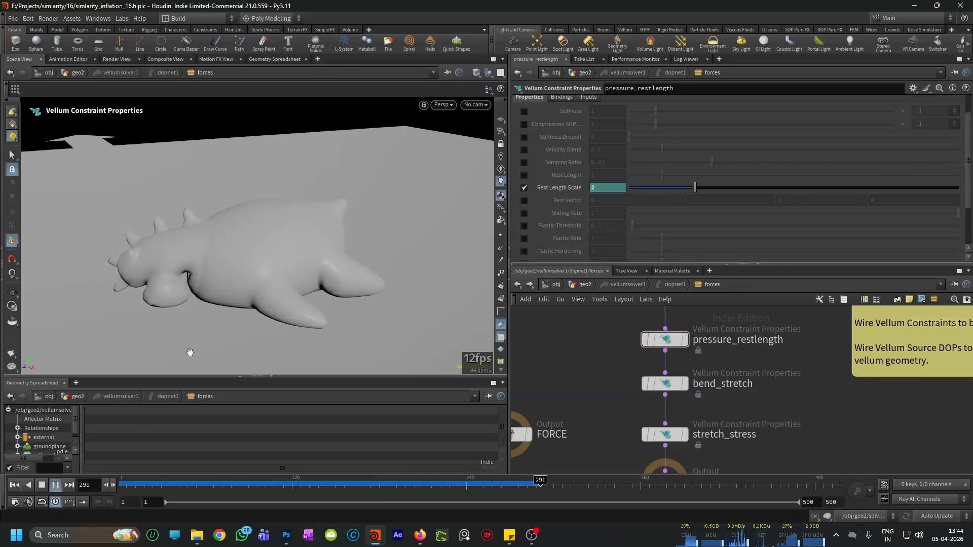
alt+right_drag(183, 356, 129, 394)
alt+drag(203, 283, 273, 230)
Step: Set the Stiffness multiplier of bend_stretch to 1 and replay the simulation from the first frame
scroll(701, 412, down, 2)
scroll(700, 385, up, 5)
click(662, 398)
scroll(643, 221, down, 3)
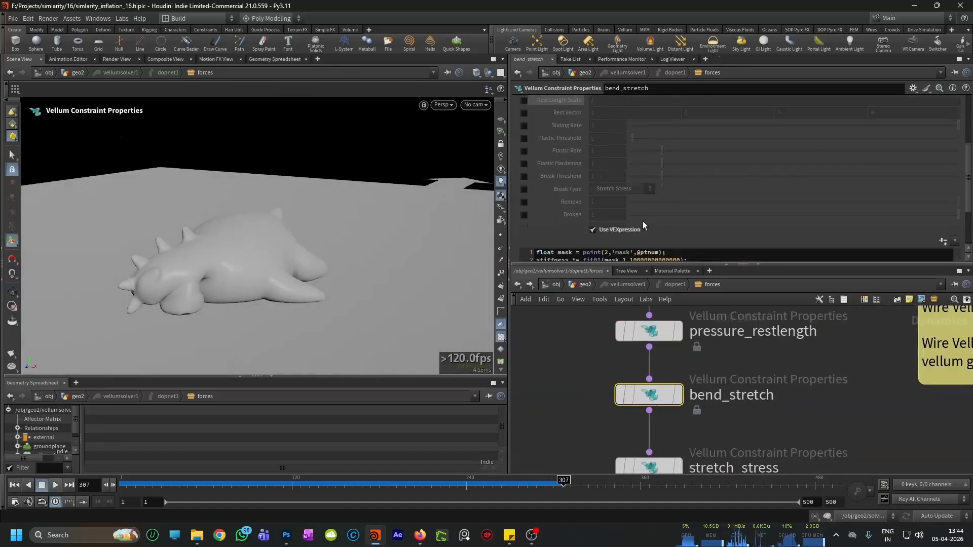
scroll(639, 219, up, 5)
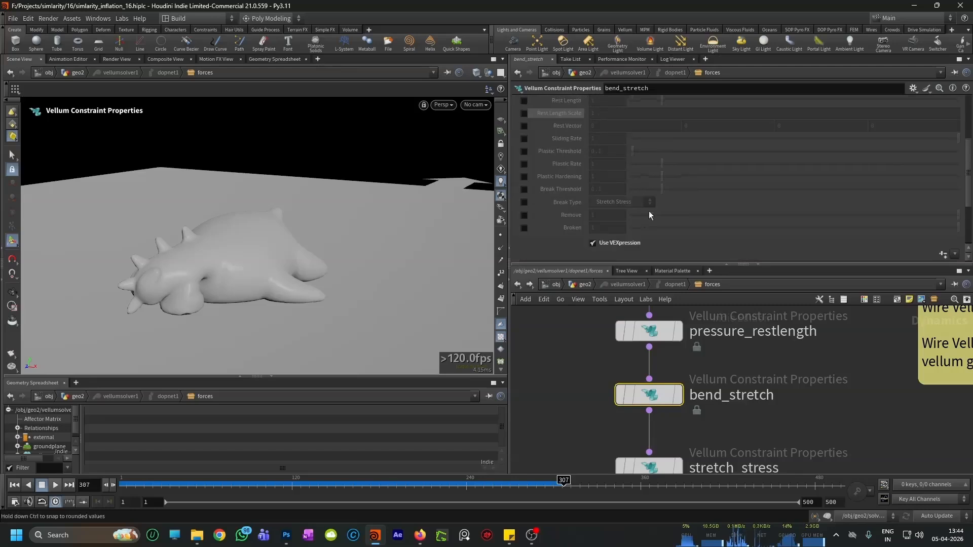
click(932, 143)
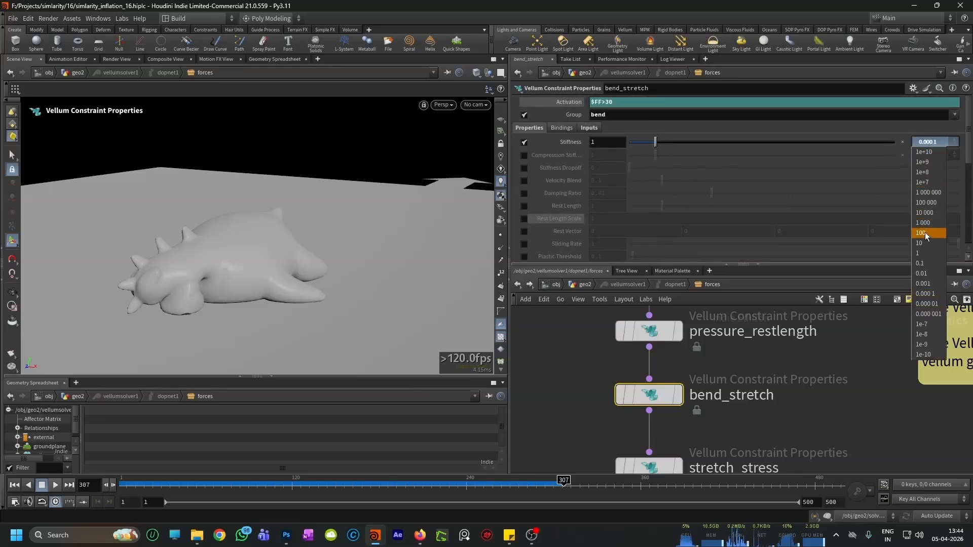
click(18, 488)
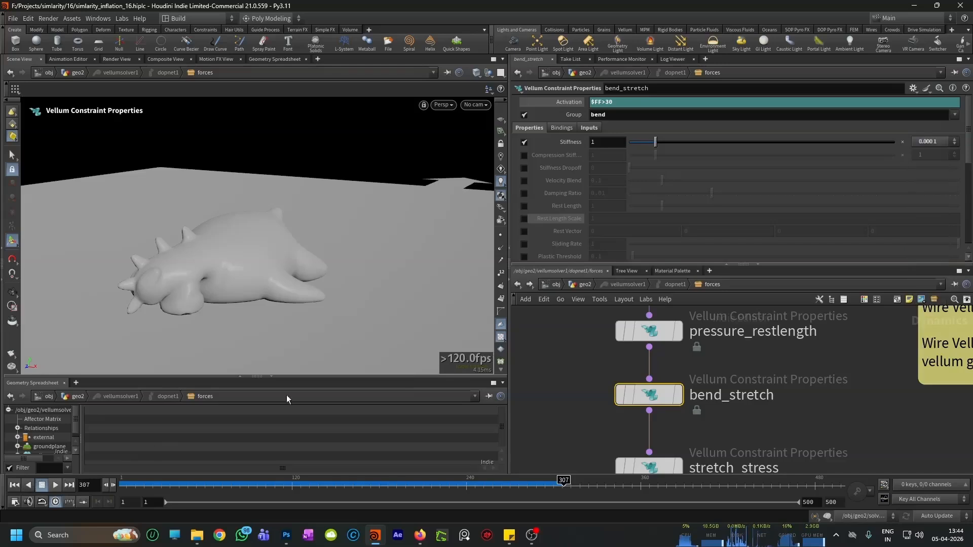
click(937, 144)
click(930, 254)
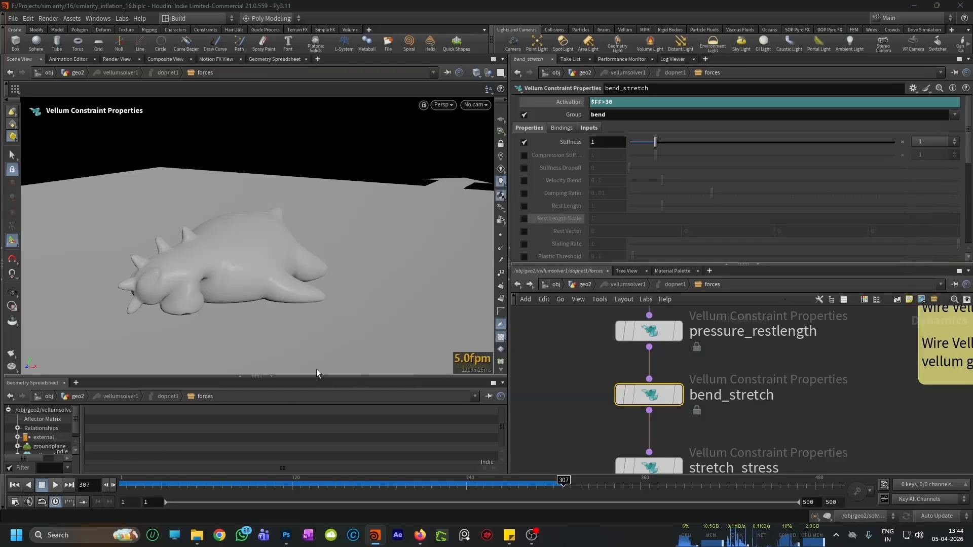
click(13, 485)
alt+drag(284, 218, 213, 253)
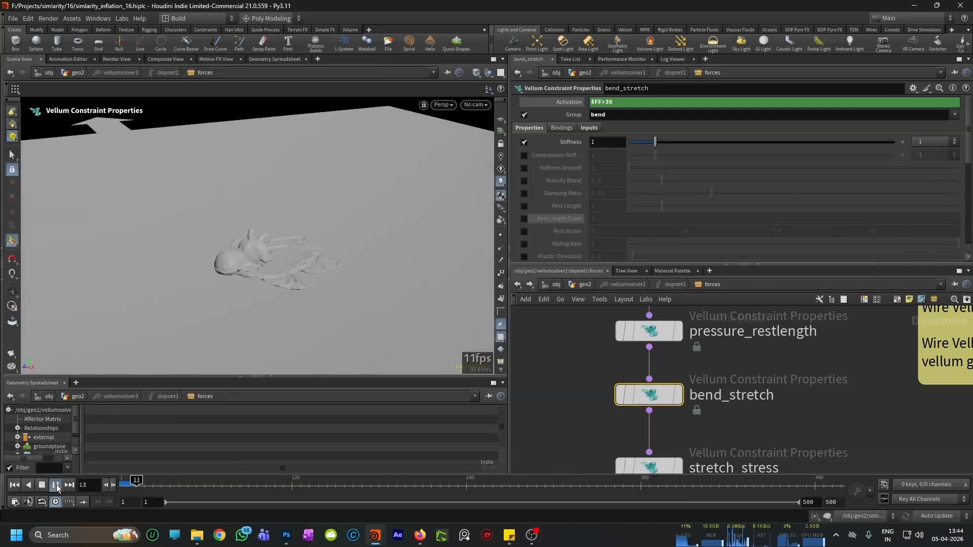
Step: Examine the toy's collapse and re-inflation from several angles up to about frame 289, and return to frame 1
scroll(295, 262, up, 1)
alt+drag(296, 262, 303, 266)
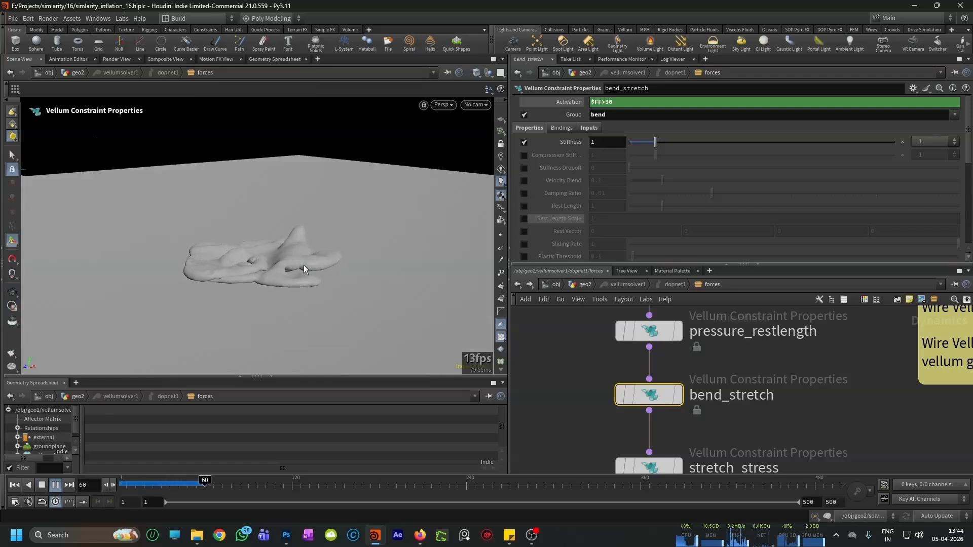
alt+drag(303, 266, 315, 273)
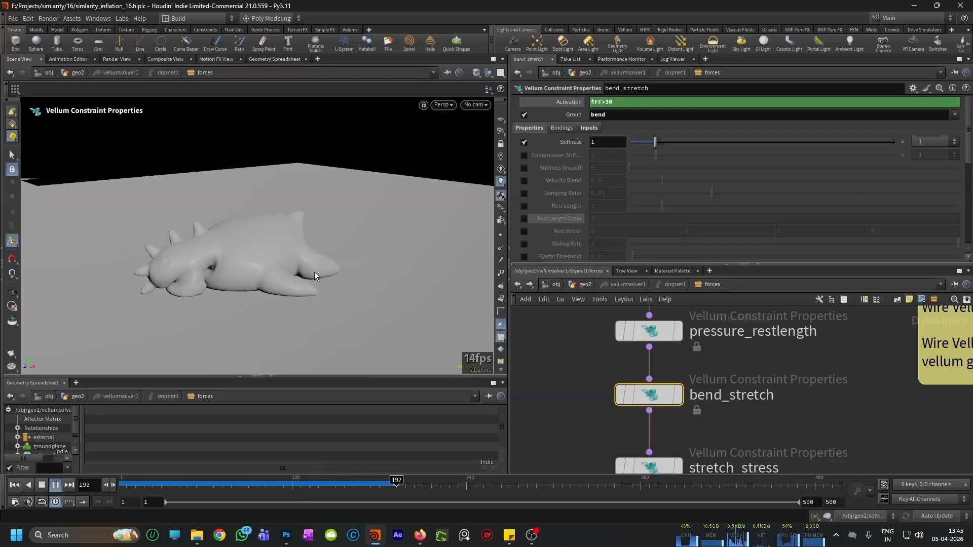
mouse_move(312, 277)
alt+mouse_down()
mouse_move(340, 278)
mouse_move(314, 288)
alt+mouse_up()
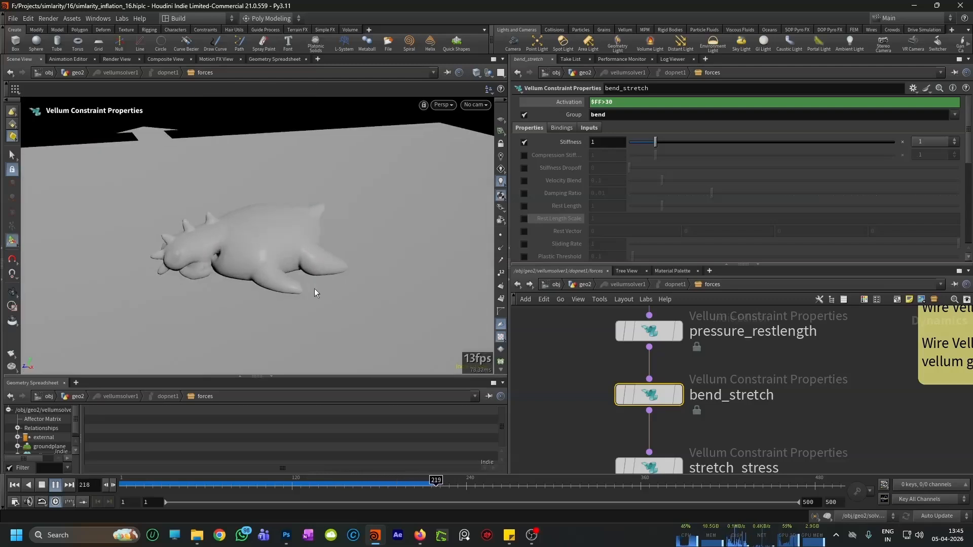
alt+drag(289, 226, 256, 314)
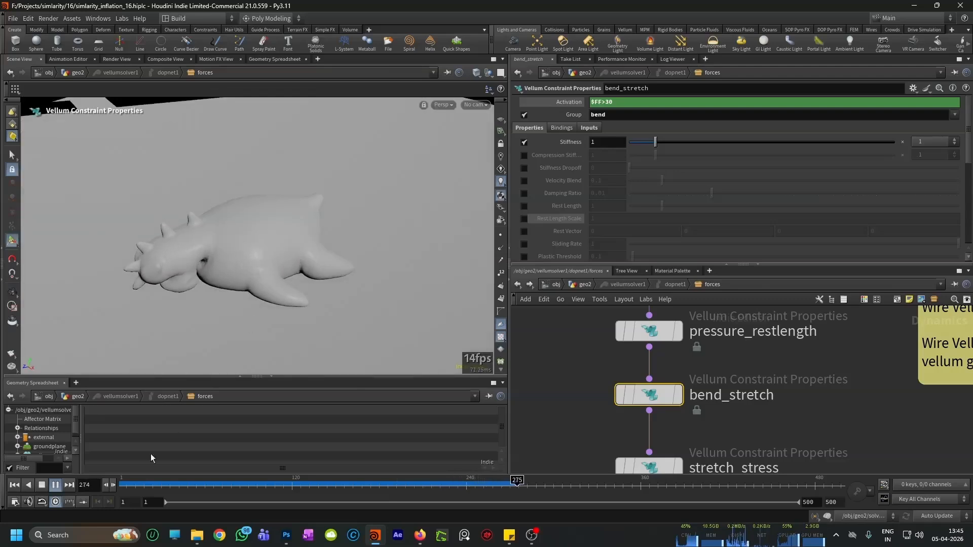
mouse_move(200, 261)
alt+mouse_down()
mouse_move(375, 259)
mouse_move(210, 272)
alt+mouse_up()
scroll(269, 238, up, 4)
alt+drag(269, 239, 305, 213)
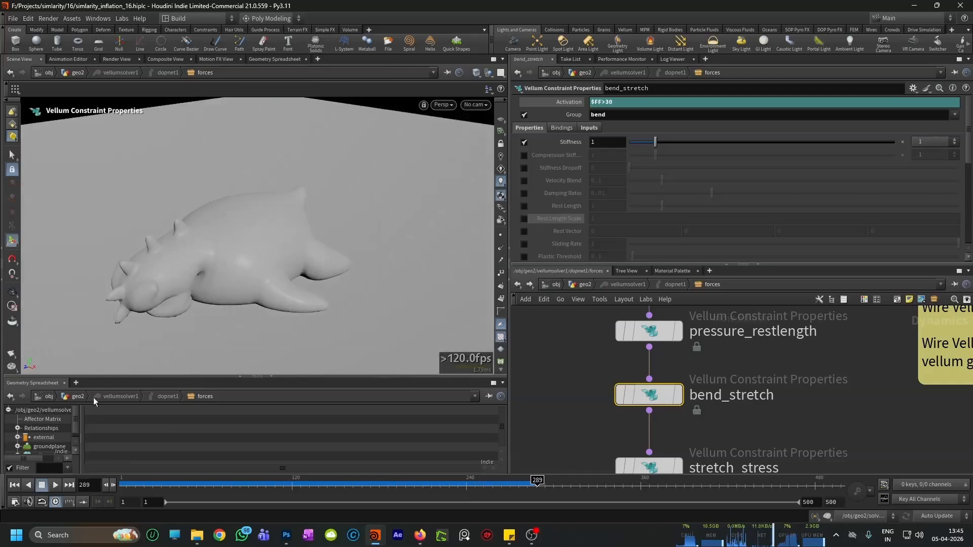
click(15, 486)
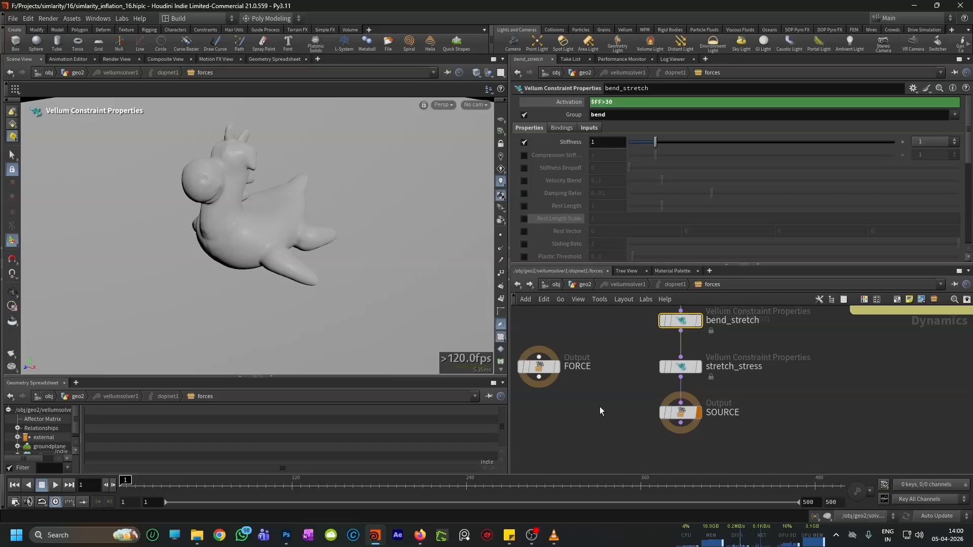
Step: Switch to Firefox, replay the reference inflation video on the Vellum pressure page, and return to Houdini
click(420, 535)
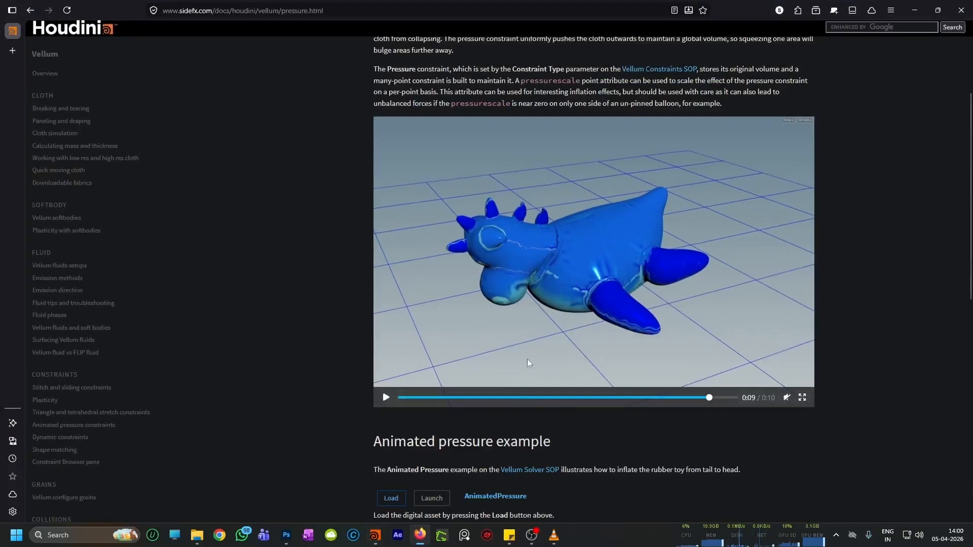
click(385, 396)
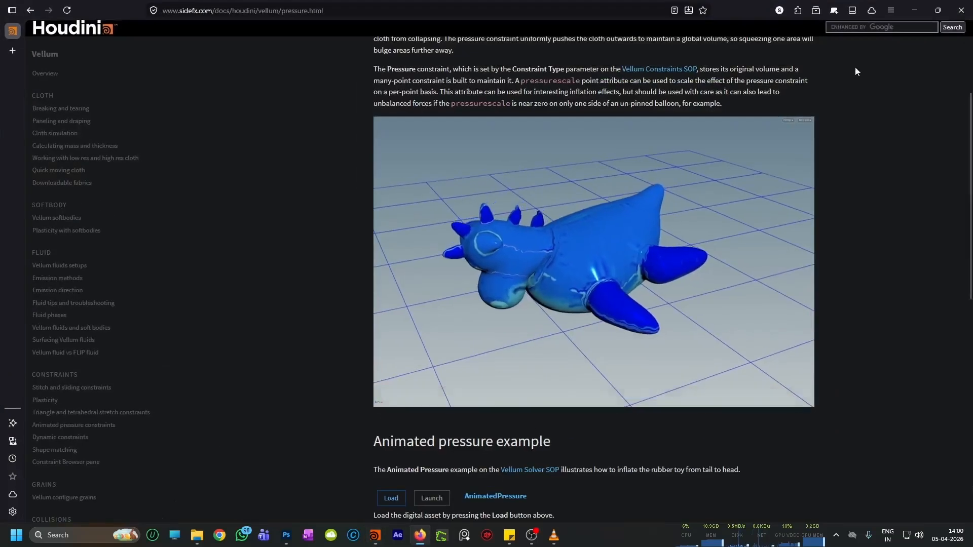
click(907, 14)
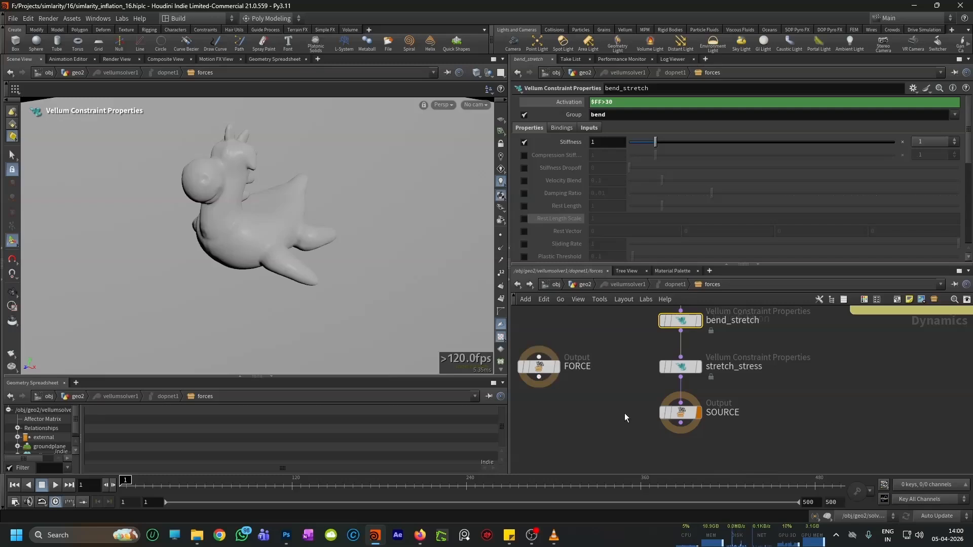
Step: Go back to the geo2 network and insert a Vellum Constraints node between vellumcloth1 and vellumpressure1
click(517, 285)
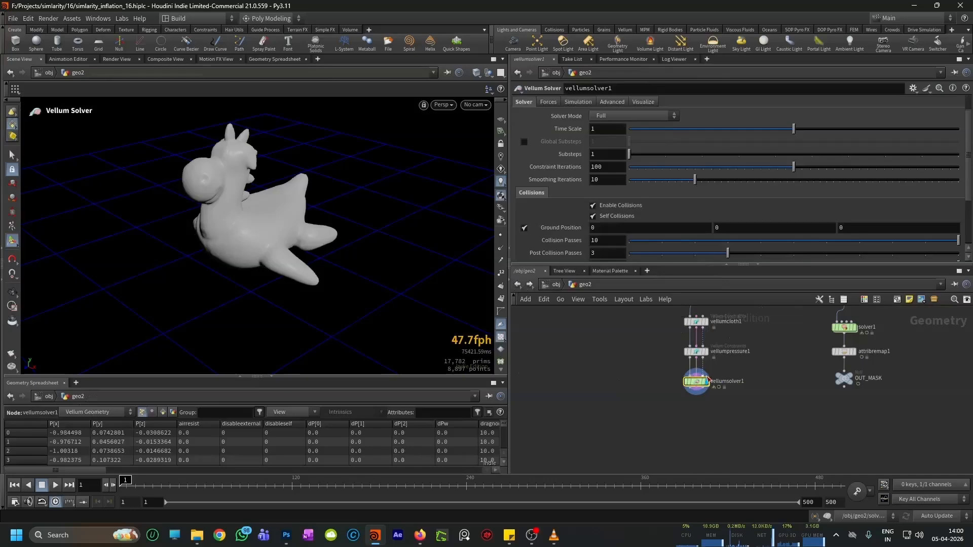
key(Tab)
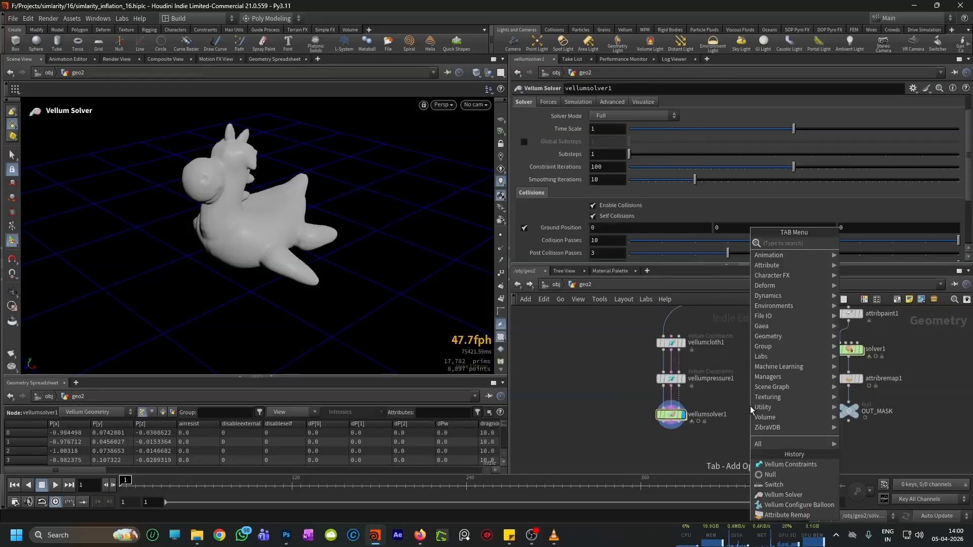
text(vellum cons)
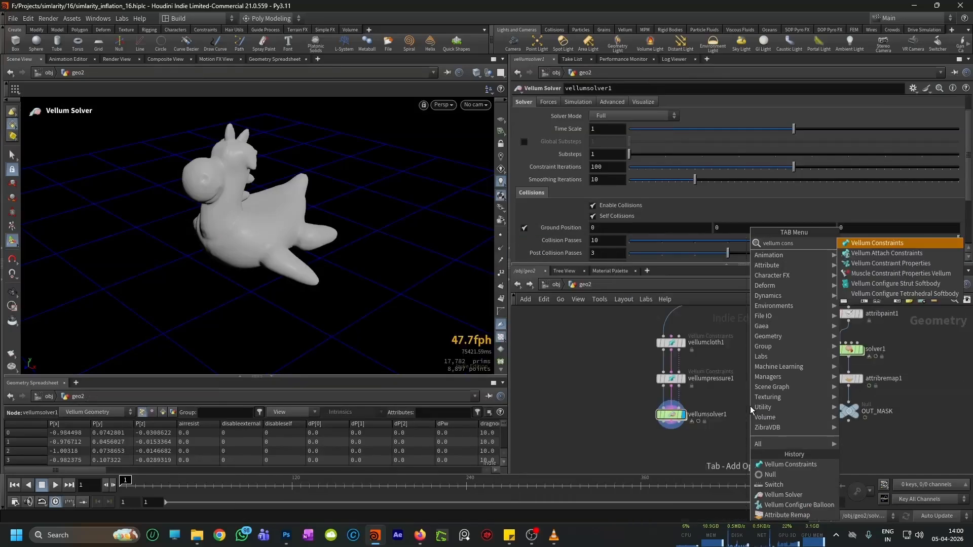
text(traint)
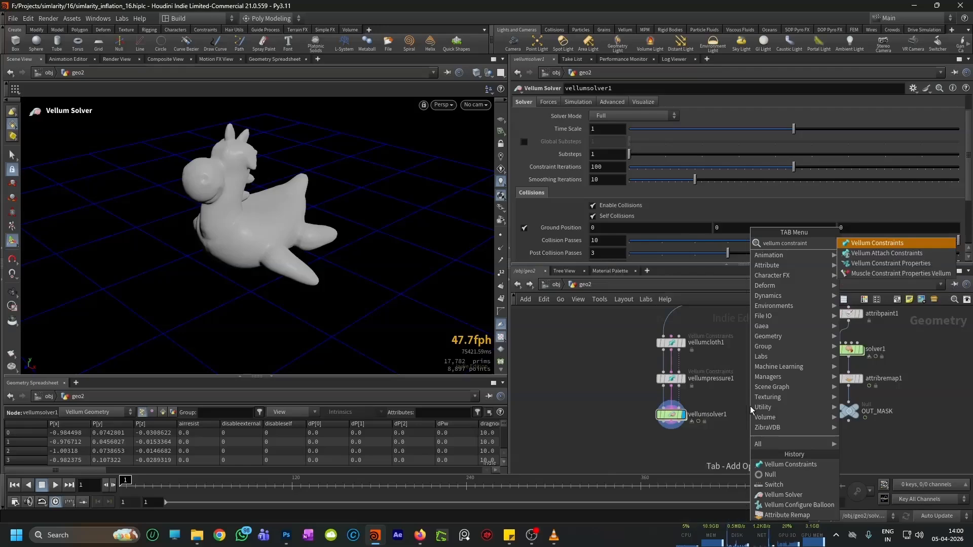
key(Return)
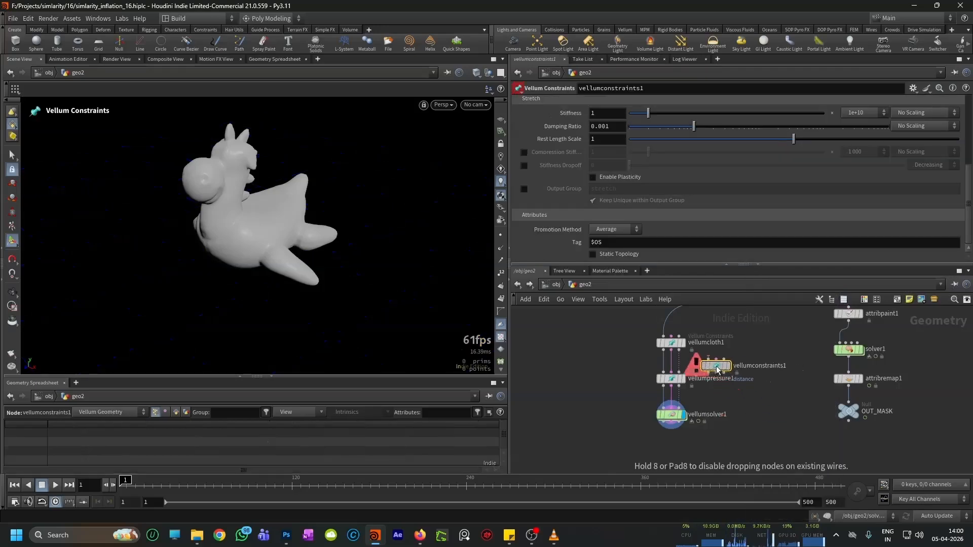
click(674, 370)
Step: Set the new constraint to Pin to Target, with both Pin Type and Orientation Pin Type set to Soft
scroll(622, 187, up, 5)
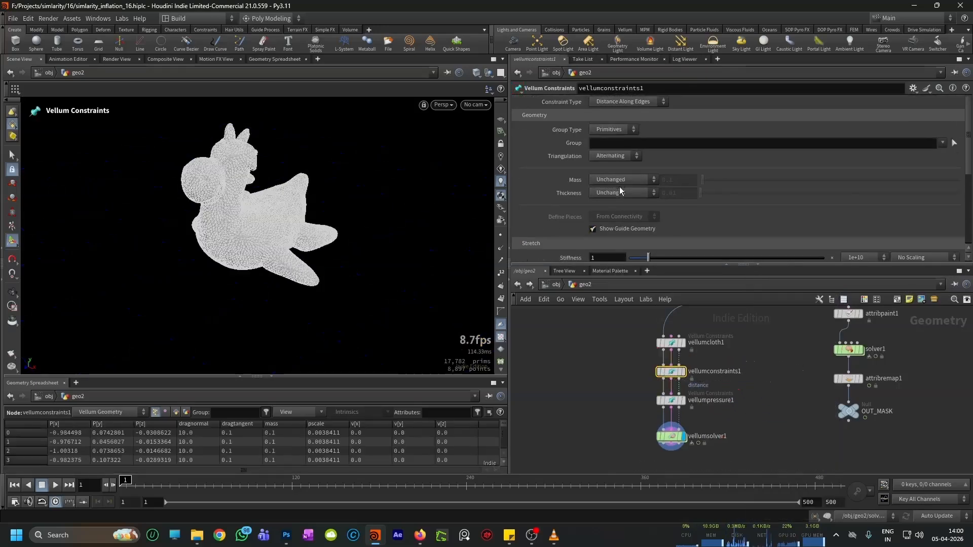
click(626, 103)
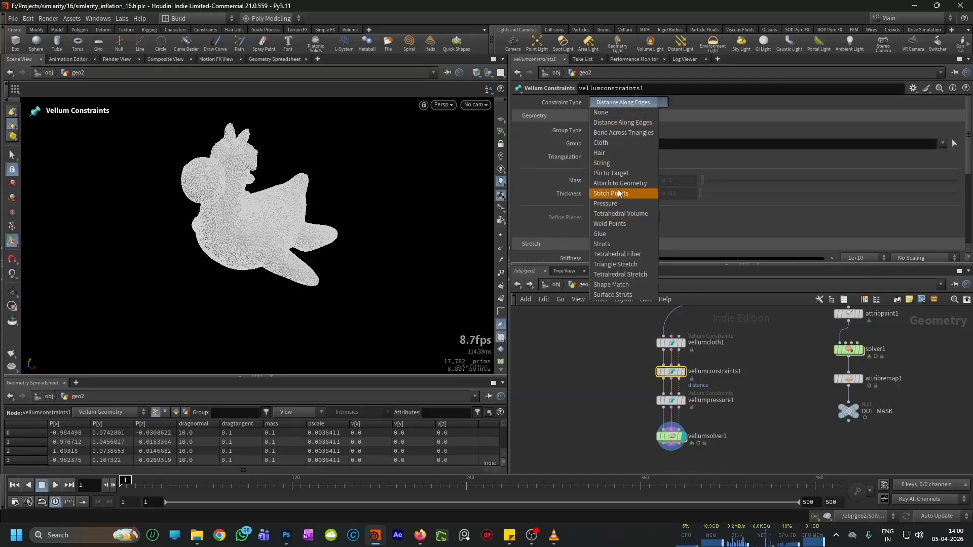
click(616, 174)
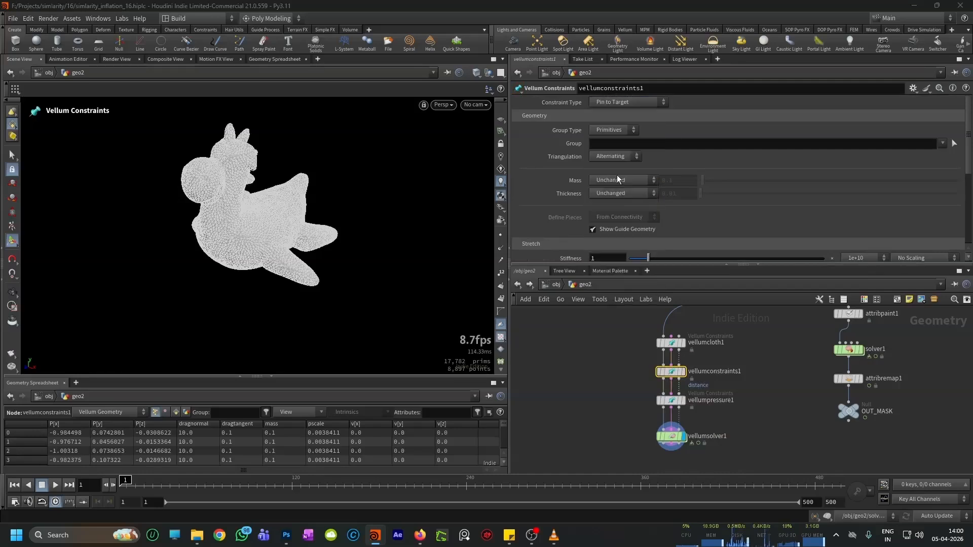
scroll(564, 197, down, 2)
scroll(564, 197, down, 1)
click(613, 194)
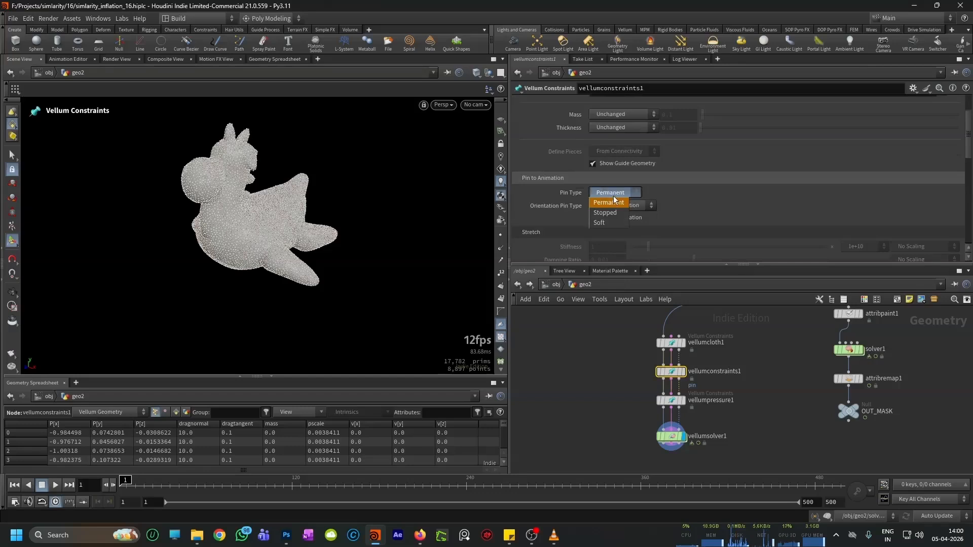
click(609, 223)
click(613, 206)
click(612, 236)
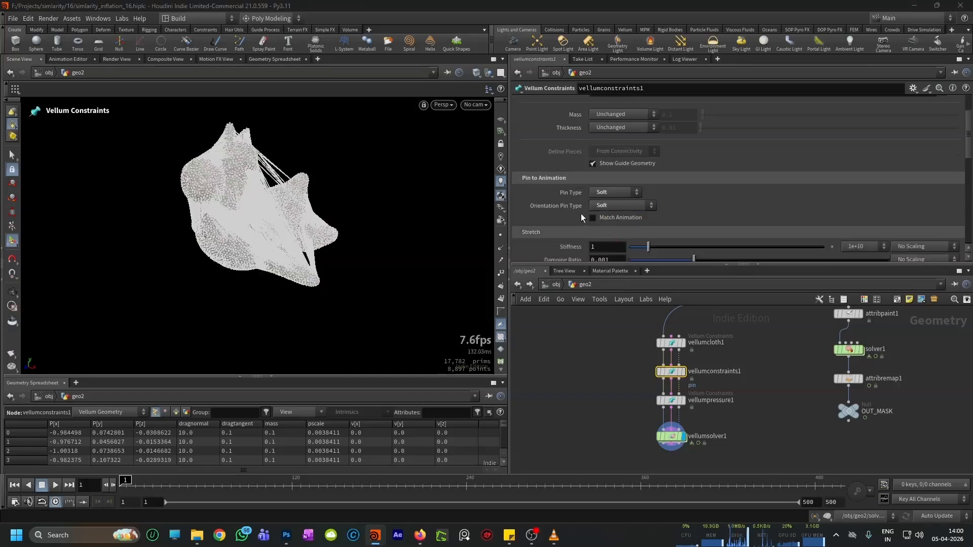
Step: Set the pin constraint's stretch Stiffness to 0 with a multiplier of 1
scroll(581, 214, down, 1)
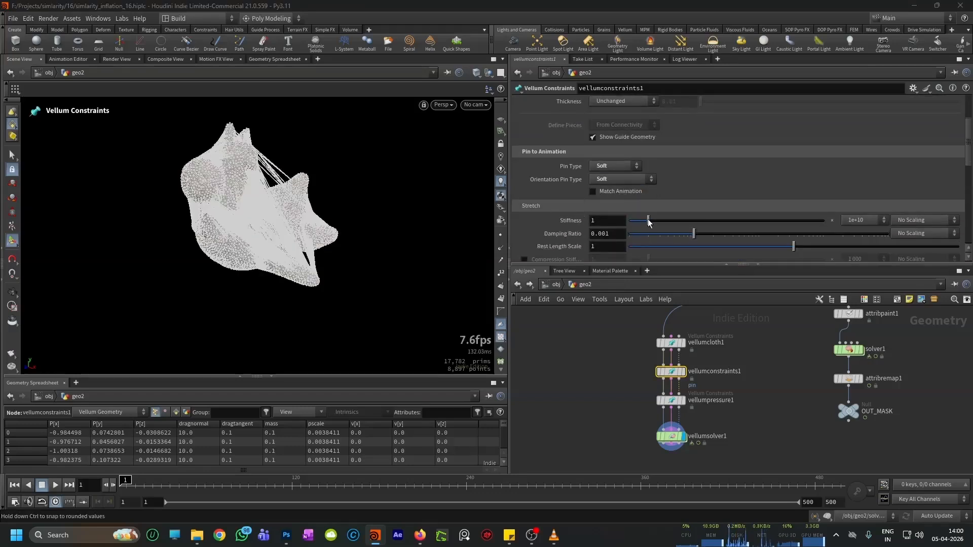
click(883, 220)
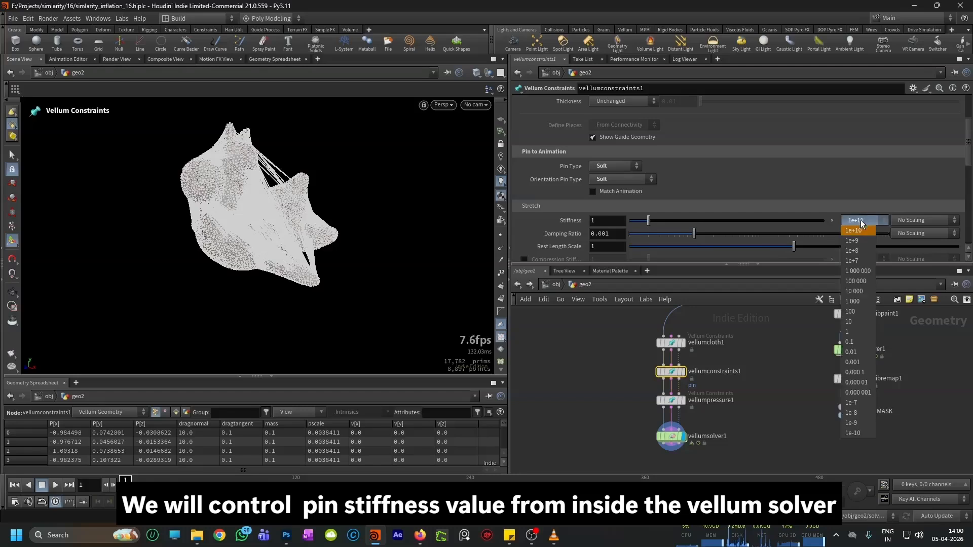
click(854, 332)
drag(653, 225, 616, 222)
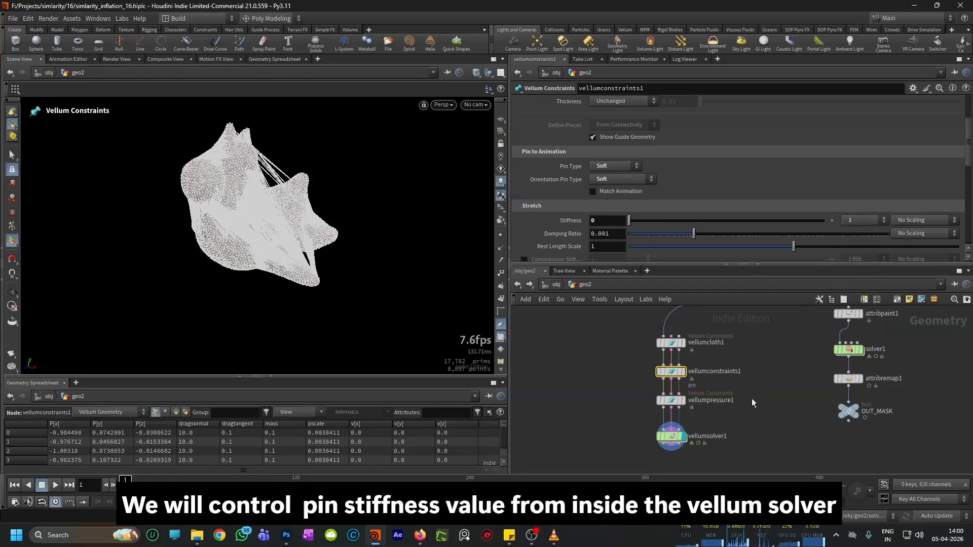
Step: Enable the pin constraint's stretch Output Group as pin_stretch and set the stretch Damping Ratio to 0.1
scroll(719, 413, down, 3)
scroll(554, 236, down, 5)
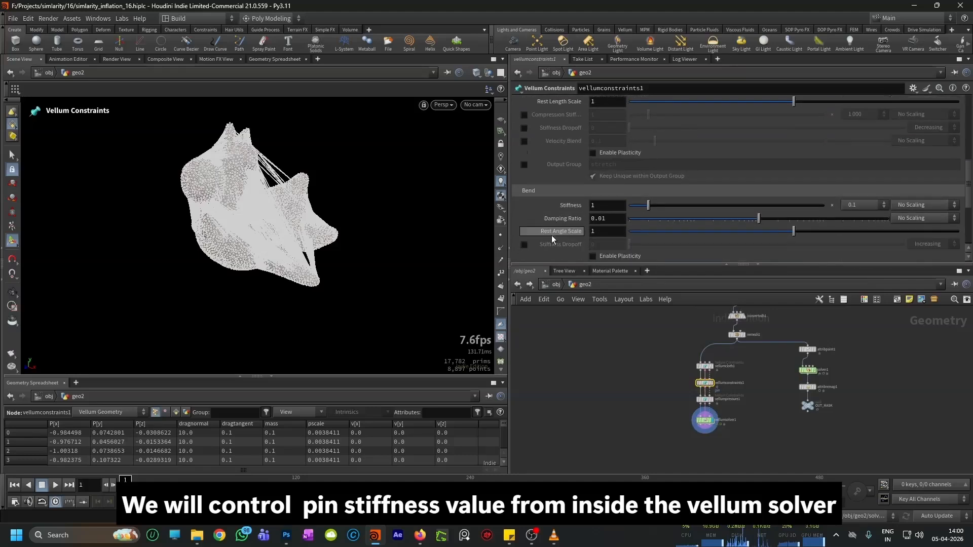
click(524, 165)
click(591, 165)
text(pint)
key(BackSpace)
text(_)
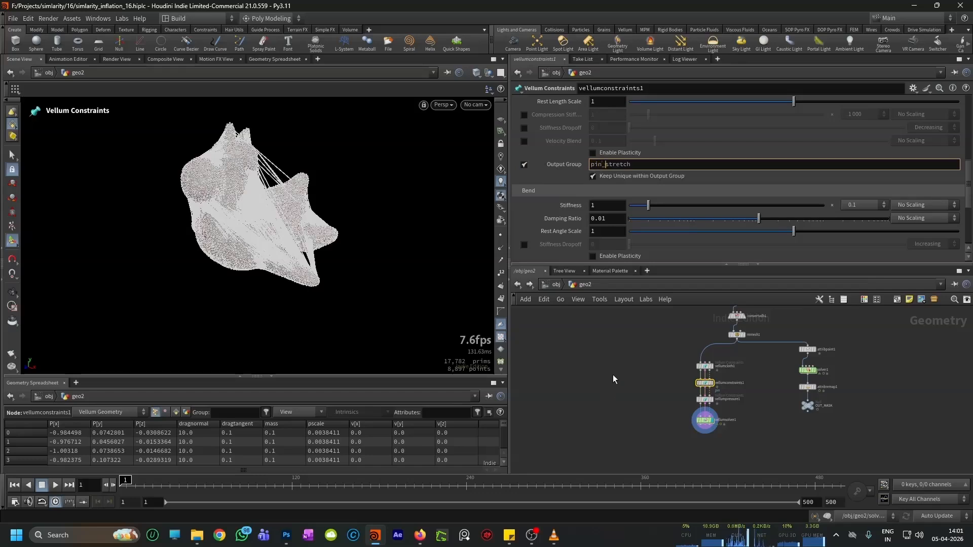
key(Return)
scroll(614, 382, up, 3)
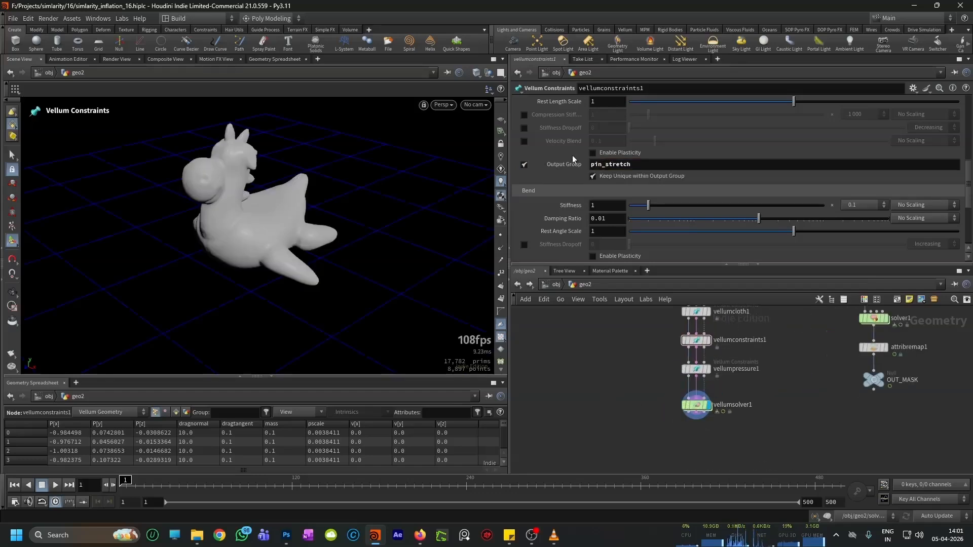
scroll(583, 154, up, 2)
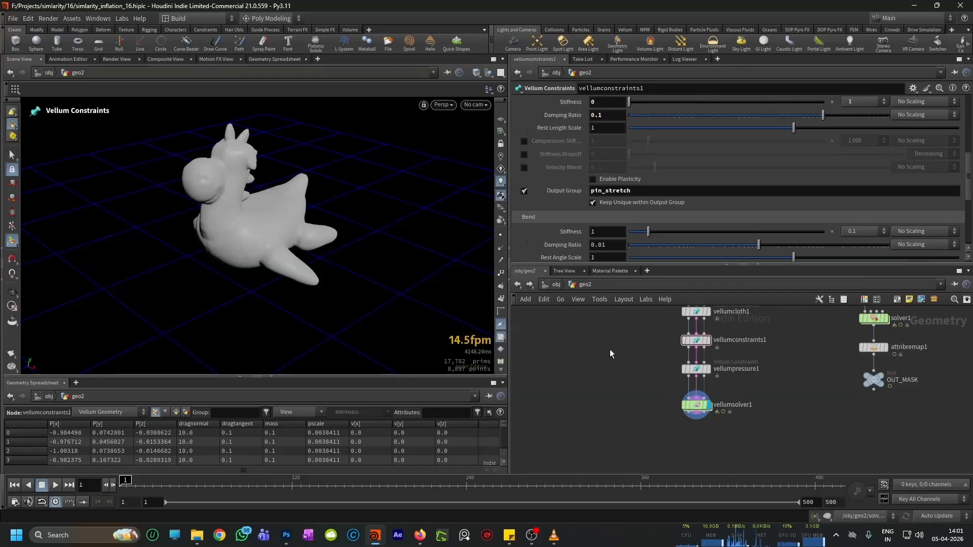
Step: Select vellumsolver1, play the simulation past frame 200 to check the pin constraint's effect, and rewind to frame 1
scroll(747, 405, up, 2)
click(672, 405)
alt+middle_drag(264, 243, 263, 279)
click(56, 485)
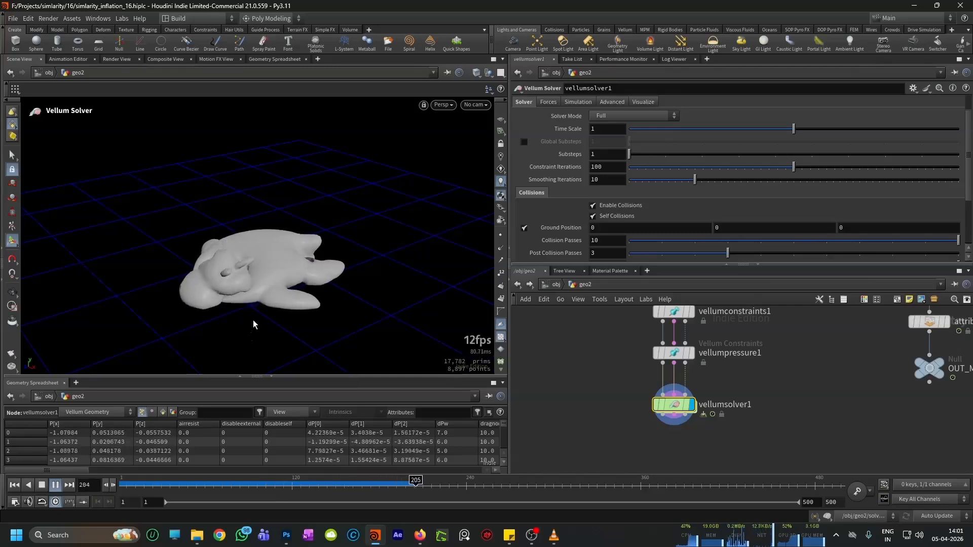
click(43, 486)
click(14, 485)
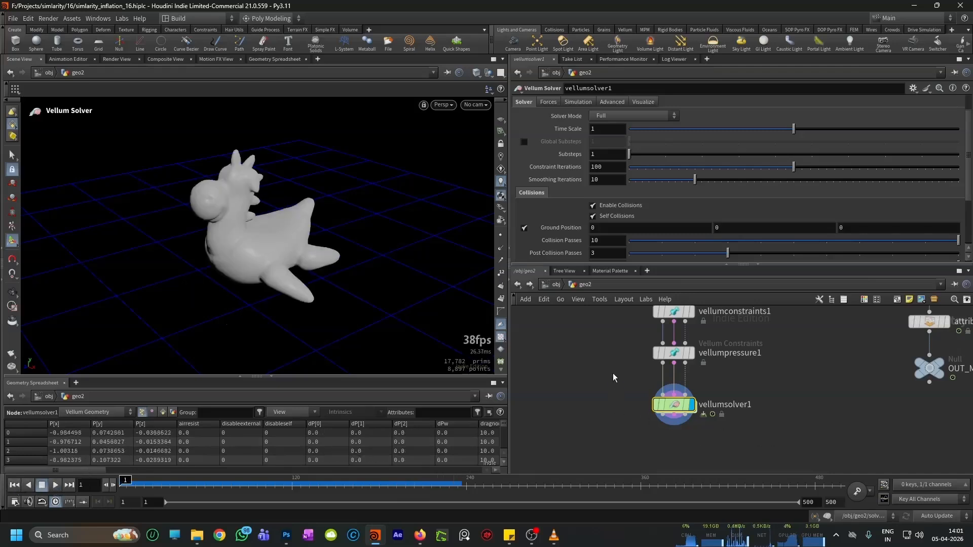
Step: Rename vellumconstraints1 as pin_to_target
scroll(607, 409, down, 2)
scroll(607, 405, up, 3)
double_click(727, 347)
key(ctrl+a)
text(p)
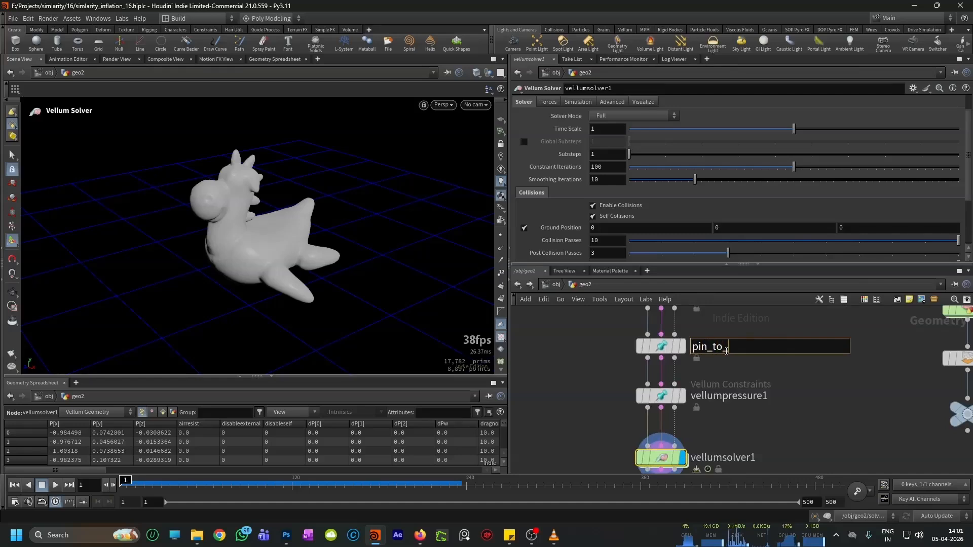
click(855, 426)
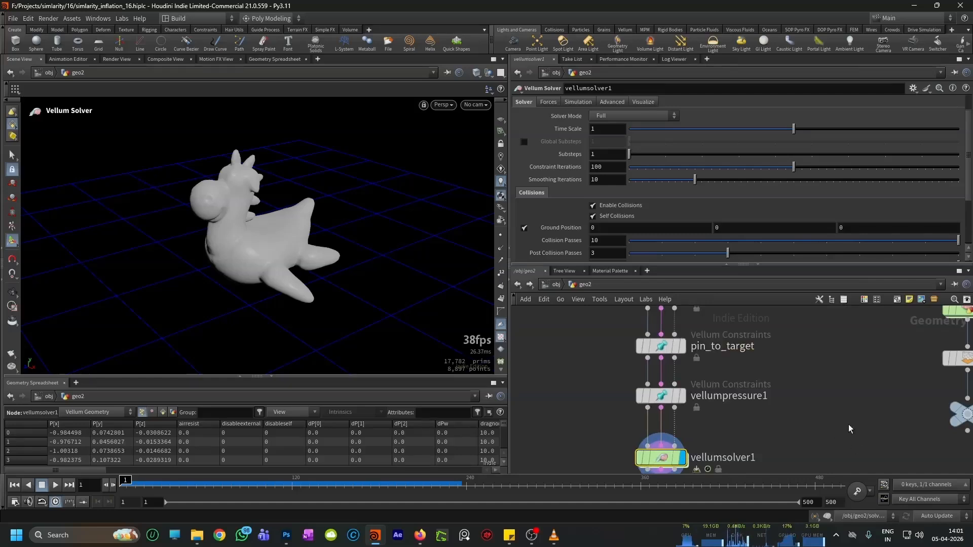
Step: Enter vellumsolver1's forces network and insert a copy of stretch_stress just before the SOURCE output
scroll(831, 430, down, 2)
scroll(728, 446, up, 2)
double_click(726, 441)
scroll(698, 392, down, 2)
scroll(696, 404, up, 3)
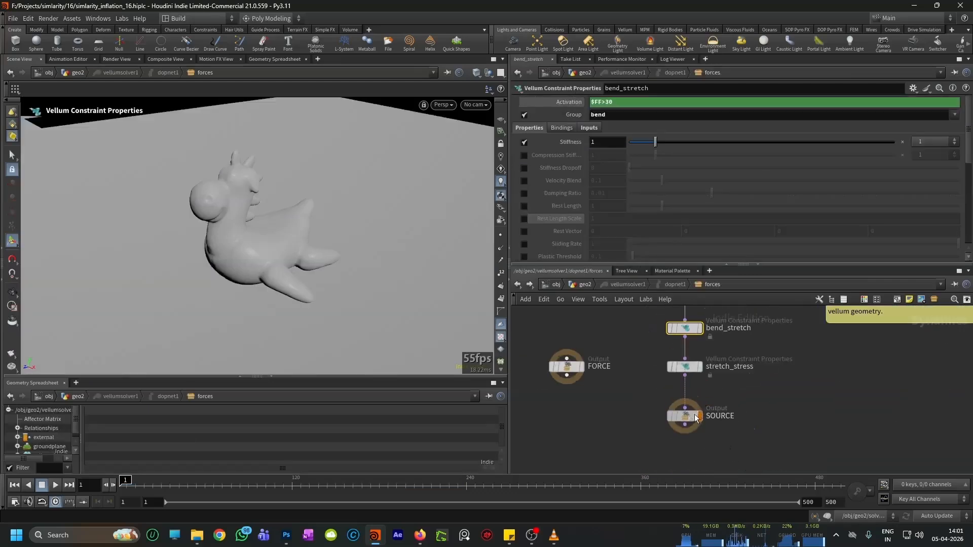
key(Tab)
text(vellu)
click(896, 393)
alt+drag(687, 352, 691, 405)
Step: Rename the copied Vellum Constraint Properties node as pin_stretch
double_click(719, 400)
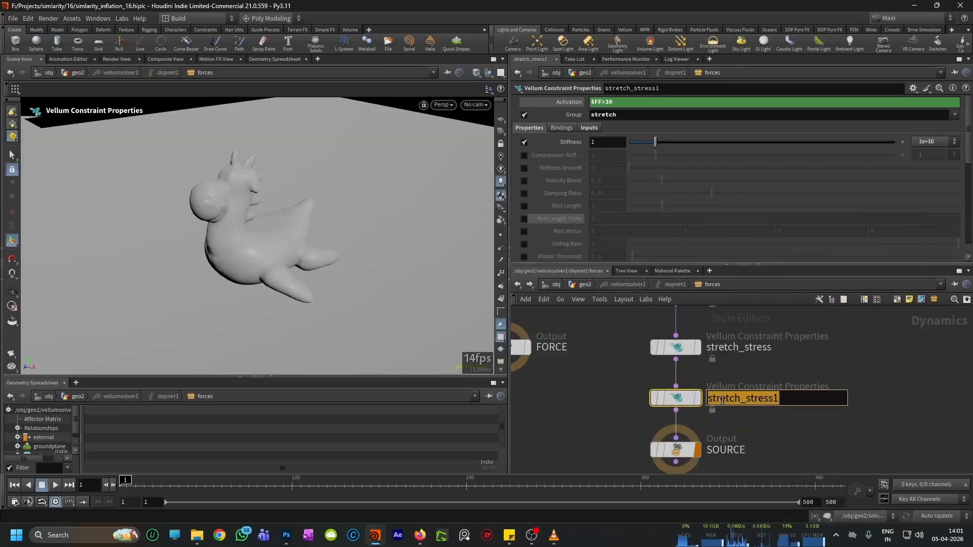
text(pi)
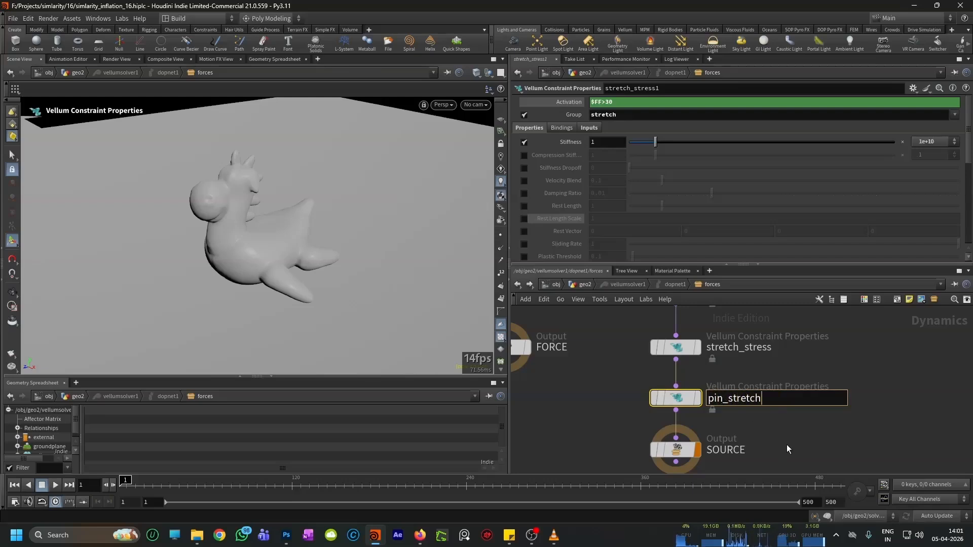
text(n_stretch)
key(Return)
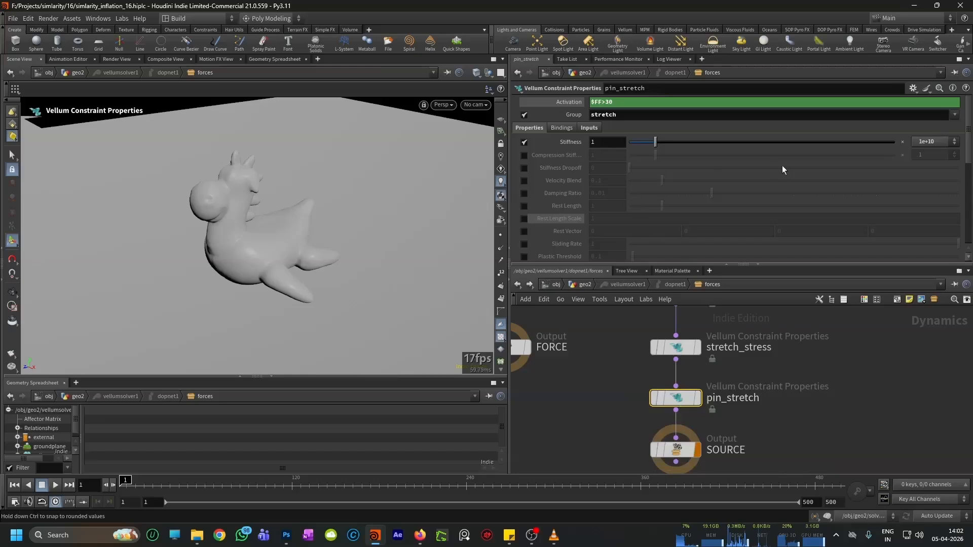
Step: Set pin_stretch's Stiffness multiplier to 1 and its Group to pin_stretch
click(925, 140)
click(930, 248)
click(954, 114)
click(927, 142)
drag(620, 116, 586, 117)
key(BackSpace)
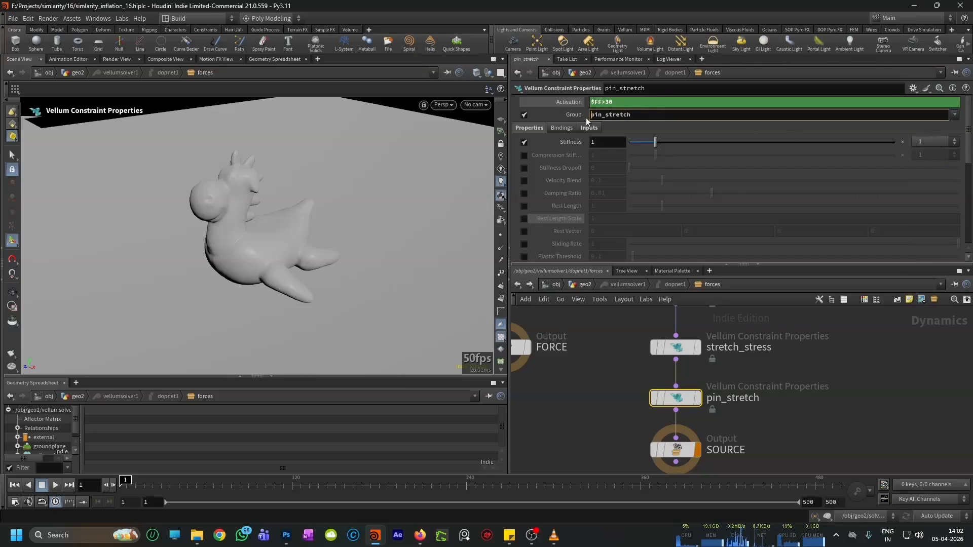
Step: Edit pin_stretch's VEXpression so stiffness is multiplied by fit01(mask,0,2), and select the SOURCE output
scroll(573, 184, down, 7)
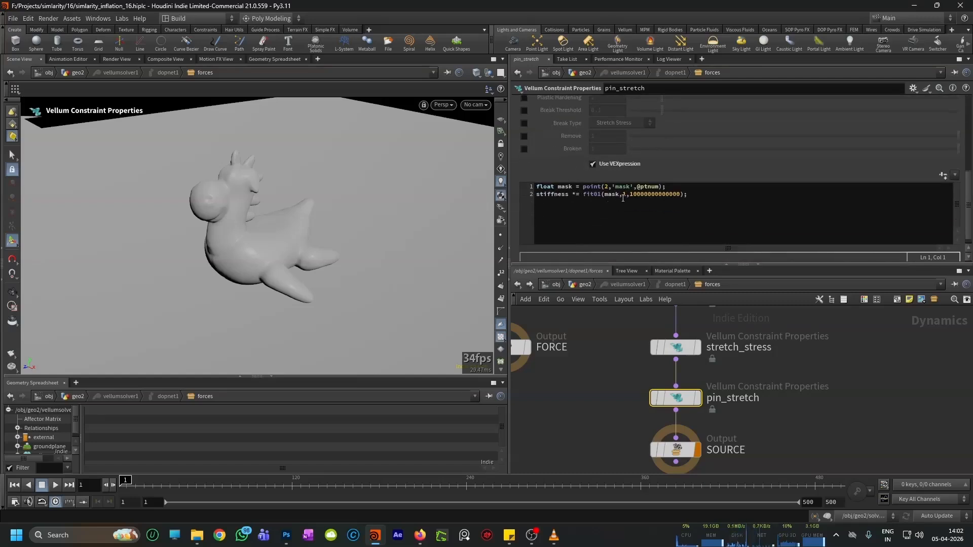
drag(623, 198, 643, 198)
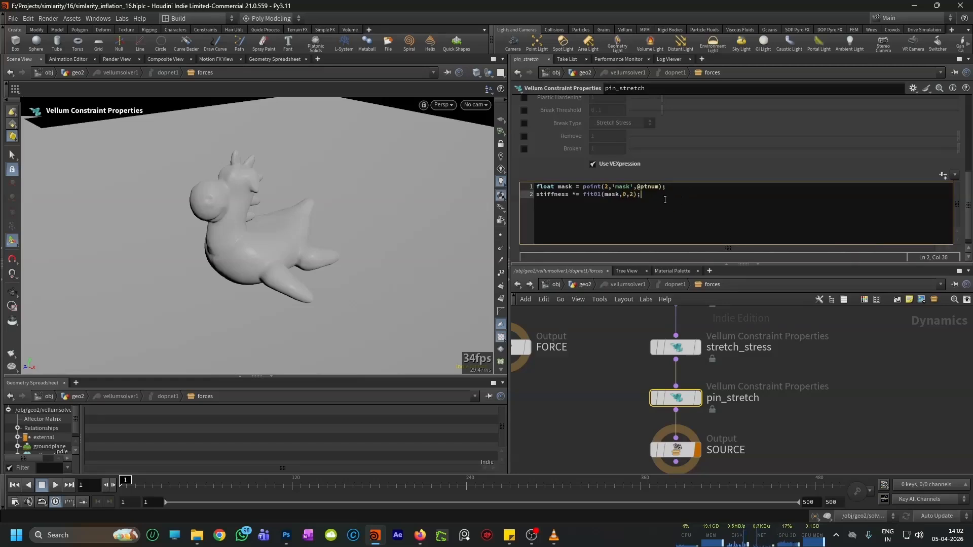
click(631, 333)
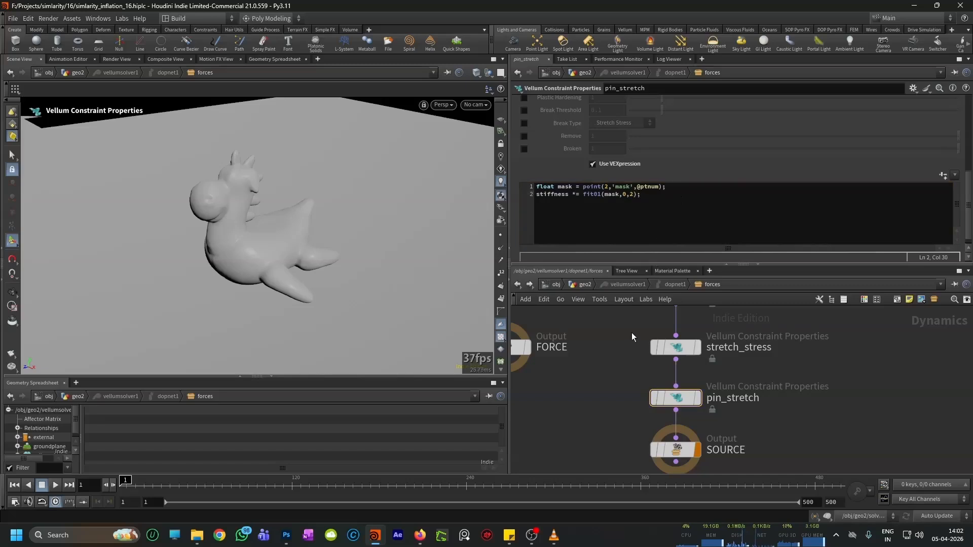
scroll(631, 333, down, 4)
scroll(646, 376, up, 4)
click(661, 408)
scroll(268, 289, down, 2)
Step: Play the simulation from frame 1 and examine how the toy collapses and reinflates
alt+right_drag(268, 289, 299, 259)
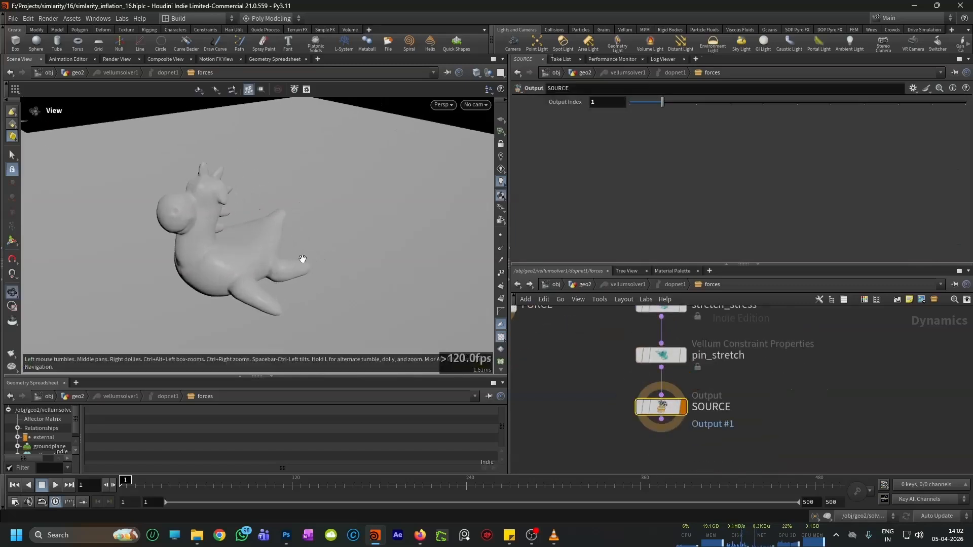
alt+drag(299, 258, 358, 251)
alt+drag(234, 327, 214, 343)
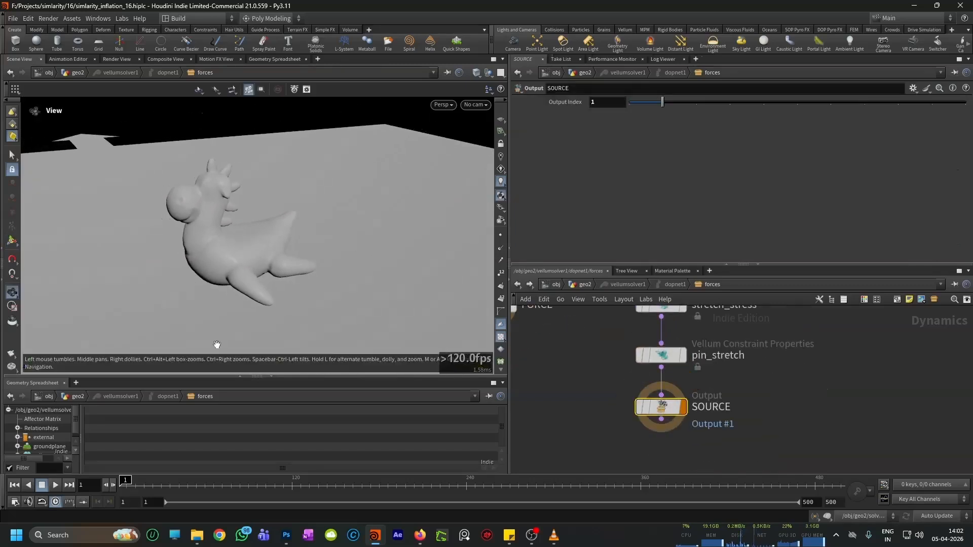
click(56, 485)
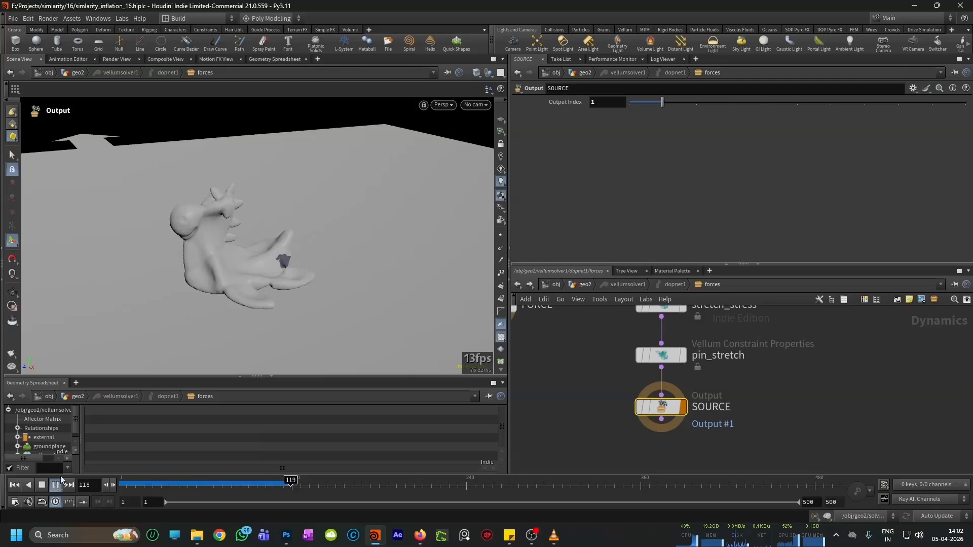
key(Escape)
drag(316, 234, 276, 263)
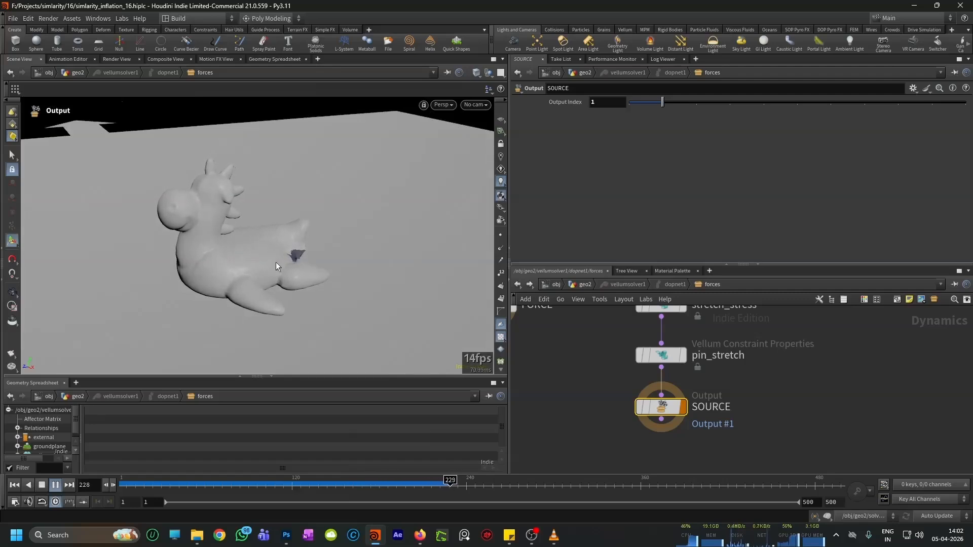
alt+right_drag(276, 263, 284, 224)
alt+drag(284, 224, 273, 248)
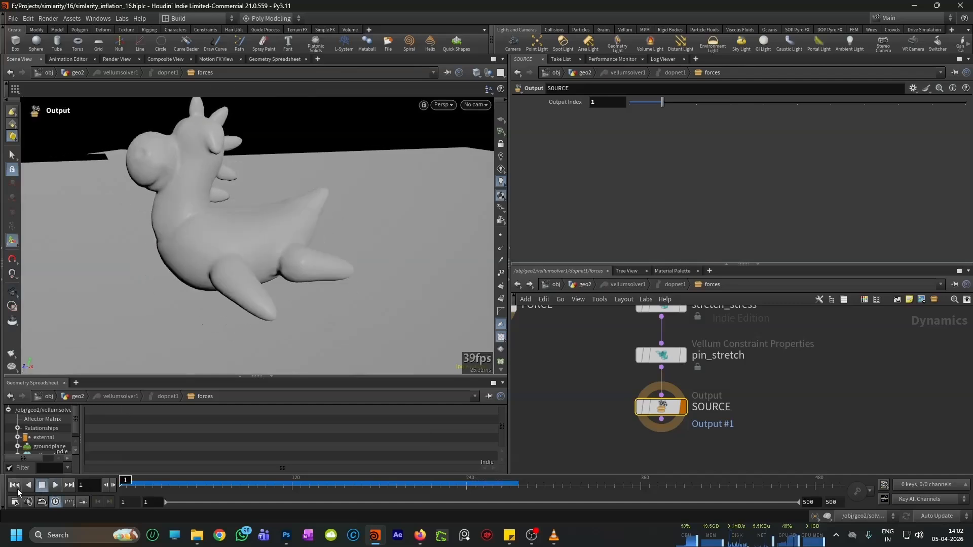
Step: Return to geo2, play vellumsolver1's simulation, and scrub from frame 1 to about frame 79 and back to check the collapse
scroll(557, 387, down, 3)
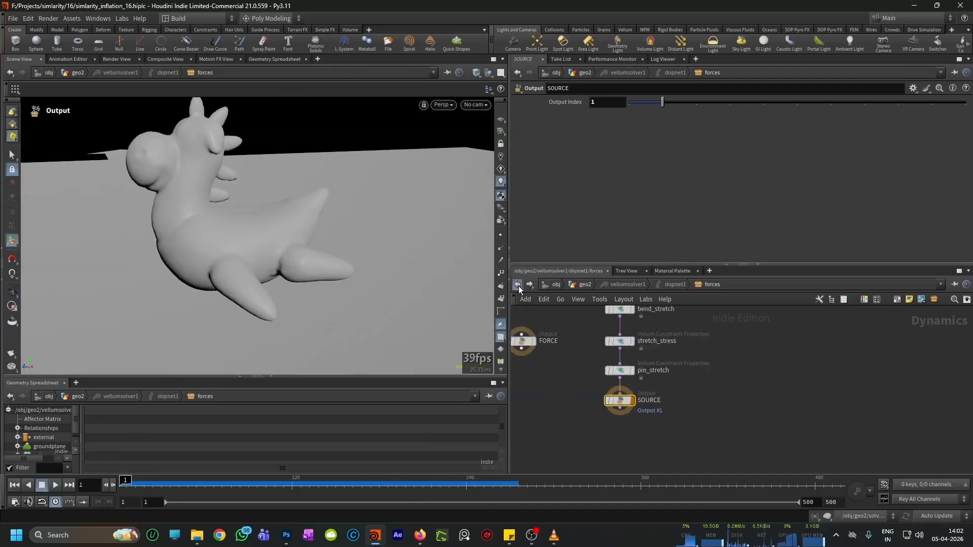
click(517, 284)
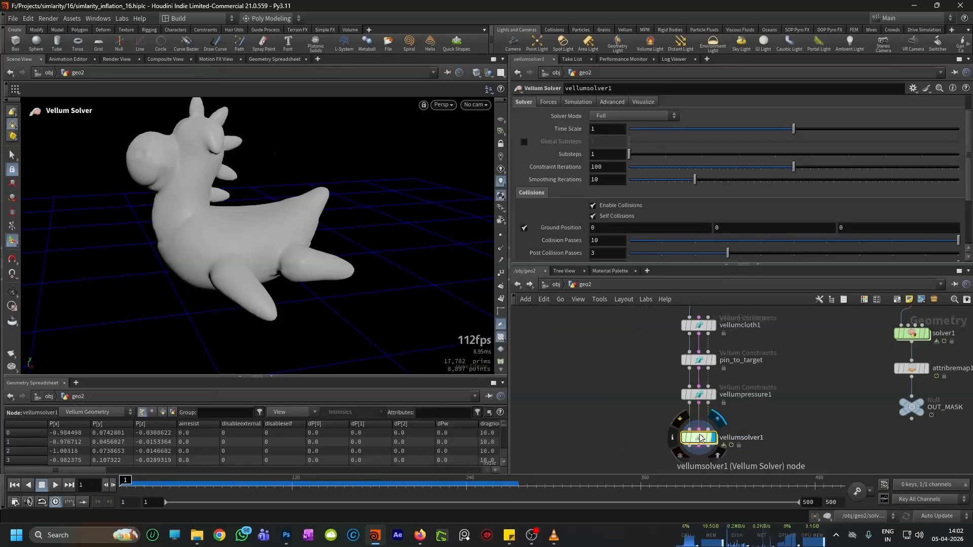
click(55, 485)
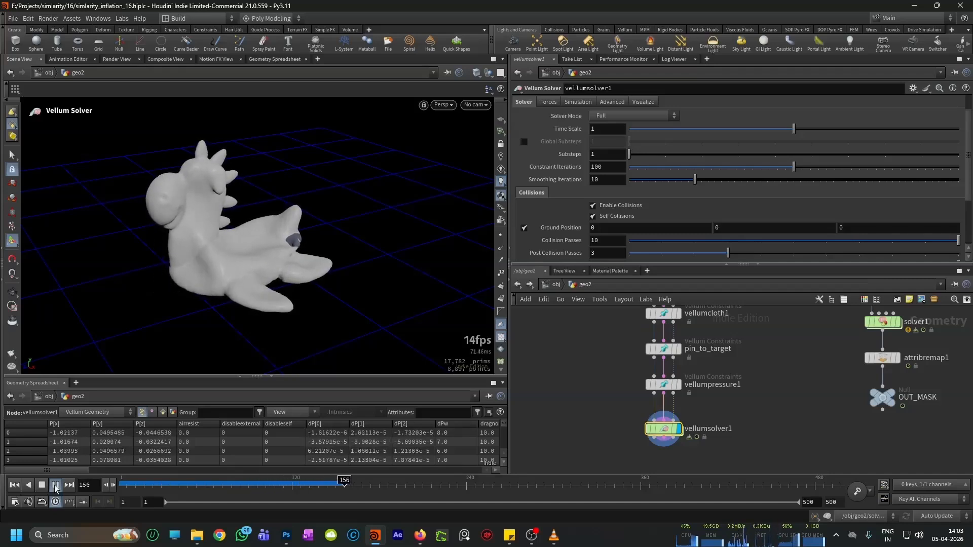
click(40, 486)
click(15, 486)
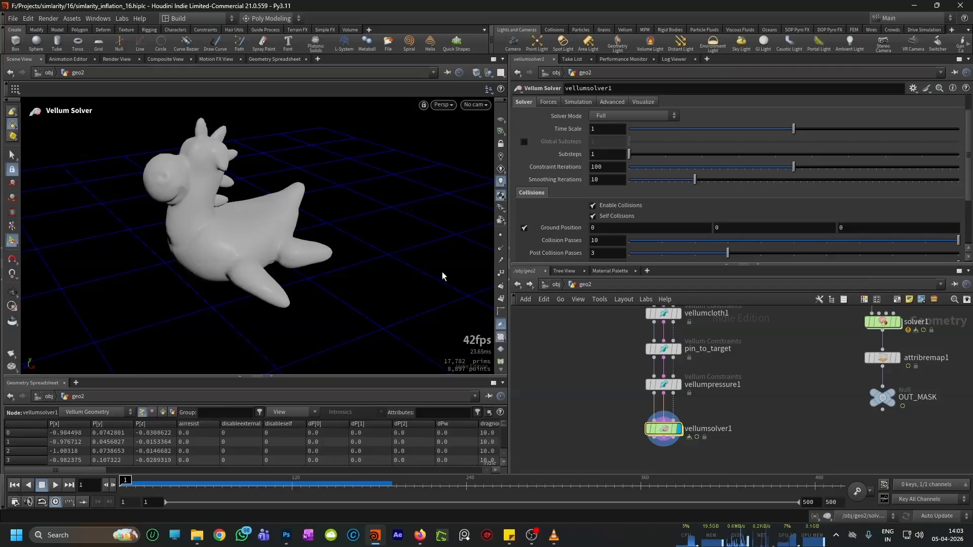
drag(124, 481, 232, 481)
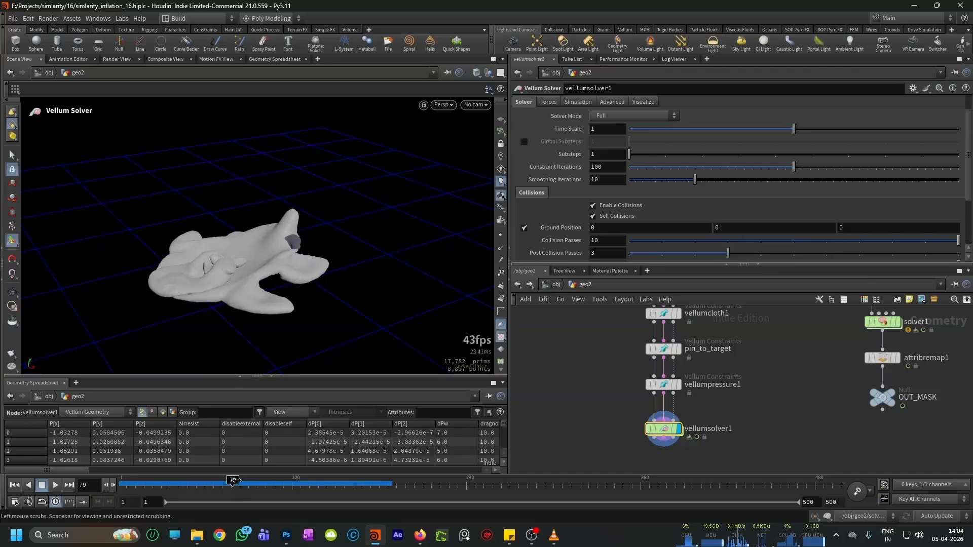
drag(233, 481, 125, 482)
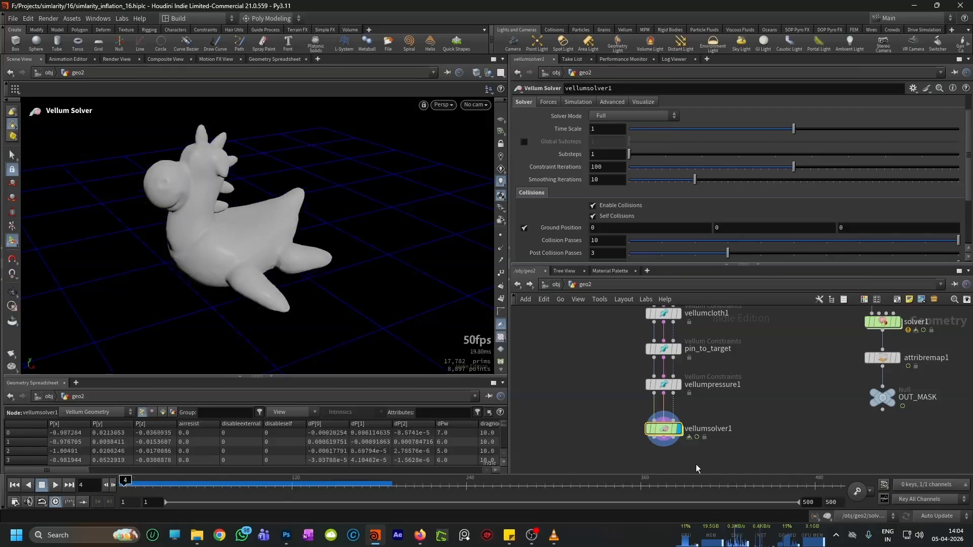
Step: Enter vellumsolver1's forces network and set pin_stretch's Activation expression to $FF>60
mouse_move(673, 437)
scroll(673, 438, up, 2)
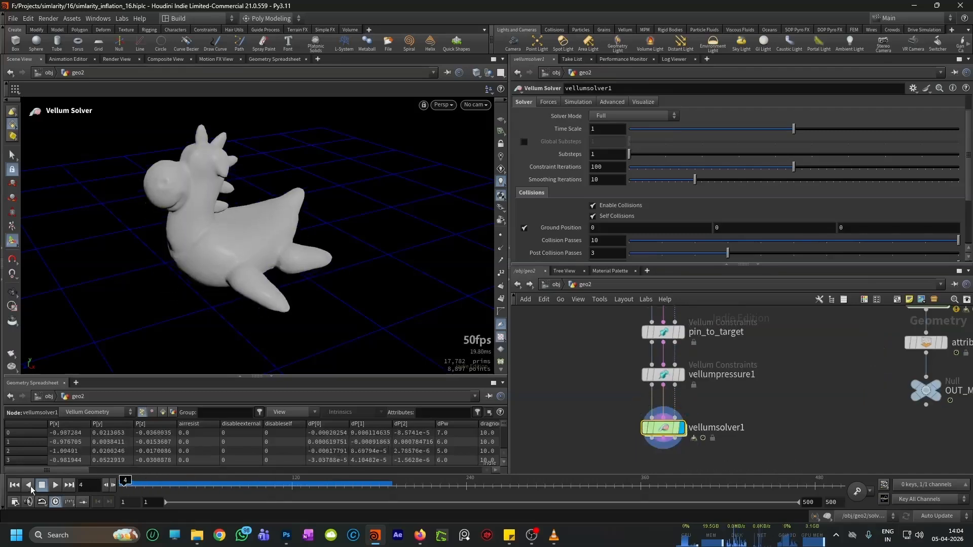
double_click(668, 433)
scroll(630, 393, up, 2)
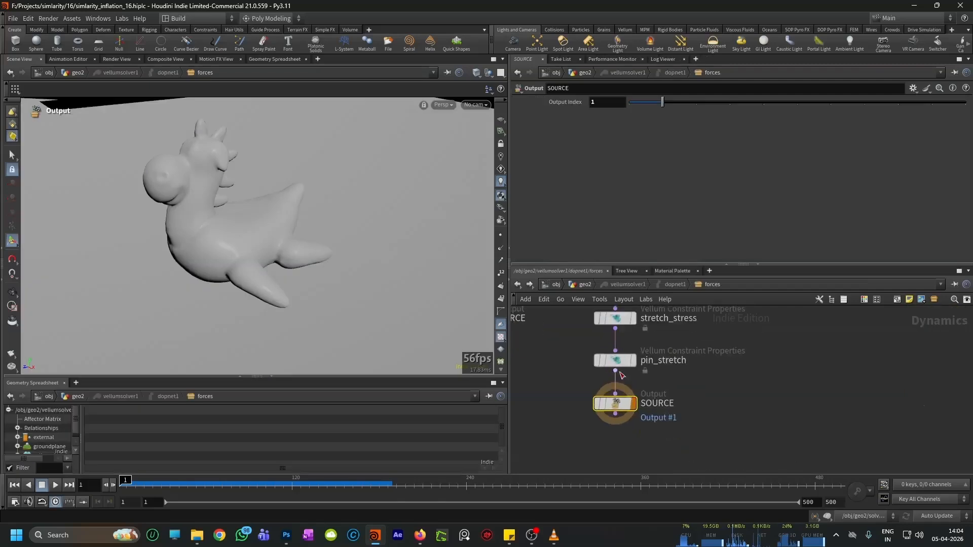
click(617, 361)
scroll(583, 150, up, 10)
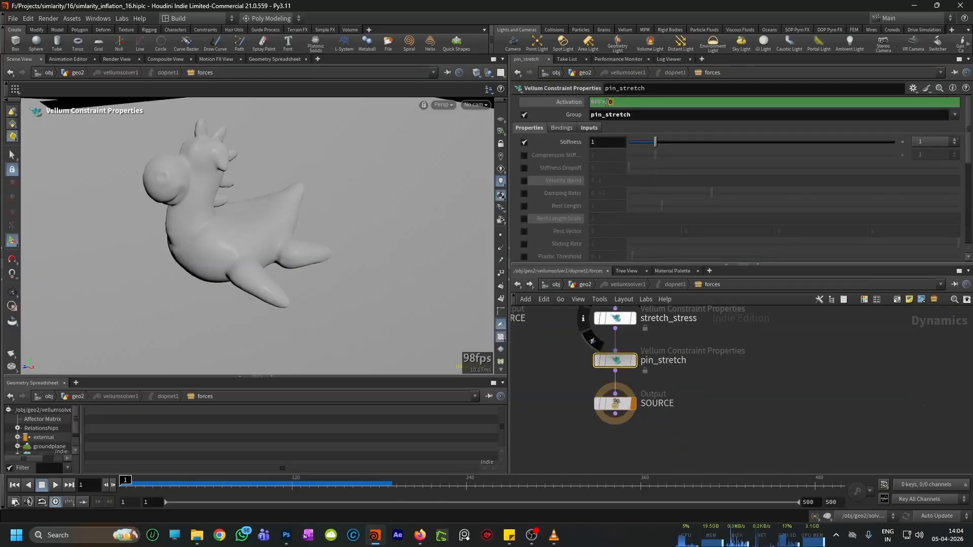
text(60)
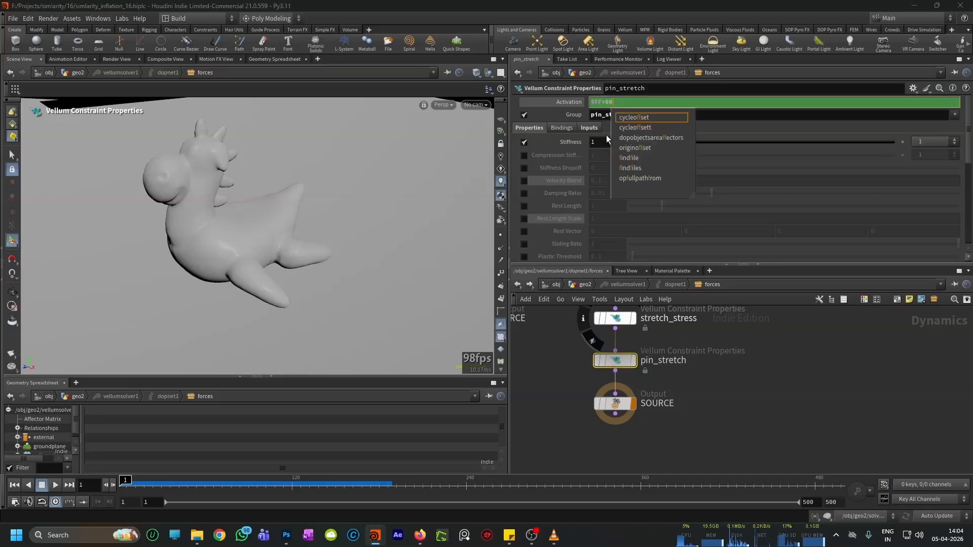
click(729, 403)
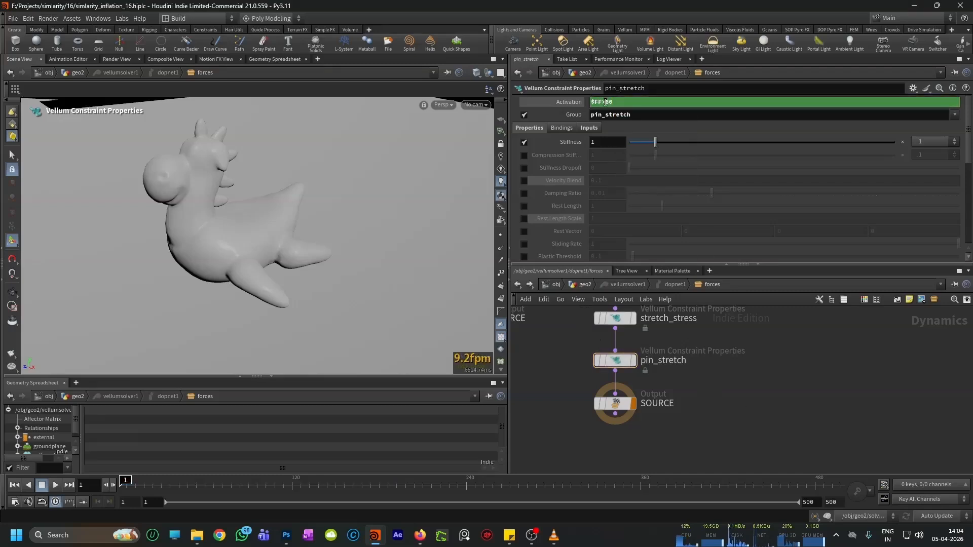
Step: Change pin_stretch's Activation expression to $FF>50 and select the SOURCE output
key(BackSpace)
text(5)
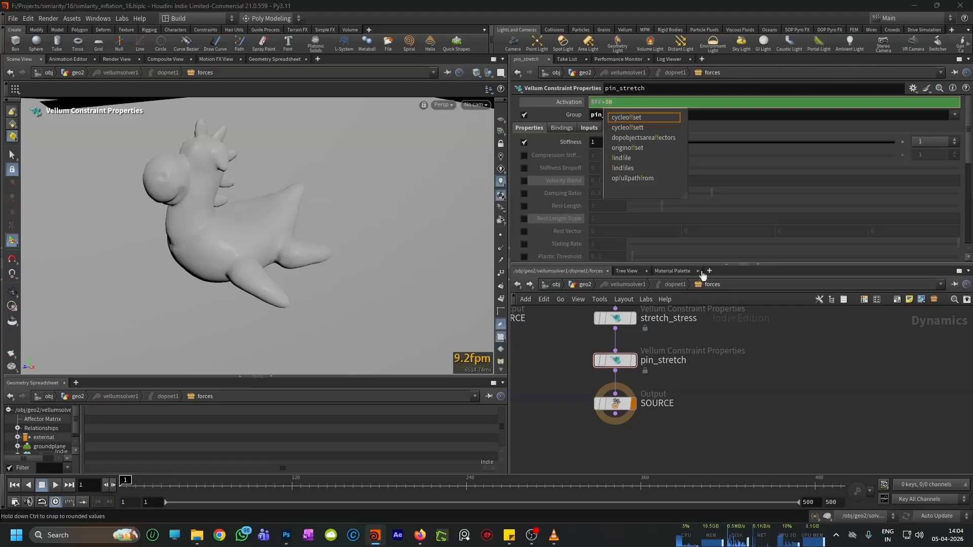
click(775, 428)
click(616, 404)
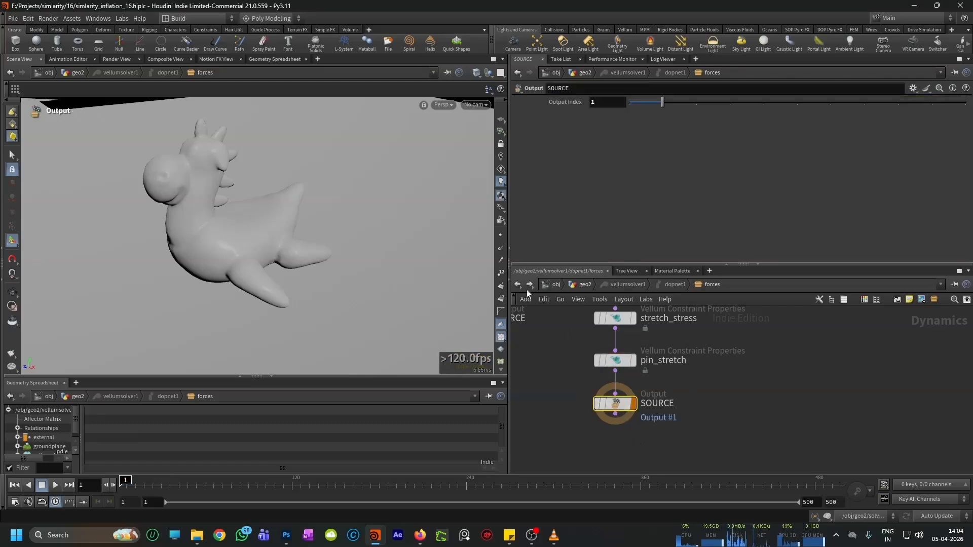
Step: Return to geo2, play the simulation to check the pin timing, and rewind to the first frame
click(518, 285)
click(56, 485)
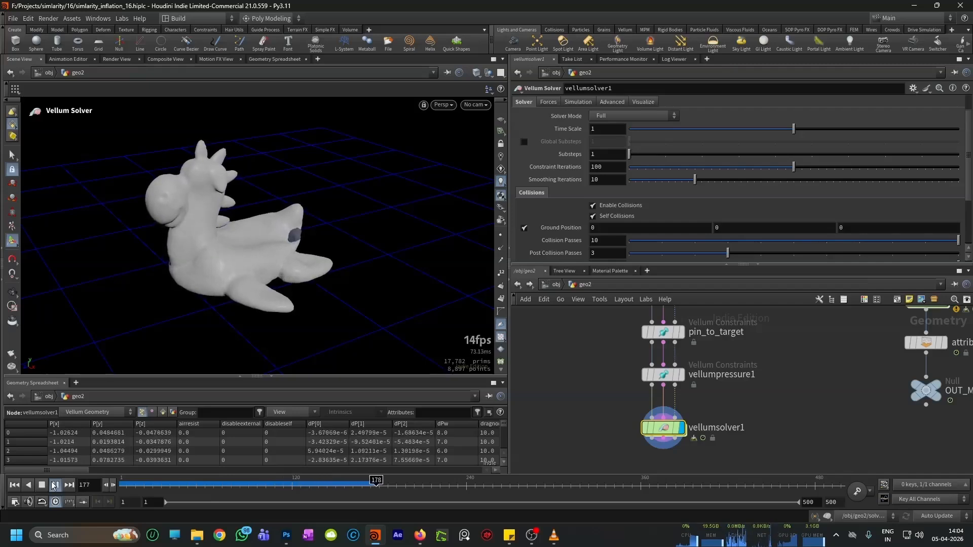
click(48, 485)
click(14, 485)
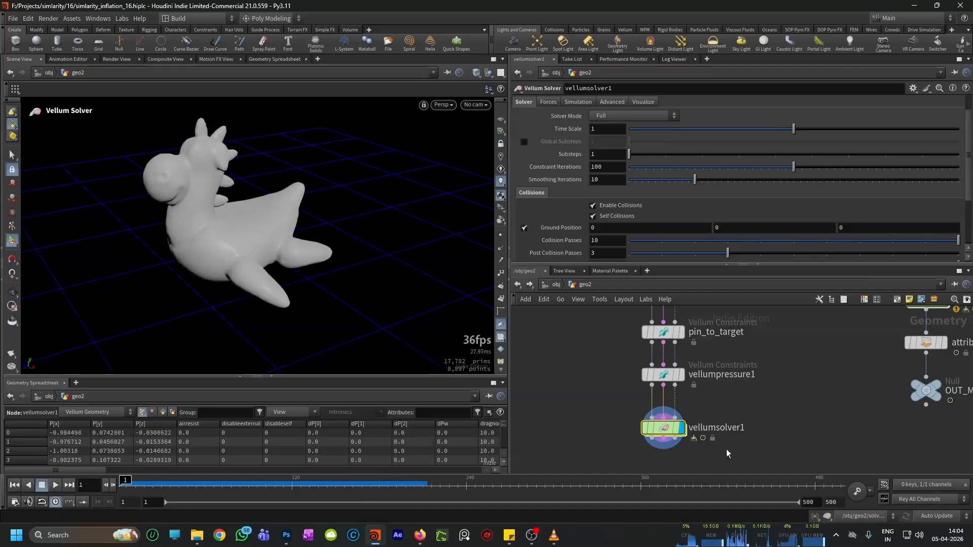
Step: Reopen vellumsolver1's forces network, set pin_stretch's Activation expression to $FF>60, select the SOURCE output and return to geo2
scroll(730, 421, down, 3)
scroll(730, 420, down, 3)
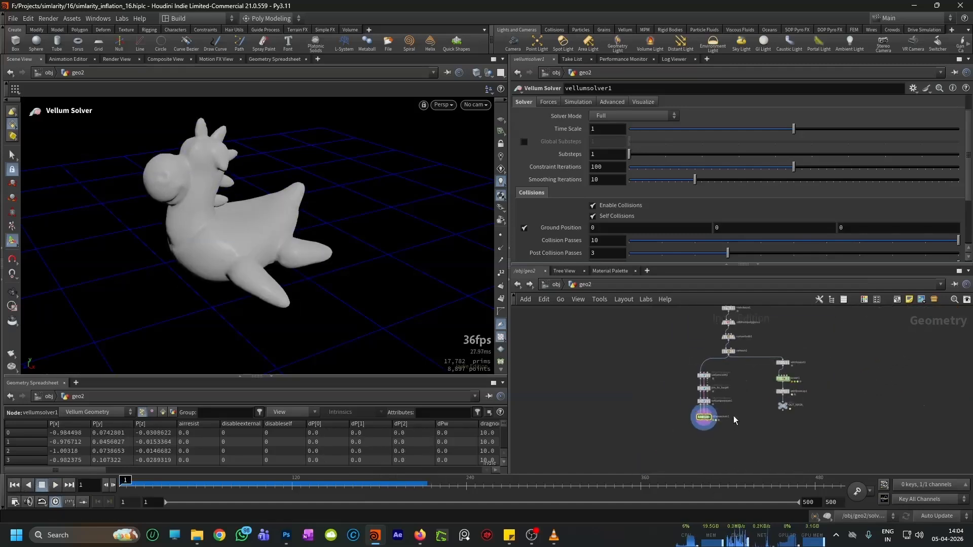
scroll(707, 423, up, 6)
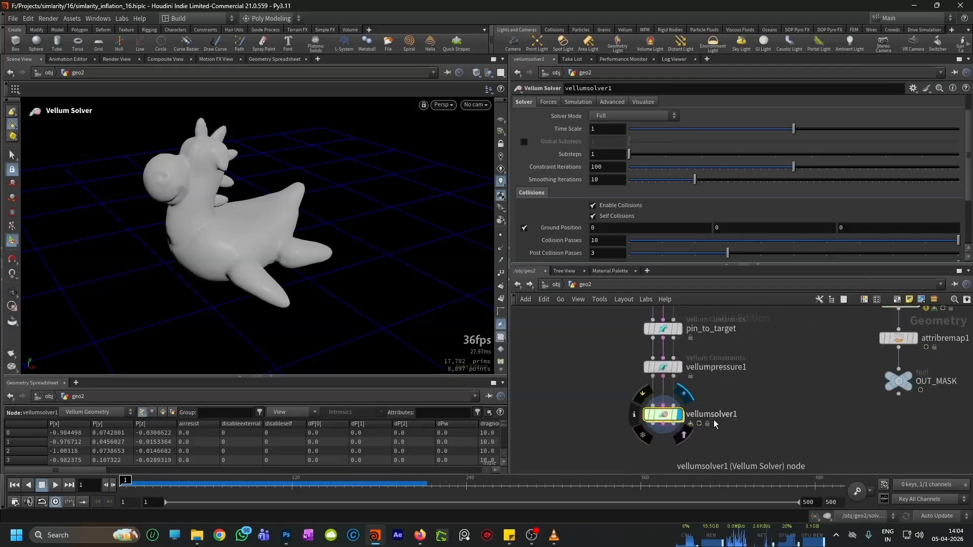
double_click(642, 413)
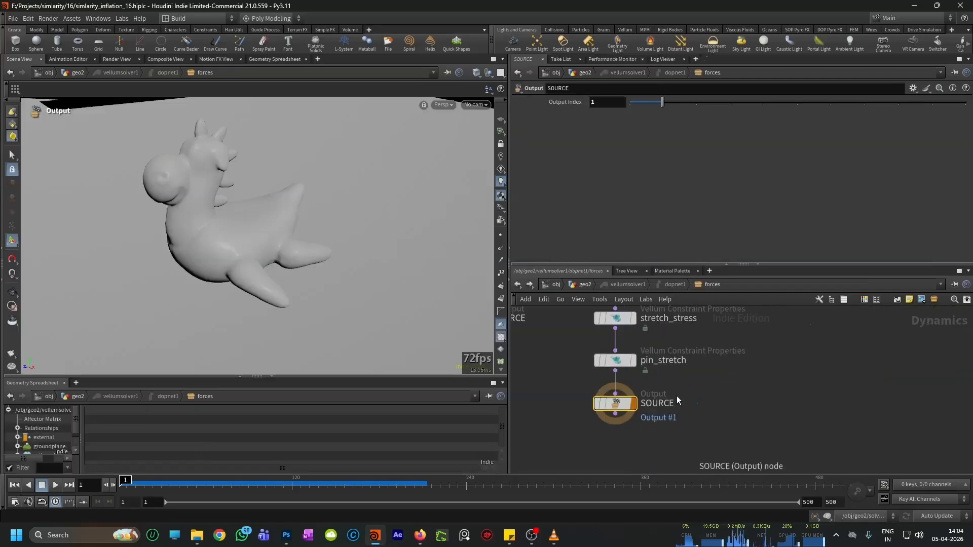
click(667, 384)
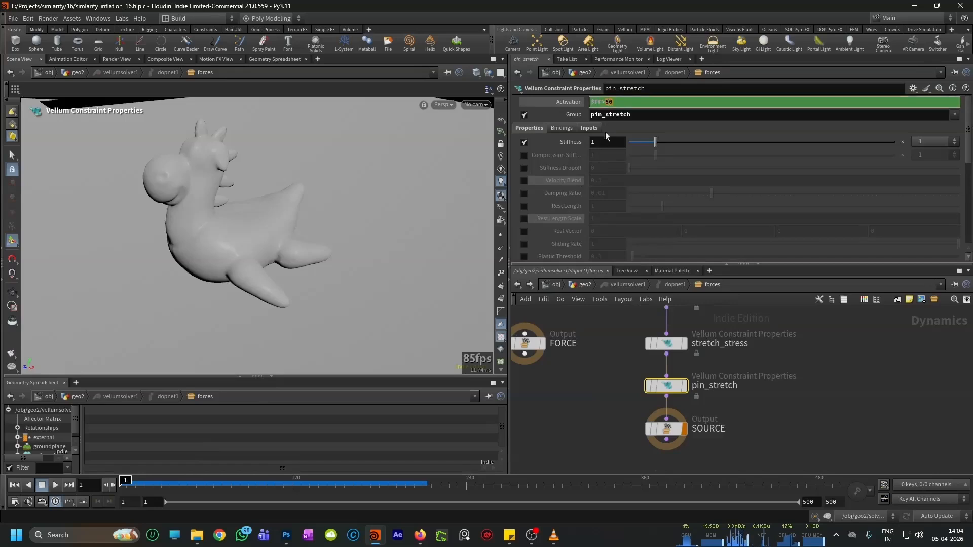
text(60)
click(771, 418)
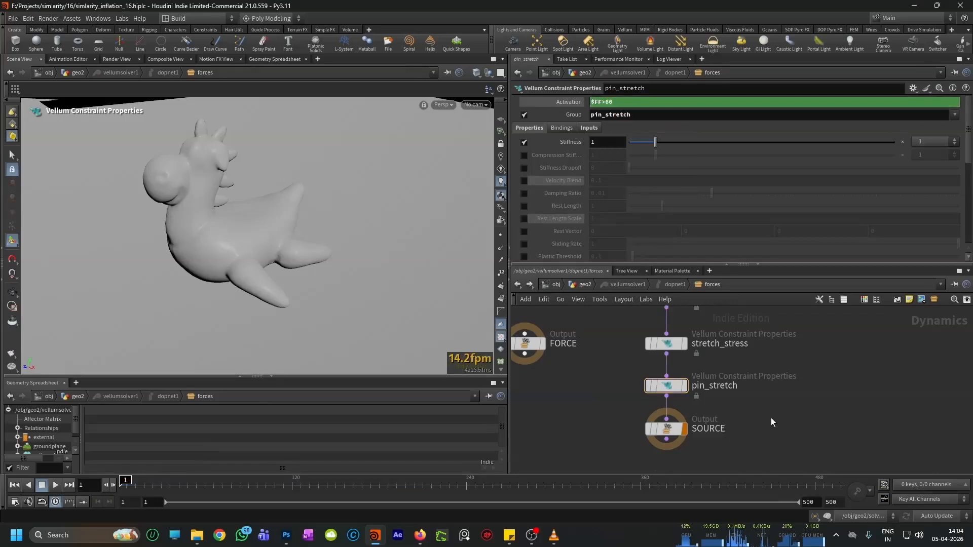
middle_drag(626, 359, 613, 337)
click(652, 407)
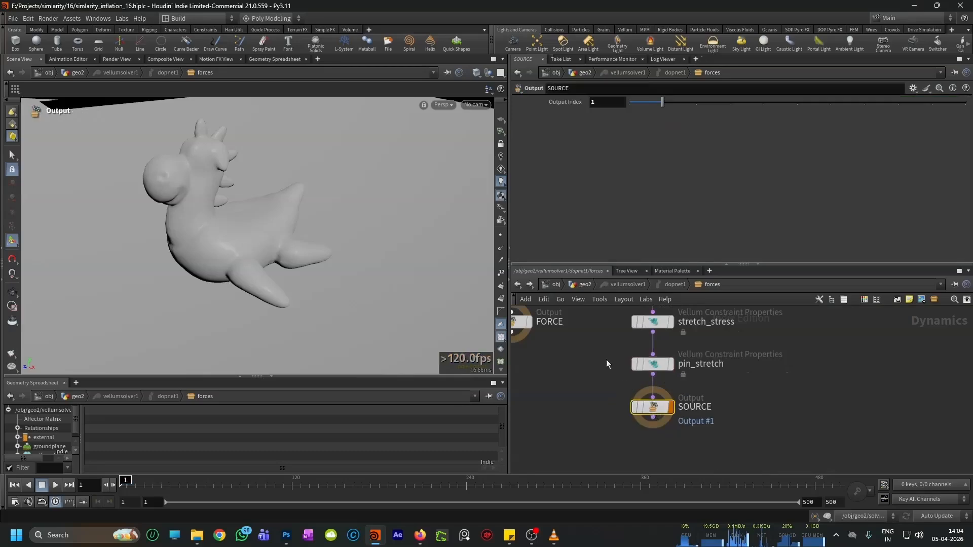
click(518, 284)
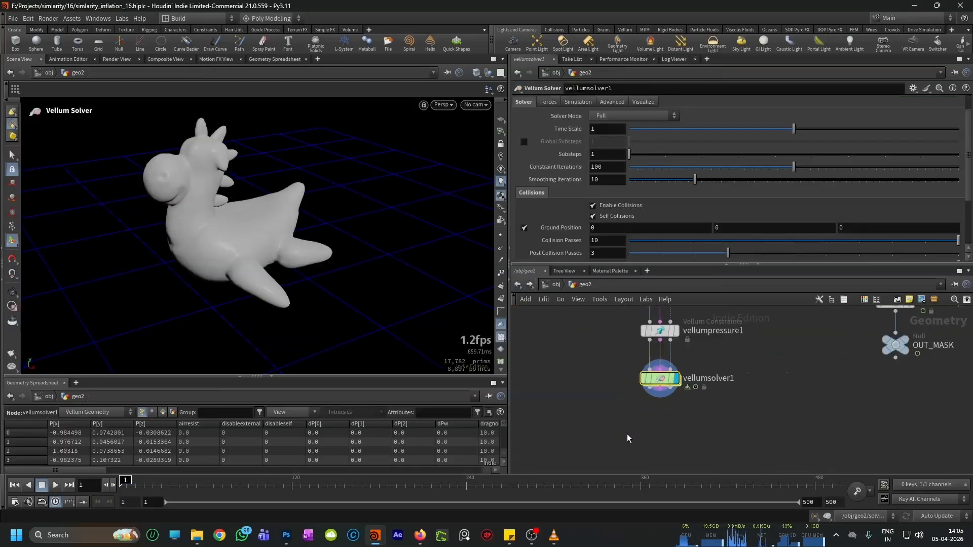
Step: Add a Vellum Post-Process node below vellumsolver1, wire the solver's outputs into it and display it
key(Tab)
text(postproc)
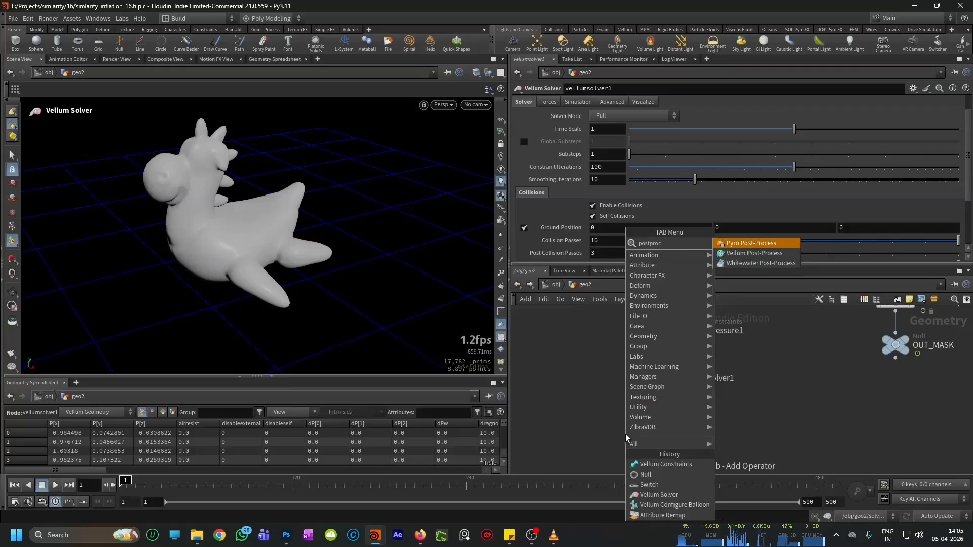
key(Down)
key(Return)
click(642, 432)
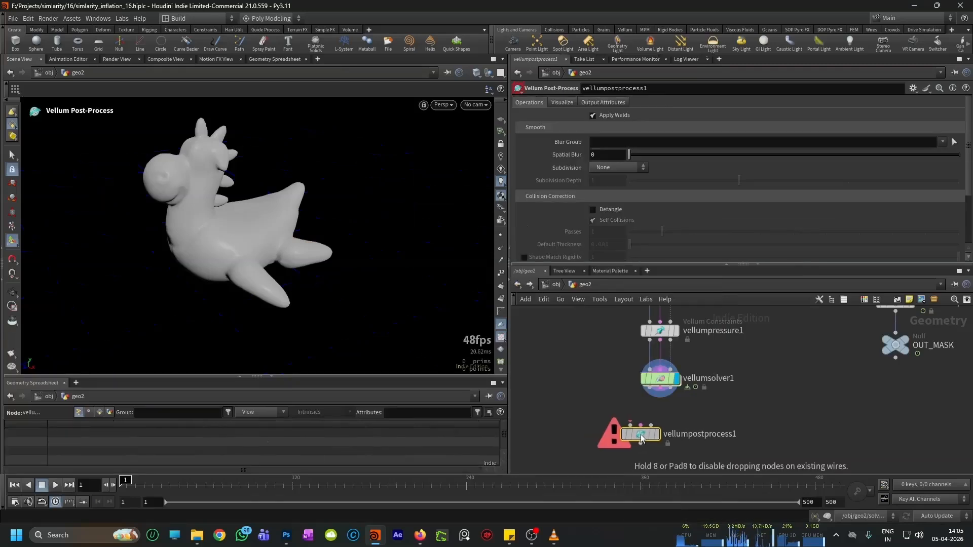
drag(650, 389, 628, 427)
drag(660, 389, 654, 435)
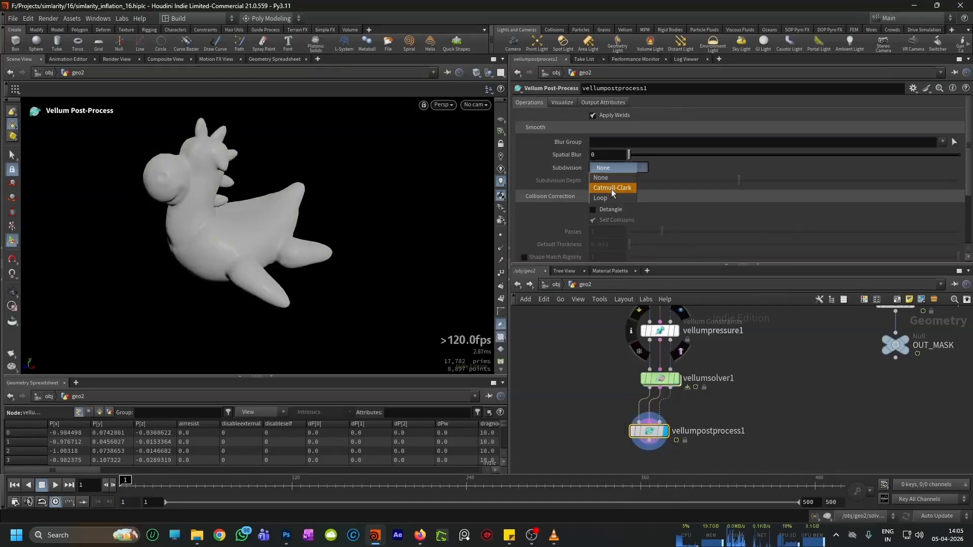
Step: Set vellumpostprocess1's Subdivision to Catmull-Clark and turn on the viewport's reference grid
click(612, 188)
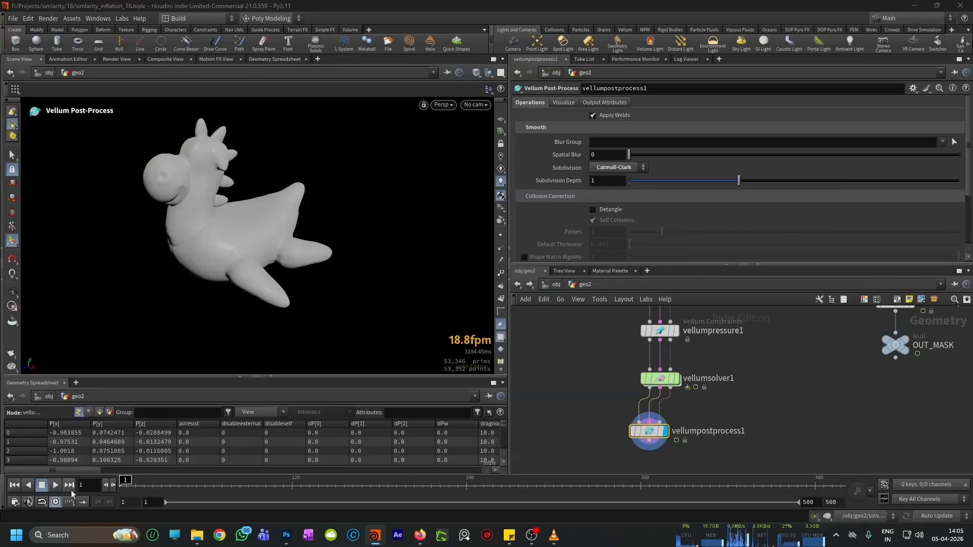
click(501, 123)
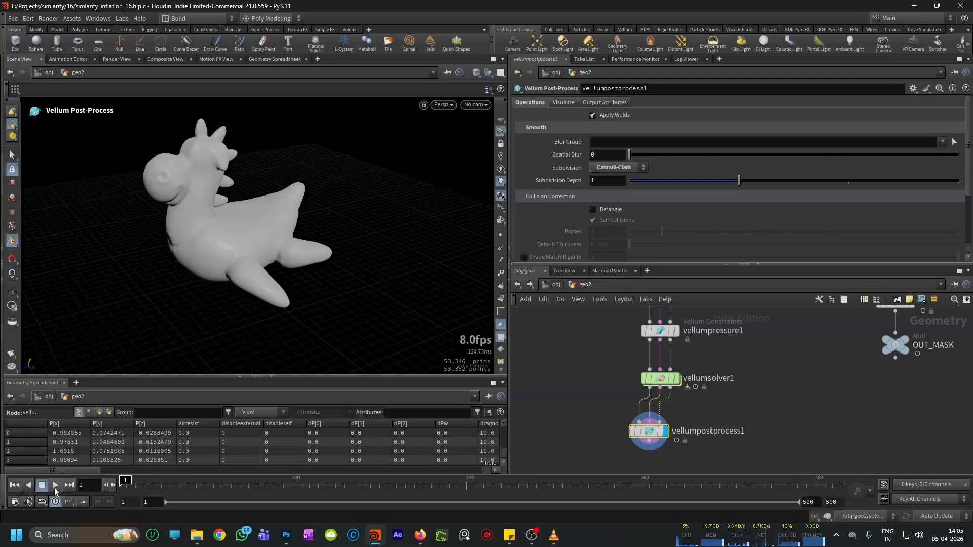
Step: Save the scene, play the post-processed simulation in geo2 to check the smoothing, and rewind to the first frame
key(ctrl+s)
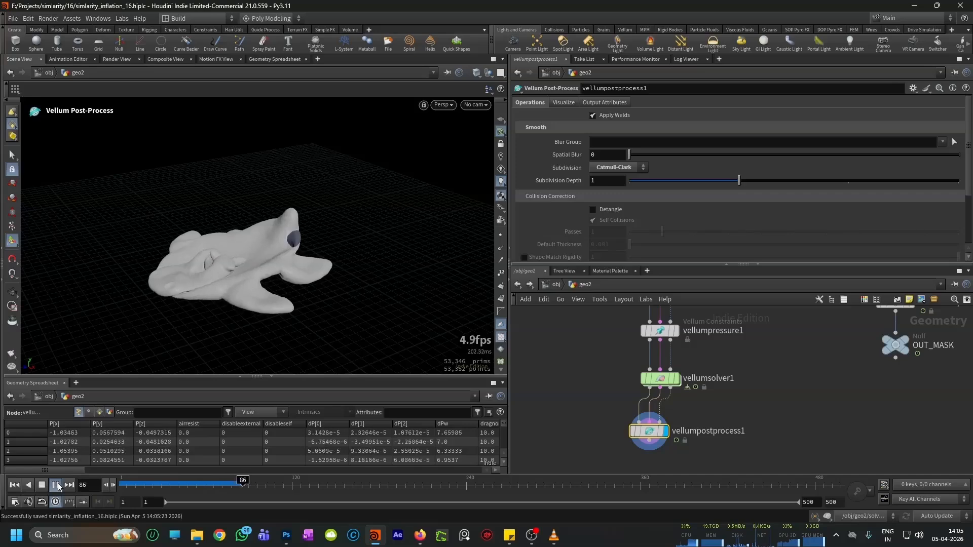
click(56, 485)
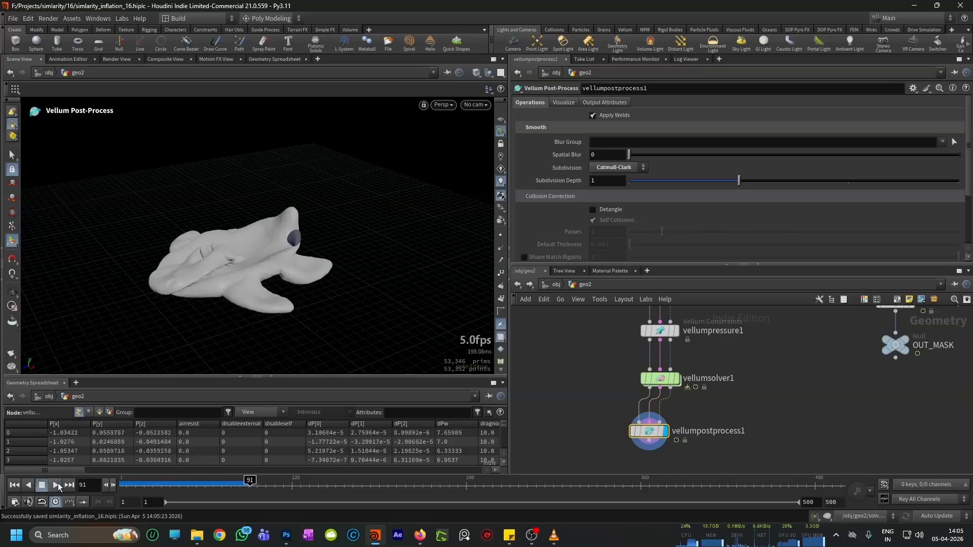
click(14, 485)
scroll(714, 436, down, 2)
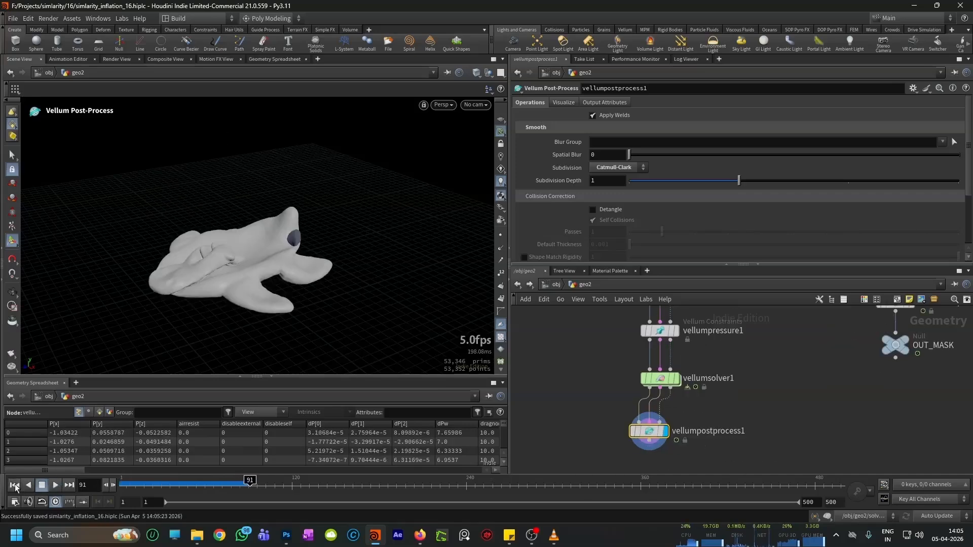
click(14, 485)
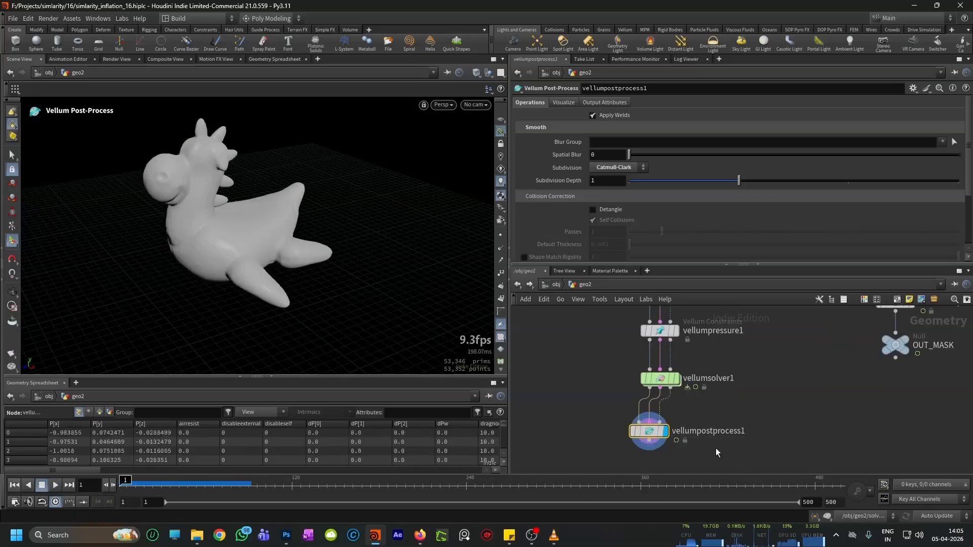
Step: Align the vellumpostprocess1 node directly beneath vellumsolver1 in the geo2 network
scroll(719, 449, down, 2)
scroll(710, 438, up, 2)
drag(677, 427, 687, 424)
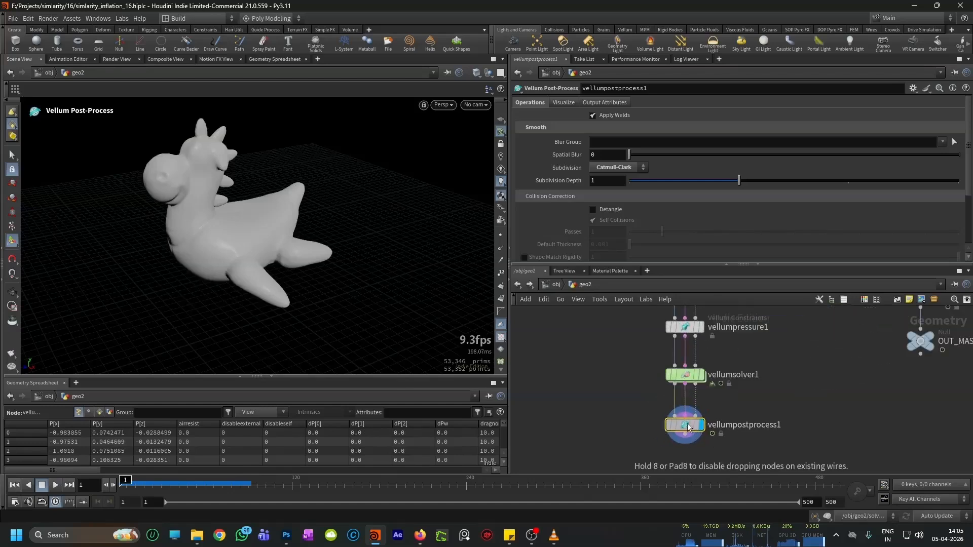
scroll(719, 399, down, 2)
scroll(695, 396, up, 2)
scroll(687, 420, down, 2)
scroll(687, 420, up, 2)
scroll(689, 409, down, 2)
scroll(689, 409, up, 2)
scroll(696, 354, down, 3)
Step: Examine the smoothed toy's surface up close and from several angles
alt+right_drag(278, 261, 295, 219)
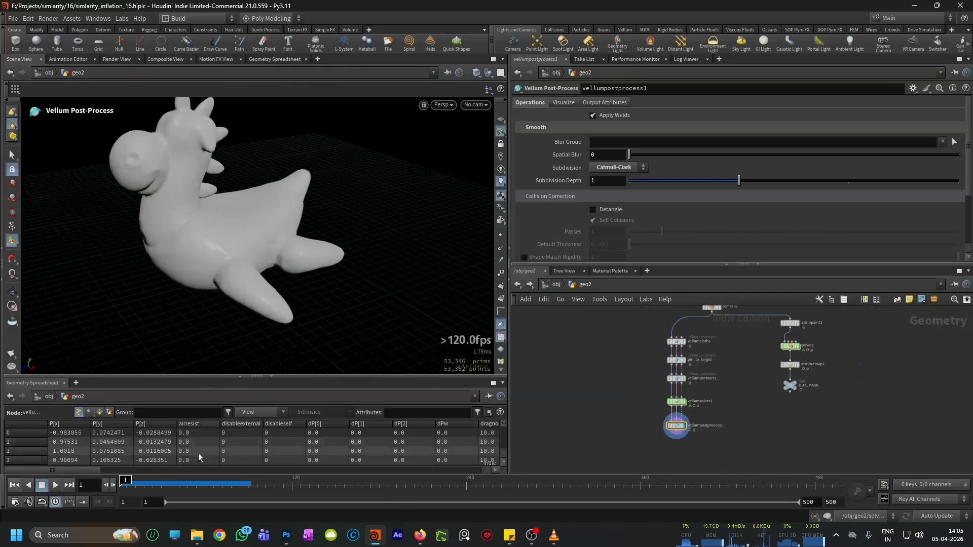
scroll(692, 431, up, 3)
scroll(690, 433, up, 2)
alt+drag(254, 257, 276, 243)
scroll(685, 428, up, 3)
scroll(710, 398, down, 2)
scroll(704, 395, up, 2)
mouse_move(256, 267)
alt+right_down()
mouse_move(242, 265)
mouse_move(256, 257)
alt+right_up()
scroll(672, 408, down, 2)
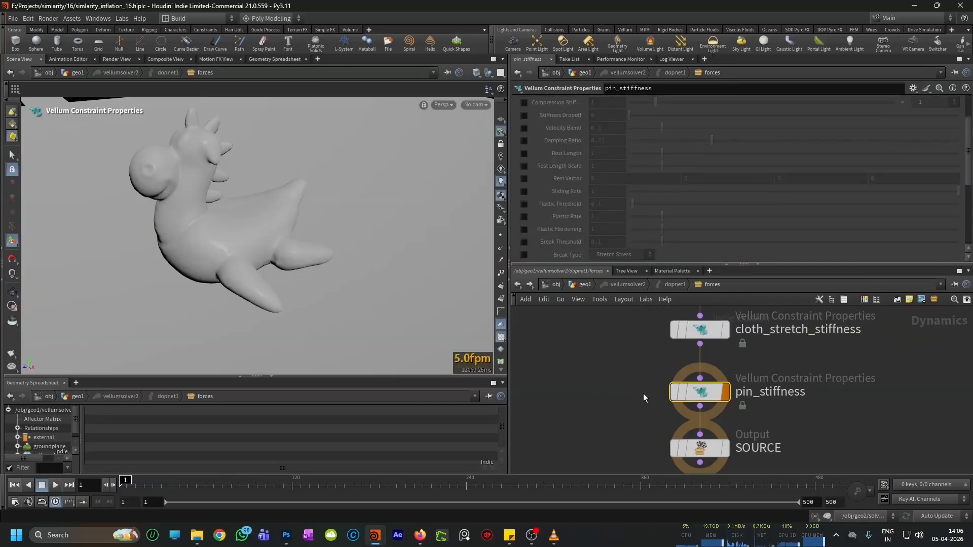
Step: Open the forces network inside geo1's vellumsolver2 and review the activation and stiffness settings of pin_stiffness
scroll(643, 393, down, 2)
scroll(581, 199, up, 2)
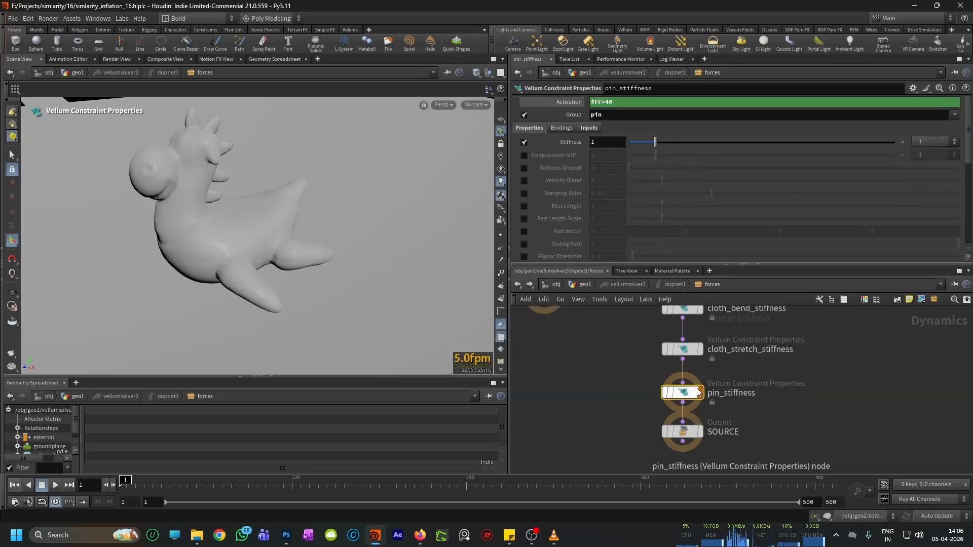
scroll(698, 413, up, 3)
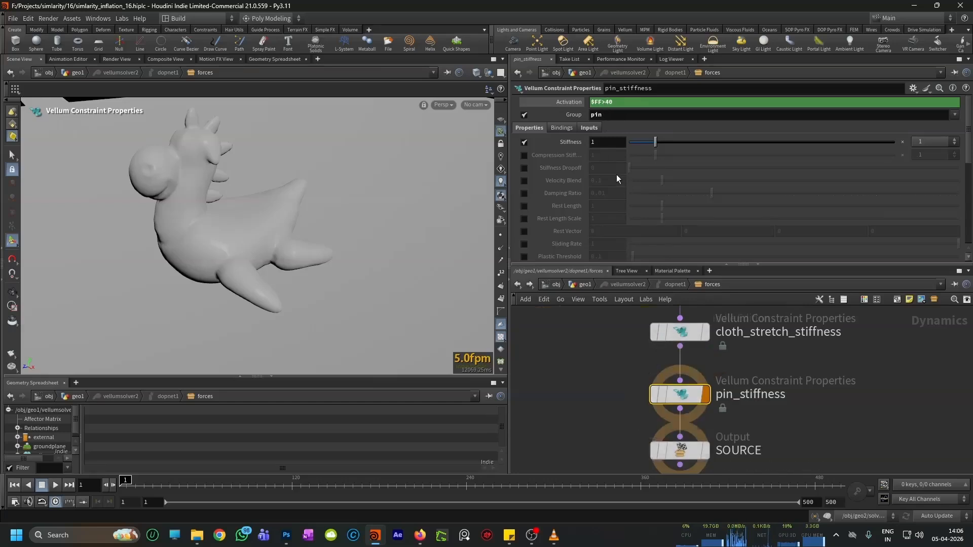
scroll(681, 376, down, 2)
middle_drag(709, 383, 713, 413)
scroll(695, 393, up, 2)
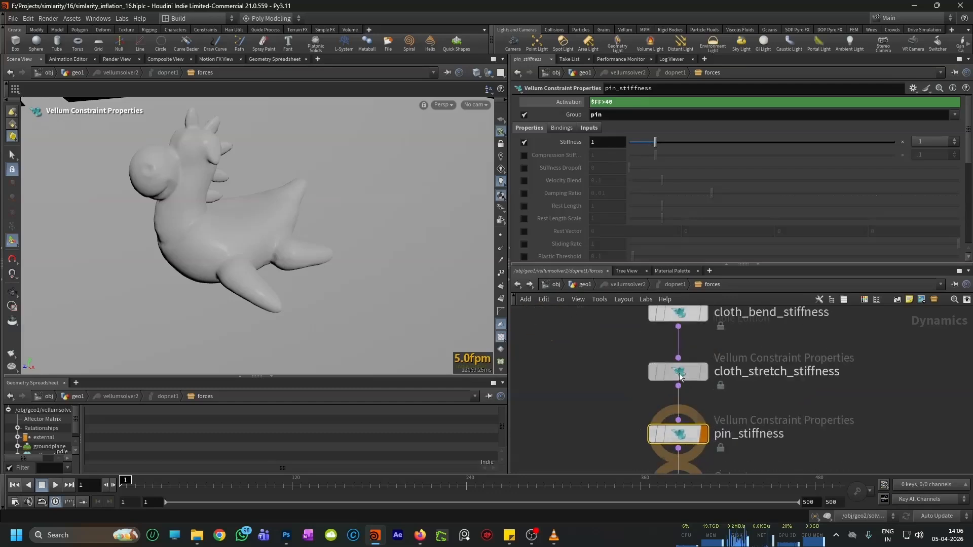
Step: Select cloth_stretch_stiffness and review the VEXpression that scales its stiffness by the mask
click(676, 373)
scroll(574, 178, down, 5)
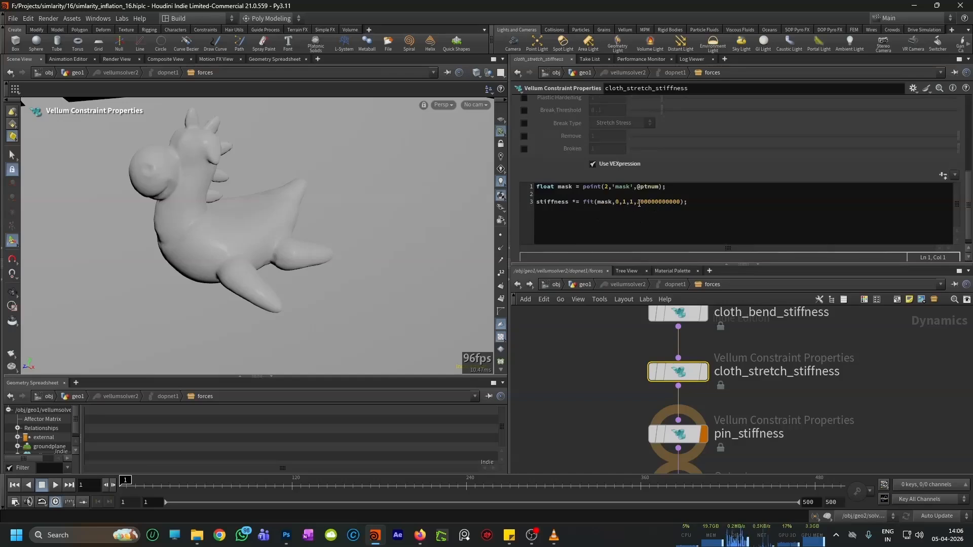
scroll(679, 385, down, 2)
scroll(681, 390, up, 2)
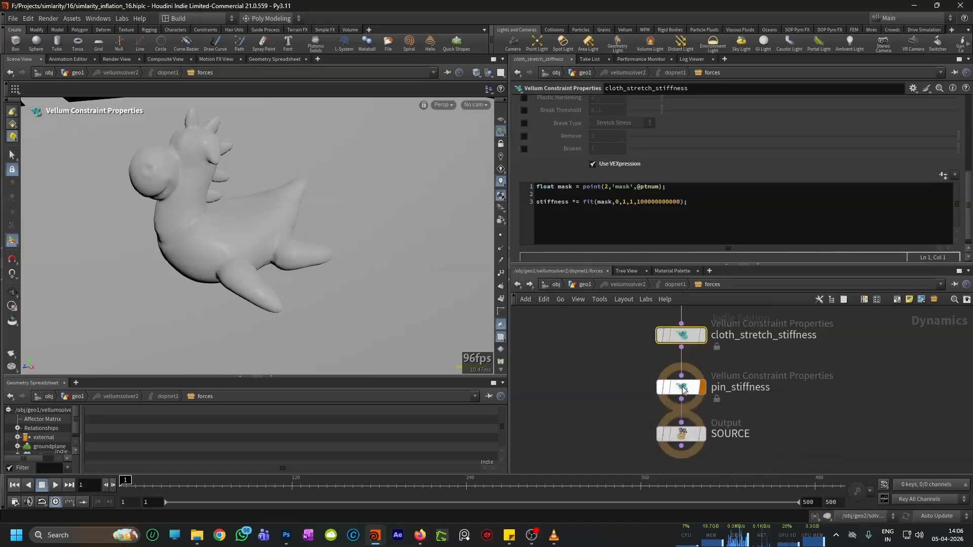
Step: Review the mask-based VEXpression on pin_stiffness and return to the geo1 network
click(683, 388)
scroll(592, 214, up, 10)
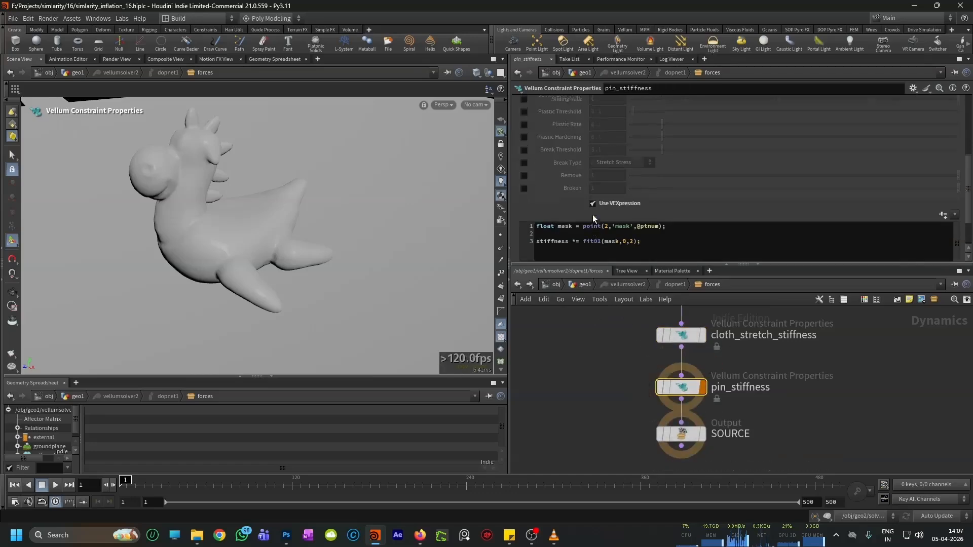
scroll(552, 185, up, 1)
click(518, 285)
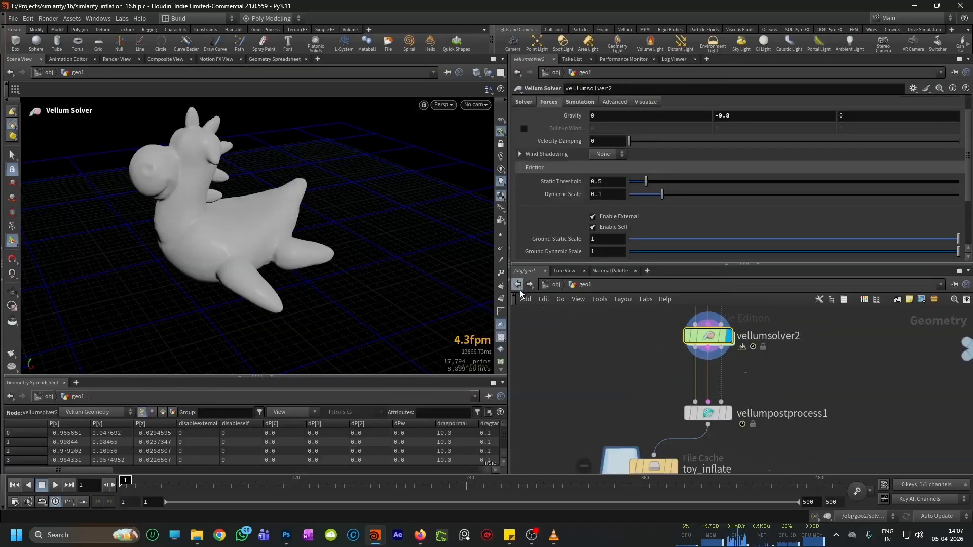
Step: Display geo1's vellumpostprocess1, review its smoothing settings, play the simulation briefly and rewind to the first frame
click(699, 408)
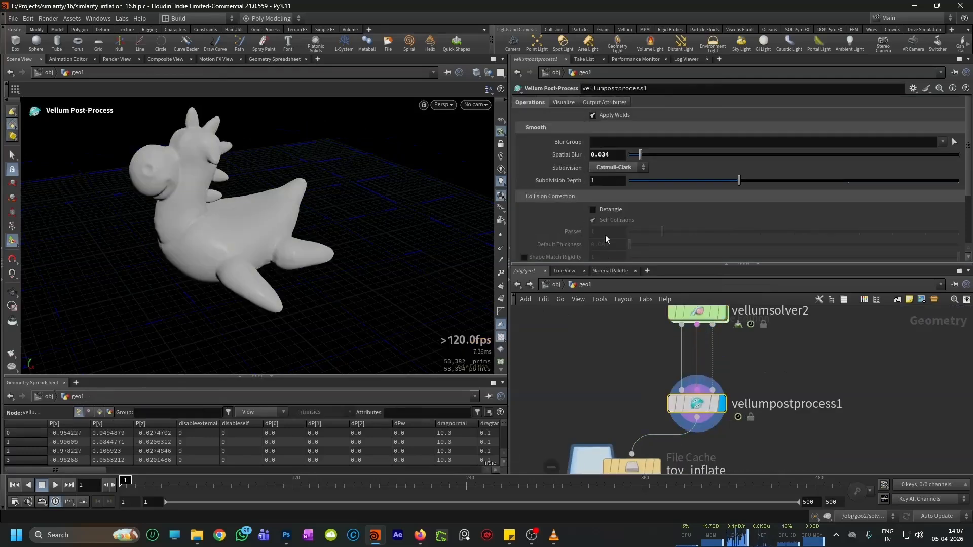
scroll(590, 233, down, 6)
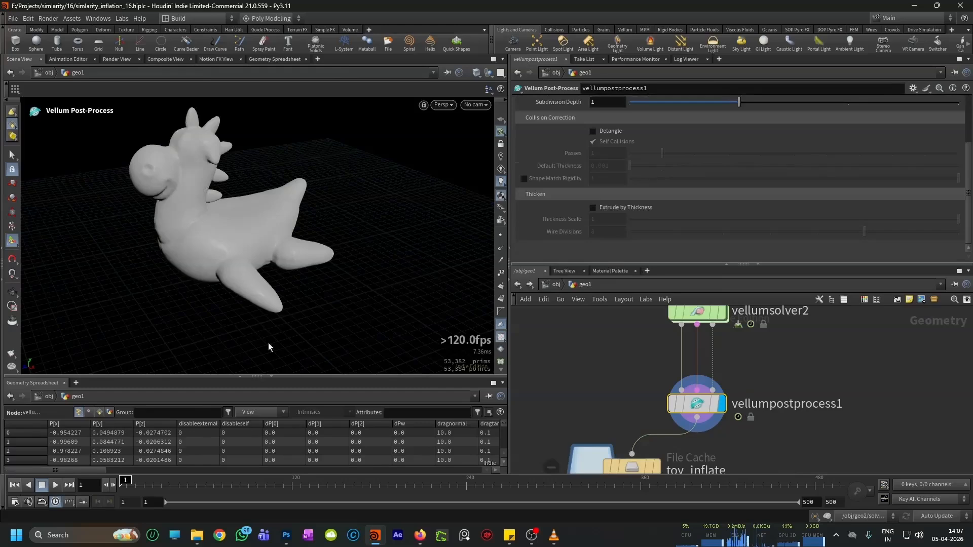
click(55, 485)
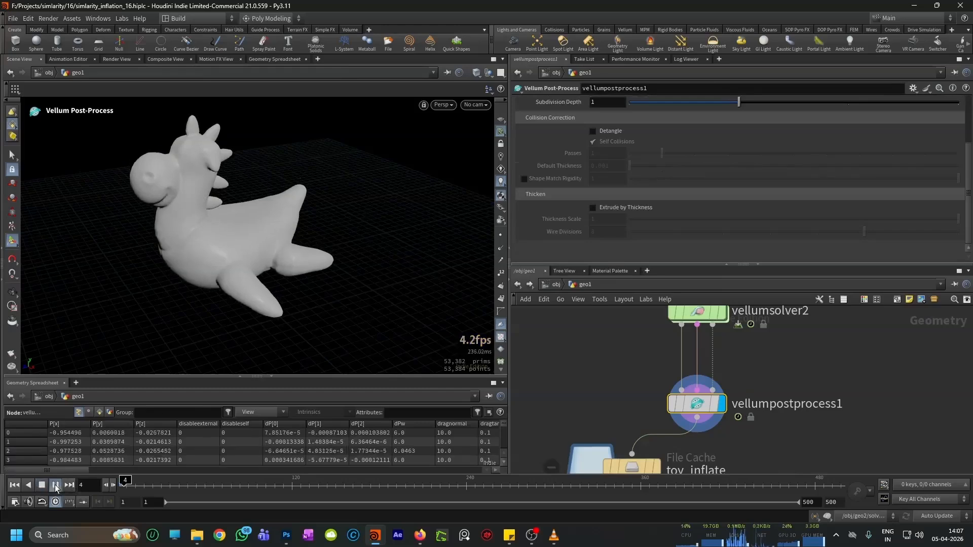
key(ctrl+Up)
Step: Display the toy_inflate file cache and play back the cached inflation, stopping at frame 204
scroll(562, 358, down, 3)
scroll(606, 435, up, 5)
click(648, 439)
click(617, 447)
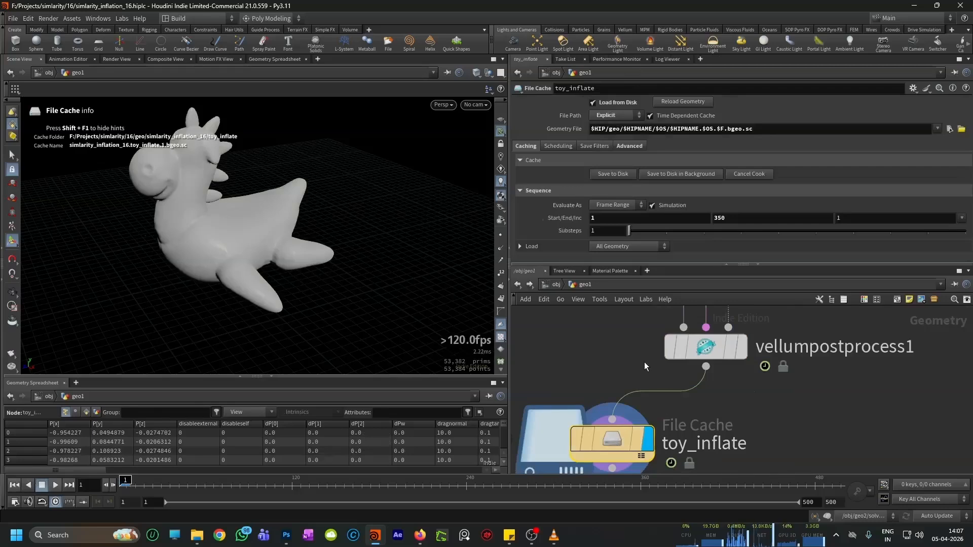
click(55, 485)
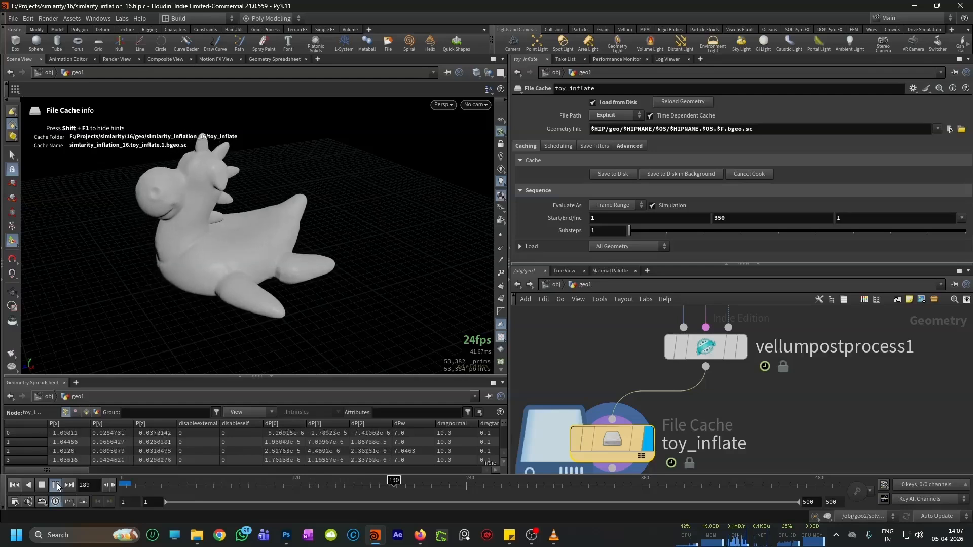
click(56, 485)
Step: Select and display the color1 node below the toy_inflate cache and file1
alt+right_drag(230, 281, 278, 174)
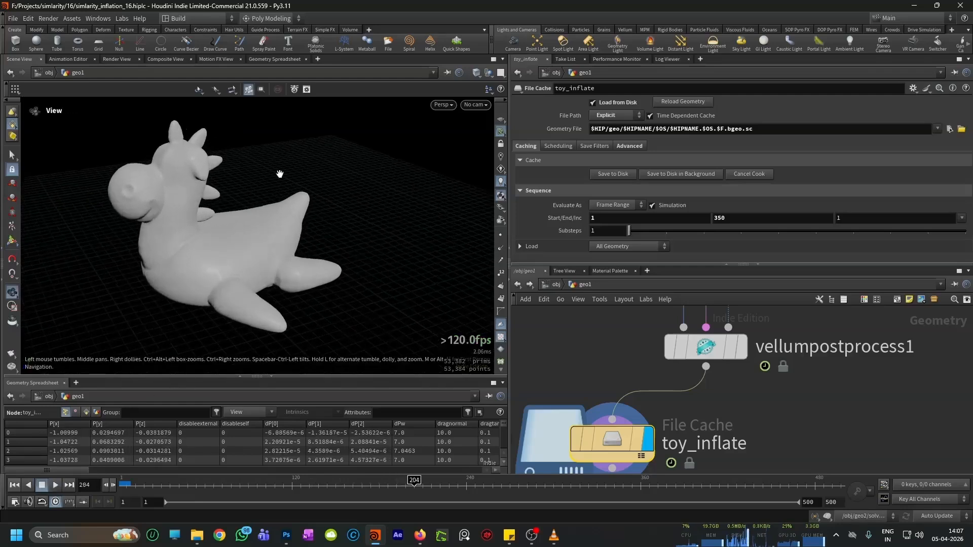
scroll(607, 382, down, 4)
scroll(608, 386, down, 3)
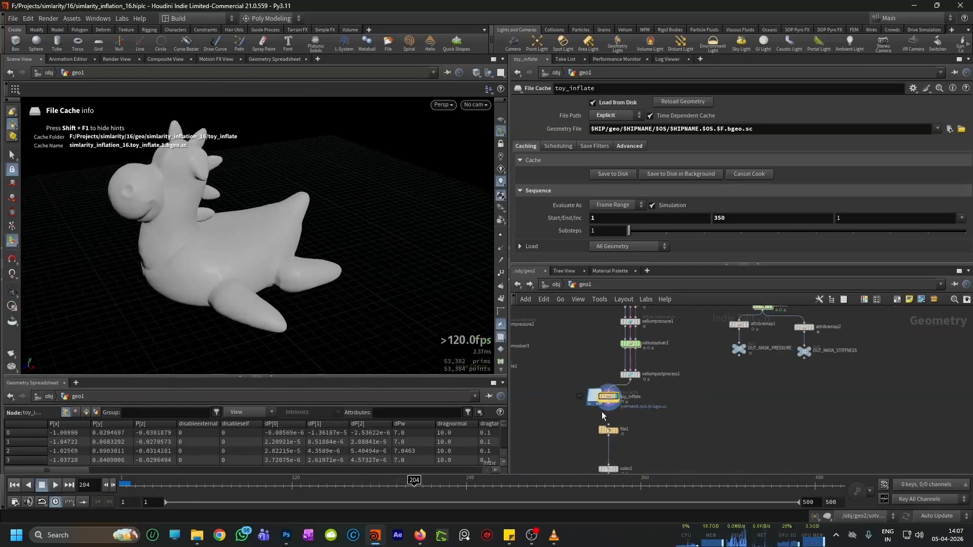
scroll(606, 437, up, 5)
middle_drag(646, 449, 682, 310)
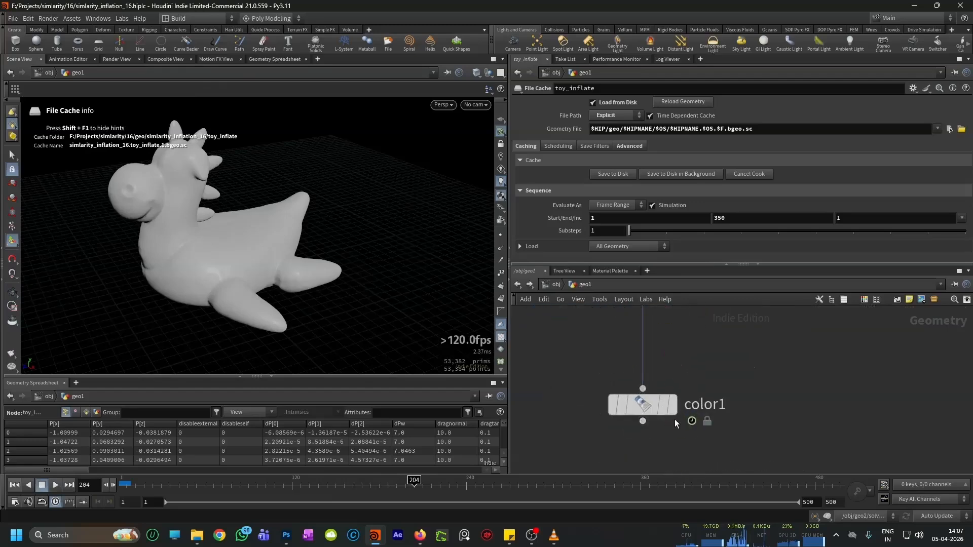
click(676, 412)
click(656, 408)
Step: Examine the orange toy in the viewport and the toy_inflate and file1 nodes above color1
alt+drag(291, 260, 271, 269)
scroll(640, 409, down, 5)
middle_drag(671, 378, 660, 439)
scroll(660, 439, up, 2)
middle_drag(673, 372, 699, 376)
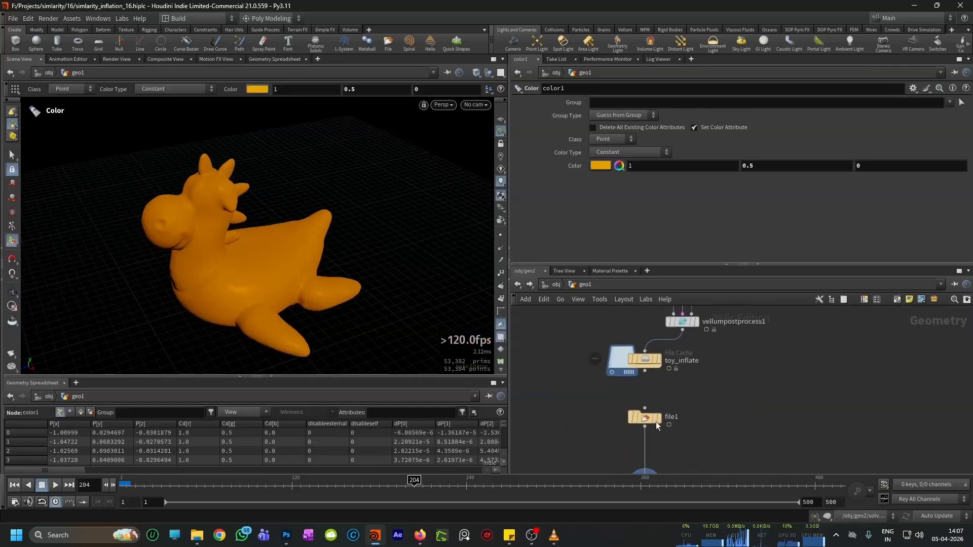
scroll(656, 420, up, 2)
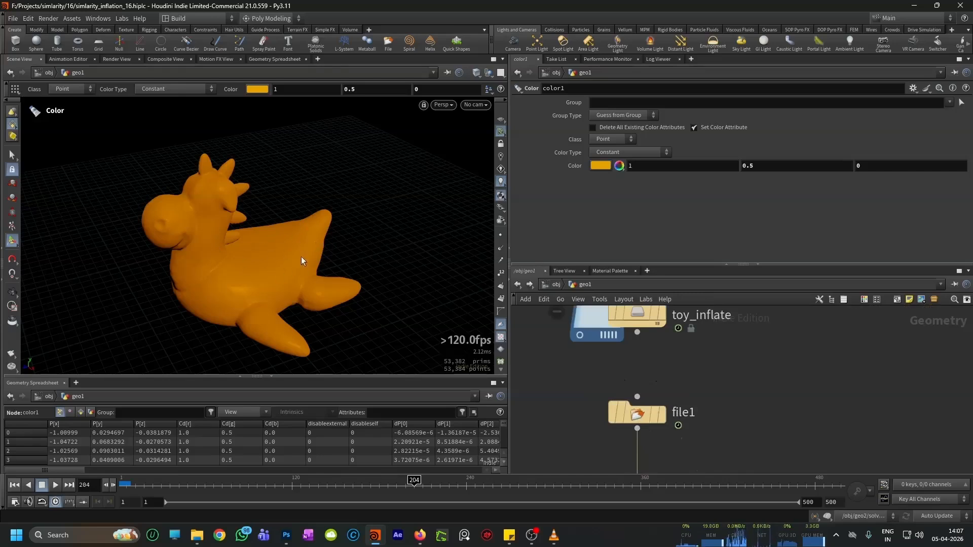
mouse_move(303, 242)
mouse_down()
mouse_move(299, 206)
mouse_move(284, 239)
mouse_up()
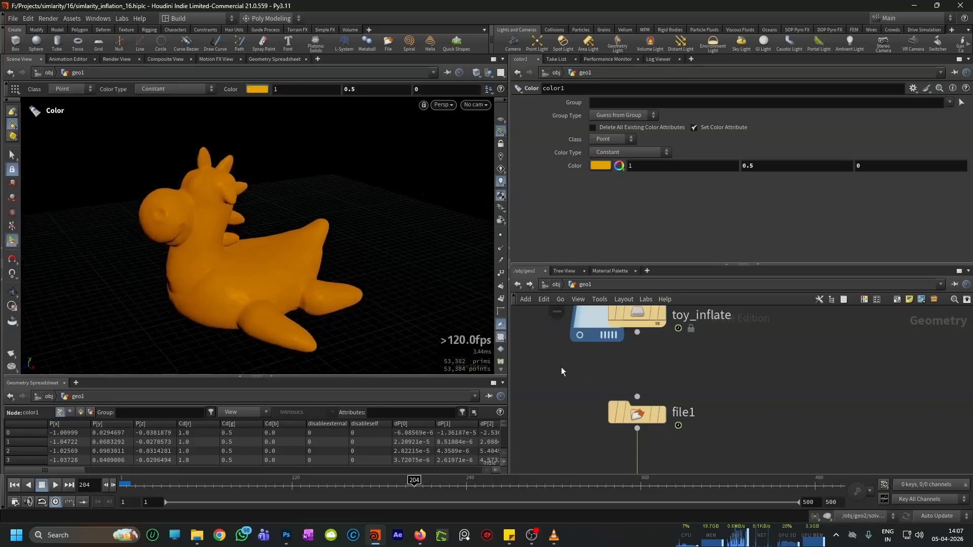